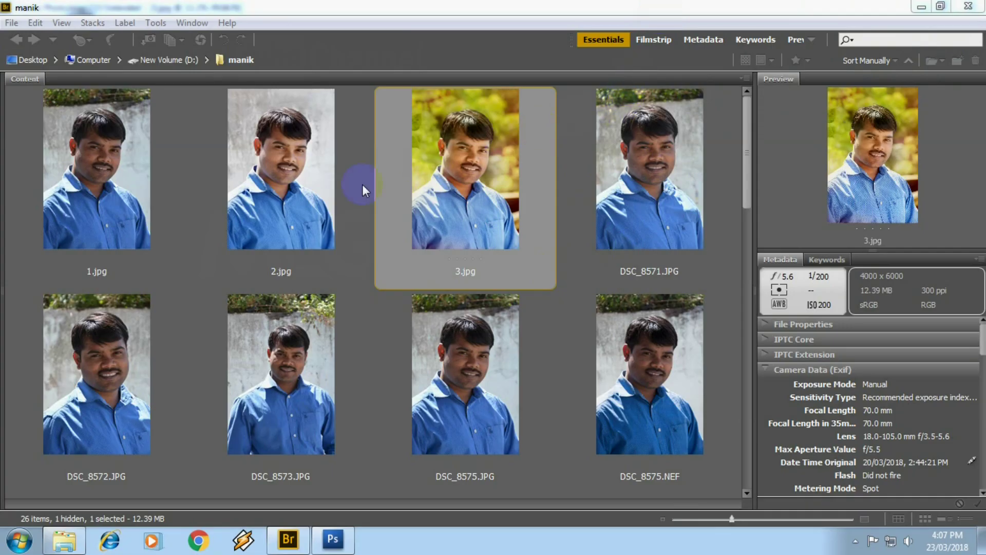
# - Select 2.jpg and 1.jpg in Bridge and page through the portraits in full-screen preview
pyautogui.click(266, 218)
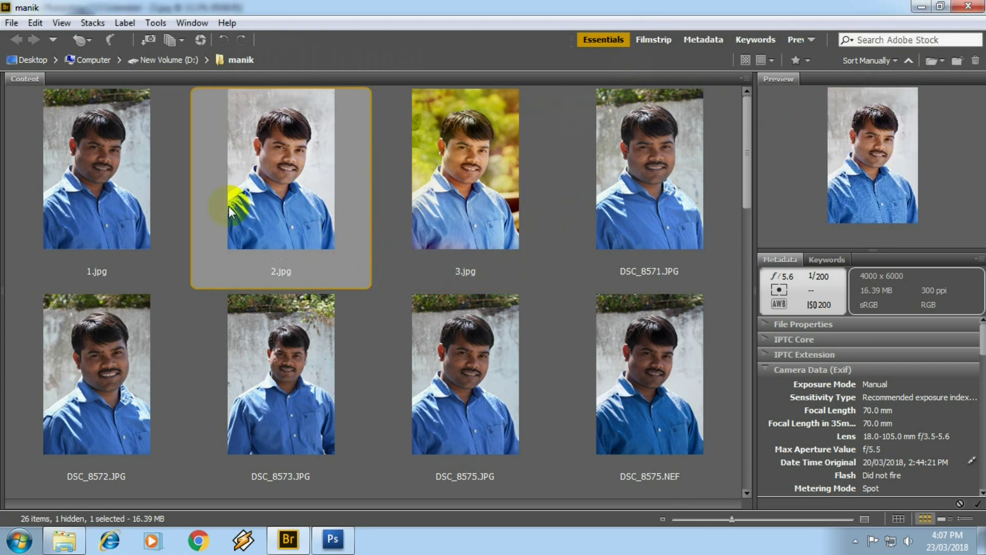
pyautogui.click(78, 182)
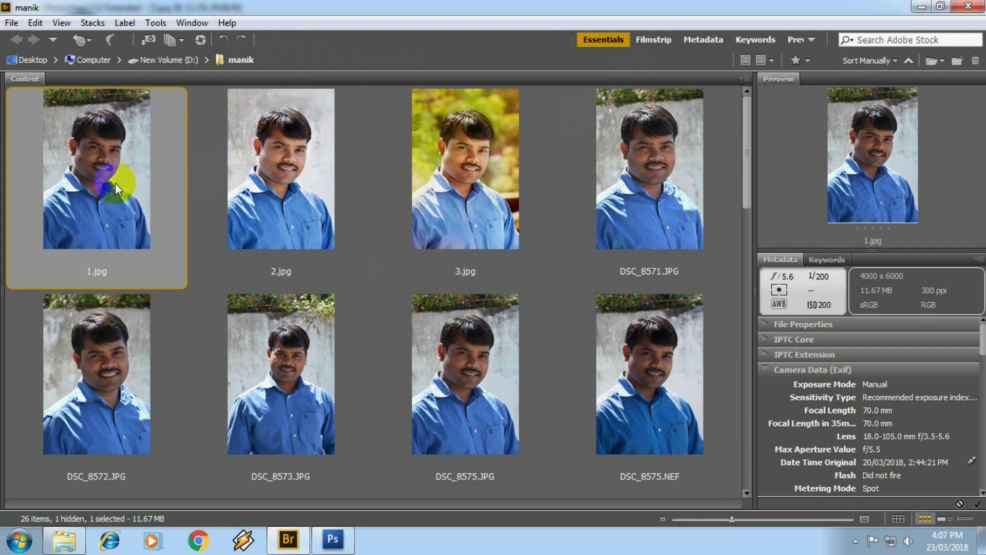
pyautogui.press('space')
pyautogui.press('Right')
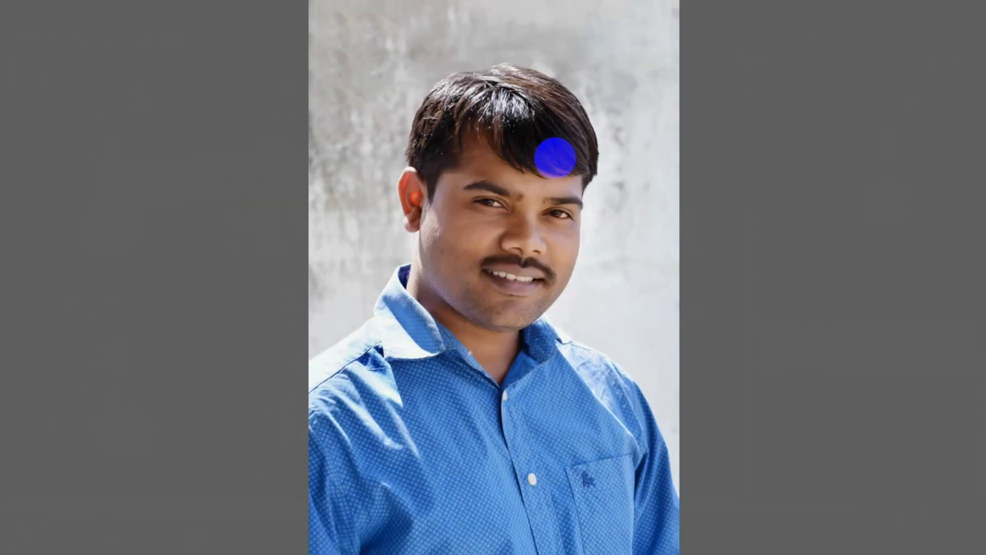
pyautogui.press('Left')
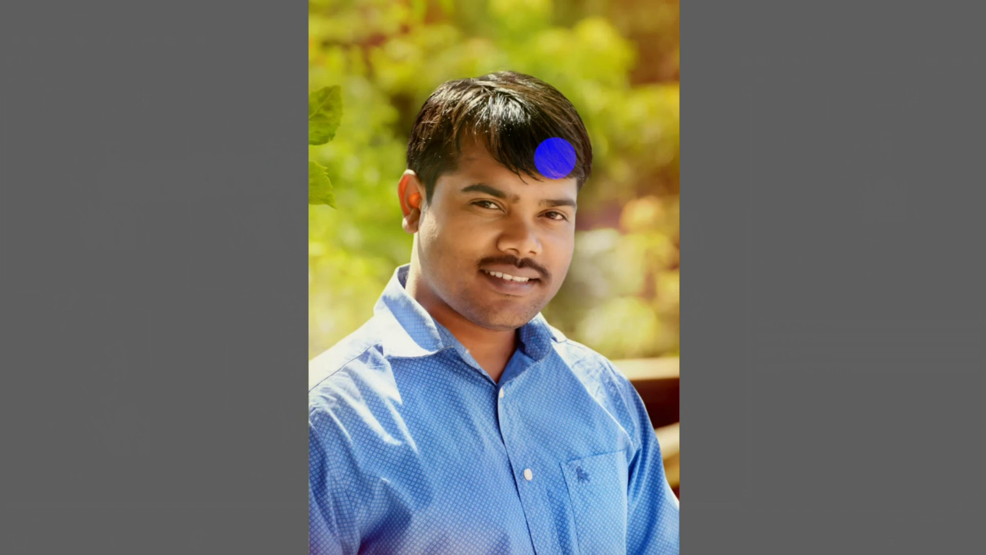
pyautogui.press('Left')
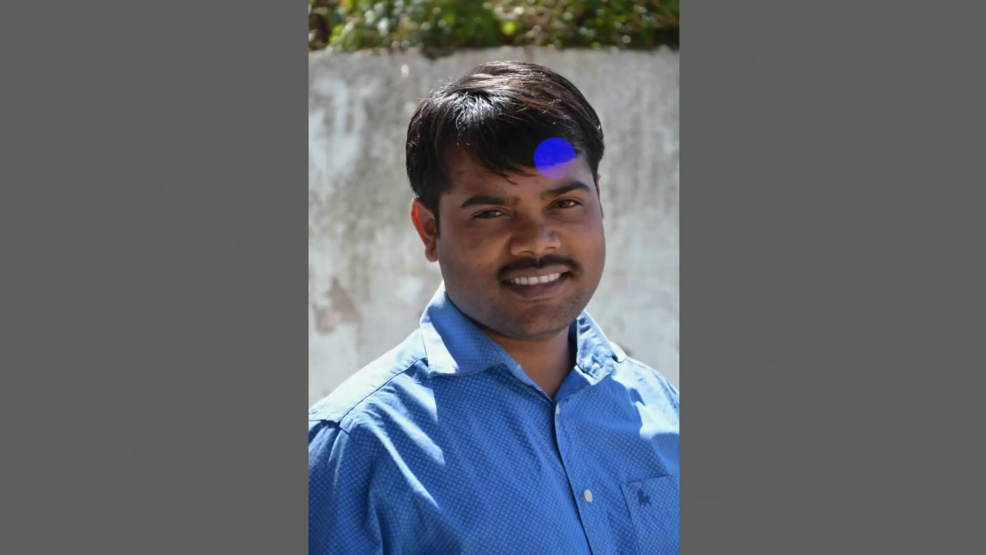
pyautogui.press('Left')
pyautogui.press('Left')
pyautogui.press('Left')
pyautogui.press('Left')
pyautogui.press('Right')
pyautogui.press('Right')
pyautogui.press('space')
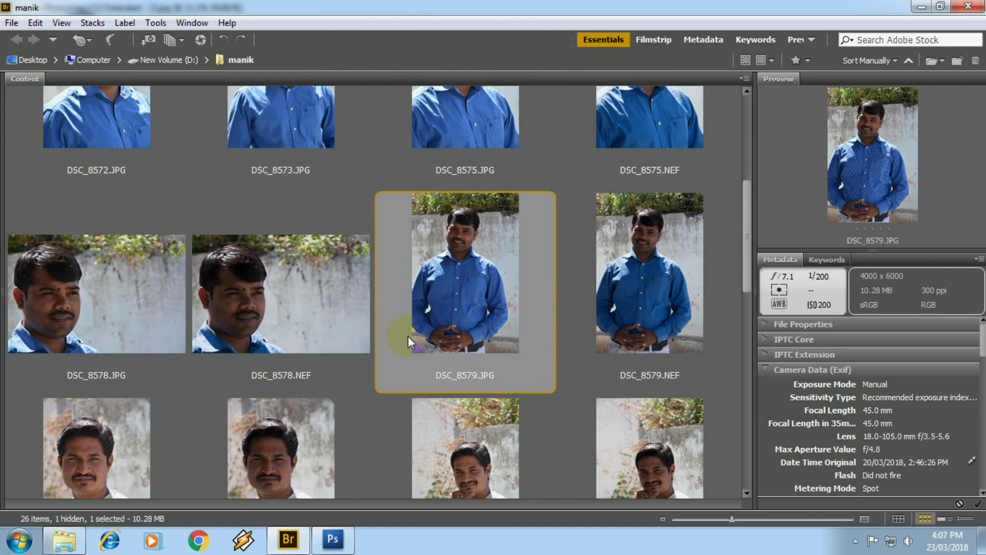
# - Scroll the thumbnails and bring up the Windows Start menu's program list
pyautogui.scroll(-3, 407, 336)
pyautogui.scroll(-2, 408, 336)
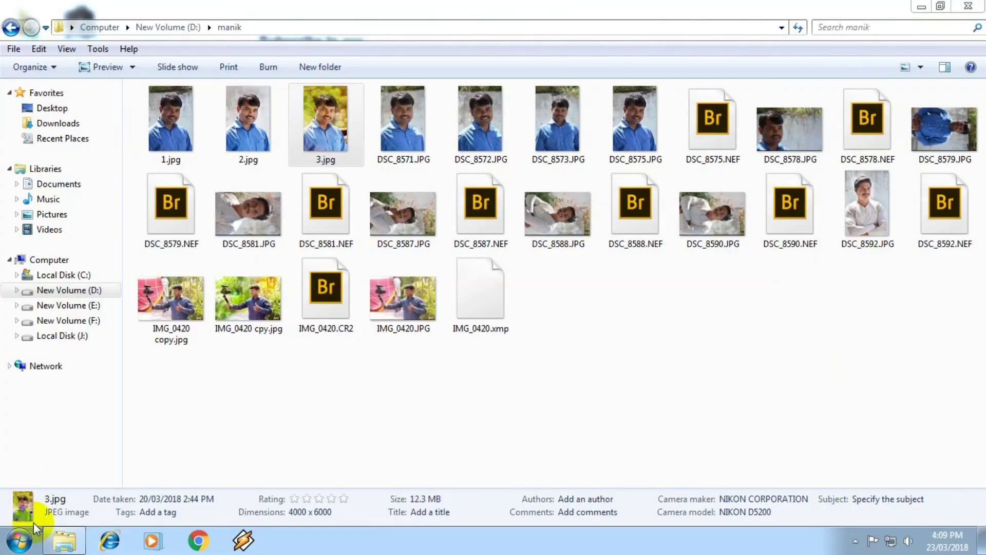
pyautogui.click(23, 536)
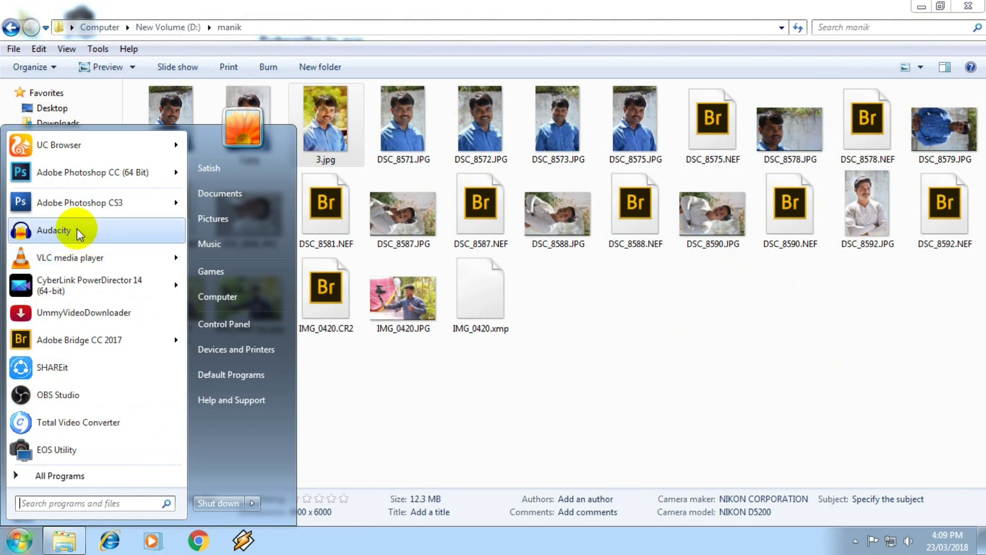
pyautogui.moveTo(79, 202)
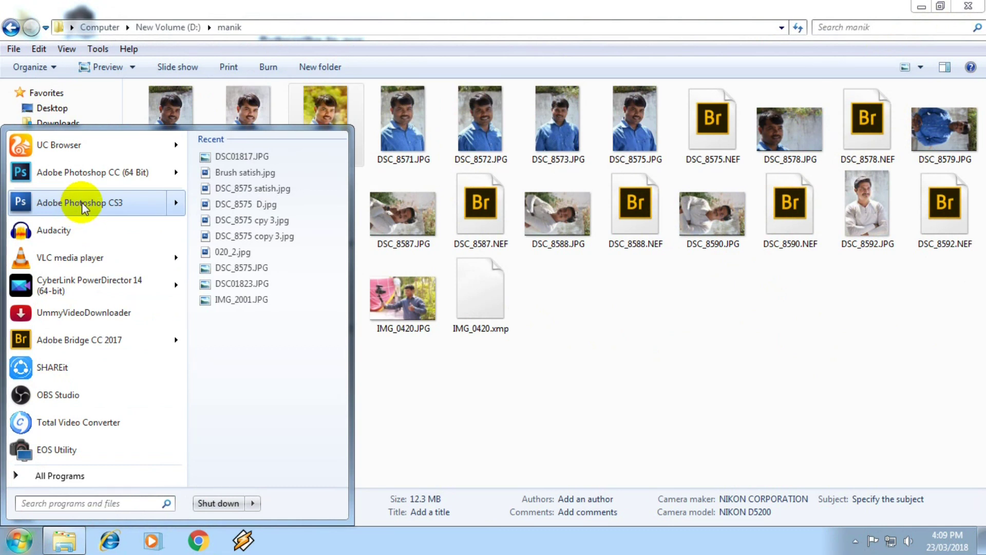
# - Launch Photoshop CS3, minimize it, then launch Adobe Bridge CC 2017
pyautogui.click(82, 202)
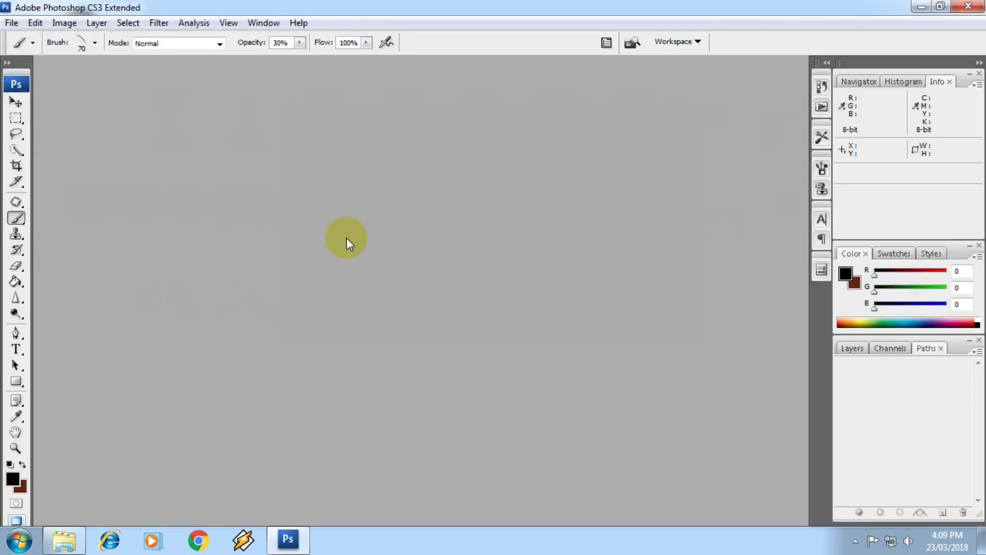
pyautogui.click(288, 539)
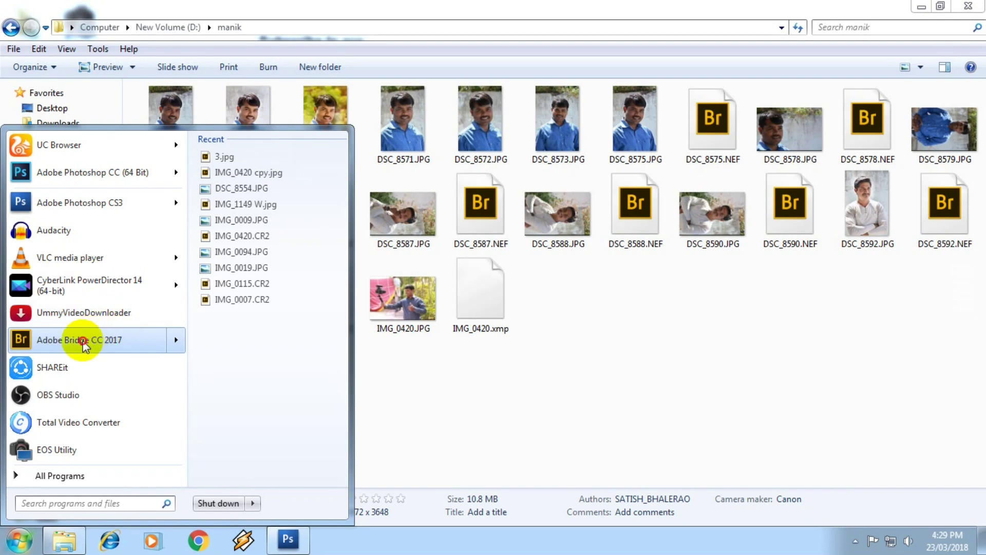
pyautogui.click(83, 340)
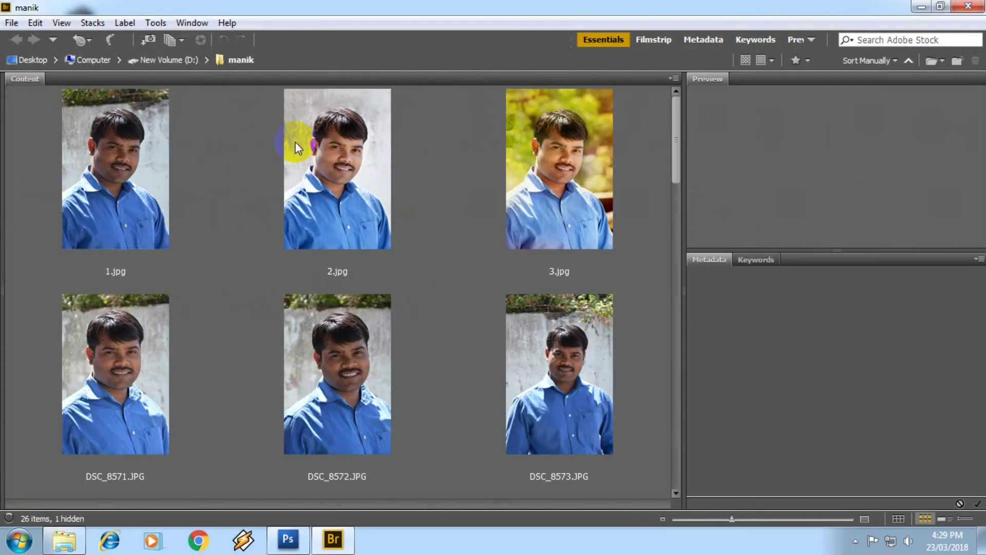
# - Preview 1.jpg and the following portraits full screen, then return to thumbnails
pyautogui.click(121, 175)
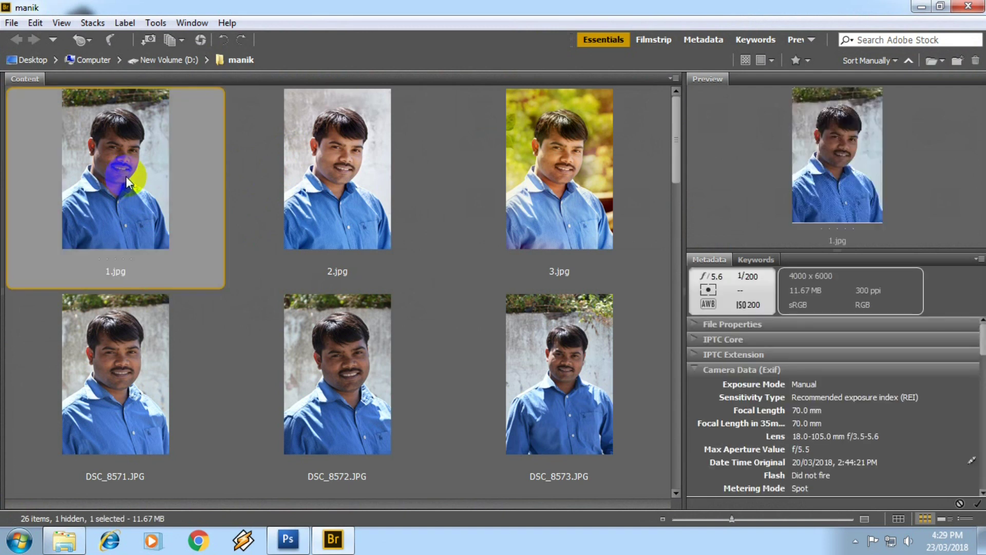
pyautogui.press('space')
pyautogui.press('Right')
pyautogui.press('Right')
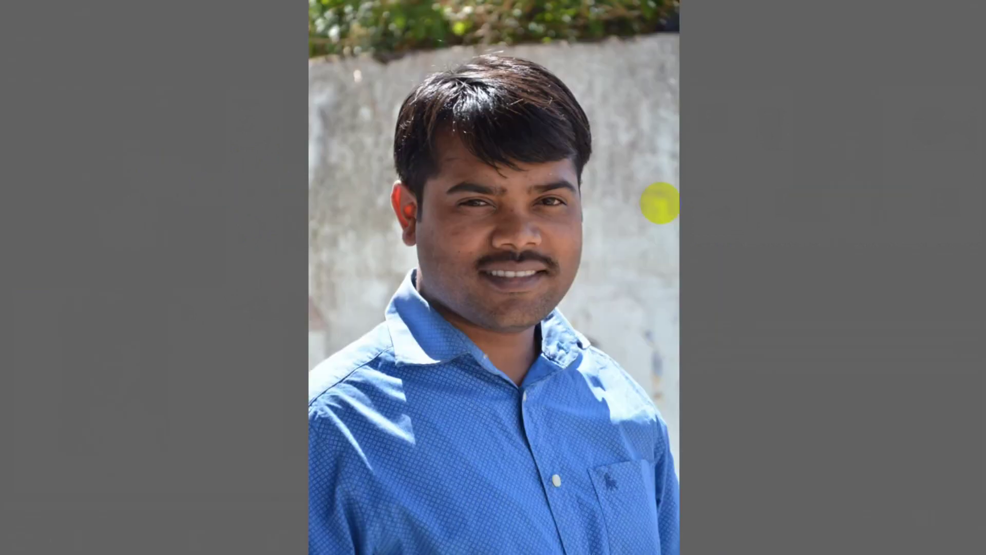
pyautogui.press('Right')
pyautogui.press('Right')
pyautogui.press('Right')
pyautogui.press('Right')
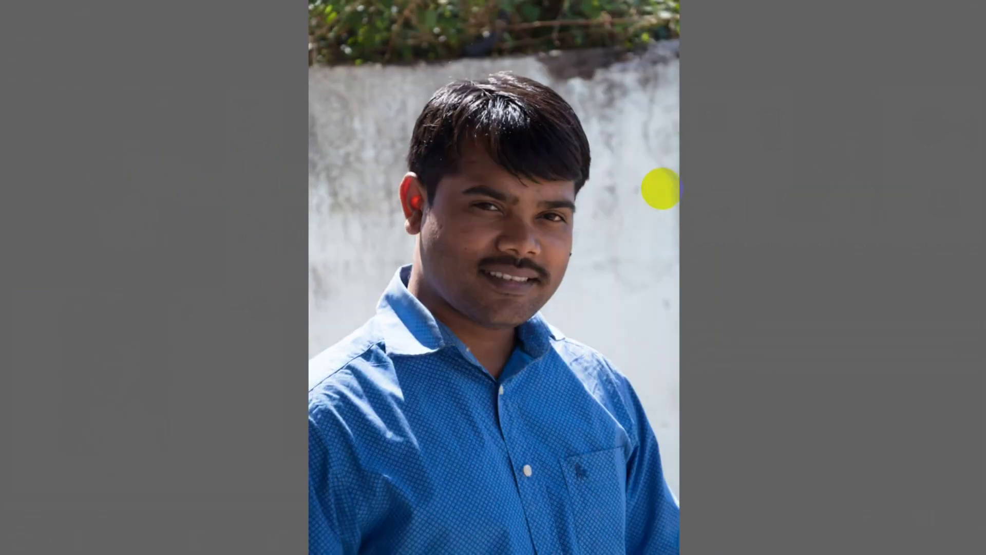
pyautogui.press('space')
pyautogui.scroll(3, 390, 267)
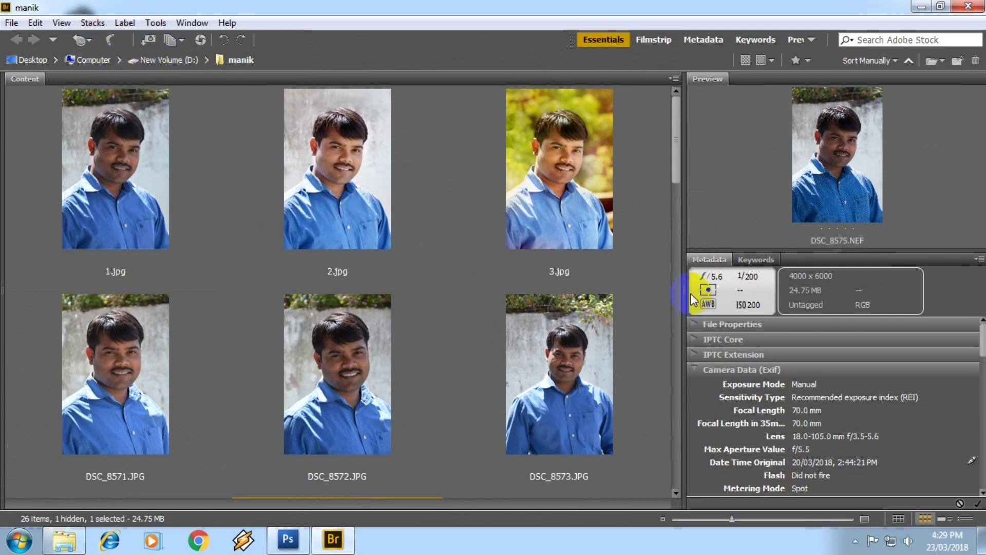
# - Widen the Content panel to four thumbnail columns and select DSC_8575.JPG
pyautogui.moveTo(682, 281)
pyautogui.mouseDown()
pyautogui.moveTo(828, 269)
pyautogui.moveTo(802, 269)
pyautogui.mouseUp()
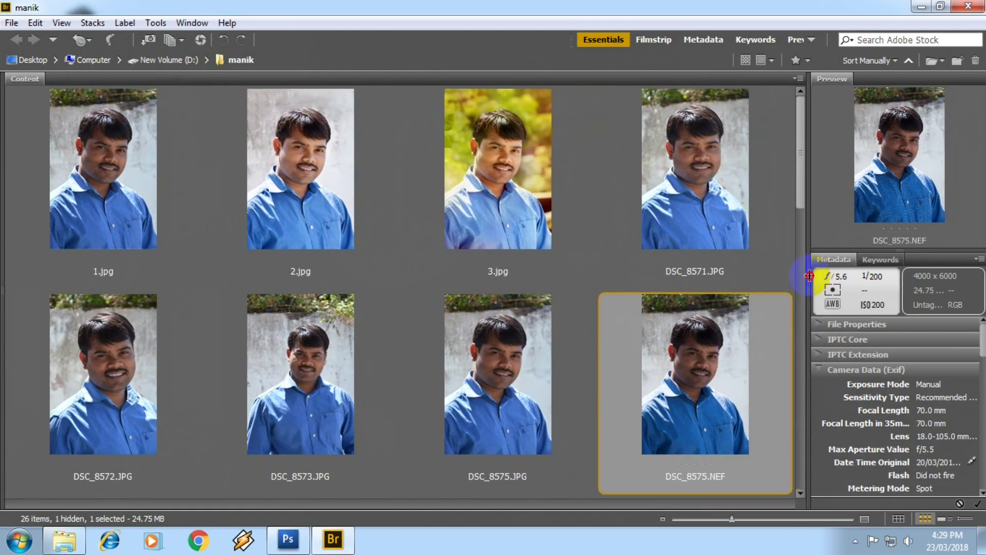
pyautogui.moveTo(793, 150)
pyautogui.mouseDown()
pyautogui.moveTo(793, 269)
pyautogui.moveTo(799, 128)
pyautogui.mouseUp()
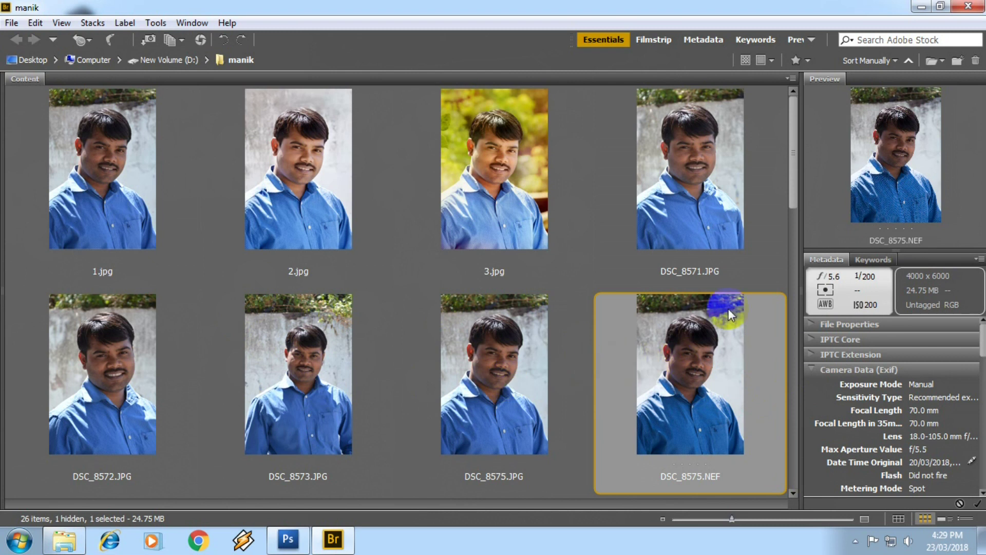
pyautogui.moveTo(790, 172); pyautogui.dragTo(791, 227)
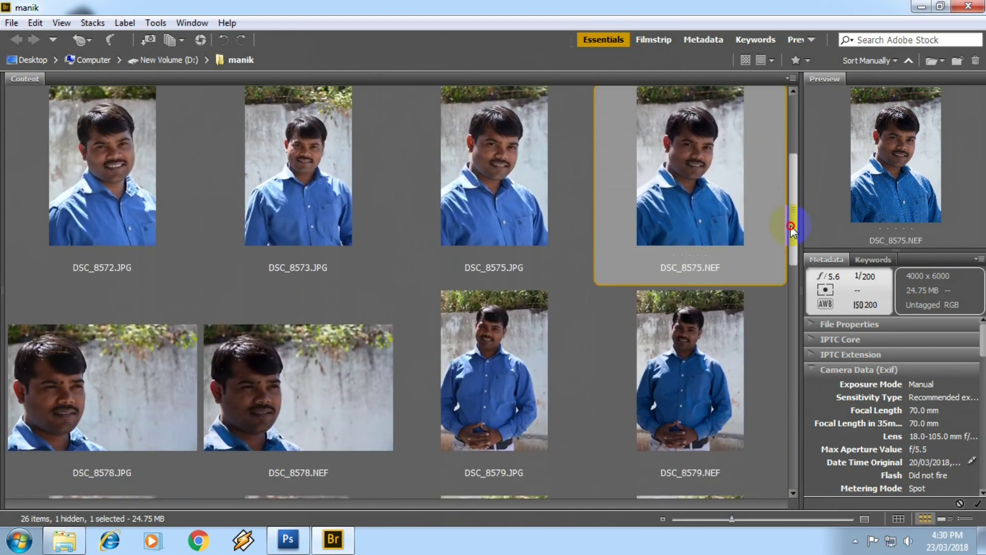
pyautogui.moveTo(791, 227); pyautogui.dragTo(753, 221)
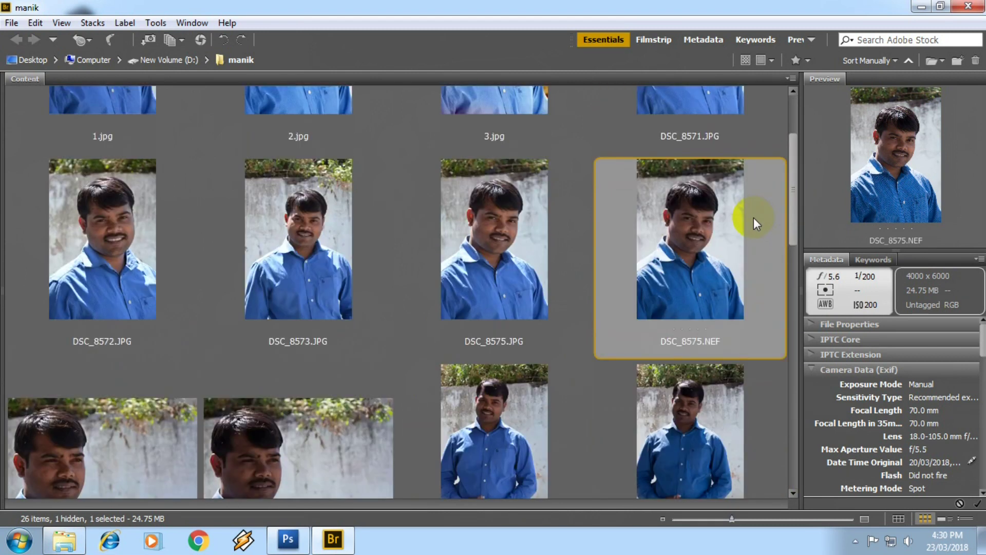
pyautogui.click(510, 211)
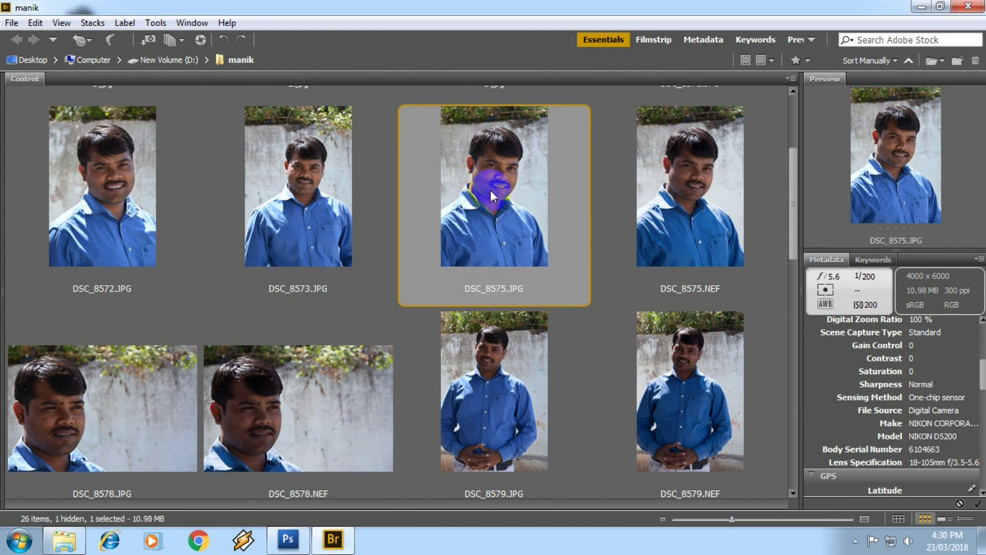
# - Select DSC_8578.JPG and preview it and DSC_8579 full screen
pyautogui.scroll(-10, 498, 195)
pyautogui.scroll(-3, 184, 245)
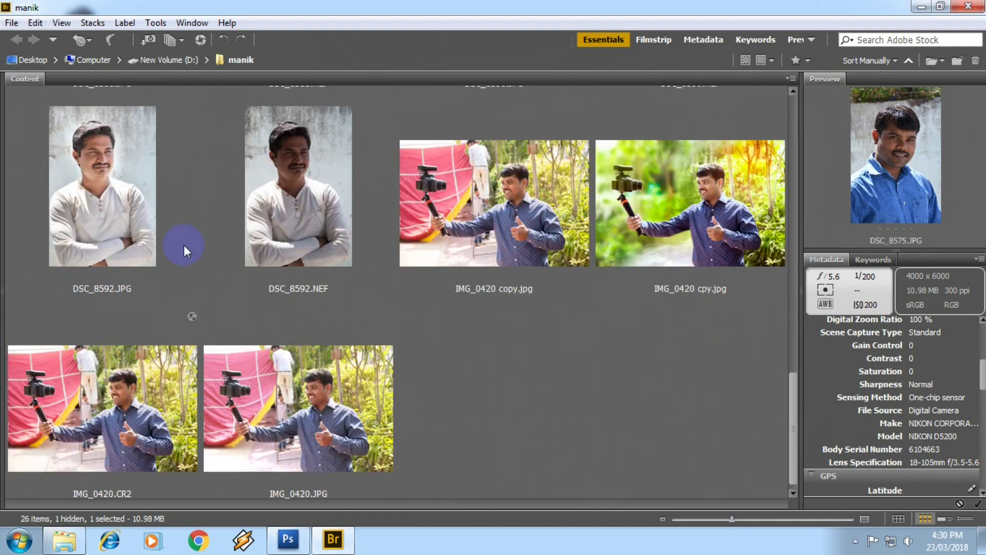
pyautogui.scroll(3, 195, 247)
pyautogui.scroll(-1, 221, 252)
pyautogui.click(232, 255)
pyautogui.click(160, 219)
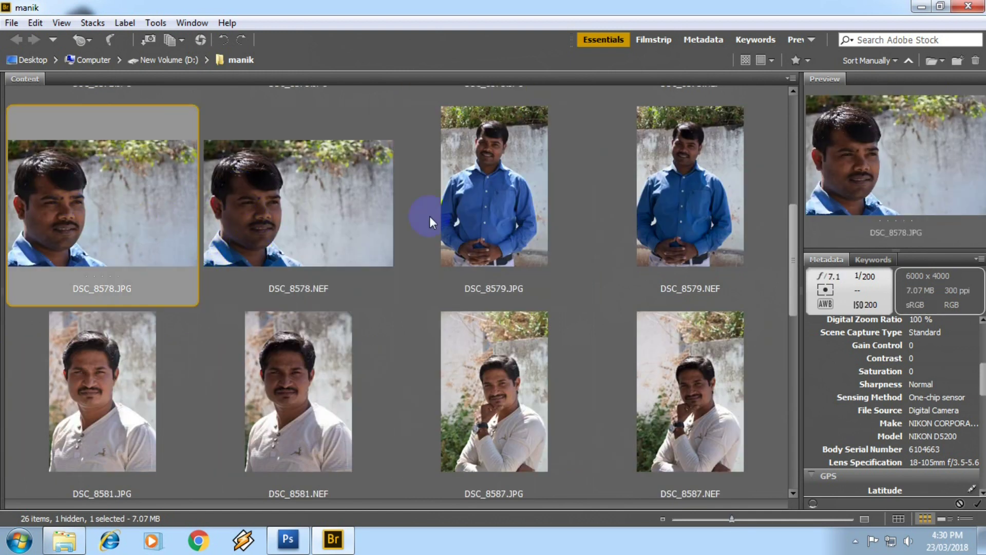
pyautogui.press('space')
pyautogui.press('Right')
pyautogui.press('Right')
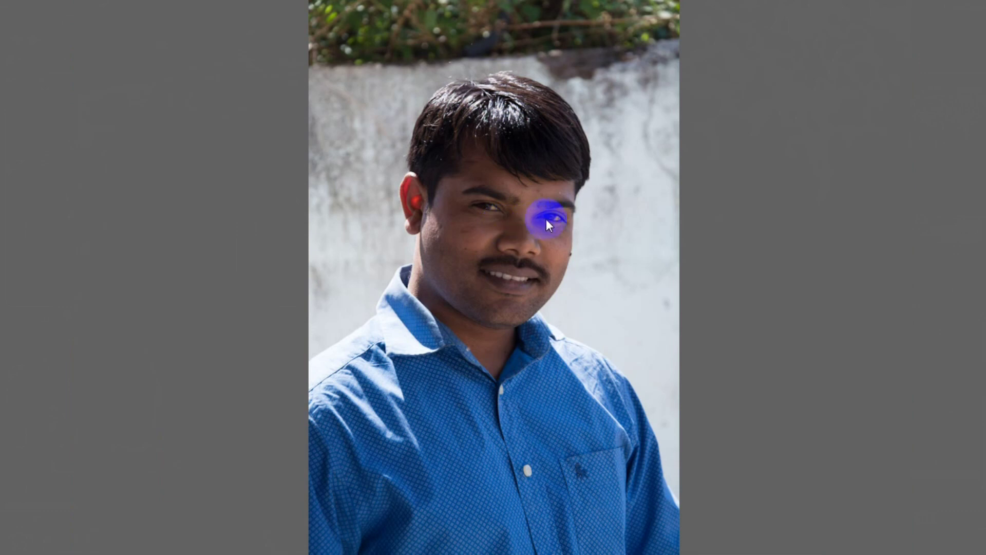
pyautogui.press('Right')
pyautogui.press('Right')
pyautogui.press('Right')
pyautogui.press('Right')
pyautogui.press('Right')
pyautogui.press('Right')
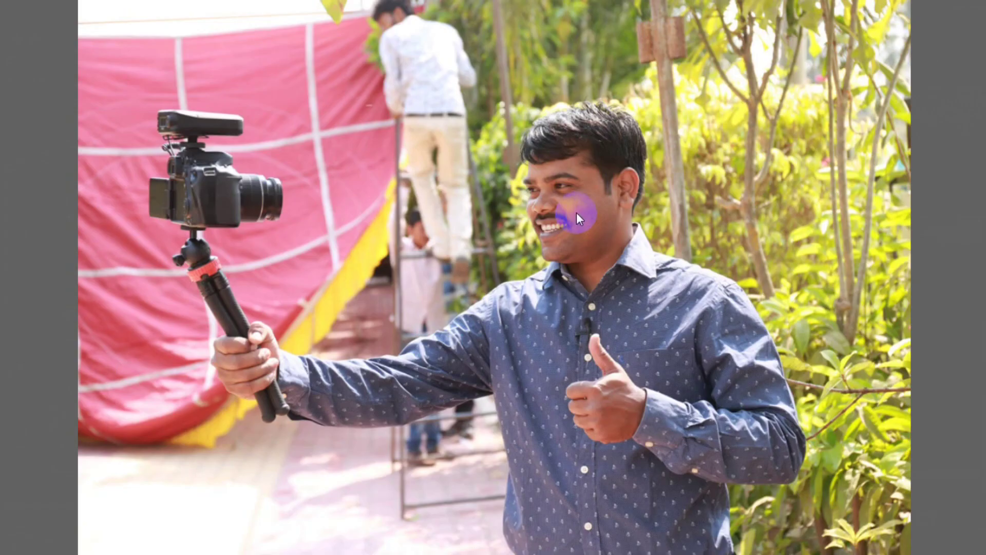
pyautogui.press('Escape')
# - Scroll back up, select 1.jpg and open it in Photoshop CS3
pyautogui.scroll(5, 547, 296)
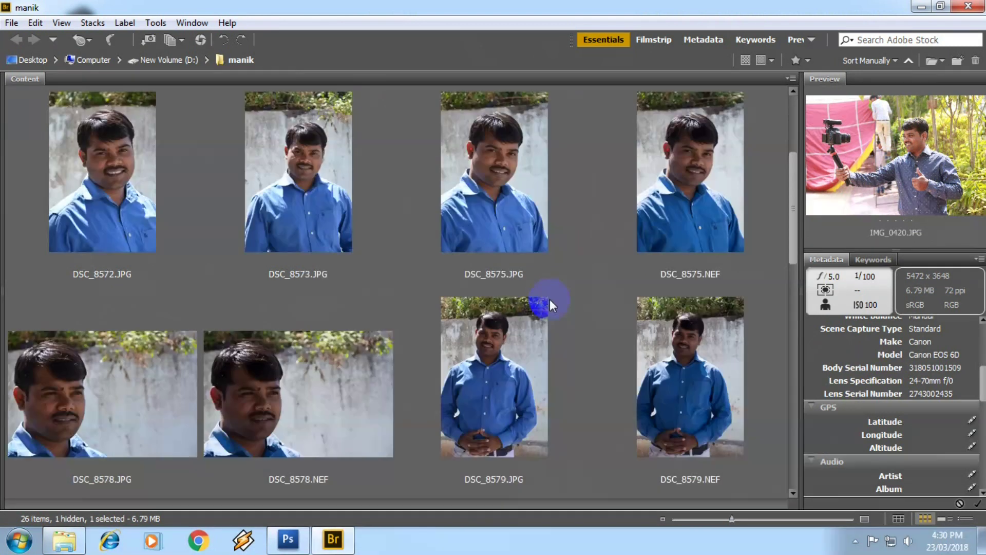
pyautogui.scroll(3, 715, 208)
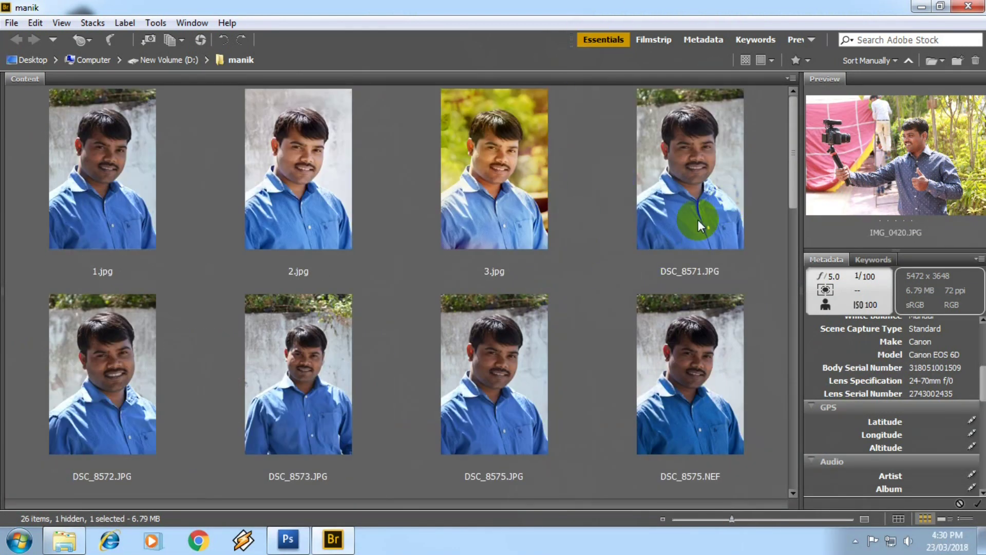
pyautogui.moveTo(795, 159)
pyautogui.mouseDown()
pyautogui.moveTo(797, 175)
pyautogui.moveTo(795, 132)
pyautogui.mouseUp()
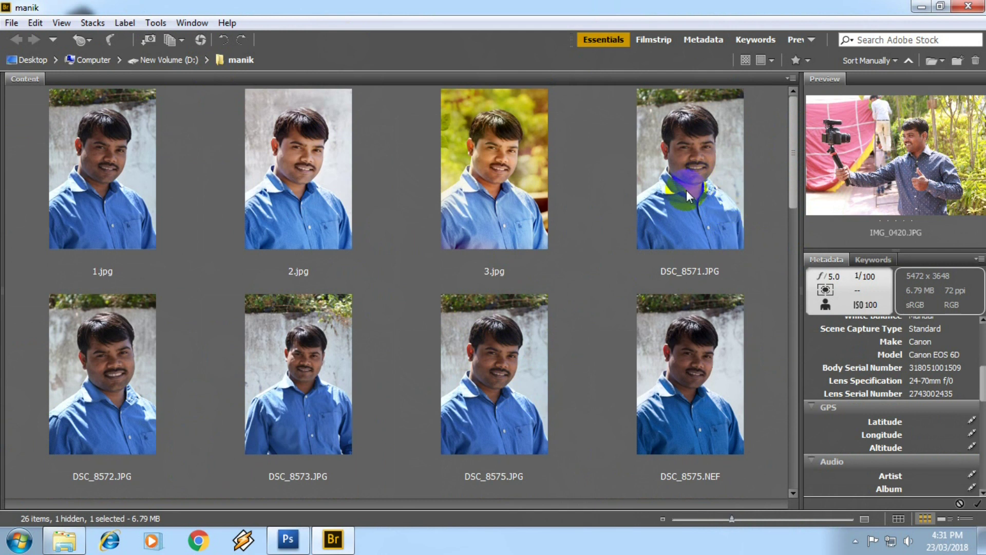
pyautogui.click(686, 276)
pyautogui.click(84, 211)
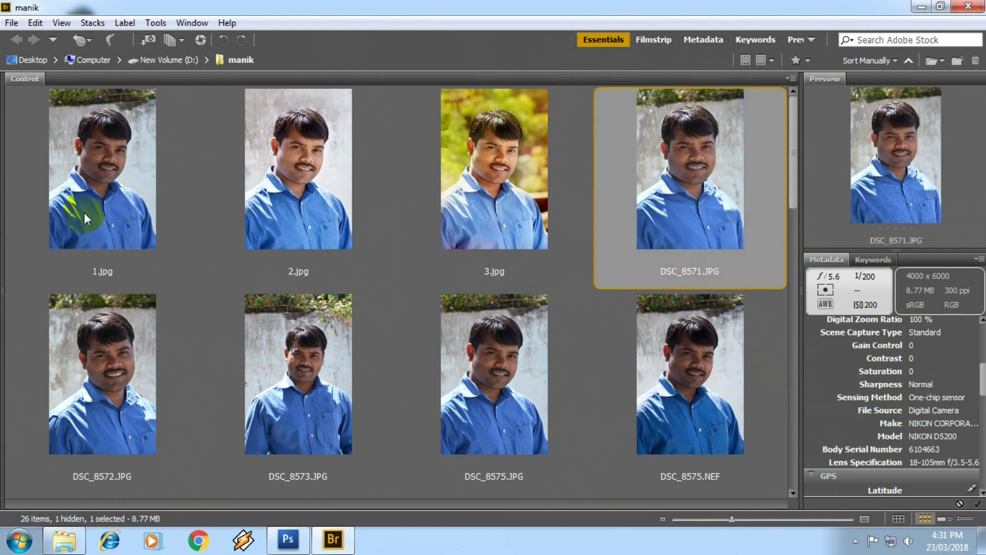
pyautogui.doubleClick(115, 191)
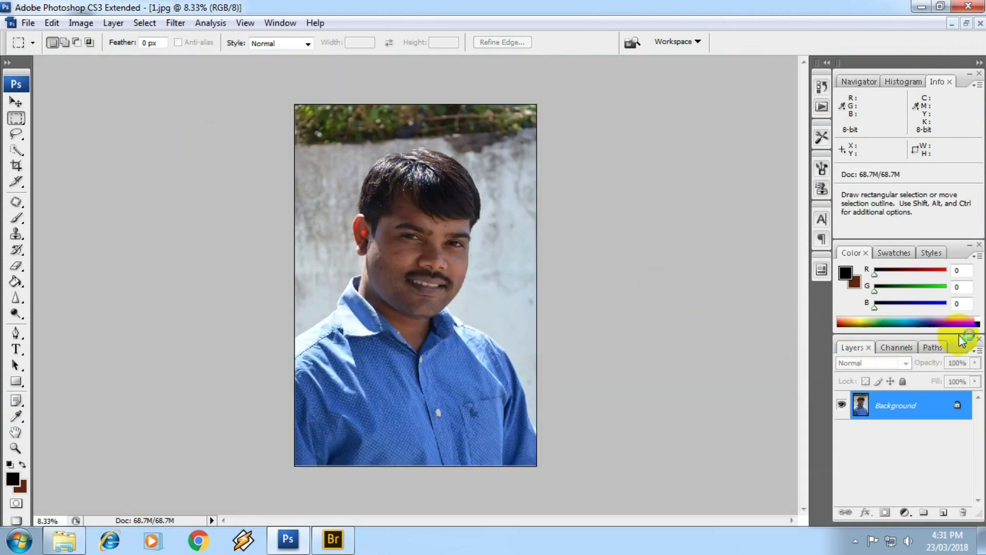
# - Float the Layers panel, hide all other panels, and bring Layers back with F7
pyautogui.moveTo(978, 350); pyautogui.dragTo(935, 315)
pyautogui.click(934, 319)
pyautogui.press('F7')
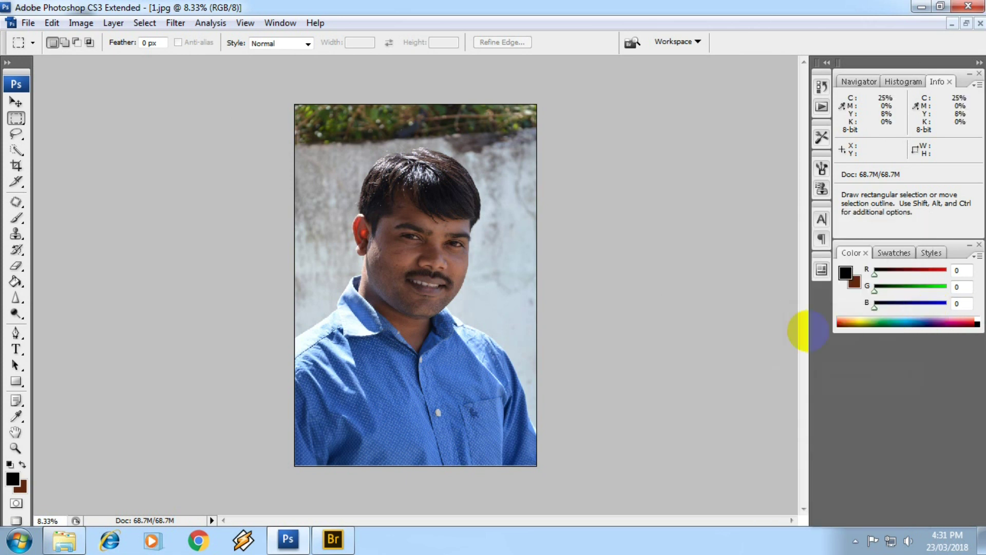
pyautogui.hotkey('shift', 'Tab')
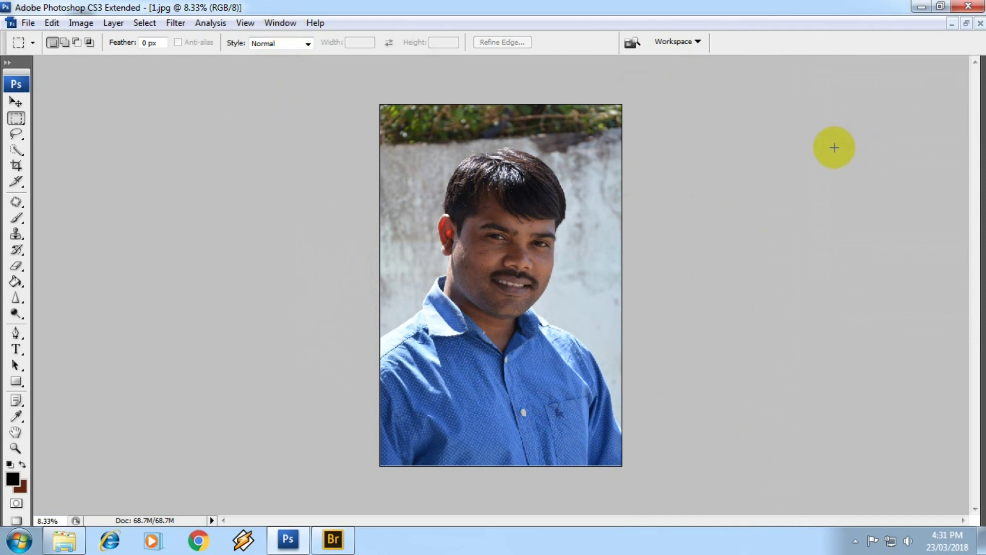
pyautogui.press('F7')
# - Move the Layers panel to the upper right, make it taller, and toggle it via Window > Layers
pyautogui.moveTo(907, 310); pyautogui.dragTo(915, 80)
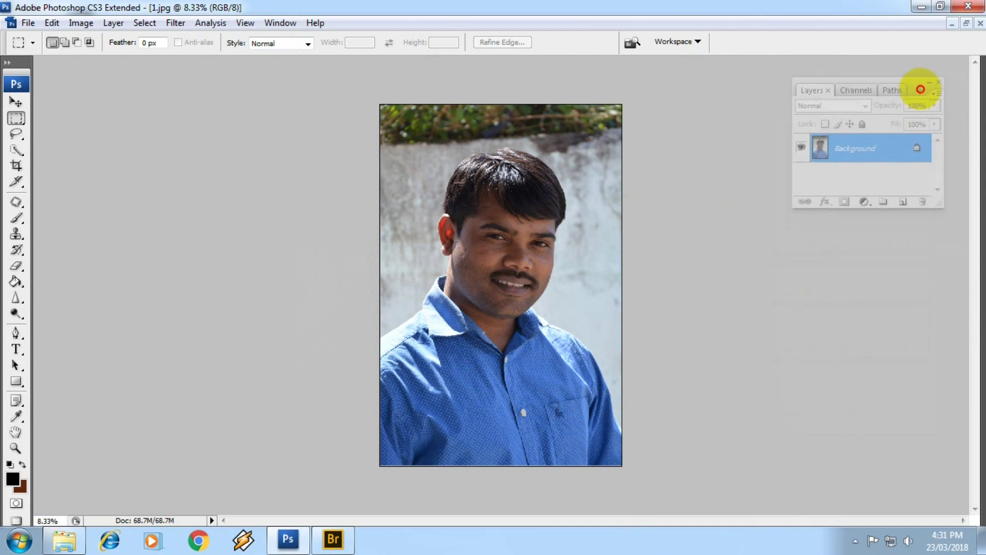
pyautogui.moveTo(938, 202); pyautogui.dragTo(939, 512)
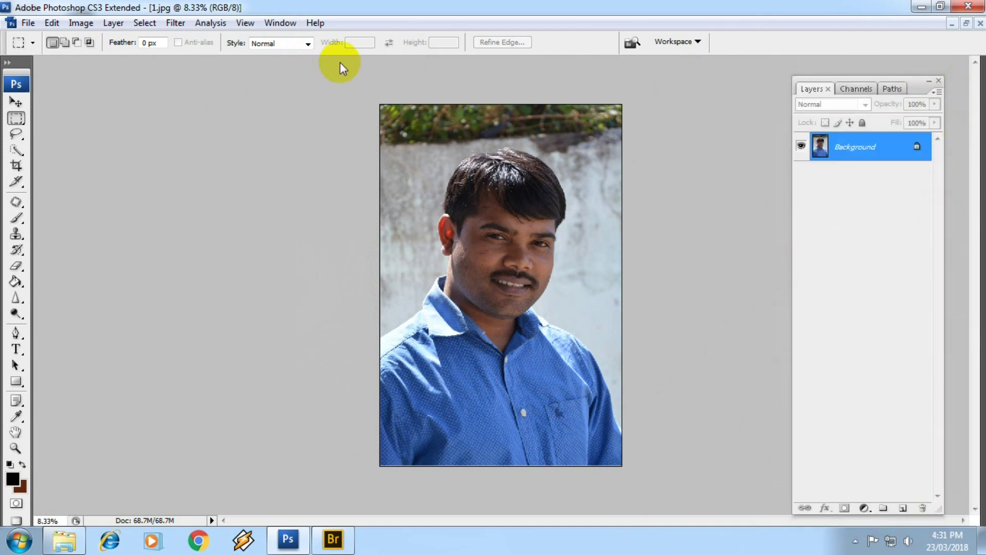
pyautogui.click(280, 23)
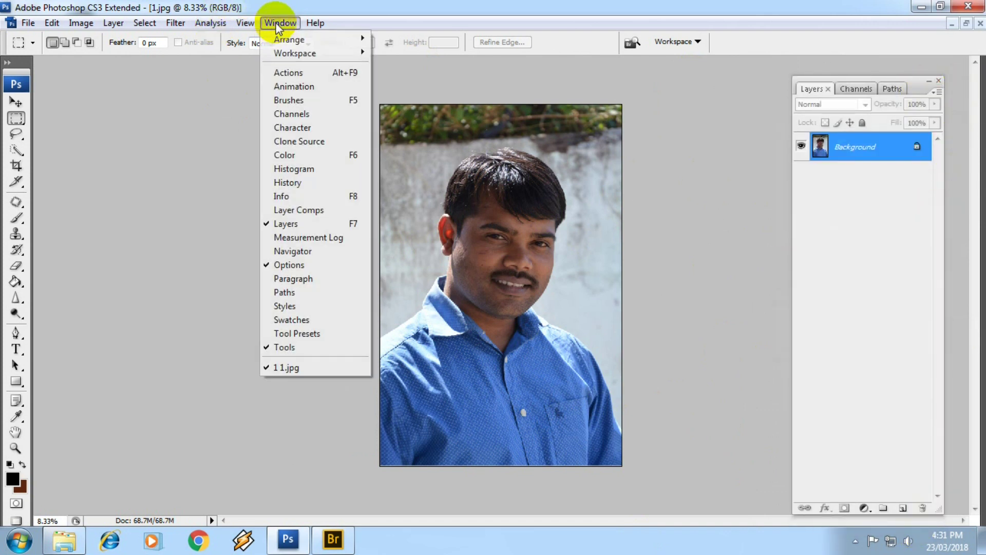
pyautogui.click(315, 226)
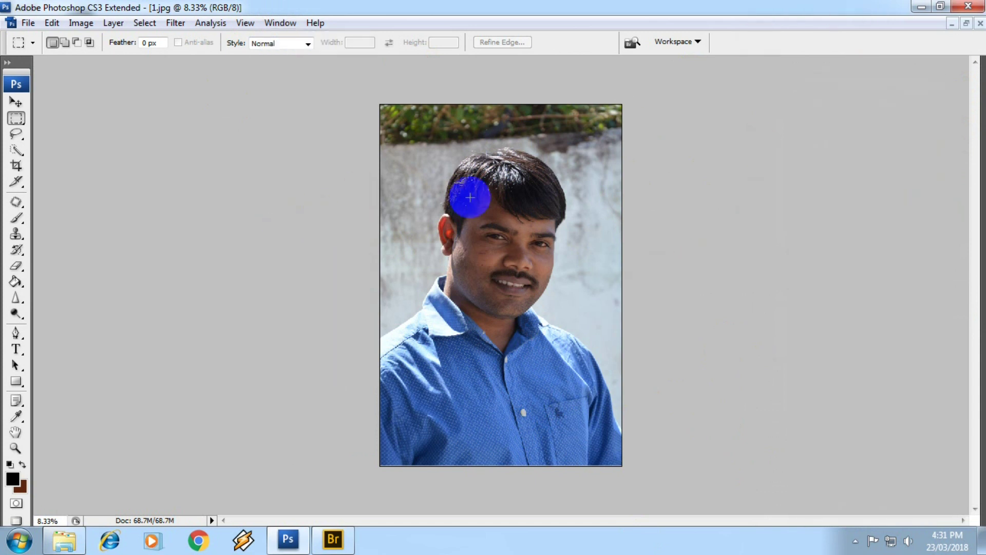
pyautogui.click(281, 26)
pyautogui.click(315, 224)
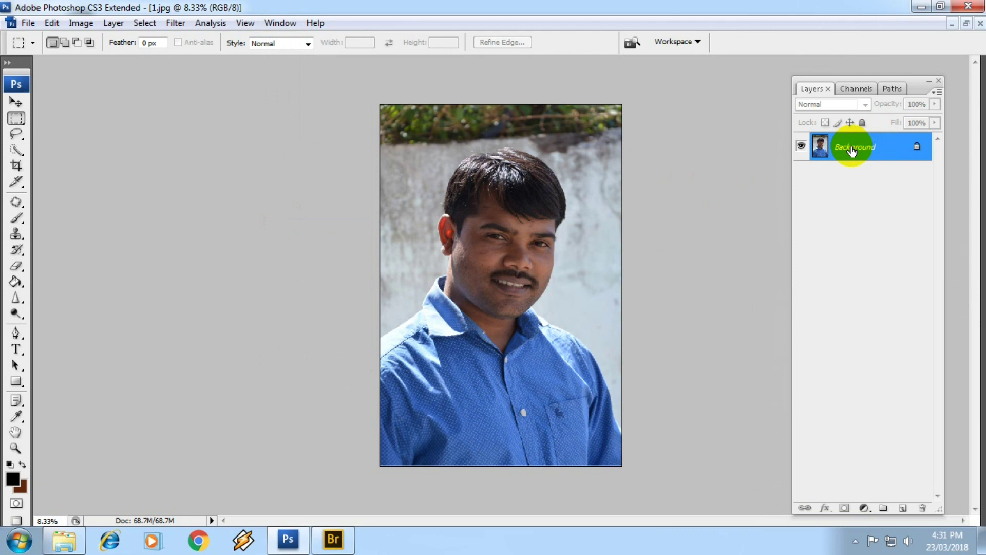
# - Duplicate the Background layer to create a Background copy layer
pyautogui.rightClick(851, 150)
pyautogui.click(881, 176)
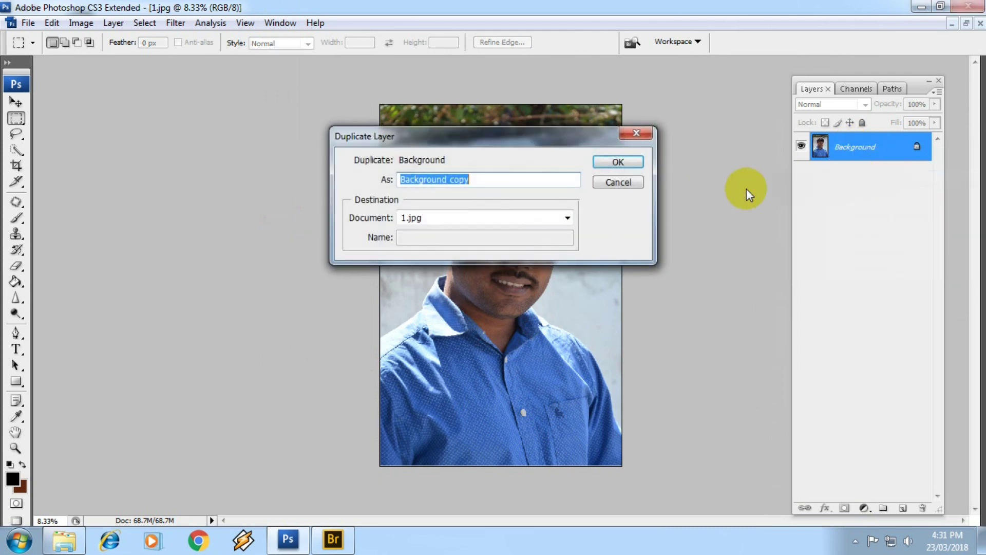
pyautogui.click(619, 162)
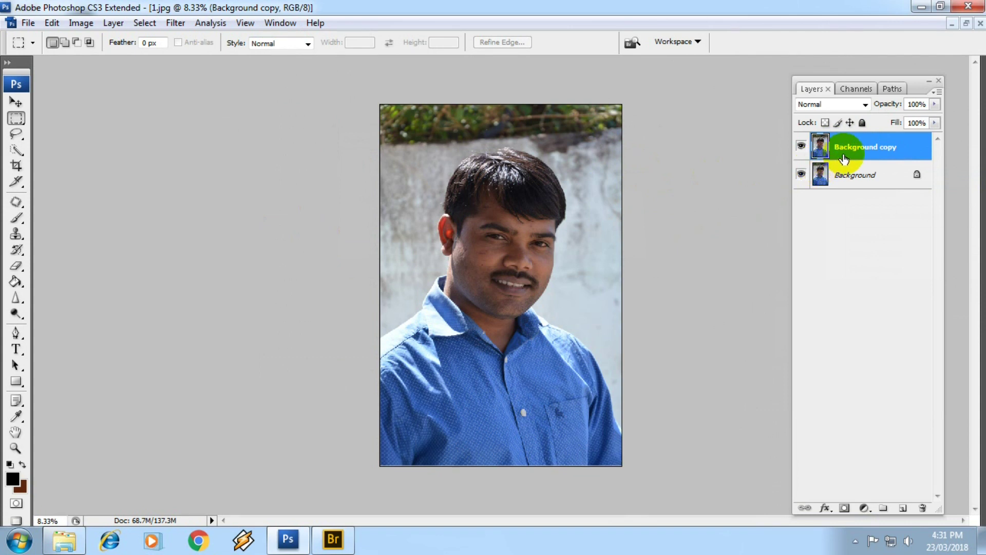
# - Set the Background copy blend mode to Screen, briefly trying Darken, and zoom in on the face
pyautogui.click(838, 106)
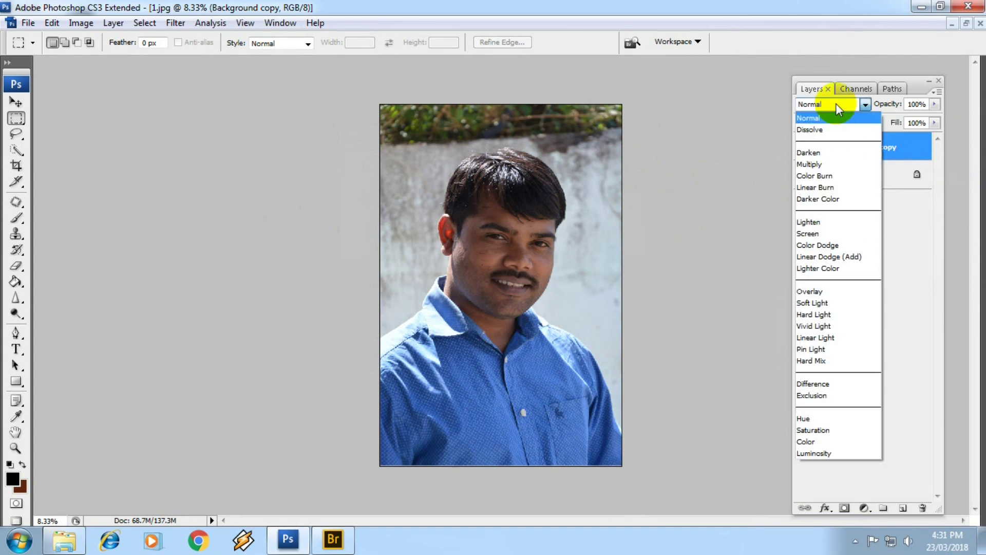
pyautogui.click(818, 235)
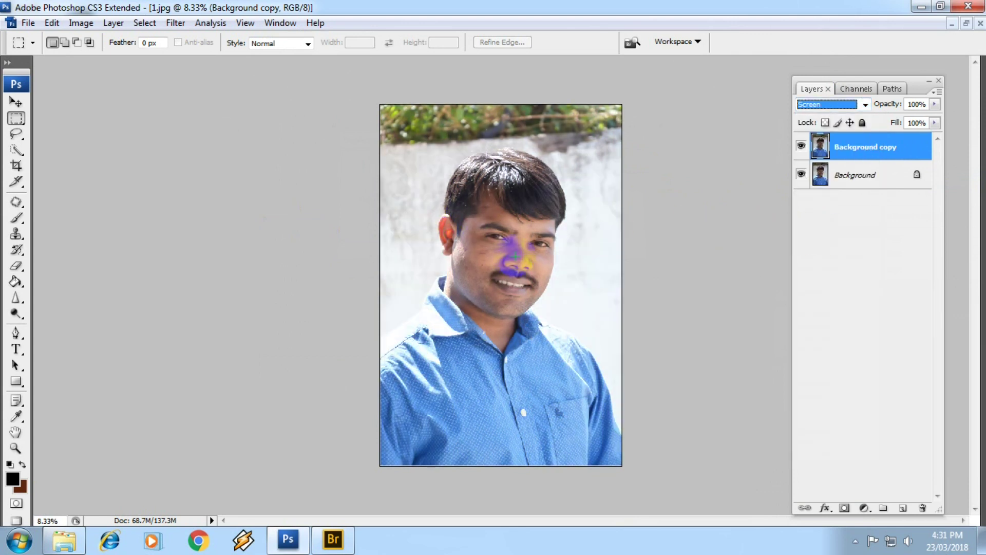
pyautogui.hotkey('alt', 'shift', 'k')
pyautogui.click(806, 103)
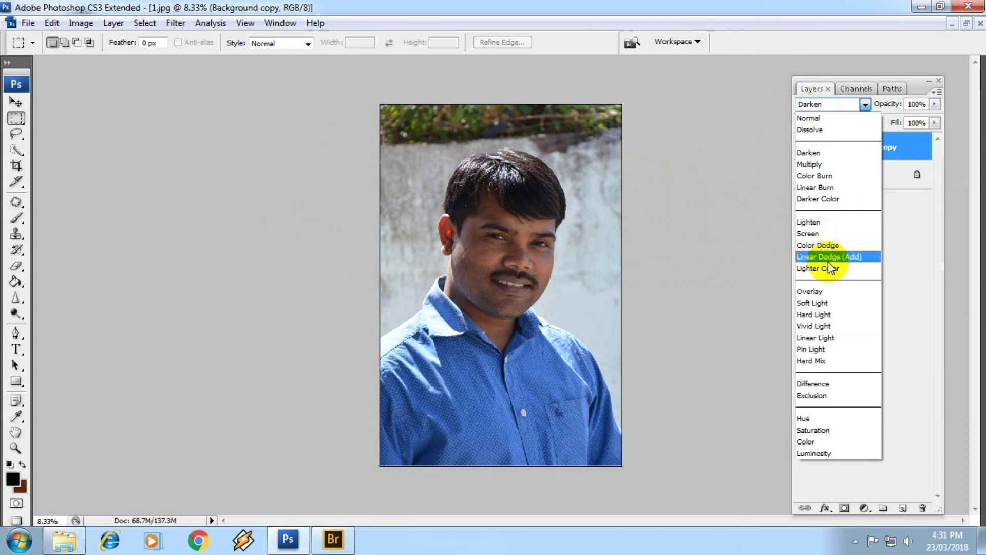
pyautogui.click(809, 233)
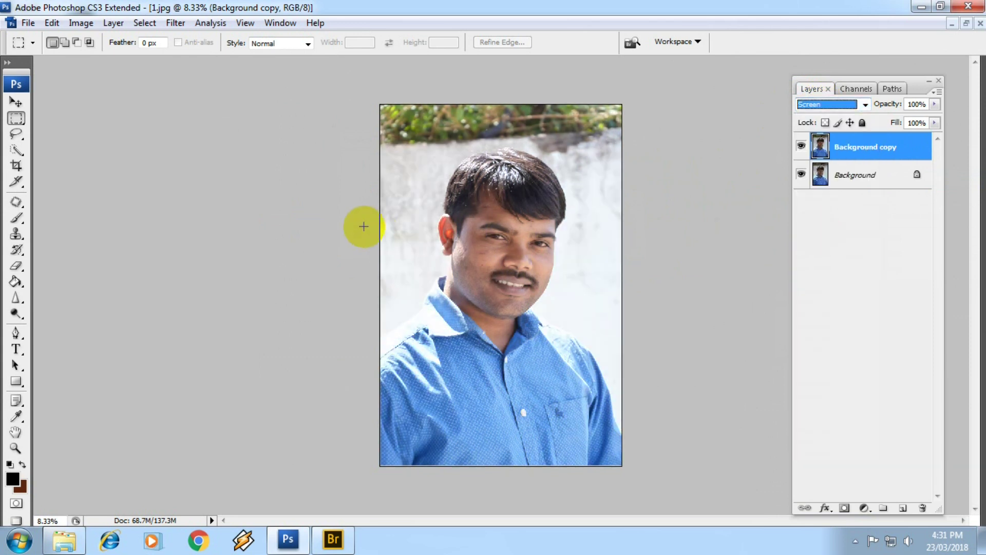
pyautogui.moveTo(450, 201)
pyautogui.mouseDown()
pyautogui.moveTo(568, 335)
pyautogui.moveTo(541, 314)
pyautogui.mouseUp()
pyautogui.scroll(-3, 542, 313)
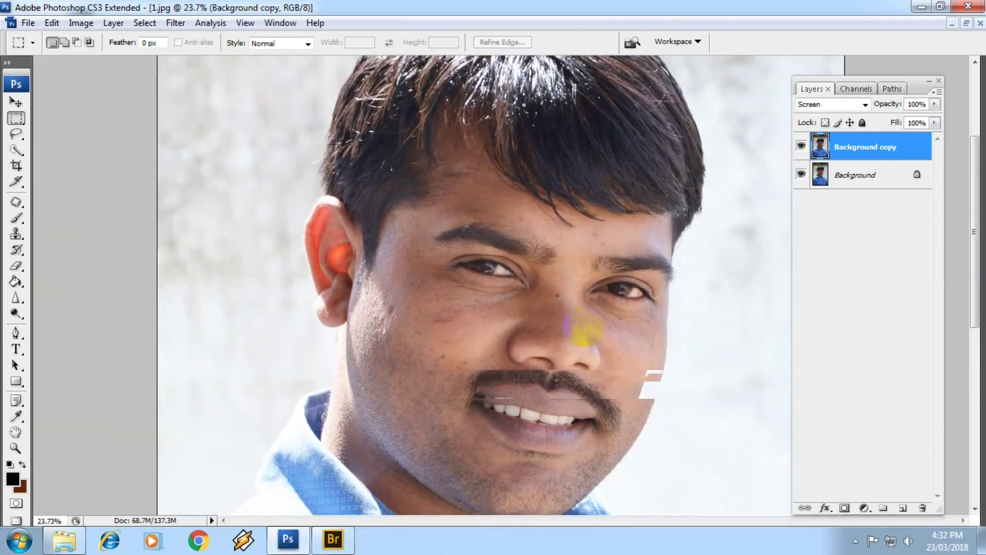
pyautogui.scroll(3, 476, 289)
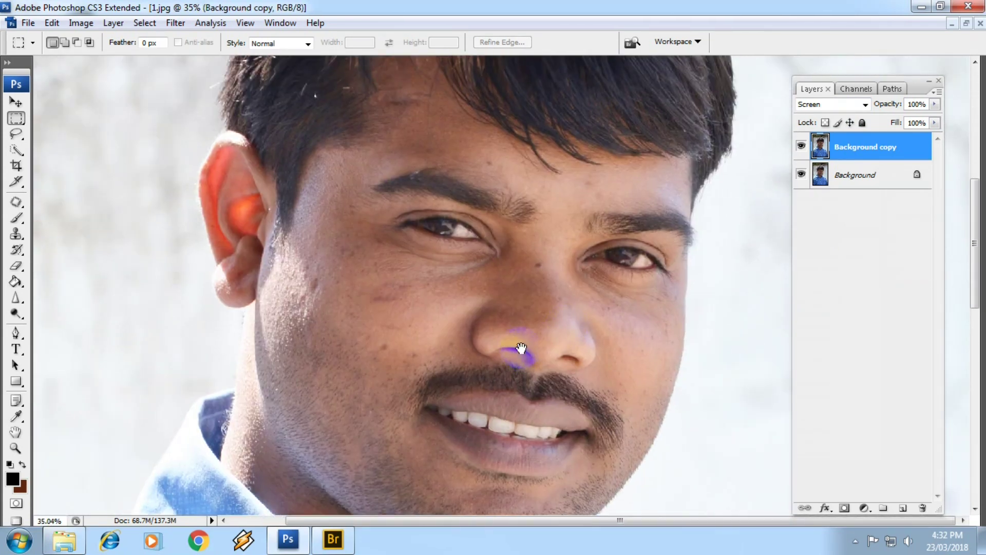
pyautogui.moveTo(519, 348); pyautogui.dragTo(520, 303)
pyautogui.scroll(1, 520, 303)
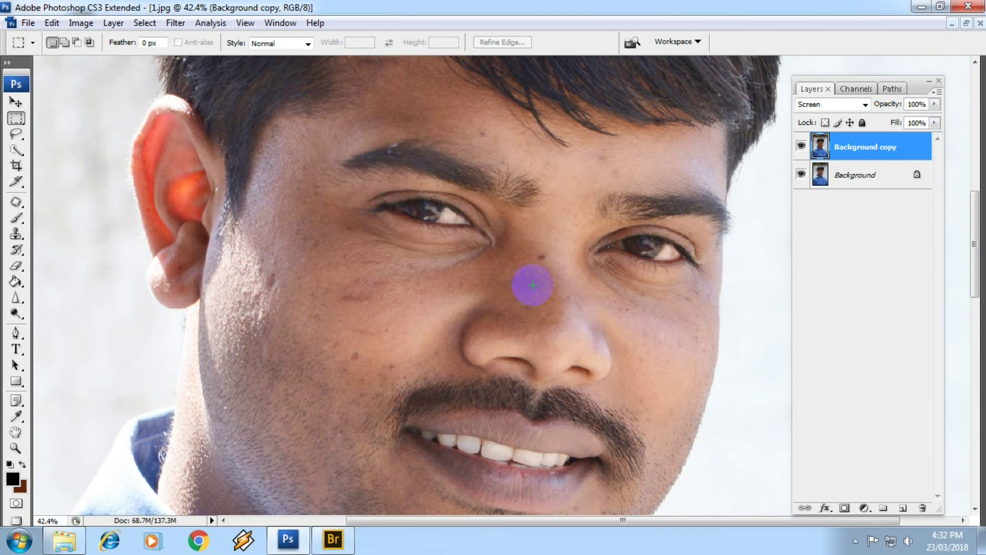
pyautogui.scroll(-3, 570, 356)
pyautogui.scroll(2, 510, 282)
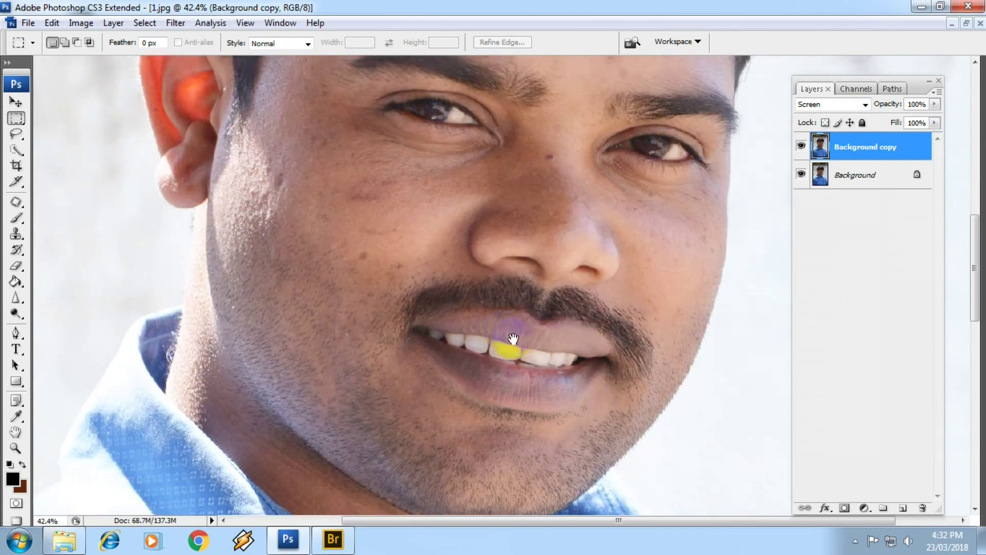
pyautogui.scroll(-2, 510, 346)
pyautogui.scroll(-2, 452, 221)
pyautogui.scroll(1, 394, 293)
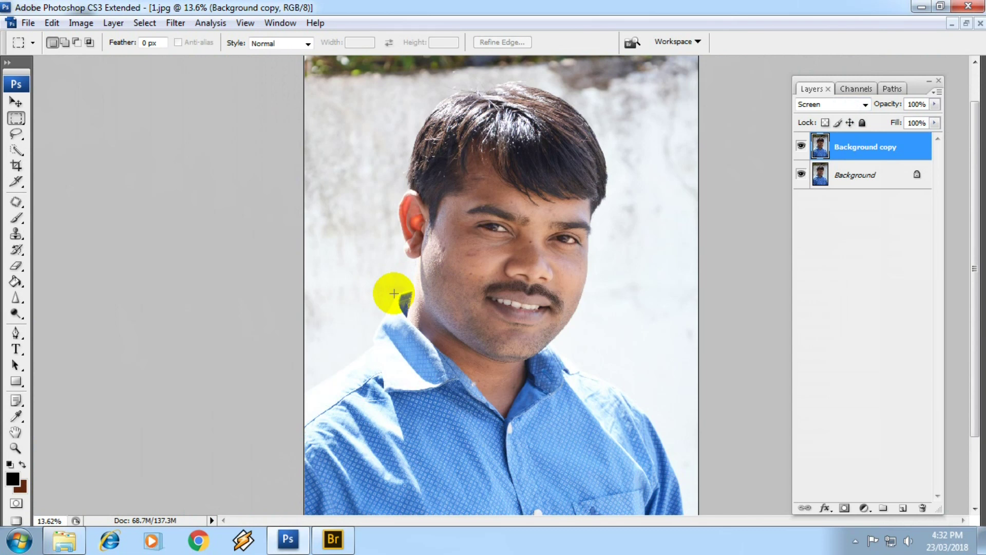
pyautogui.scroll(-1, 394, 294)
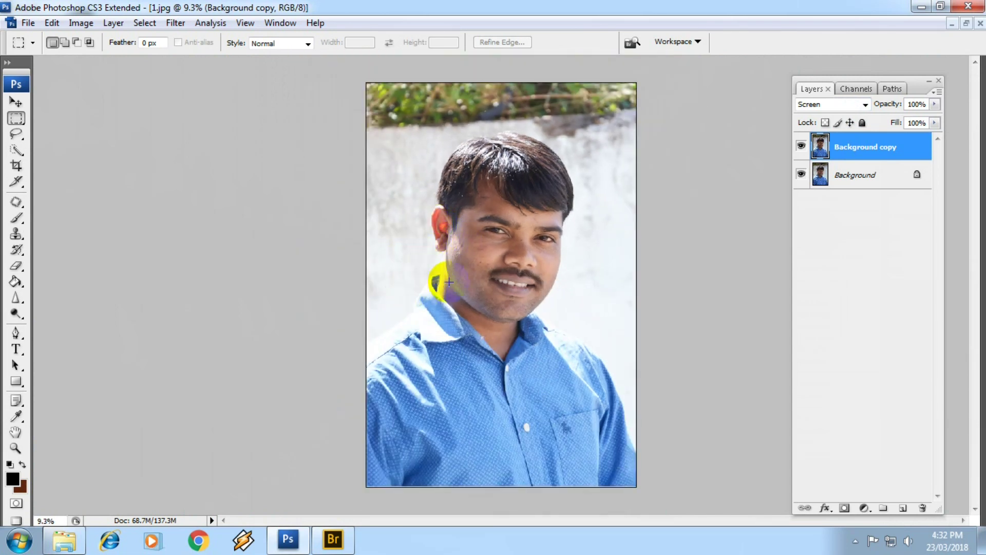
pyautogui.click(522, 200)
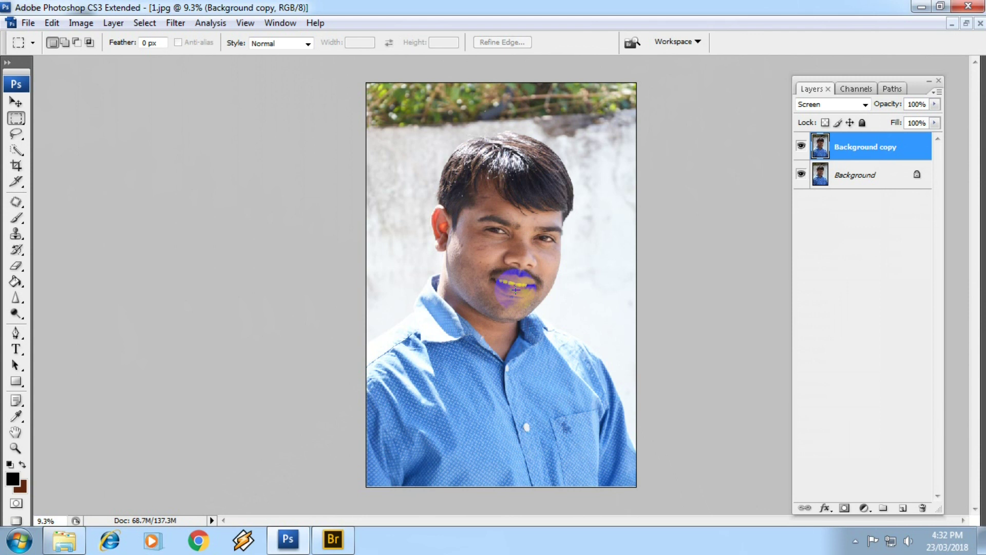
pyautogui.click(441, 213)
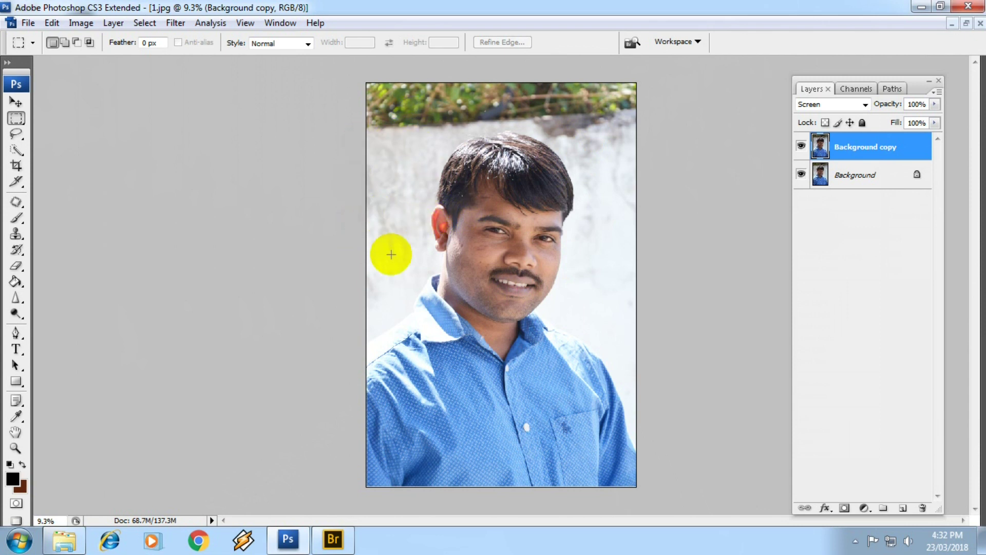
pyautogui.click(529, 187)
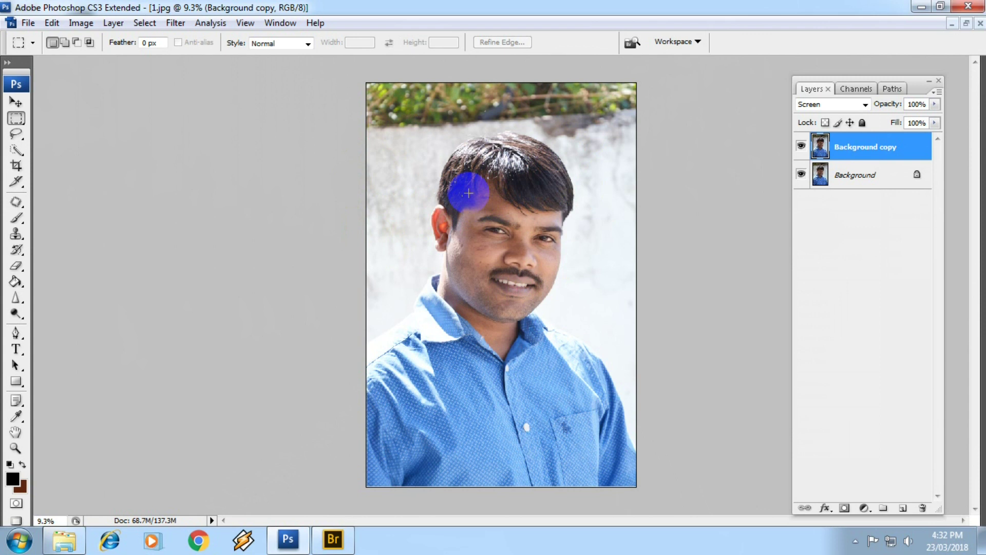
pyautogui.scroll(2, 469, 193)
pyautogui.scroll(2, 363, 194)
pyautogui.scroll(1, 352, 193)
pyautogui.scroll(1, 315, 260)
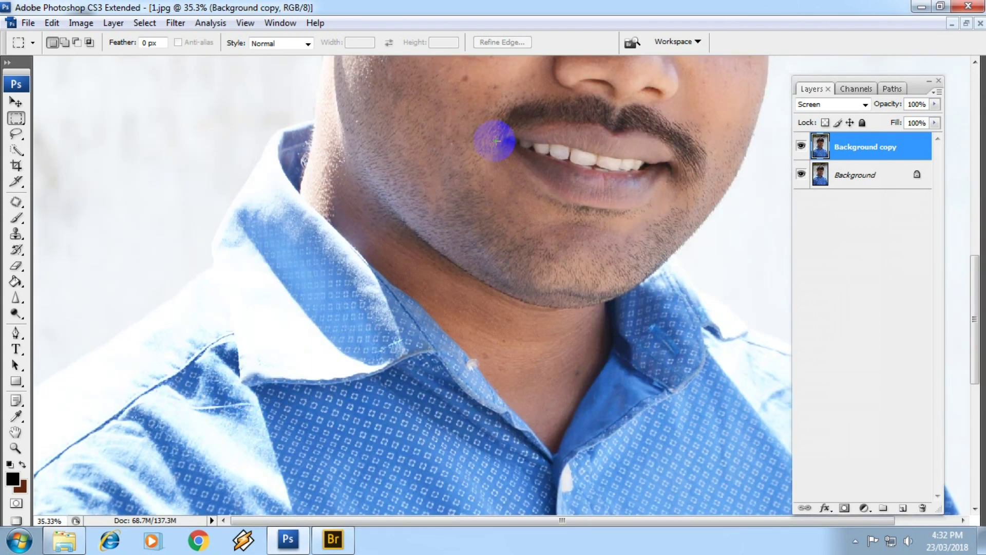
pyautogui.scroll(-3, 534, 133)
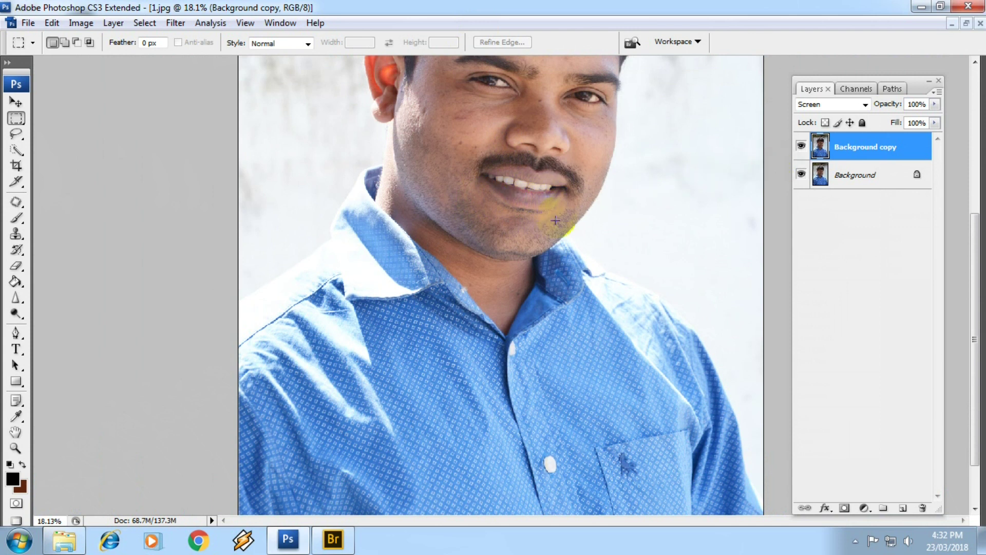
pyautogui.scroll(-1, 724, 353)
pyautogui.scroll(-1, 808, 422)
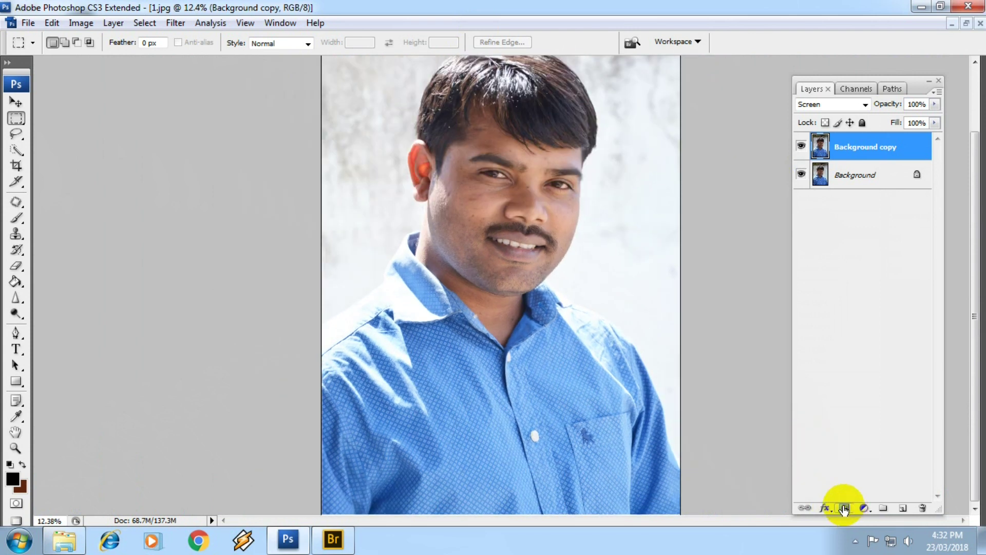
# - Add a layer mask to Background copy and hide the Background layer
pyautogui.click(845, 509)
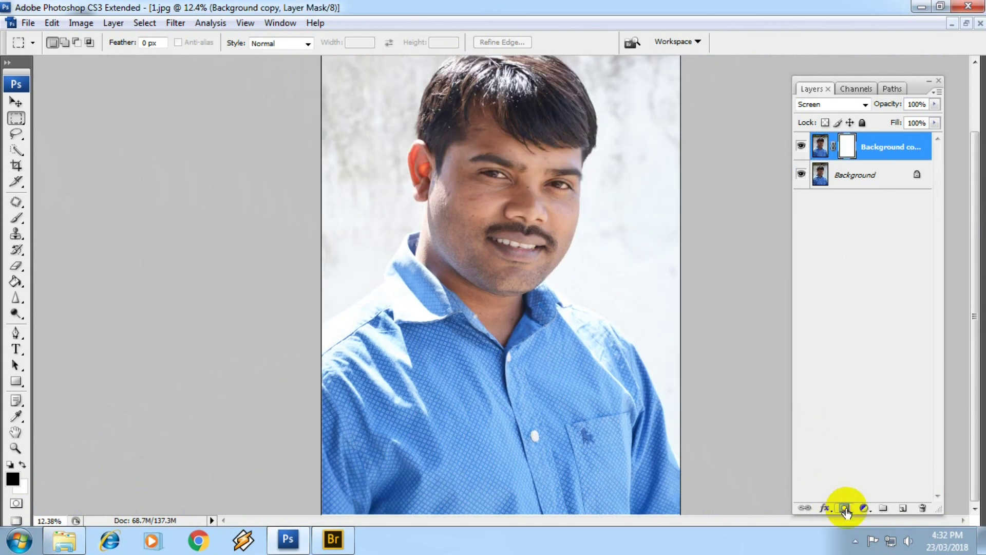
pyautogui.scroll(2, 461, 208)
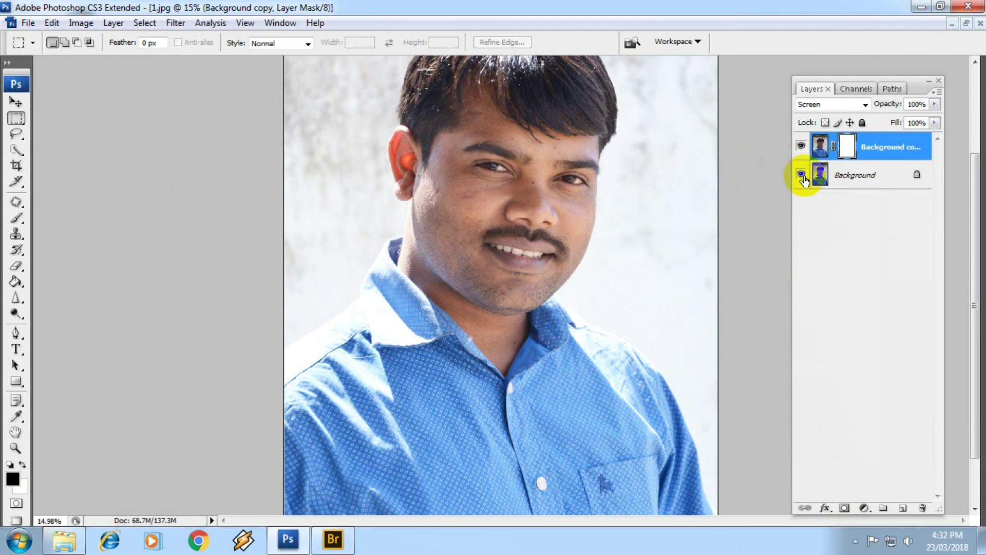
pyautogui.click(801, 175)
pyautogui.scroll(-1, 686, 209)
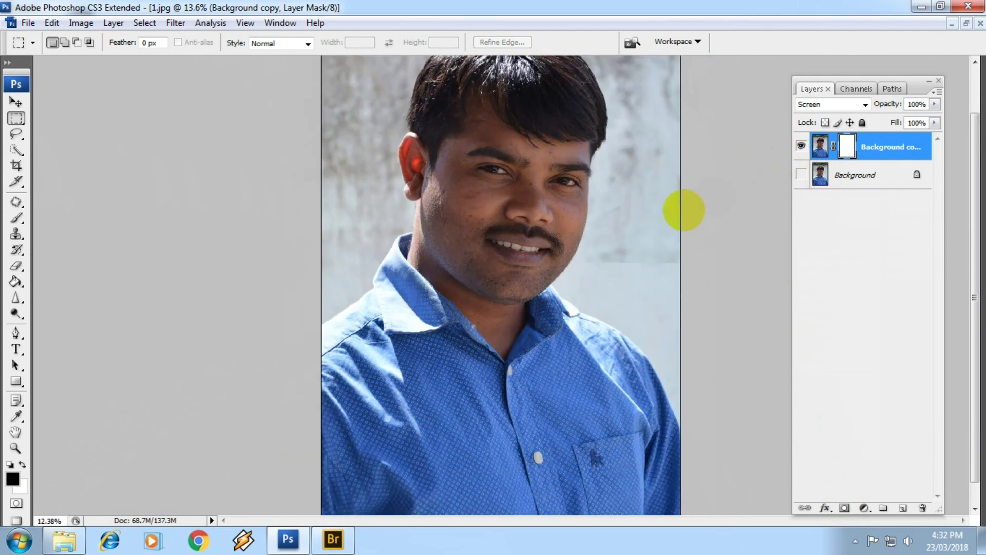
pyautogui.scroll(-2, 637, 221)
pyautogui.scroll(1, 542, 245)
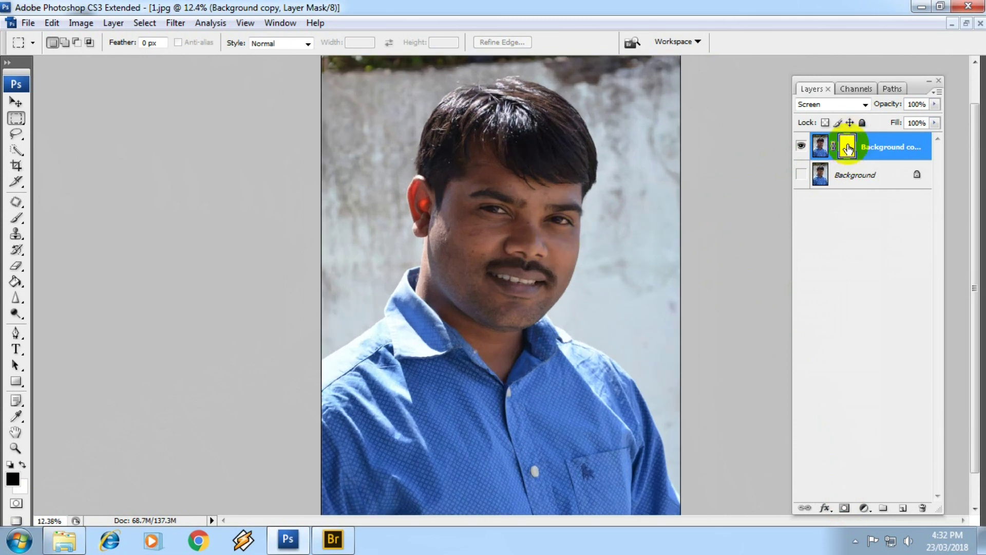
# - Delete the existing layer mask and add a fresh white one
pyautogui.rightClick(849, 148)
pyautogui.click(835, 171)
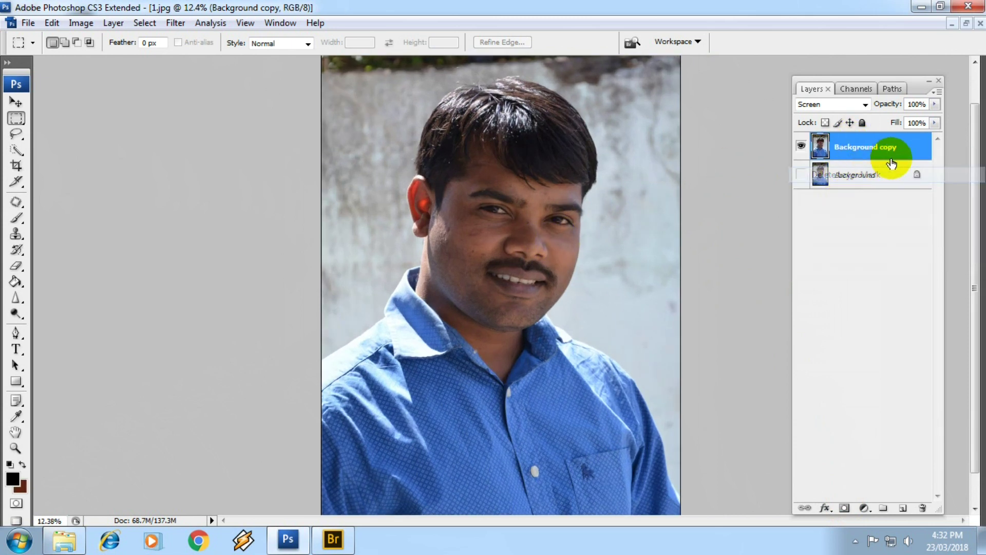
pyautogui.click(845, 508)
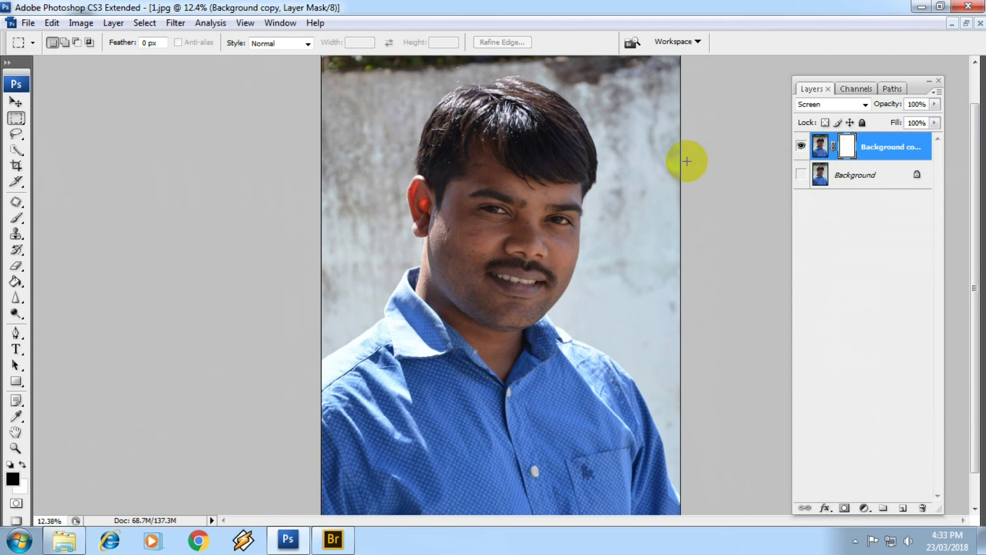
# - Invert the mask to black, then paint the face back in white with a 1000 brush
pyautogui.hotkey('ctrl', 'i')
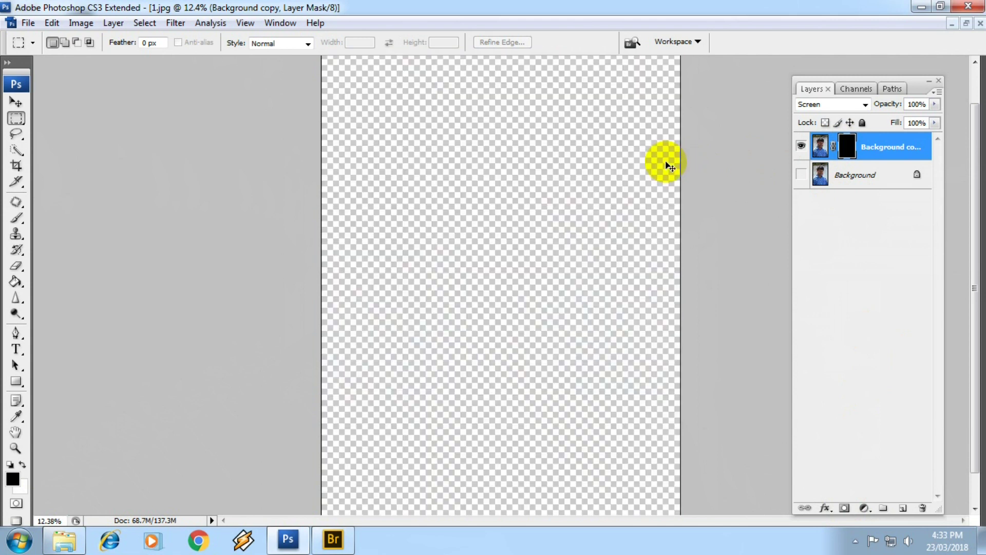
pyautogui.click(848, 147)
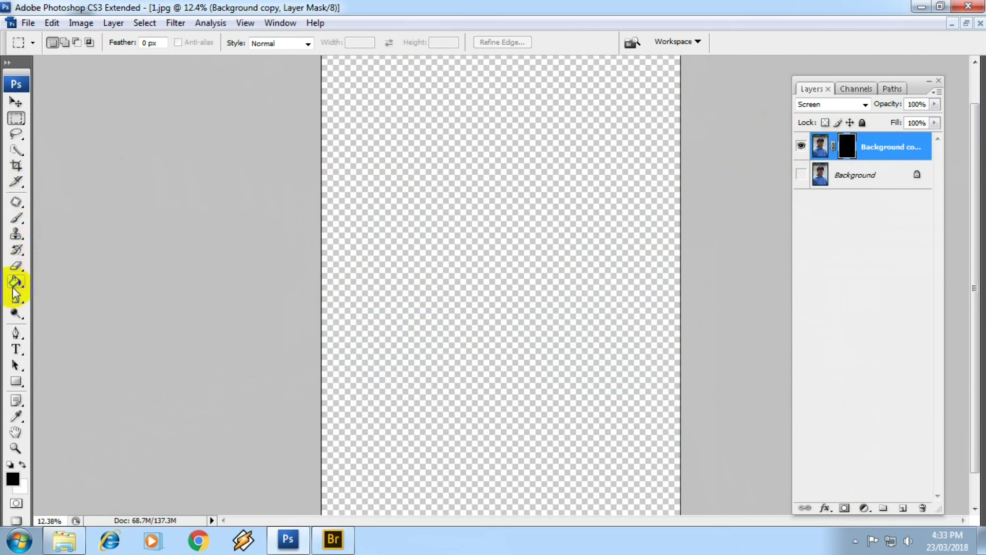
pyautogui.click(22, 218)
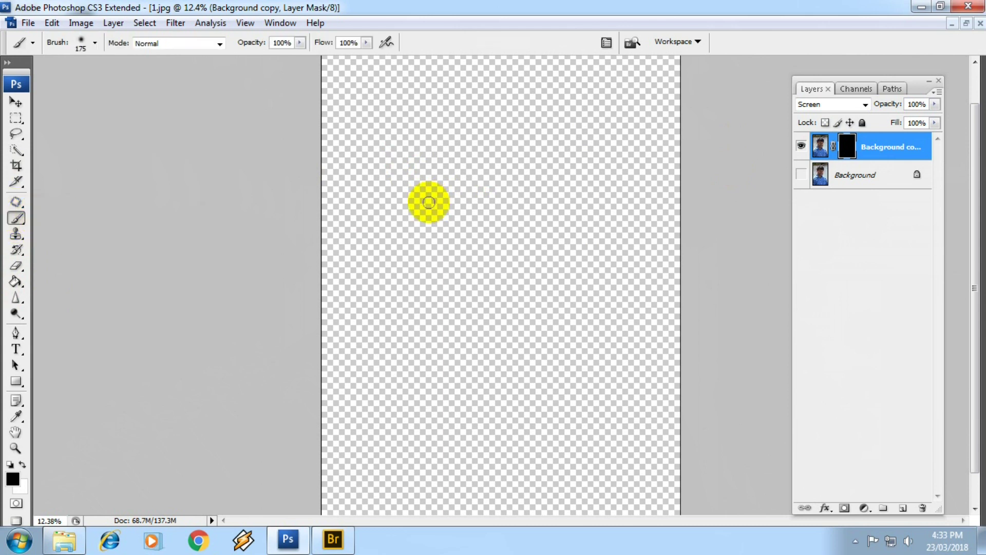
pyautogui.press(']')
pyautogui.press(']')
pyautogui.press(']')
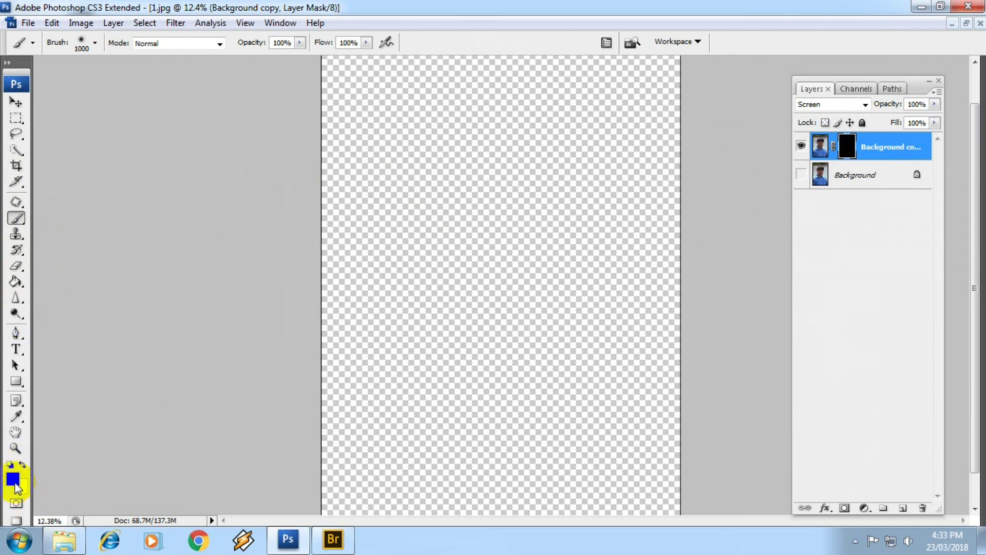
pyautogui.press('d')
pyautogui.press('x')
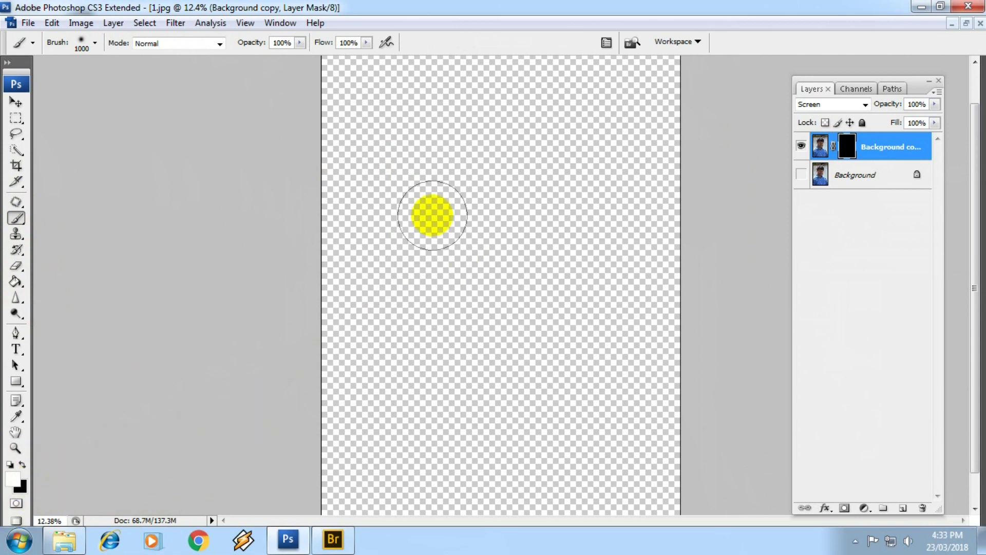
pyautogui.moveTo(434, 196)
pyautogui.mouseDown()
pyautogui.moveTo(432, 268)
pyautogui.moveTo(458, 159)
pyautogui.moveTo(455, 242)
pyautogui.moveTo(516, 200)
pyautogui.moveTo(545, 210)
pyautogui.moveTo(513, 226)
pyautogui.moveTo(418, 205)
pyautogui.moveTo(429, 231)
pyautogui.moveTo(541, 269)
pyautogui.moveTo(507, 260)
pyautogui.moveTo(522, 172)
pyautogui.moveTo(452, 229)
pyautogui.moveTo(508, 211)
pyautogui.moveTo(429, 199)
pyautogui.mouseUp()
# - Zoom in around the ear and paint white left of it with a 125 brush
pyautogui.scroll(3, 430, 198)
pyautogui.scroll(2, 324, 198)
pyautogui.scroll(2, 445, 194)
pyautogui.moveTo(577, 326); pyautogui.dragTo(472, 159)
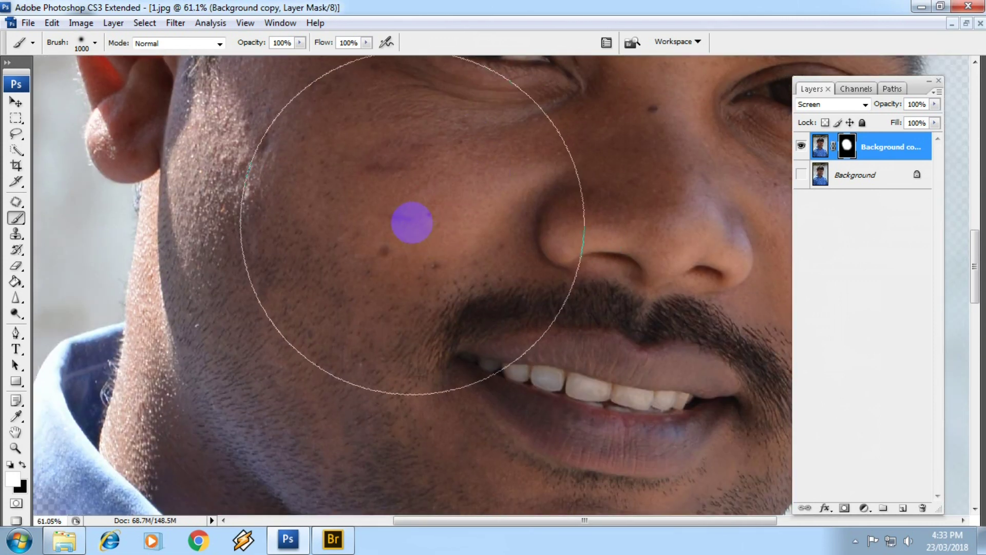
pyautogui.moveTo(280, 217); pyautogui.dragTo(315, 224)
pyautogui.scroll(-2, 512, 214)
pyautogui.scroll(-1, 511, 214)
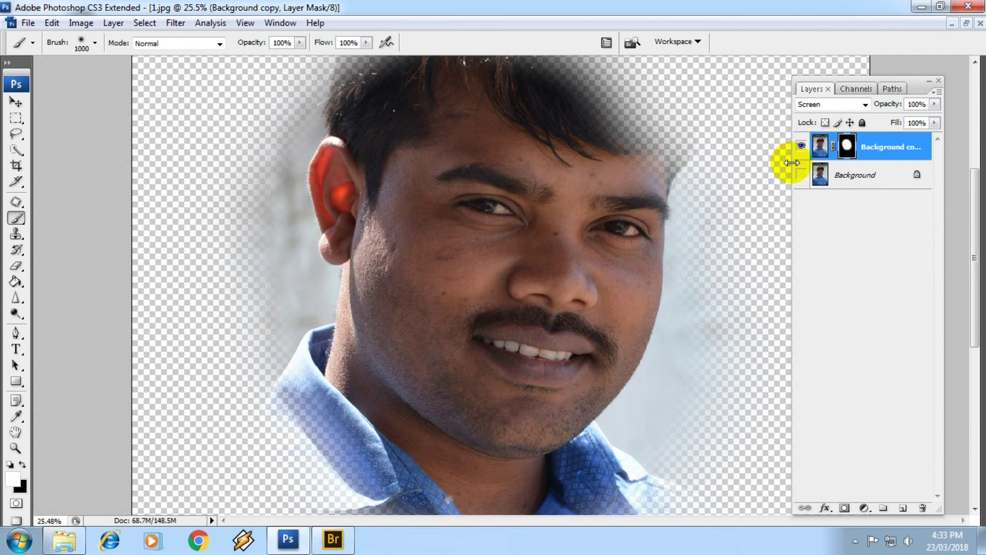
pyautogui.scroll(-1, 562, 181)
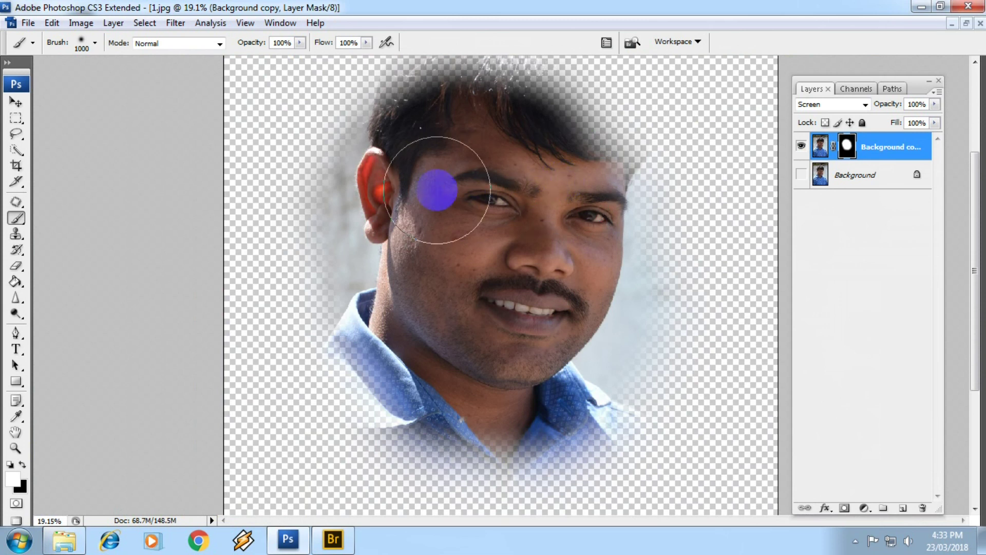
pyautogui.press('[')
pyautogui.press('[')
pyautogui.press('[')
pyautogui.press('[')
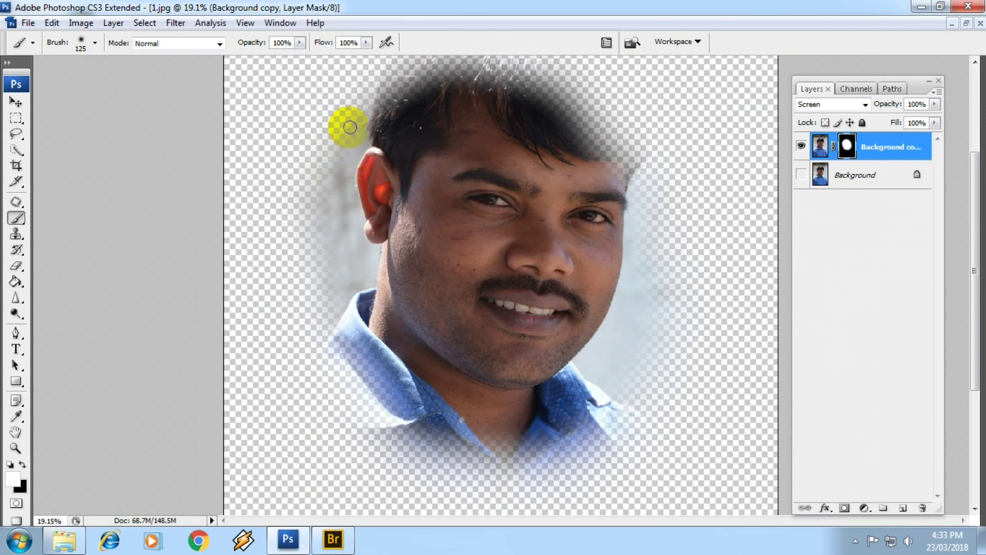
pyautogui.moveTo(355, 125)
pyautogui.mouseDown()
pyautogui.moveTo(302, 269)
pyautogui.moveTo(323, 218)
pyautogui.moveTo(321, 275)
pyautogui.mouseUp()
# - Enlarge the brush to 2200 and paint the rest of the mask white
pyautogui.scroll(-1, 318, 205)
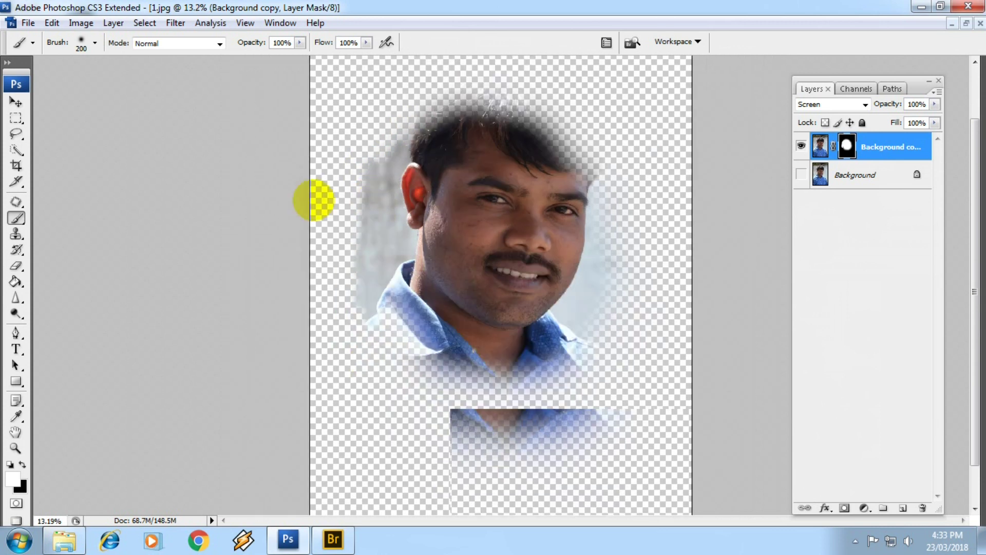
pyautogui.scroll(-1, 318, 205)
pyautogui.press(']')
pyautogui.press(']')
pyautogui.press(']')
pyautogui.scroll(-2, 420, 148)
pyautogui.press(']')
pyautogui.press(']')
pyautogui.press(']')
pyautogui.moveTo(445, 145)
pyautogui.mouseDown()
pyautogui.moveTo(452, 286)
pyautogui.moveTo(572, 188)
pyautogui.moveTo(623, 244)
pyautogui.moveTo(502, 314)
pyautogui.moveTo(447, 442)
pyautogui.moveTo(426, 383)
pyautogui.moveTo(458, 290)
pyautogui.mouseUp()
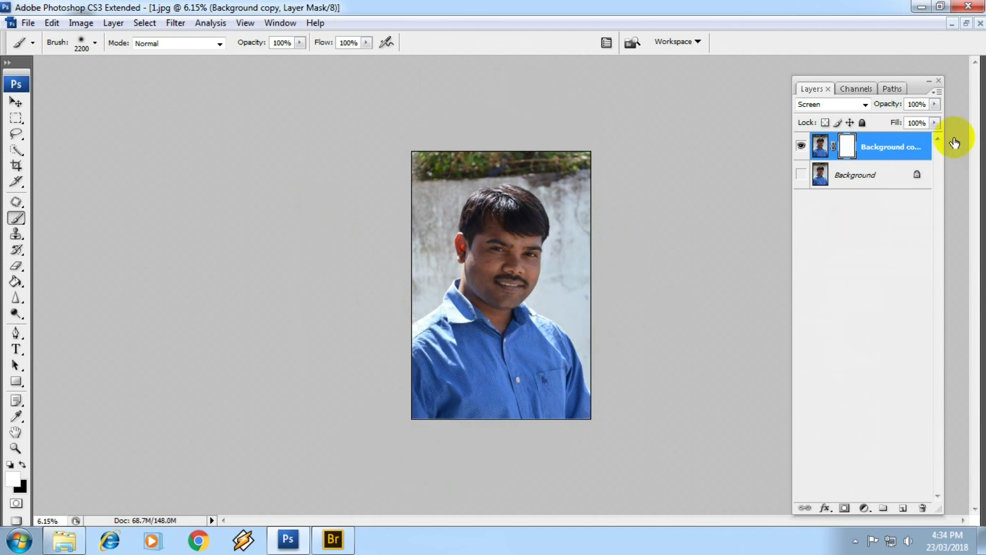
# - Make the Background layer visible again and move the view to the mouth area
pyautogui.click(801, 175)
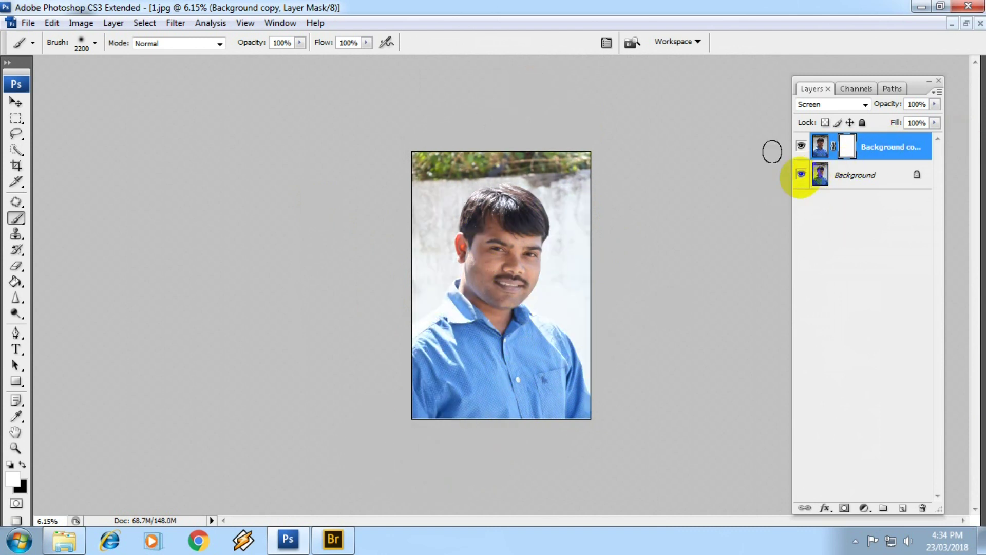
pyautogui.hotkey('ctrl', '+')
pyautogui.hotkey('ctrl', '-')
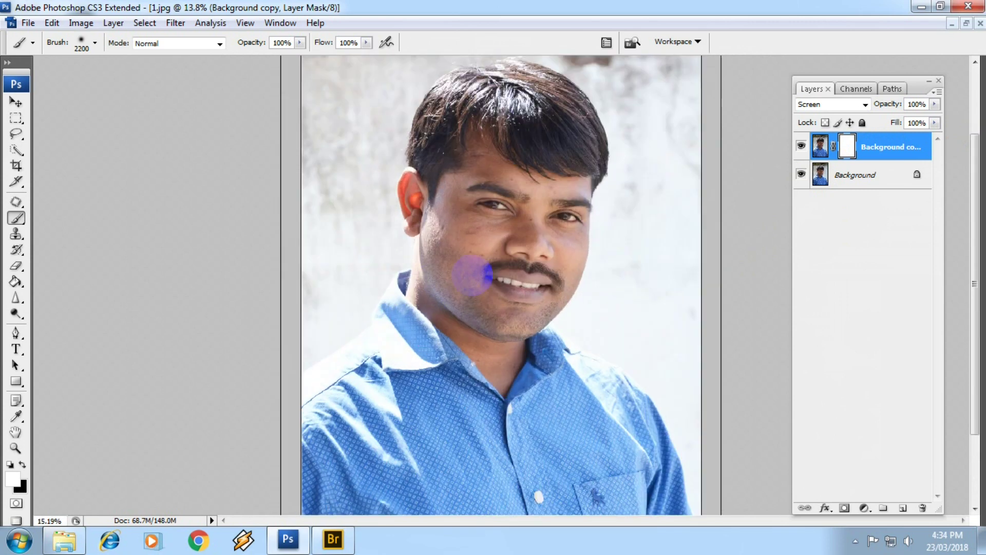
pyautogui.scroll(3, 473, 276)
pyautogui.moveTo(469, 273)
pyautogui.mouseDown()
pyautogui.moveTo(520, 137)
pyautogui.moveTo(558, 342)
pyautogui.mouseUp()
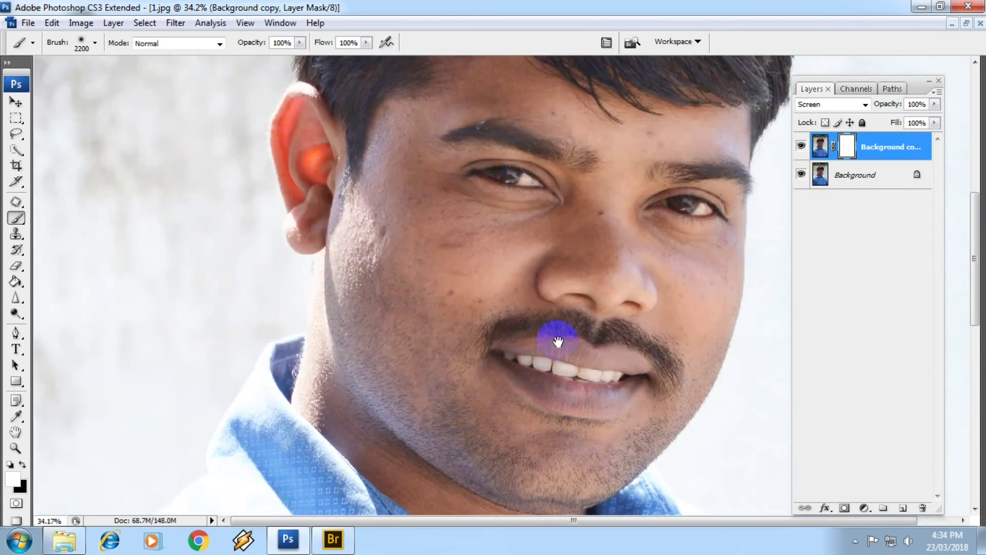
pyautogui.scroll(-2, 559, 342)
pyautogui.scroll(-1, 558, 341)
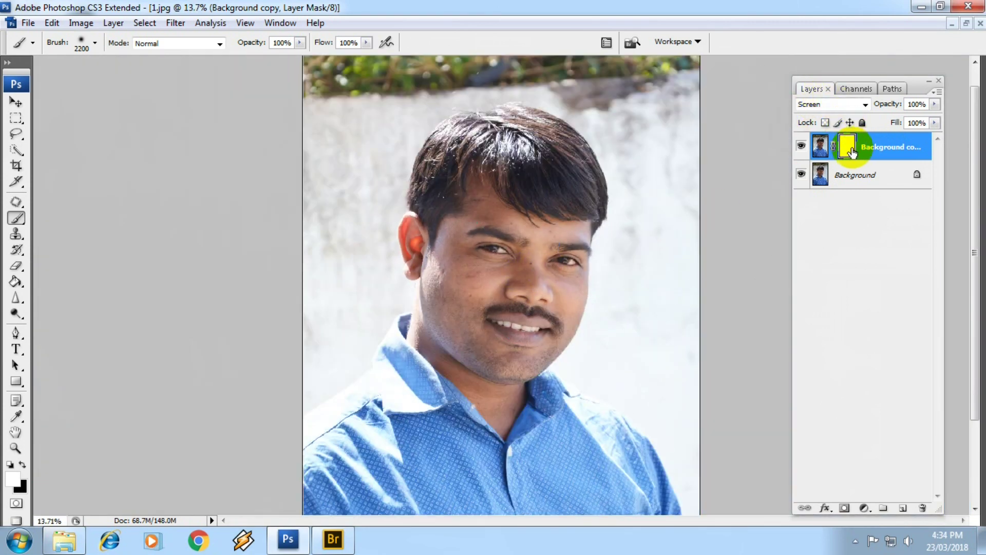
# - Invert the mask back to black, then set brush opacity to 70% and shrink the brush
pyautogui.hotkey('ctrl', 'i')
pyautogui.scroll(1, 529, 260)
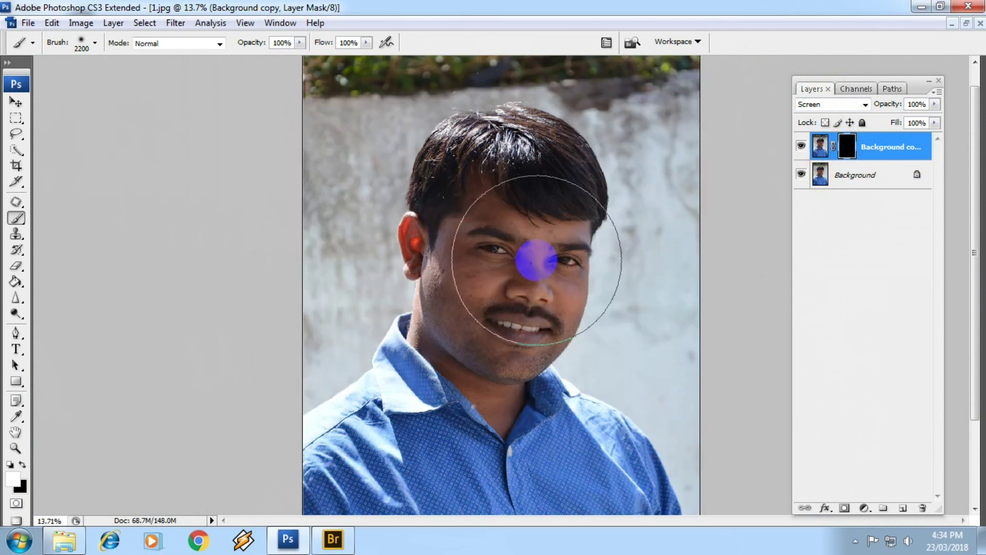
pyautogui.scroll(-2, 440, 297)
pyautogui.scroll(1, 441, 308)
pyautogui.scroll(1, 491, 218)
pyautogui.scroll(1, 511, 198)
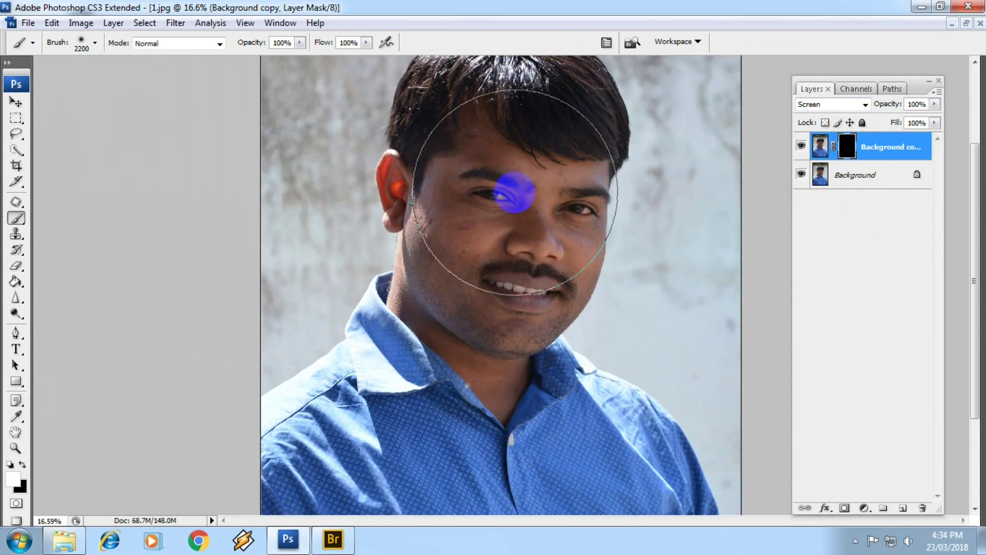
pyautogui.scroll(-1, 511, 198)
pyautogui.scroll(-1, 517, 196)
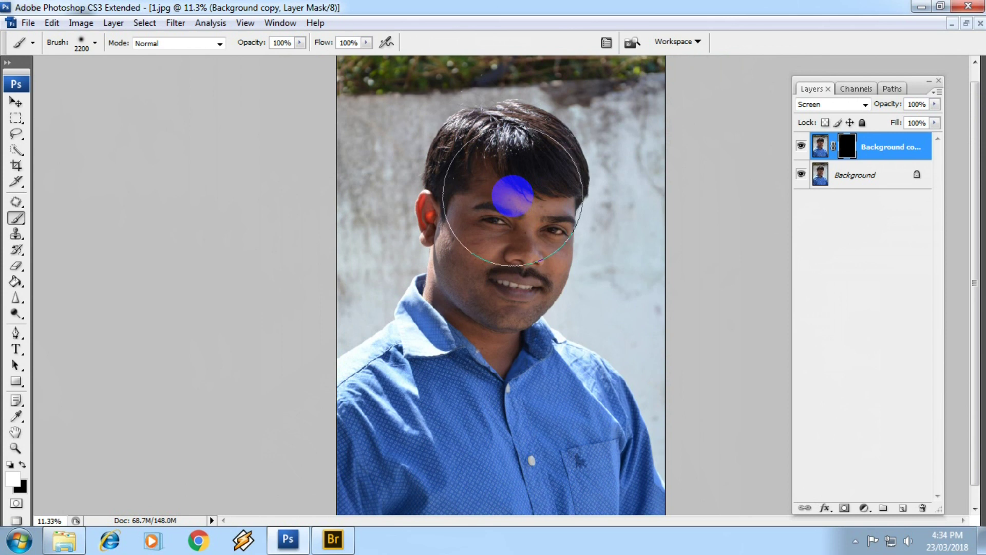
pyautogui.press('7')
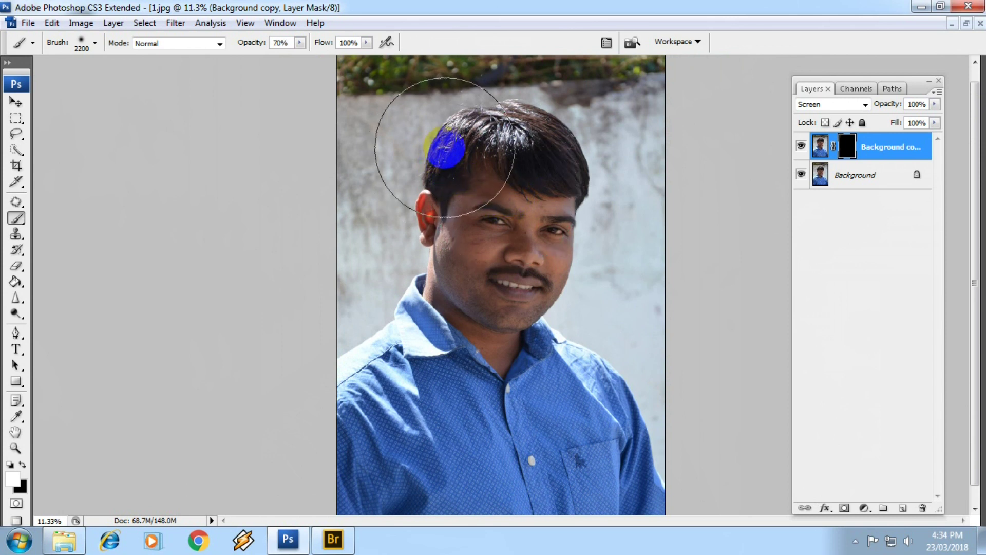
pyautogui.press('[')
pyautogui.press('[')
pyautogui.press('[')
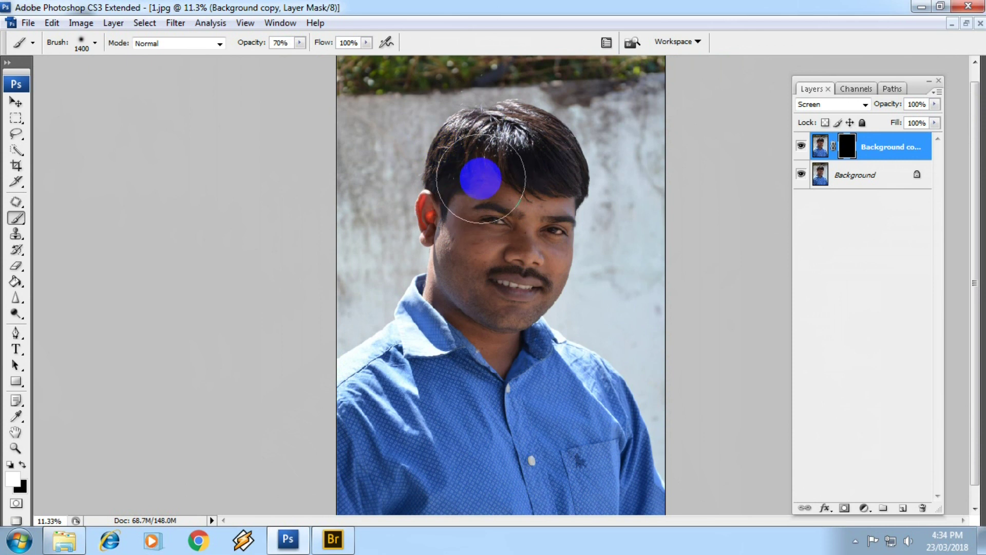
pyautogui.rightClick(496, 212)
# - Enlarge the brush to about 1900 px and paint the face back in on the mask
pyautogui.moveTo(521, 241); pyautogui.dragTo(609, 241)
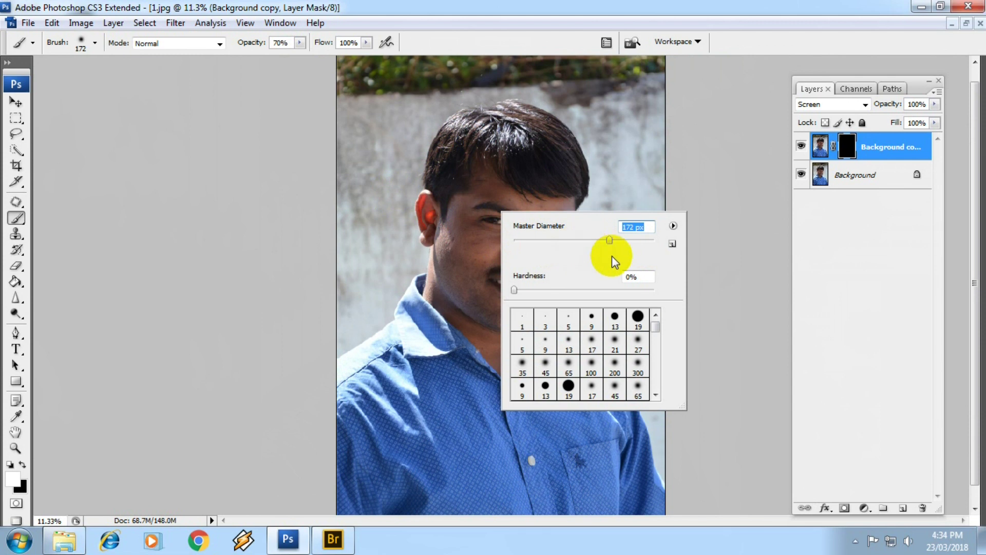
pyautogui.moveTo(610, 240); pyautogui.dragTo(708, 247)
pyautogui.moveTo(574, 237); pyautogui.dragTo(608, 240)
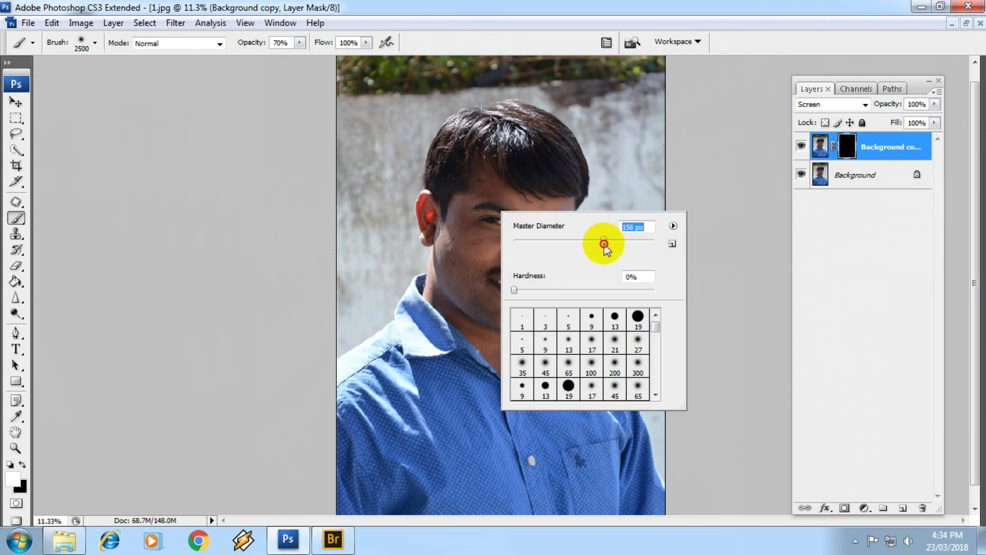
pyautogui.scroll(2, 496, 261)
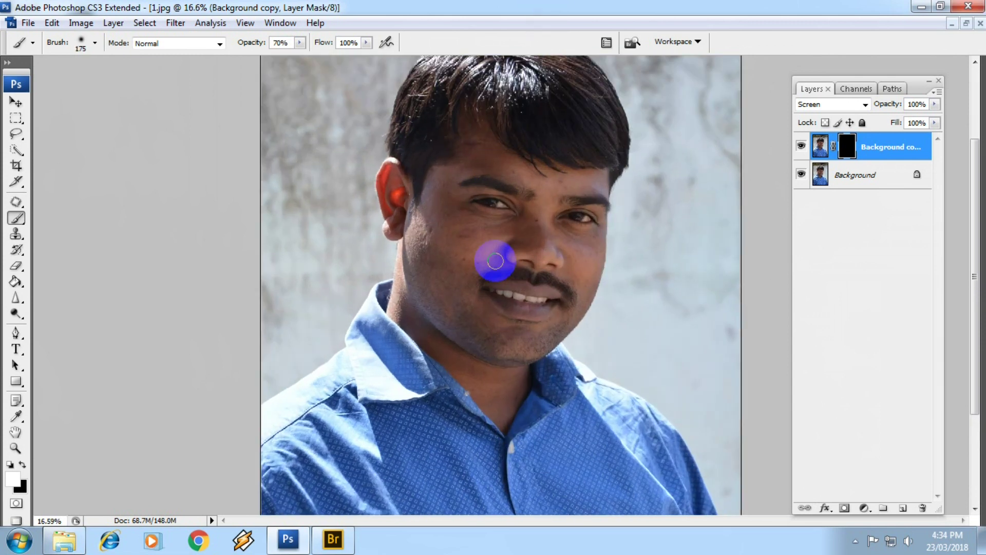
pyautogui.press(']')
pyautogui.press(']')
pyautogui.press(']')
pyautogui.press(']')
pyautogui.press(']')
pyautogui.moveTo(505, 187); pyautogui.dragTo(510, 246)
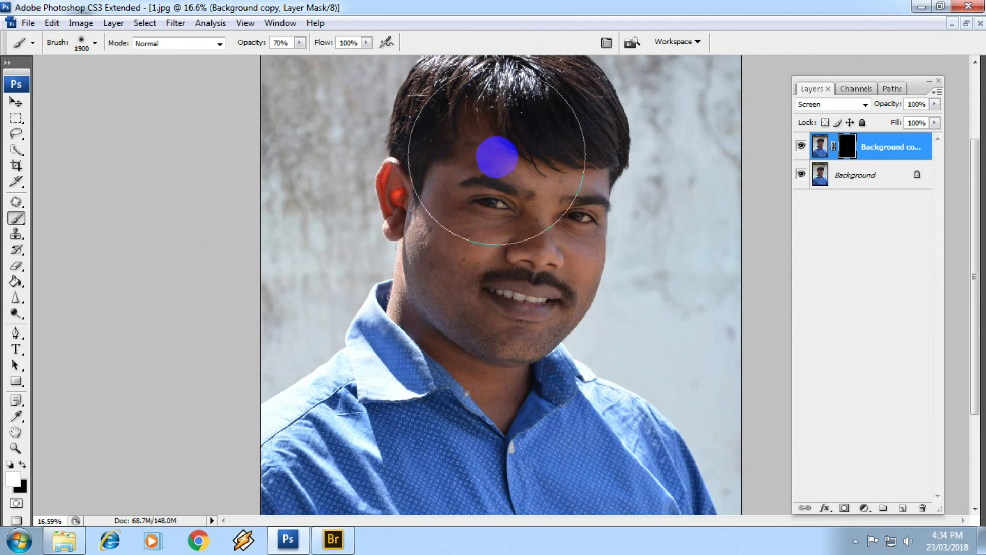
pyautogui.moveTo(509, 245); pyautogui.dragTo(510, 154)
# - Shrink the brush to 1800, fit the whole photo on screen, and lower the brush opacity to 50%
pyautogui.press('[')
pyautogui.moveTo(440, 440)
pyautogui.mouseDown()
pyautogui.moveTo(450, 327)
pyautogui.moveTo(352, 363)
pyautogui.moveTo(319, 403)
pyautogui.moveTo(529, 440)
pyautogui.moveTo(627, 379)
pyautogui.mouseUp()
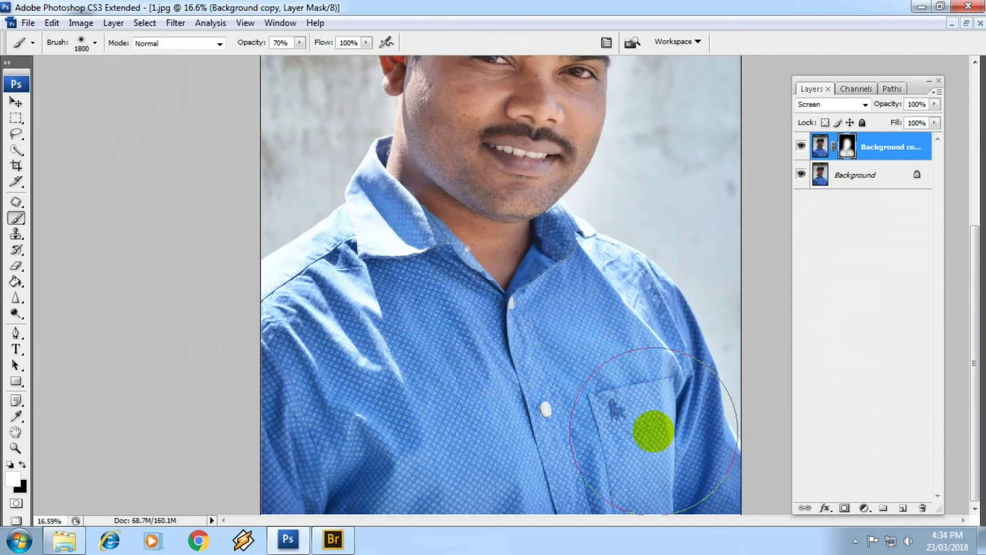
pyautogui.hotkey('ctrl', '0')
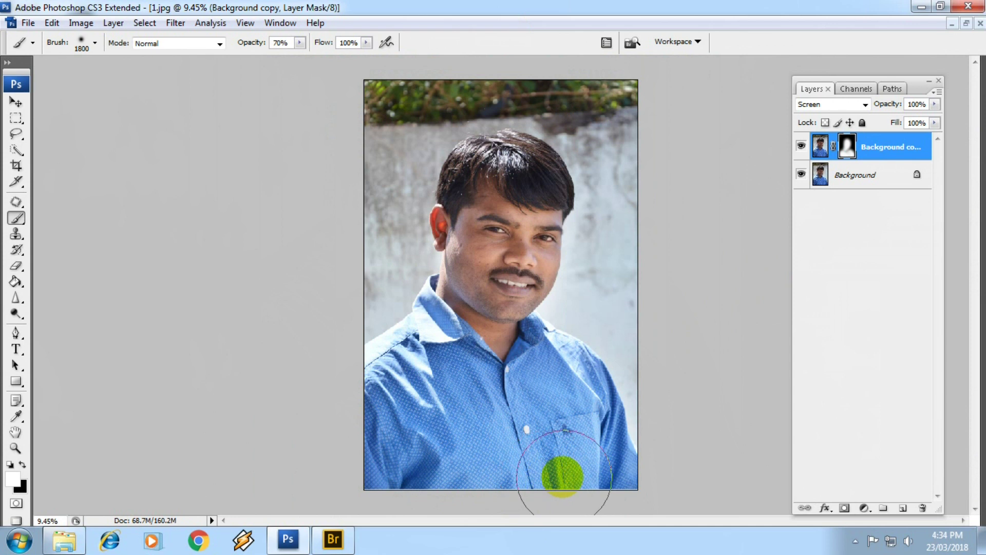
pyautogui.hotkey('ctrl', '0')
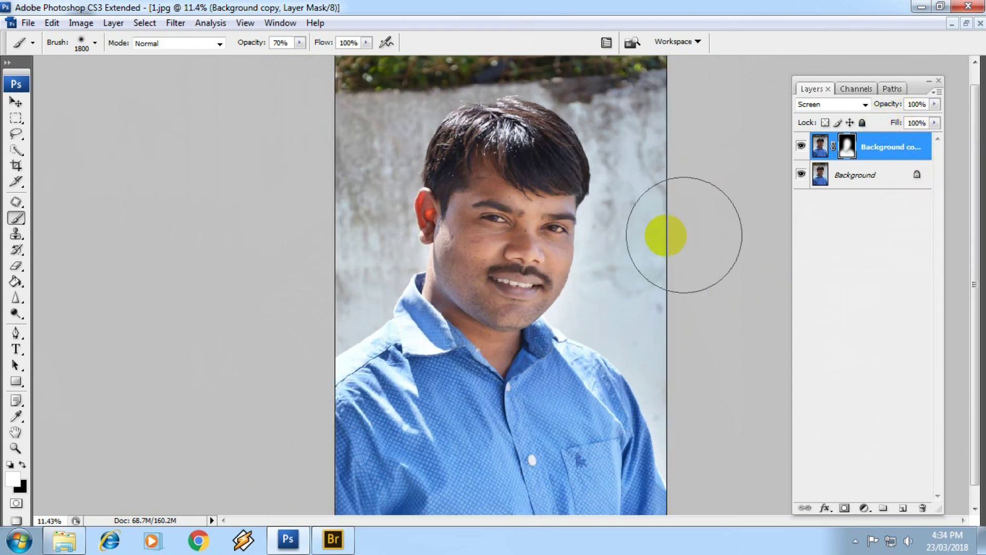
pyautogui.moveTo(931, 122)
pyautogui.mouseDown()
pyautogui.moveTo(874, 124)
pyautogui.moveTo(913, 120)
pyautogui.mouseUp()
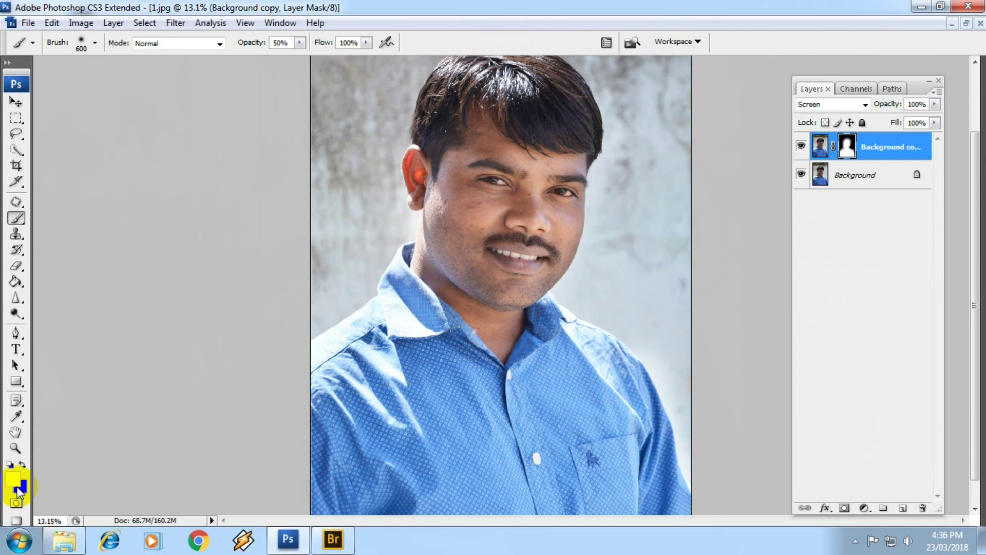
# - Reset colours to black and white, then paint white along the top edge and foliage strip
pyautogui.press('d')
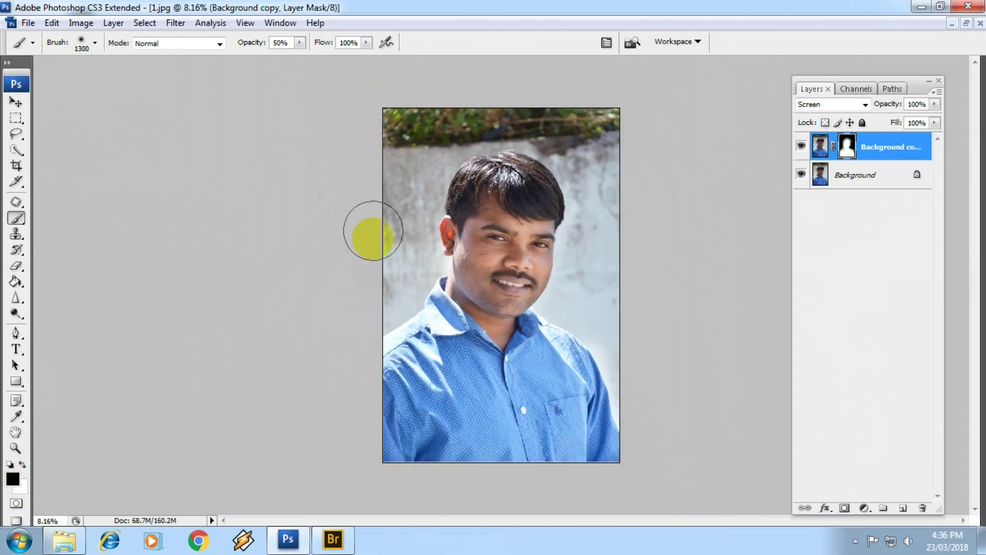
pyautogui.press('x')
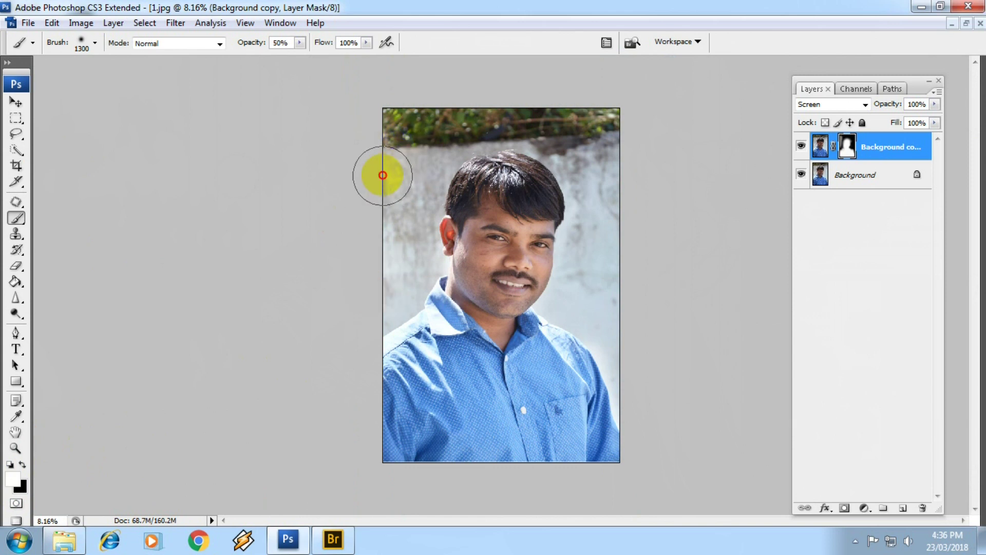
pyautogui.moveTo(419, 115)
pyautogui.mouseDown()
pyautogui.moveTo(521, 114)
pyautogui.moveTo(565, 128)
pyautogui.mouseUp()
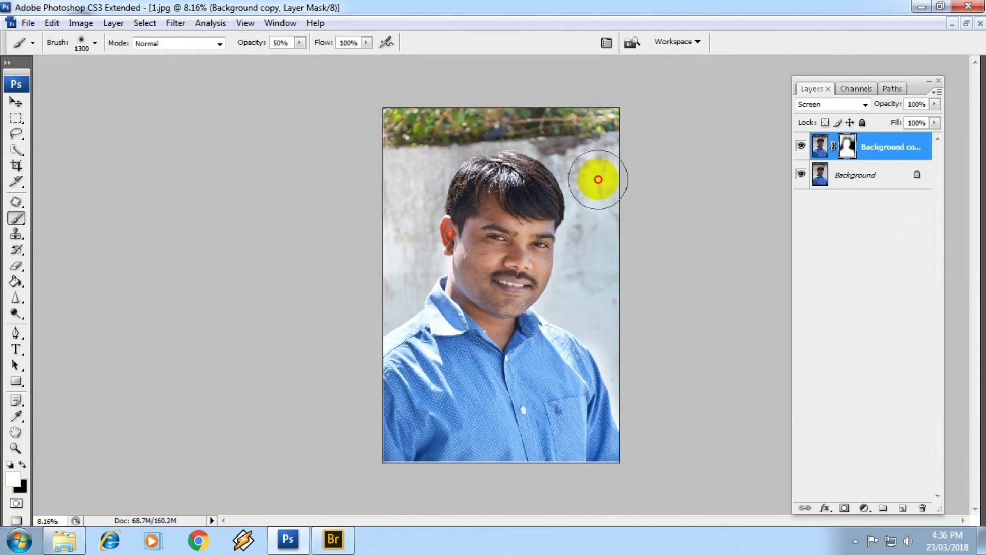
pyautogui.press('x')
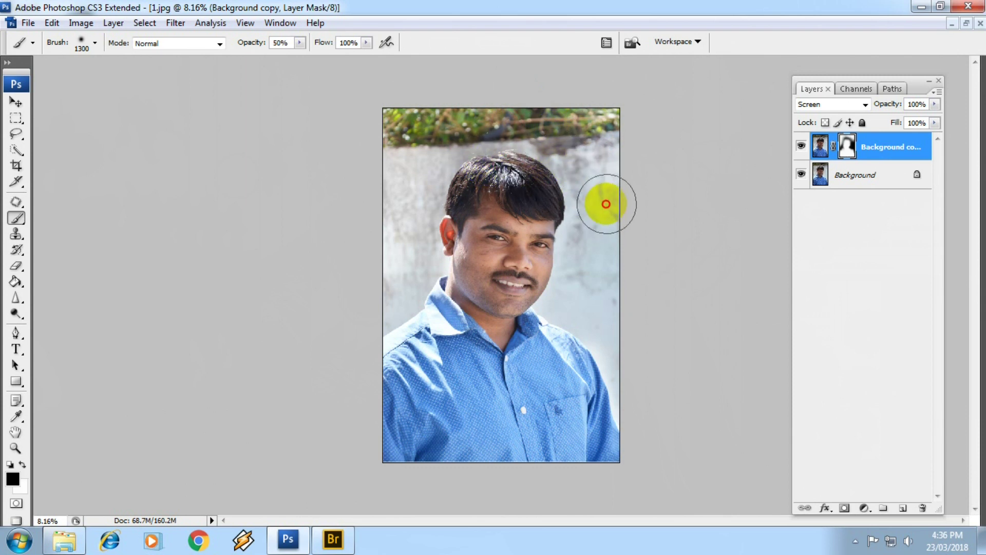
pyautogui.press('x')
pyautogui.moveTo(432, 110); pyautogui.dragTo(392, 164)
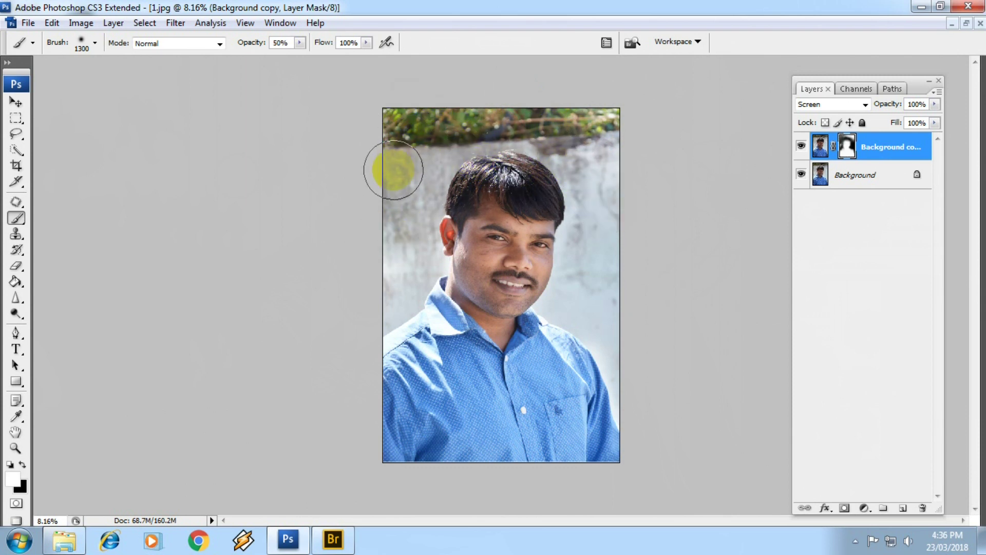
pyautogui.moveTo(423, 106); pyautogui.dragTo(477, 114)
# - Brighten the wall around the man's head and along the left edge beside it
pyautogui.moveTo(530, 122); pyautogui.dragTo(596, 261)
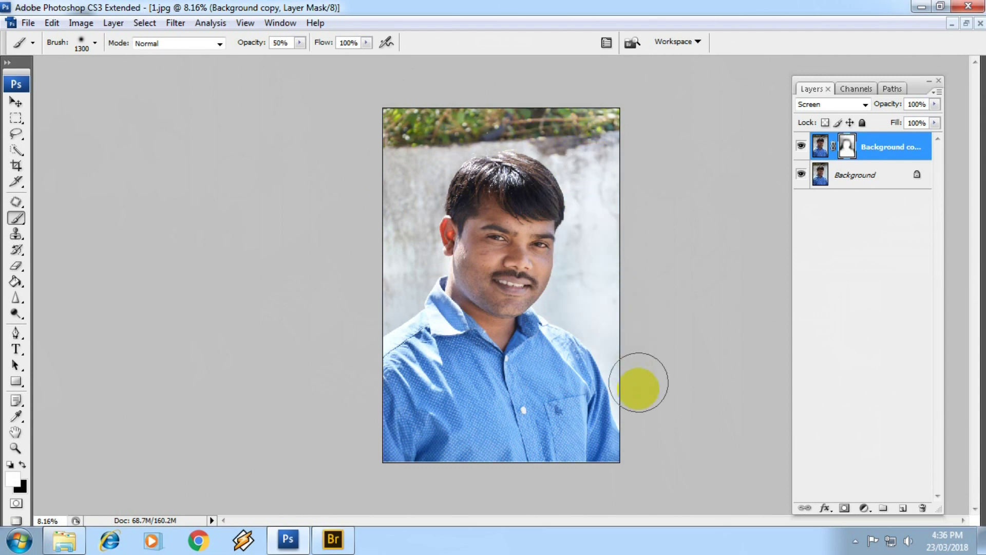
pyautogui.moveTo(337, 159)
pyautogui.mouseDown()
pyautogui.moveTo(409, 250)
pyautogui.moveTo(512, 149)
pyautogui.mouseUp()
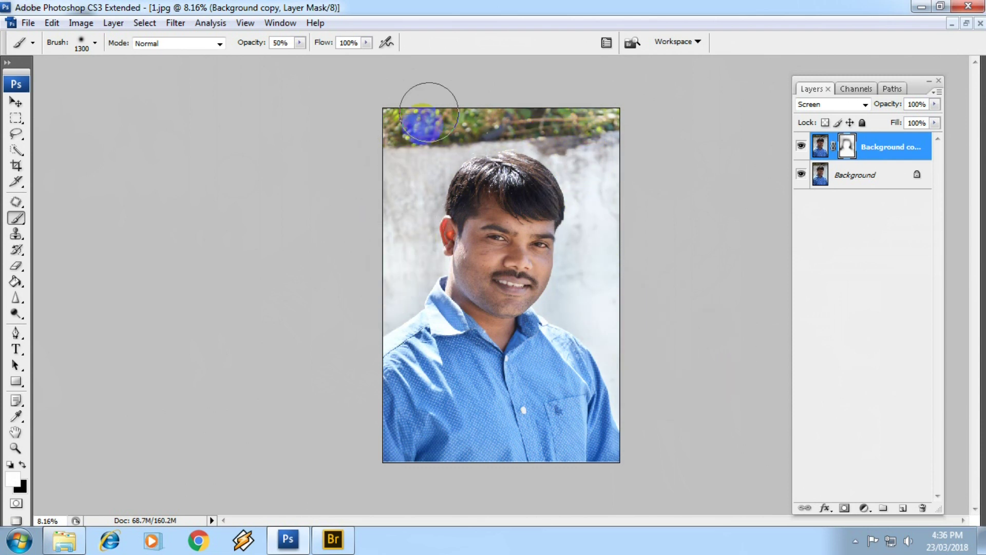
pyautogui.hotkey('ctrl', '+')
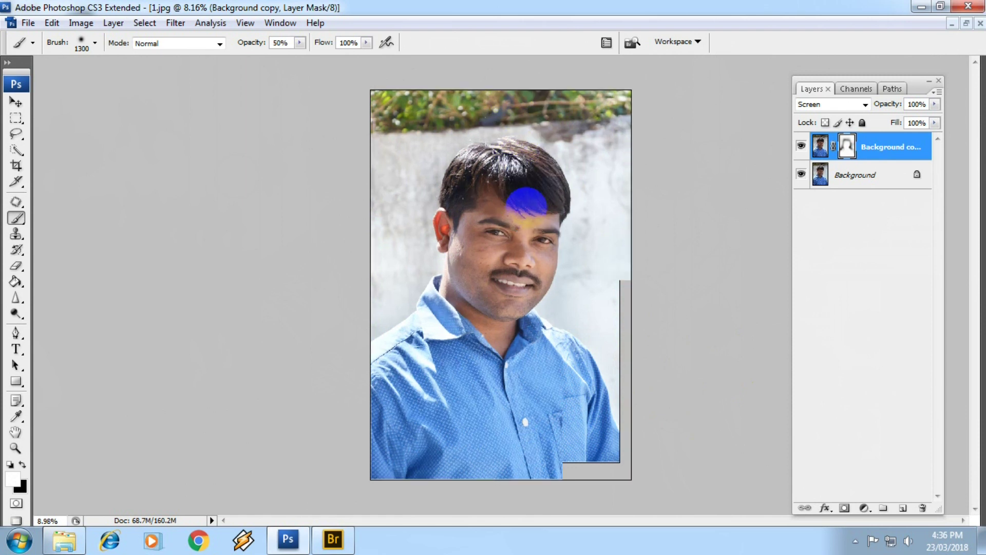
pyautogui.moveTo(451, 154); pyautogui.dragTo(405, 175)
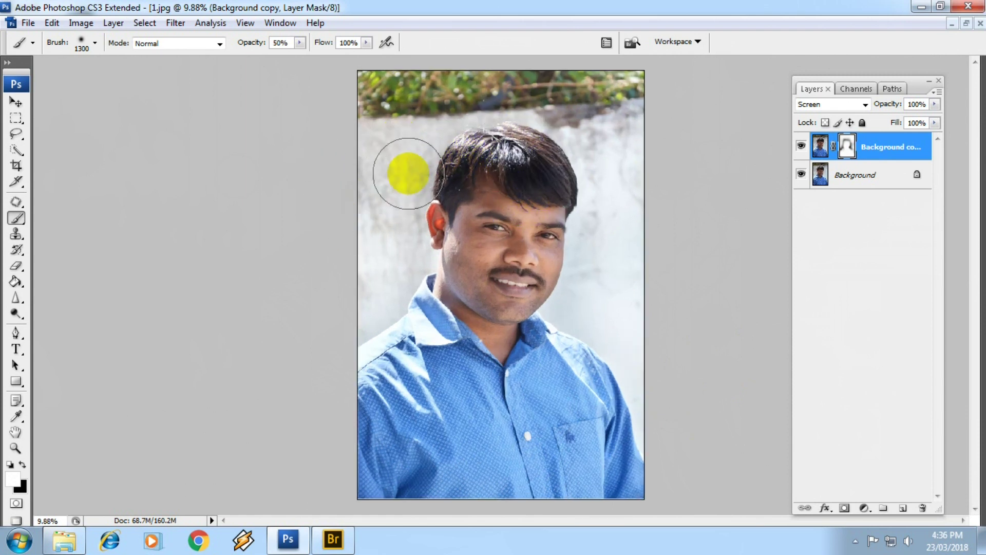
pyautogui.scroll(5, 503, 165)
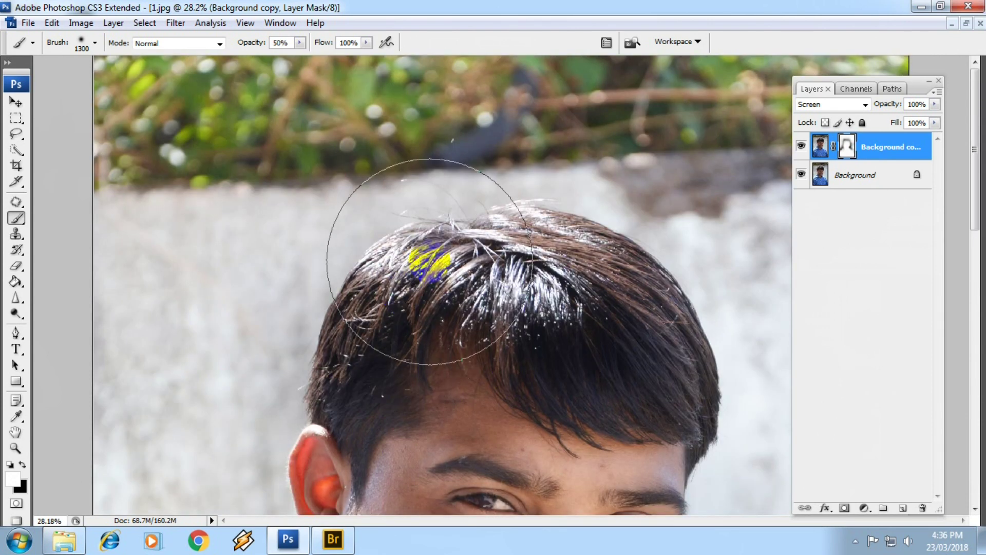
pyautogui.scroll(-5, 463, 205)
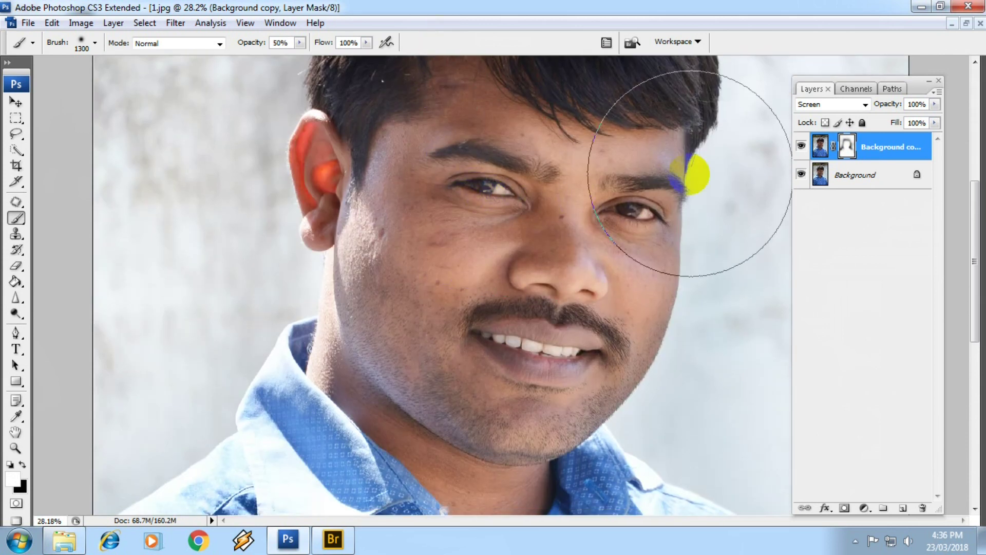
pyautogui.scroll(-4, 776, 177)
pyautogui.scroll(-2, 801, 169)
# - Flatten Image from the Layers panel menu, then switch to the Move tool
pyautogui.click(937, 92)
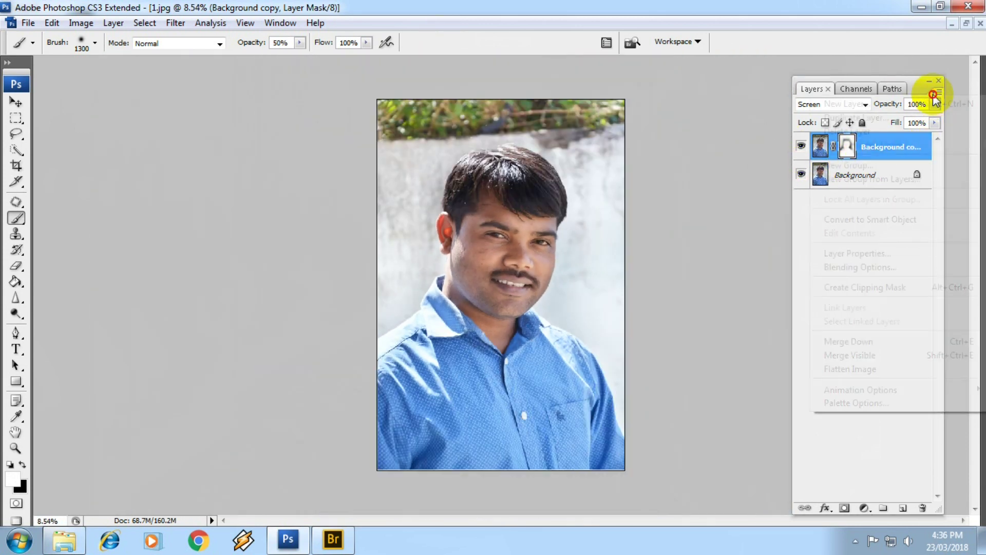
pyautogui.click(851, 369)
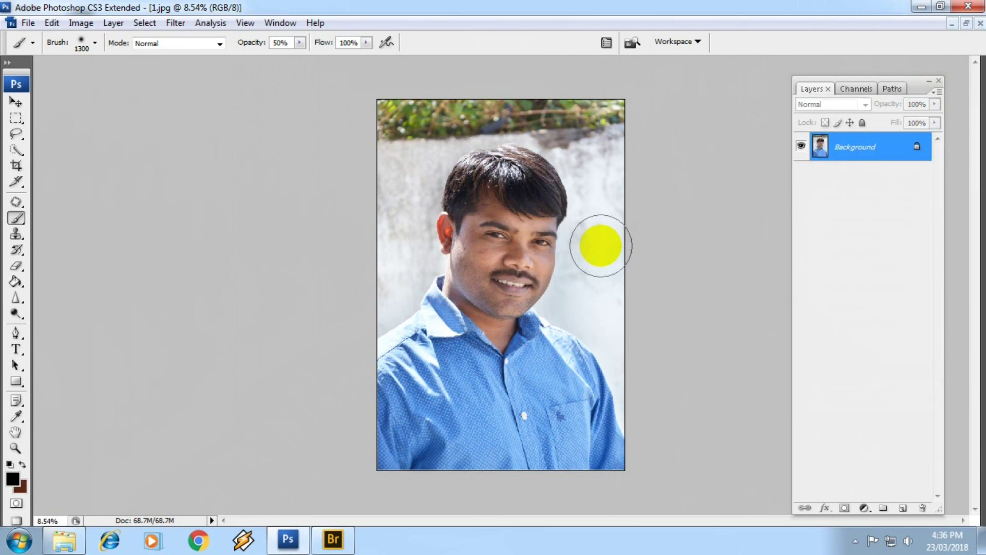
pyautogui.scroll(1, 599, 242)
pyautogui.press('v')
# - Zoom in on the face and move and shorten the Layers panel
pyautogui.scroll(2, 516, 259)
pyautogui.scroll(1, 516, 259)
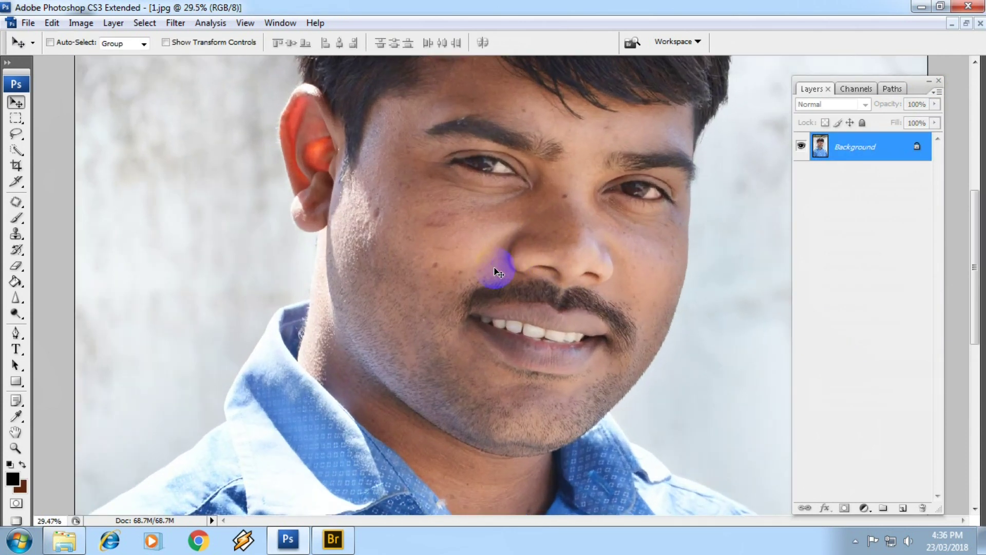
pyautogui.scroll(1, 472, 184)
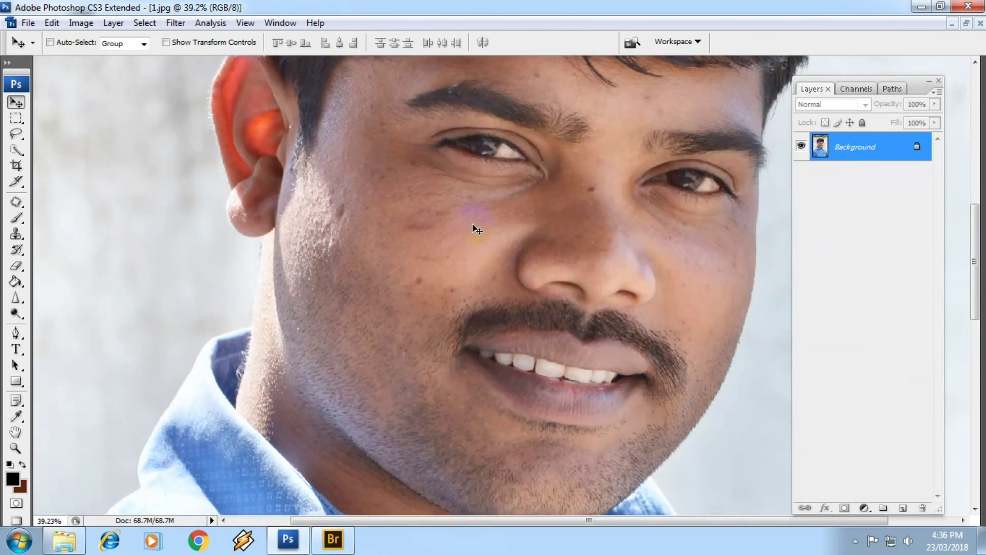
pyautogui.scroll(1, 325, 232)
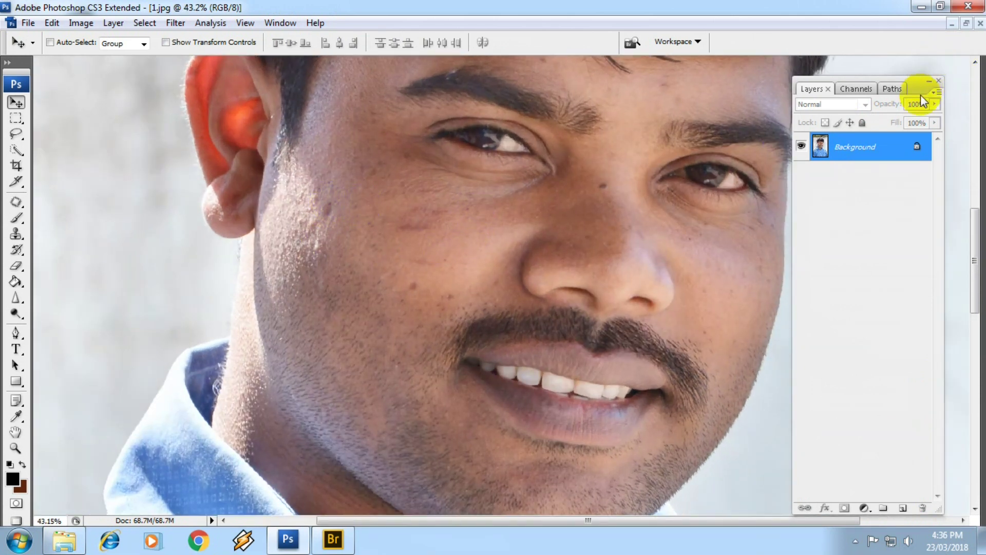
pyautogui.moveTo(920, 92); pyautogui.dragTo(941, 78)
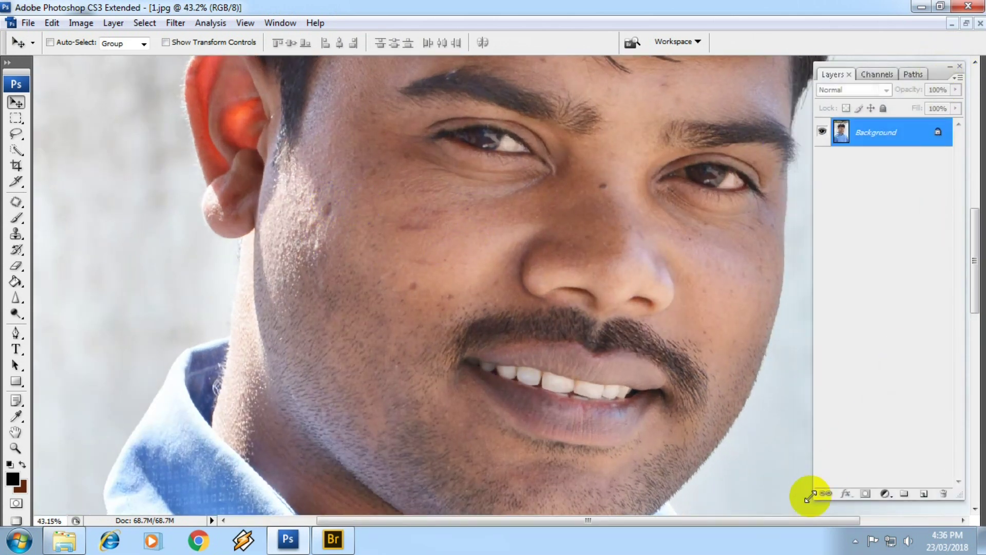
pyautogui.moveTo(817, 498); pyautogui.dragTo(843, 426)
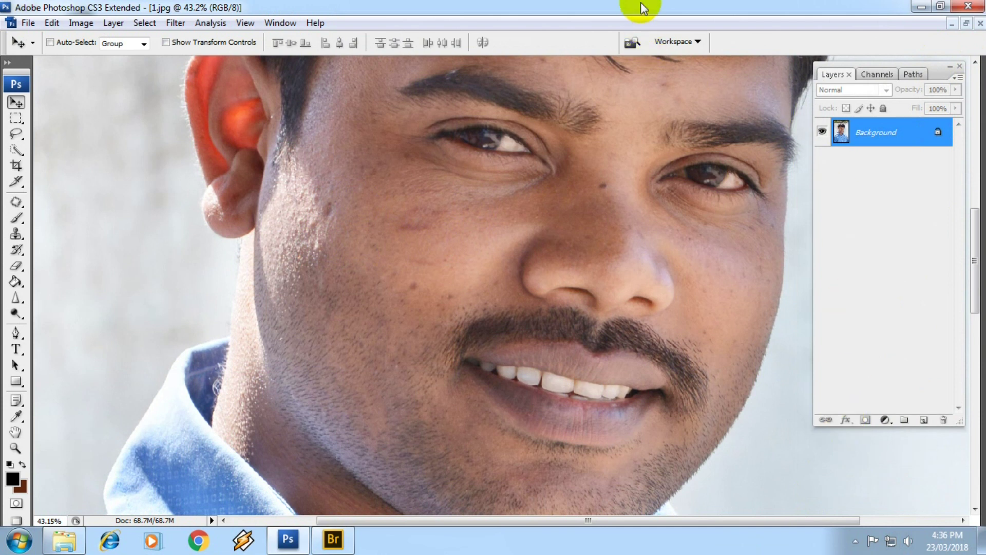
pyautogui.scroll(1, 335, 198)
pyautogui.scroll(1, 311, 233)
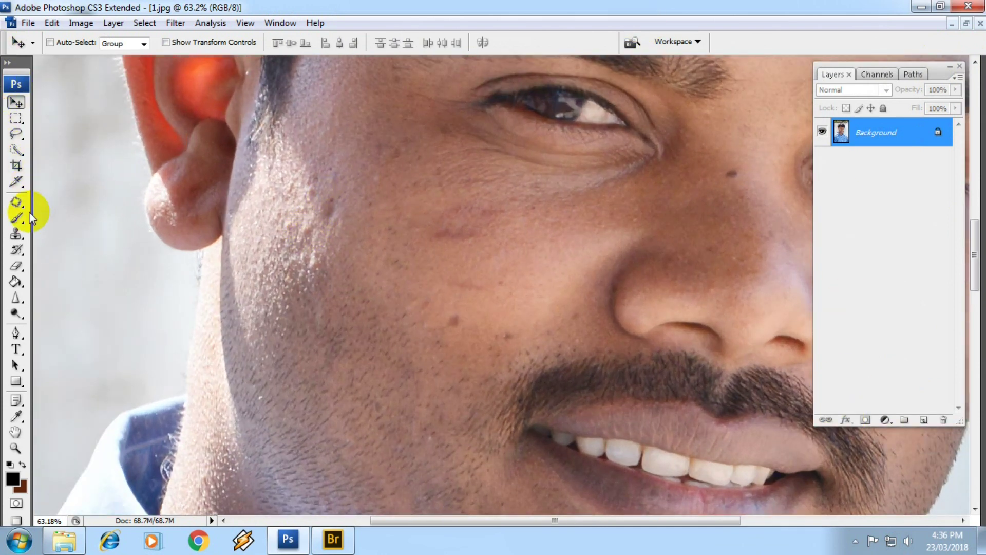
# - With the Patch Tool, patch the first cheek blemish onto clean skin
pyautogui.click(16, 202)
pyautogui.click(90, 200)
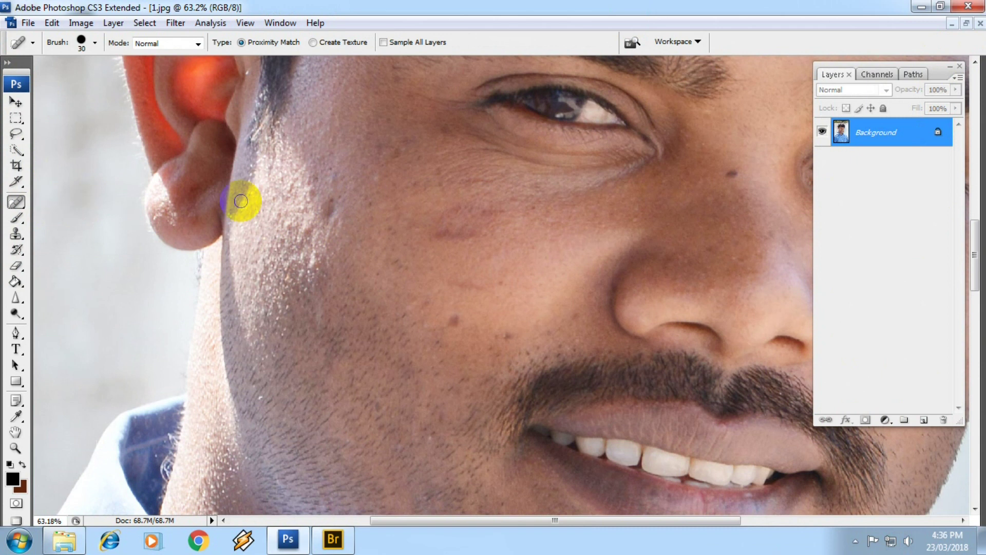
pyautogui.scroll(1, 322, 211)
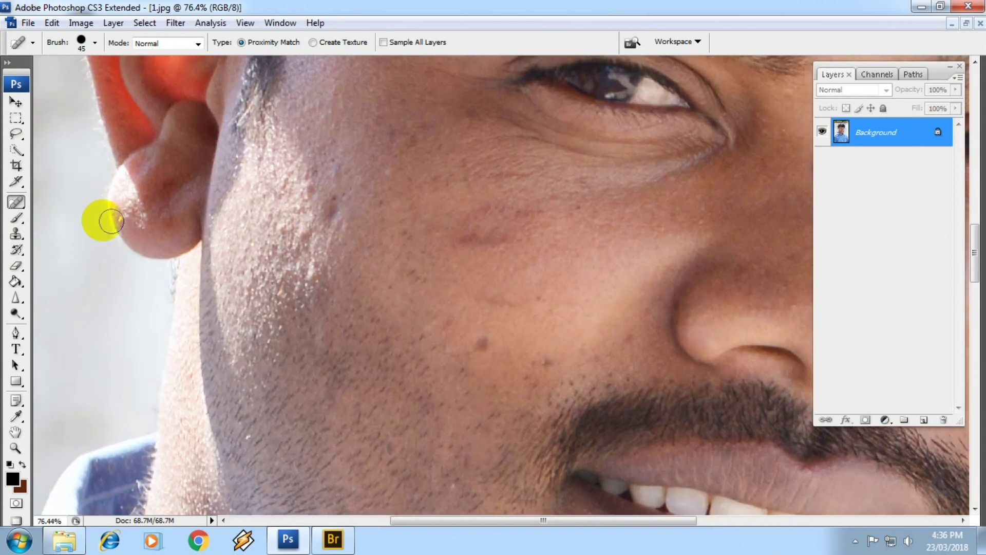
pyautogui.click(16, 202)
pyautogui.click(49, 229)
pyautogui.moveTo(334, 219); pyautogui.dragTo(346, 229)
pyautogui.moveTo(341, 188); pyautogui.dragTo(333, 149)
pyautogui.click(506, 234)
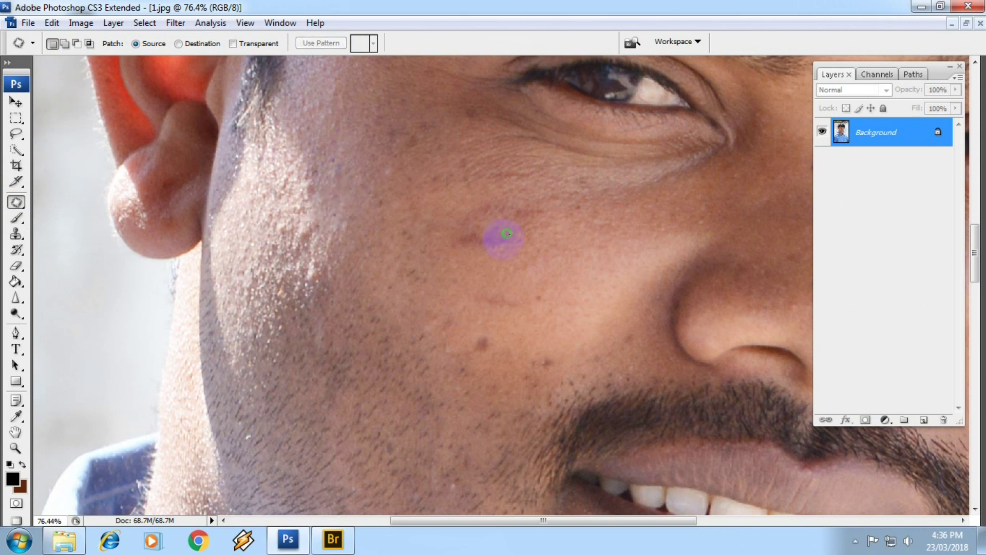
# - Patch a second cheek blemish onto clean skin and clear the selection
pyautogui.moveTo(524, 254)
pyautogui.mouseDown()
pyautogui.moveTo(452, 242)
pyautogui.moveTo(447, 283)
pyautogui.mouseUp()
pyautogui.click(494, 350)
pyautogui.moveTo(513, 344); pyautogui.dragTo(465, 354)
pyautogui.moveTo(478, 344); pyautogui.dragTo(451, 379)
pyautogui.click(539, 368)
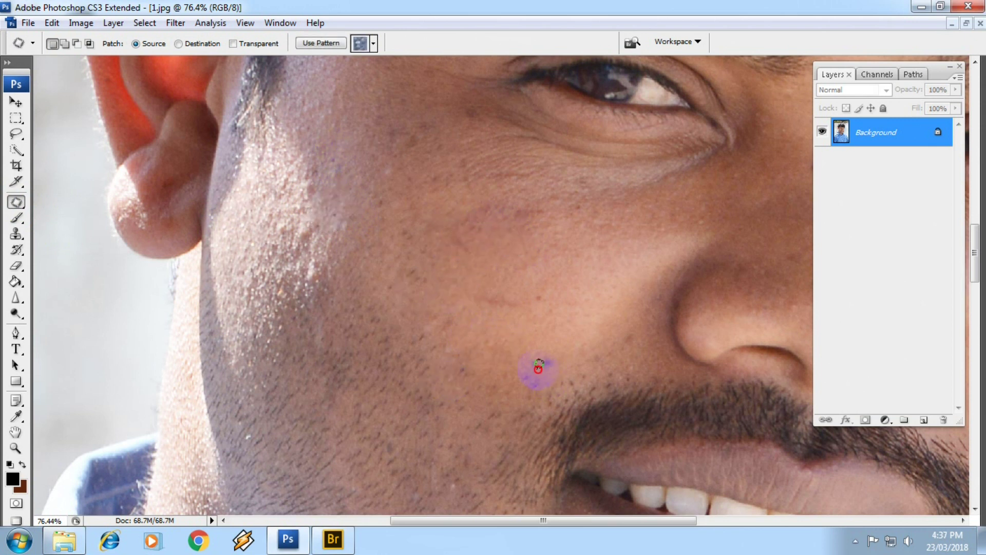
pyautogui.click(559, 322)
pyautogui.click(579, 310)
# - Outline another cheek spot, dismissing no-pixels warnings, and patch it with clean skin
pyautogui.moveTo(544, 302)
pyautogui.mouseDown()
pyautogui.moveTo(489, 330)
pyautogui.moveTo(492, 321)
pyautogui.mouseUp()
pyautogui.press('Return')
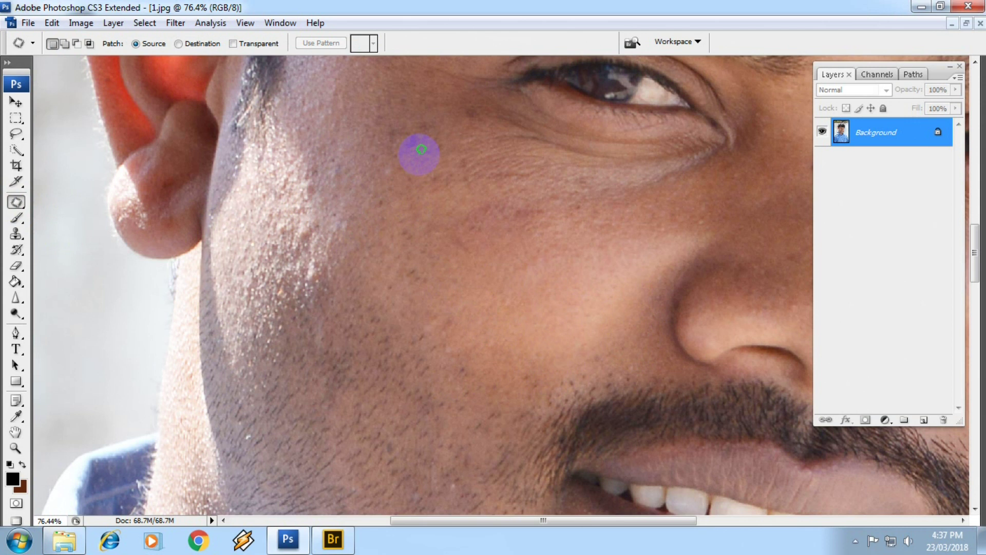
pyautogui.moveTo(423, 129); pyautogui.dragTo(385, 135)
pyautogui.press('Return')
pyautogui.moveTo(387, 187); pyautogui.dragTo(394, 163)
pyautogui.moveTo(398, 201); pyautogui.dragTo(398, 205)
pyautogui.click(286, 214)
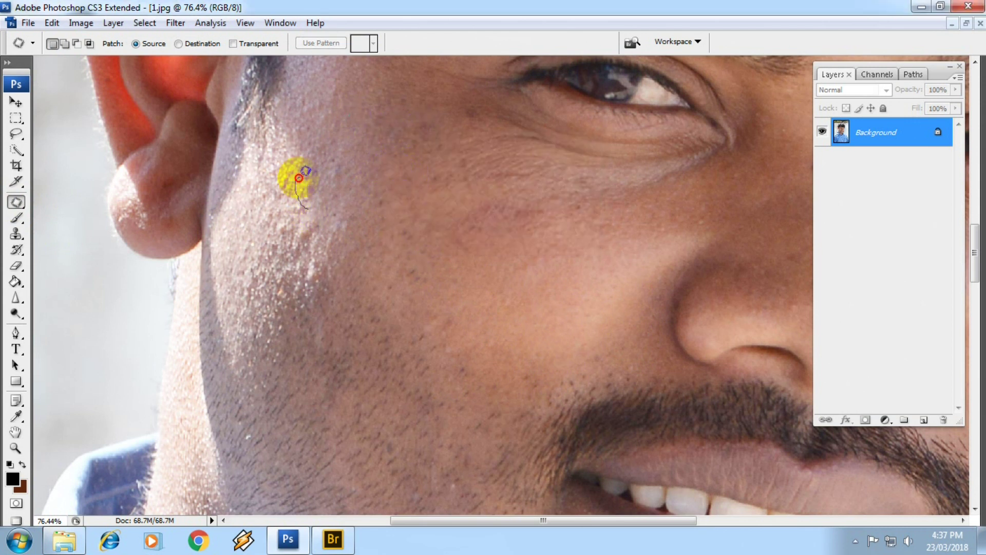
# - Patch the forehead spot with clean skin and fit the whole photo in the window
pyautogui.scroll(-3, 557, 231)
pyautogui.scroll(3, 353, 220)
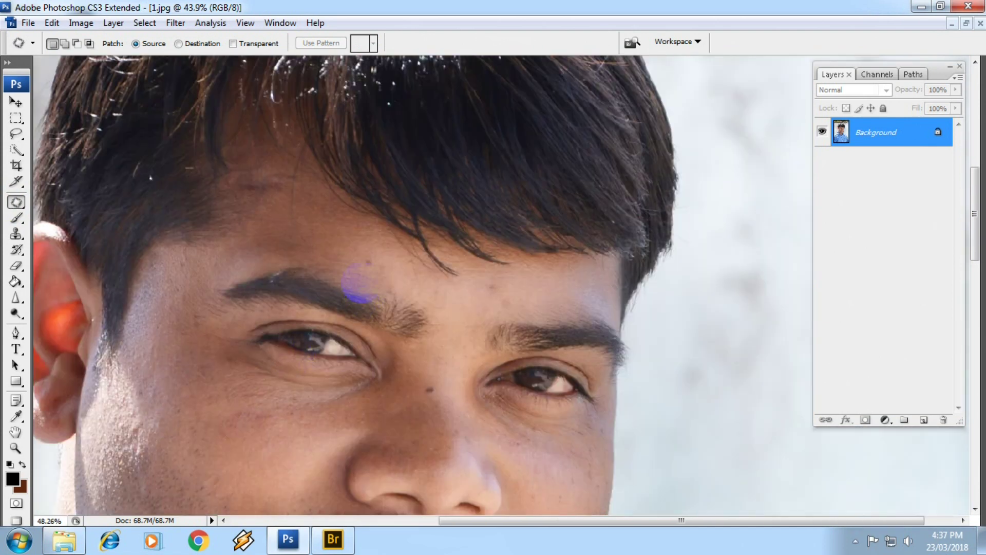
pyautogui.scroll(2, 366, 262)
pyautogui.moveTo(354, 254); pyautogui.dragTo(488, 298)
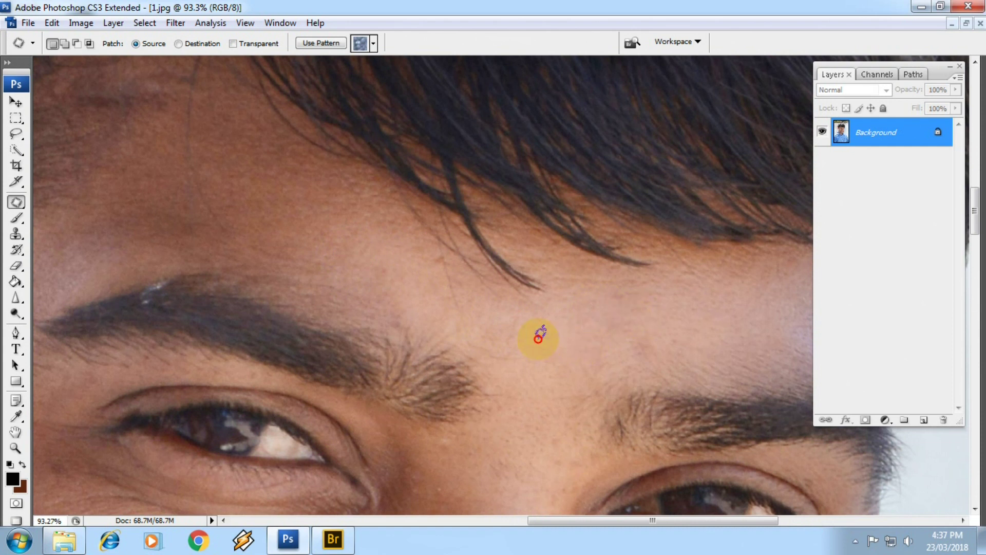
pyautogui.scroll(-5, 538, 337)
pyautogui.hotkey('ctrl', '0')
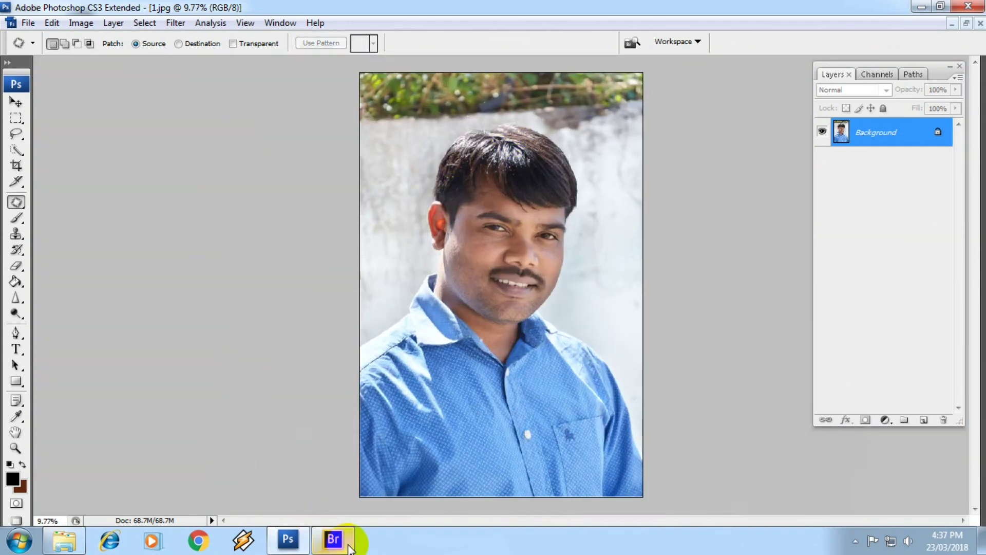
pyautogui.click(349, 545)
pyautogui.click(486, 181)
pyautogui.press('space')
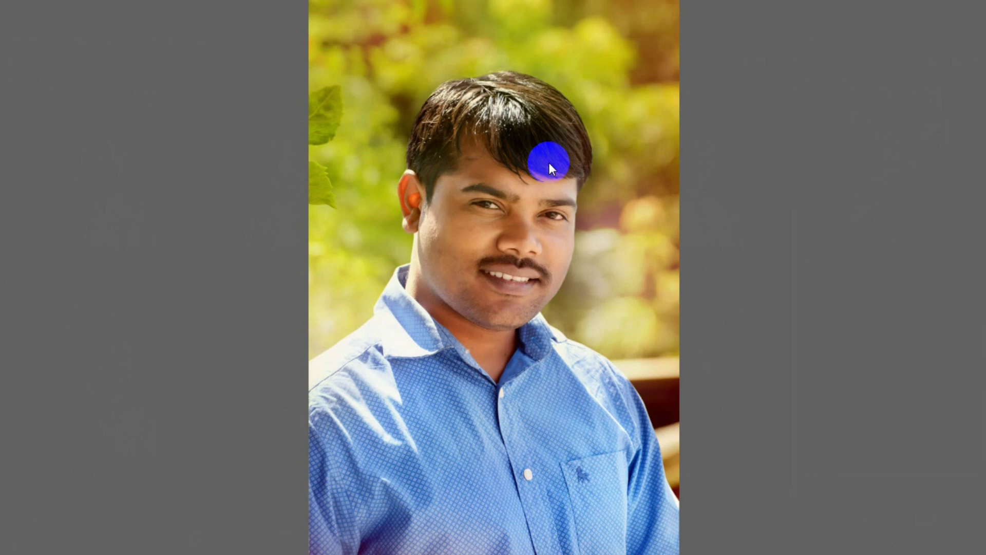
pyautogui.press('space')
pyautogui.click(288, 540)
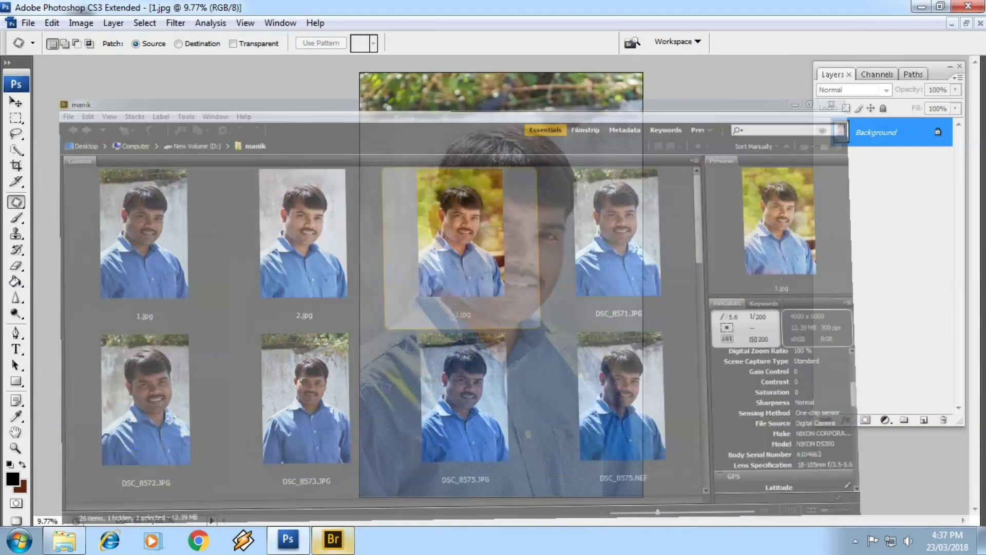
pyautogui.scroll(1, 472, 234)
pyautogui.scroll(2, 473, 234)
pyautogui.scroll(2, 385, 265)
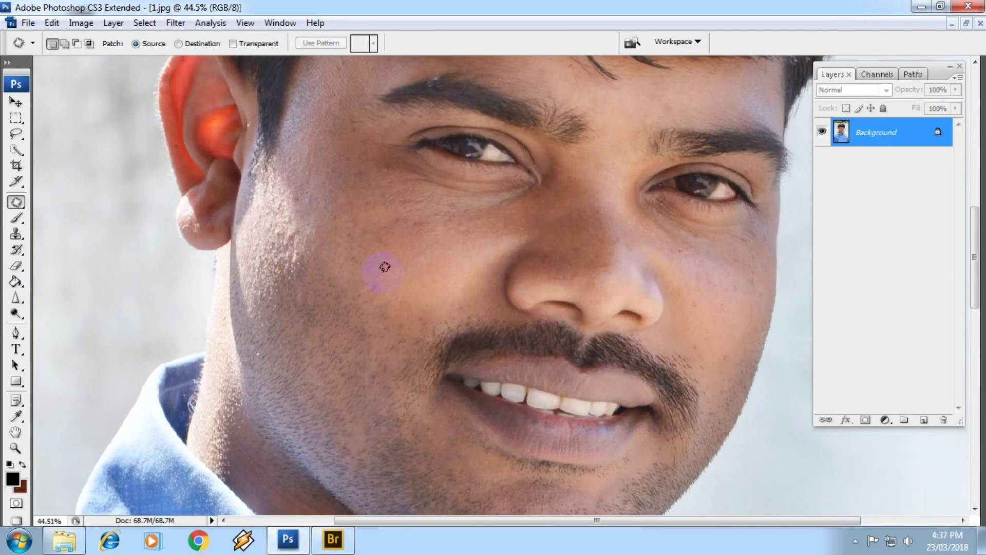
pyautogui.scroll(1, 542, 242)
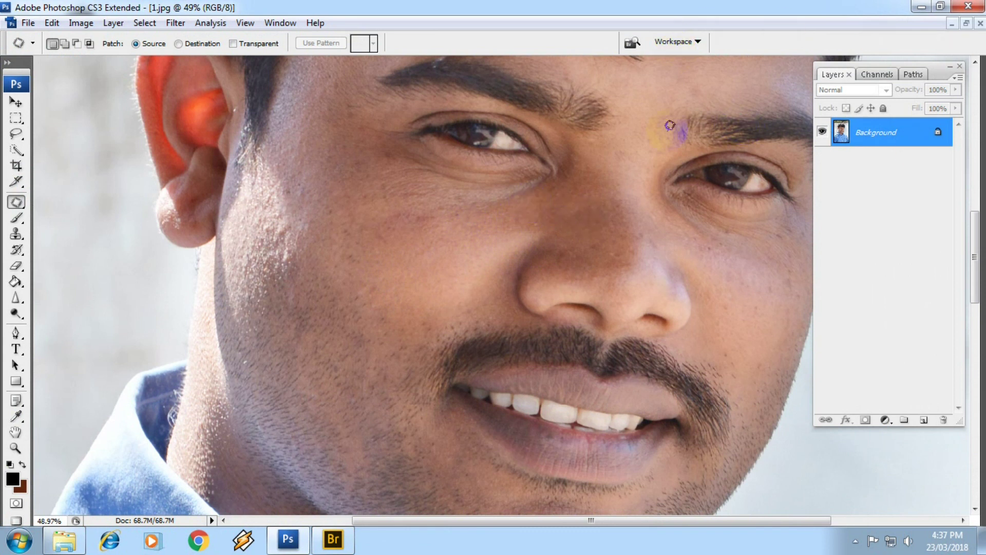
pyautogui.scroll(-4, 605, 135)
pyautogui.scroll(-2, 484, 150)
pyautogui.scroll(-3, 496, 155)
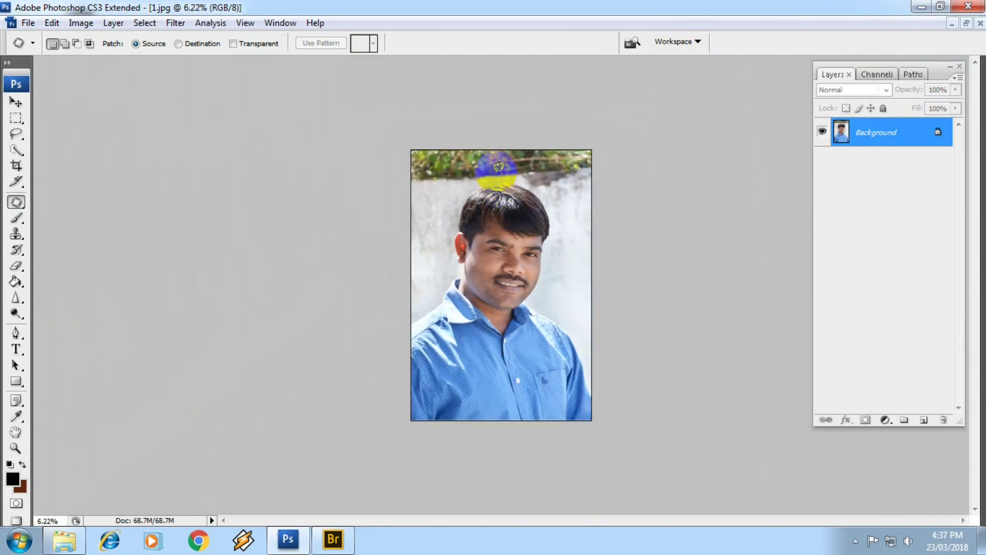
pyautogui.scroll(3, 498, 166)
pyautogui.scroll(2, 499, 165)
pyautogui.scroll(2, 455, 221)
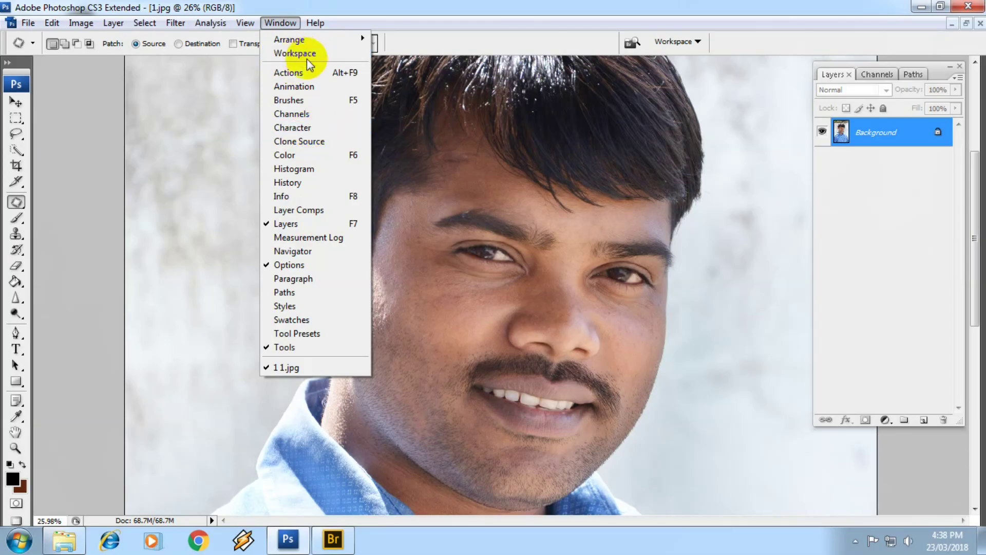
# - Play the 'soft skin 2016' action from the enlarged Actions panel, then shrink the brush
pyautogui.click(301, 73)
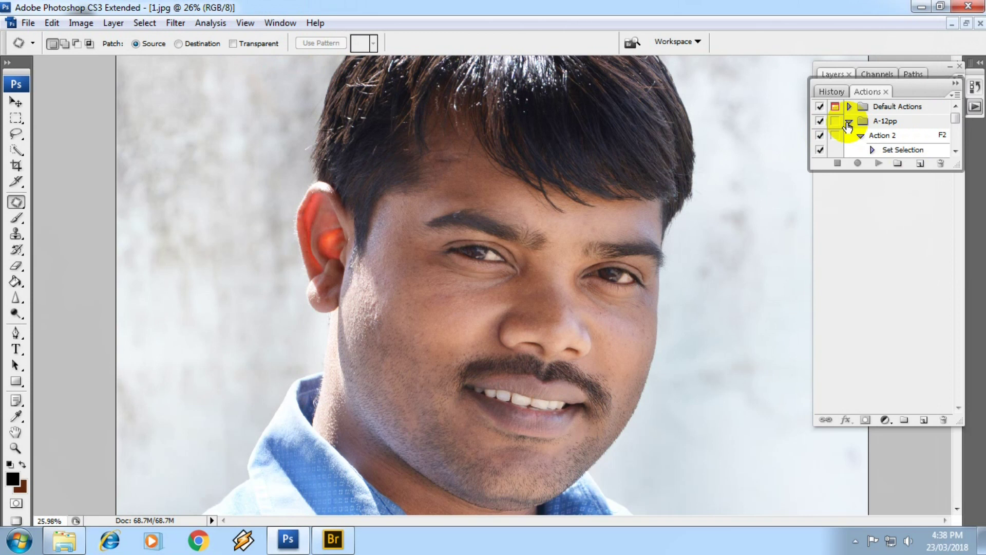
pyautogui.moveTo(956, 166); pyautogui.dragTo(955, 335)
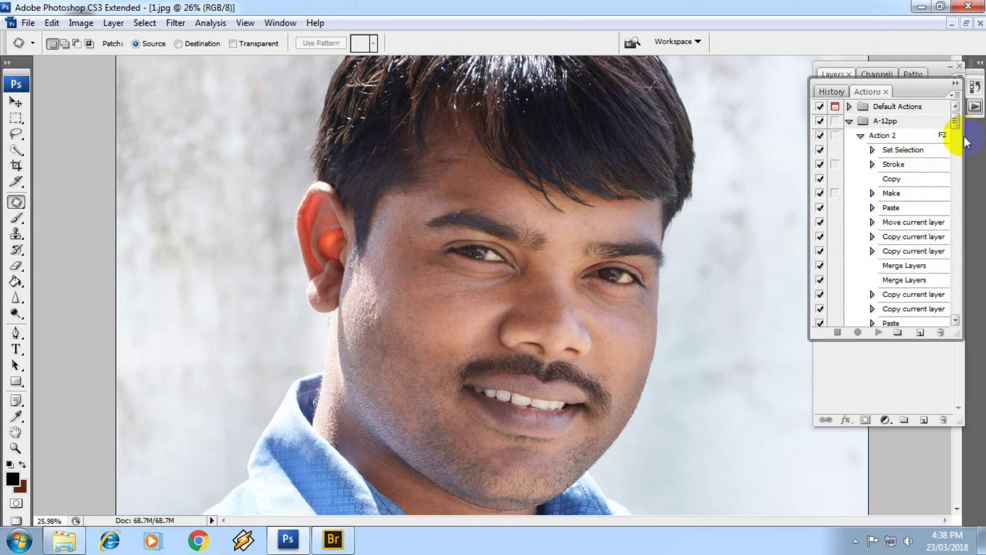
pyautogui.moveTo(956, 122)
pyautogui.mouseDown()
pyautogui.moveTo(959, 249)
pyautogui.moveTo(958, 232)
pyautogui.moveTo(931, 256)
pyautogui.mouseUp()
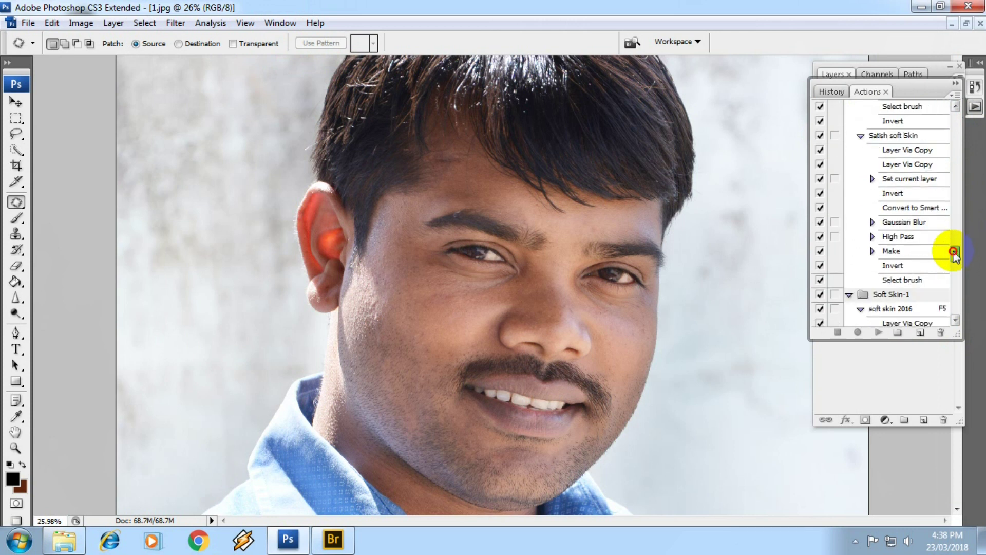
pyautogui.click(886, 210)
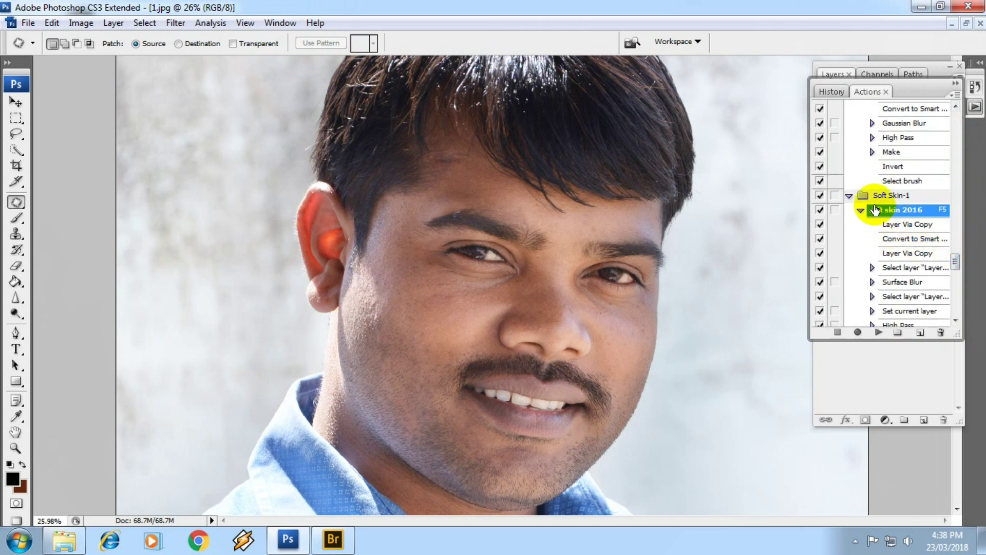
pyautogui.click(877, 333)
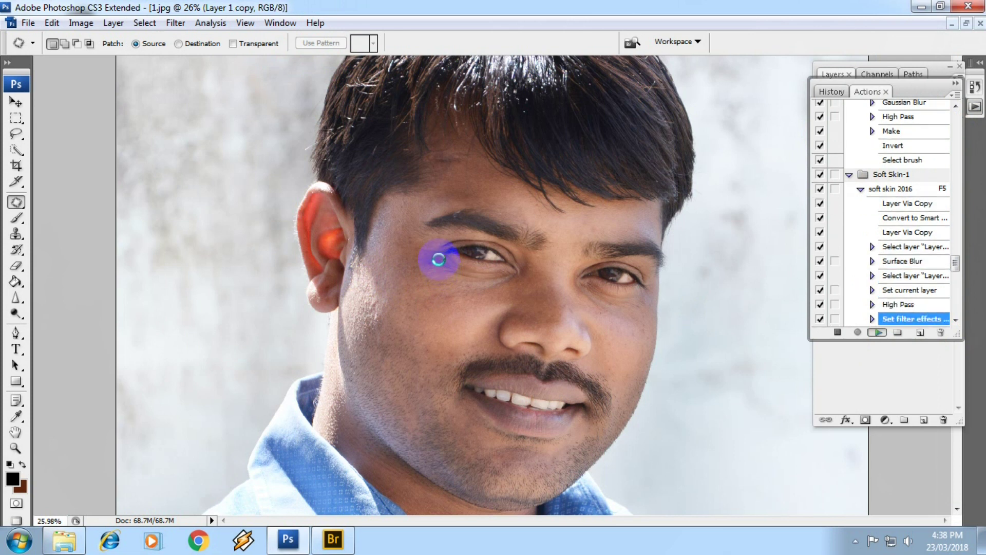
pyautogui.press('[')
pyautogui.press('[')
pyautogui.press('[')
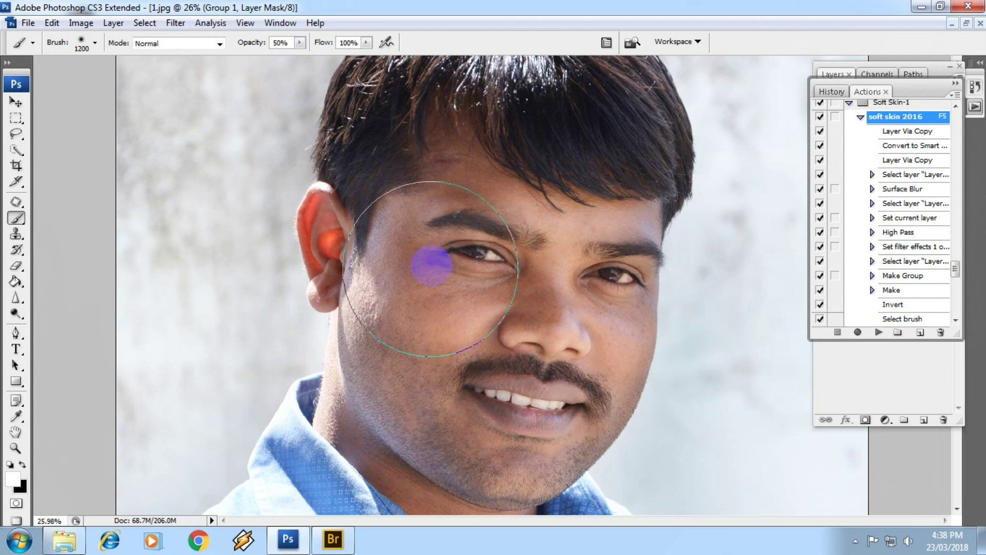
# - Enlarge the brush slightly and paint softening along the cheek and jaw
pyautogui.scroll(2, 417, 283)
pyautogui.press(']')
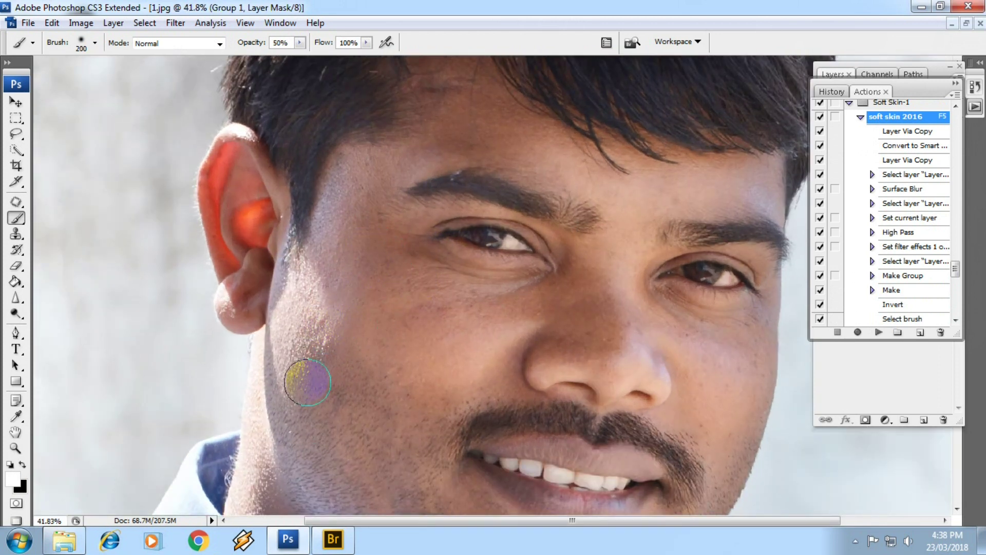
pyautogui.scroll(2, 296, 311)
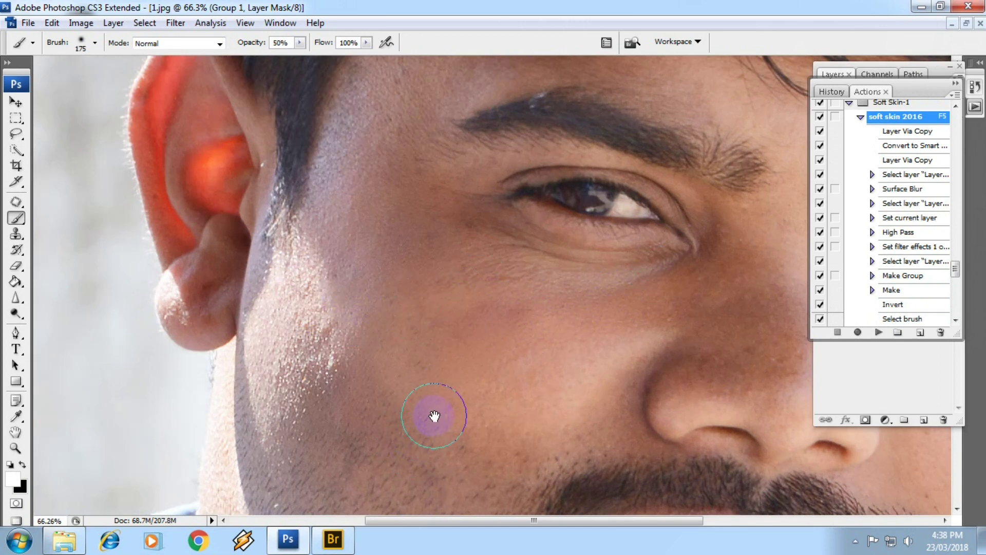
pyautogui.moveTo(434, 415); pyautogui.dragTo(409, 186)
pyautogui.moveTo(368, 212)
pyautogui.mouseDown()
pyautogui.moveTo(264, 93)
pyautogui.moveTo(242, 136)
pyautogui.moveTo(285, 300)
pyautogui.mouseUp()
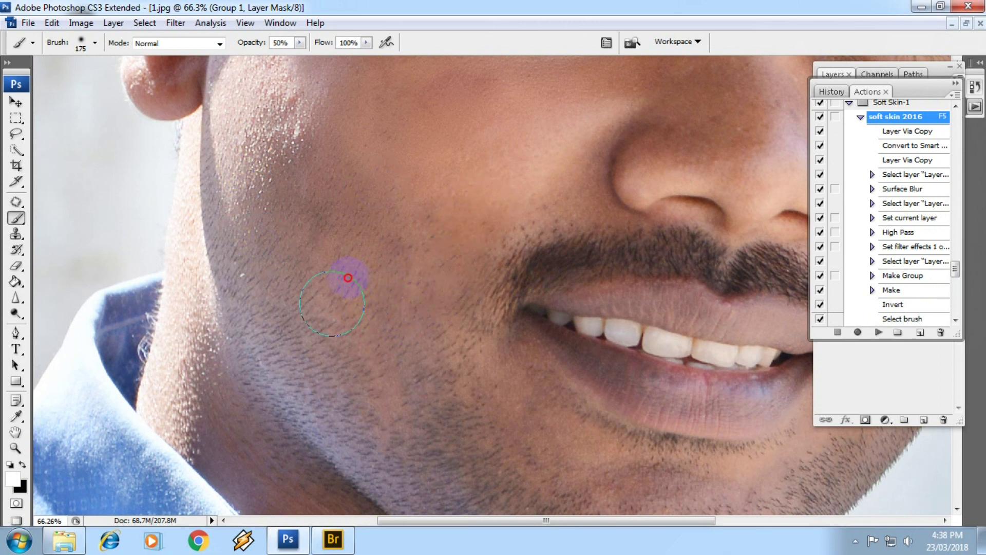
# - Soften the cheek under the eye and down toward the nose
pyautogui.moveTo(473, 430); pyautogui.dragTo(332, 229)
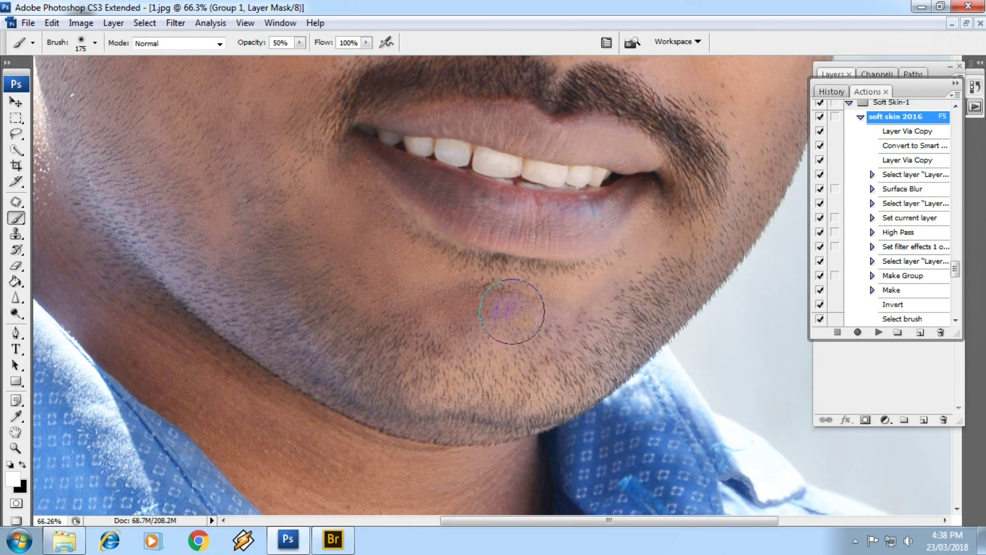
pyautogui.moveTo(664, 266); pyautogui.dragTo(548, 402)
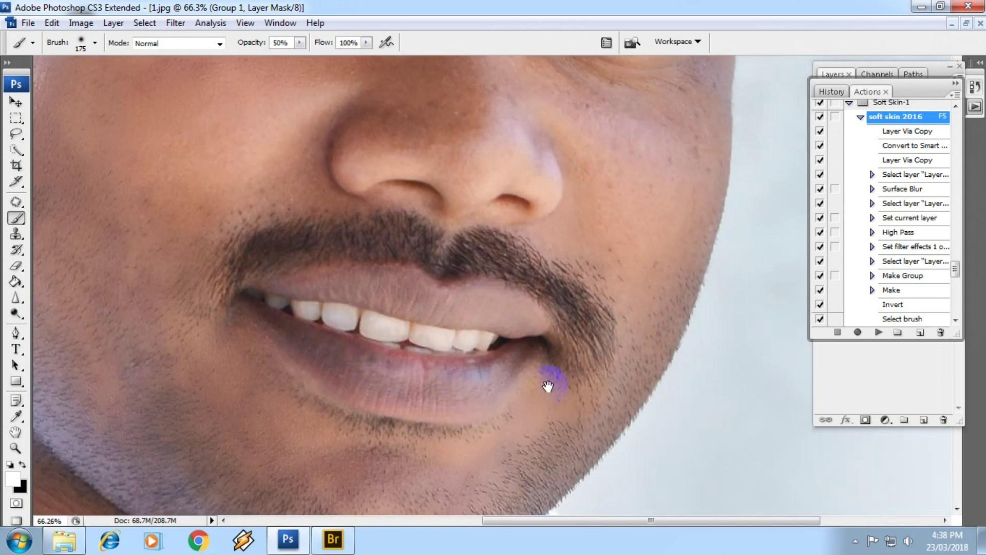
pyautogui.moveTo(528, 206); pyautogui.dragTo(455, 350)
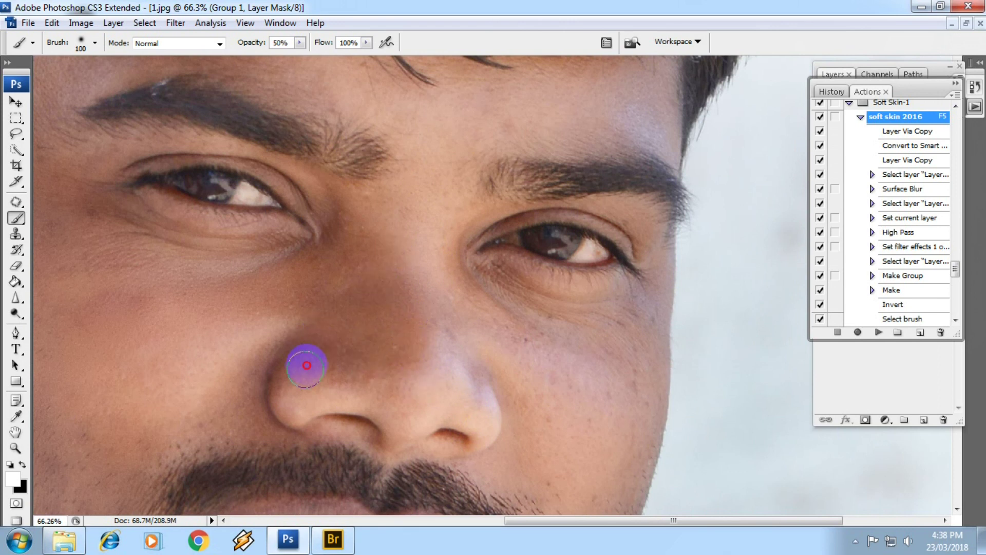
pyautogui.click(446, 240)
pyautogui.moveTo(502, 334); pyautogui.dragTo(509, 294)
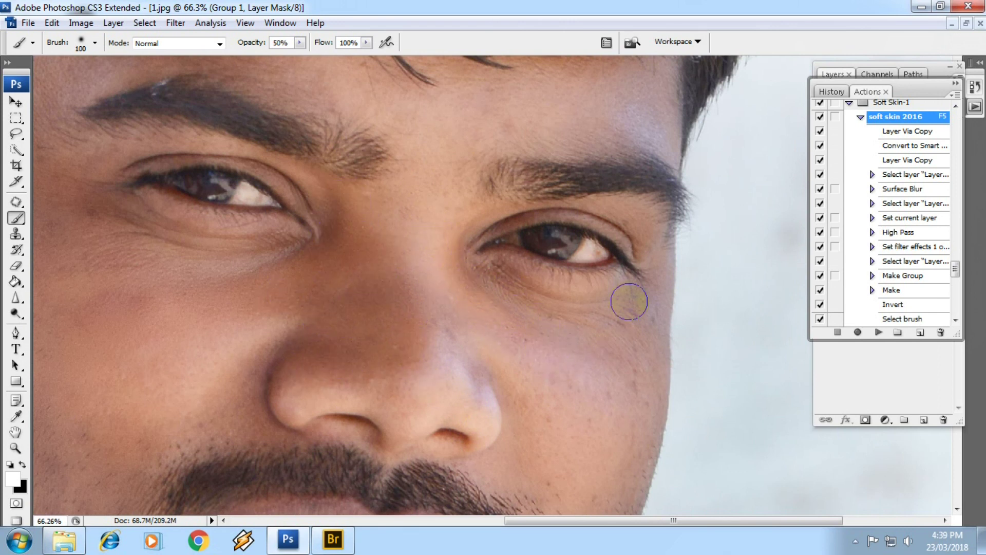
pyautogui.moveTo(609, 429); pyautogui.dragTo(531, 364)
# - Centre the mouth and paint the softening across the teeth
pyautogui.moveTo(611, 411); pyautogui.dragTo(600, 372)
pyautogui.moveTo(566, 451); pyautogui.dragTo(542, 378)
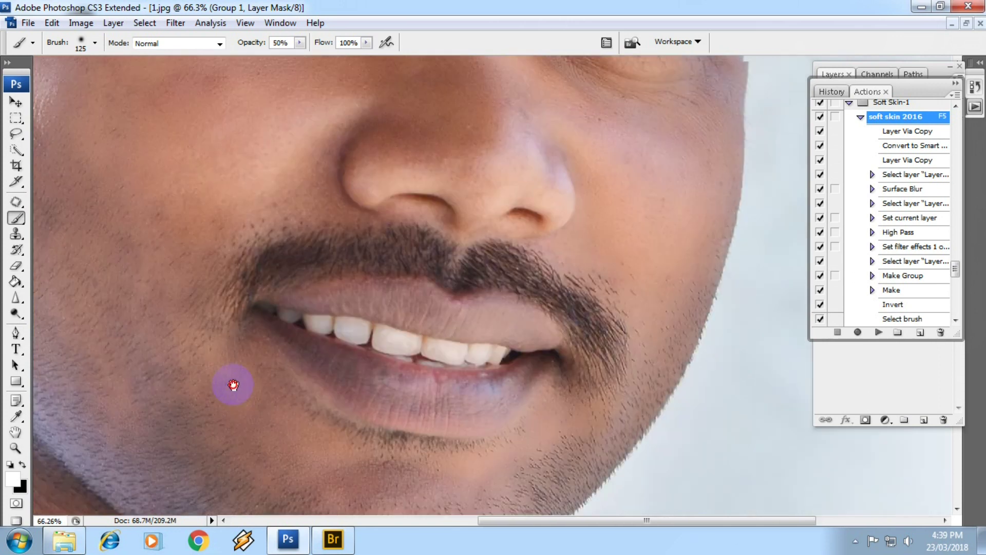
pyautogui.moveTo(231, 386); pyautogui.dragTo(359, 359)
pyautogui.click(436, 347)
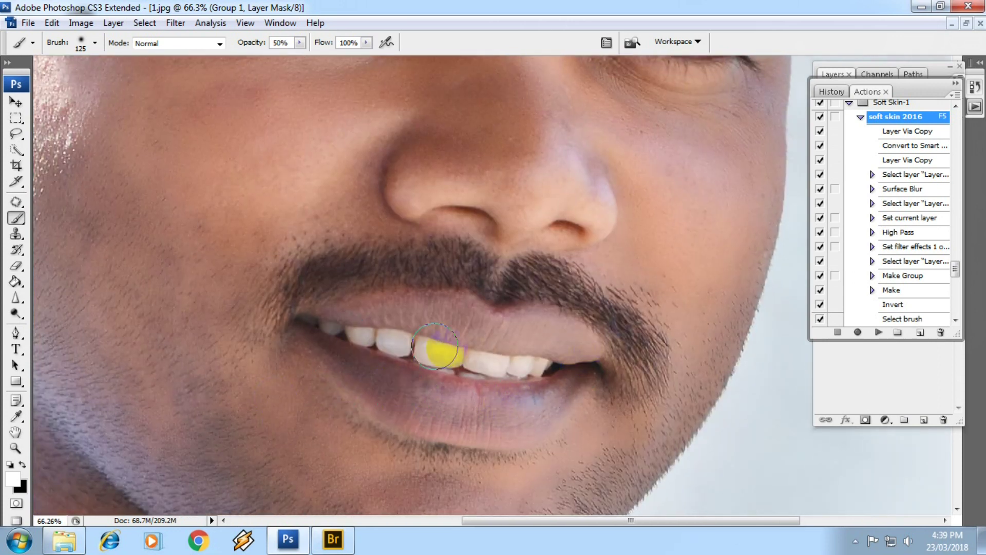
pyautogui.moveTo(440, 352); pyautogui.dragTo(594, 358)
pyautogui.moveTo(447, 358); pyautogui.dragTo(560, 369)
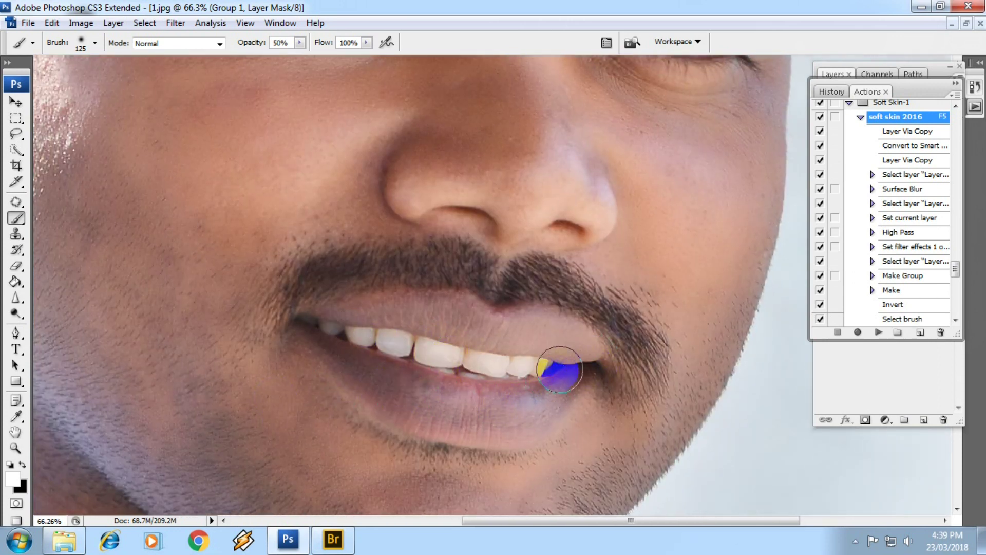
pyautogui.scroll(-3, 560, 369)
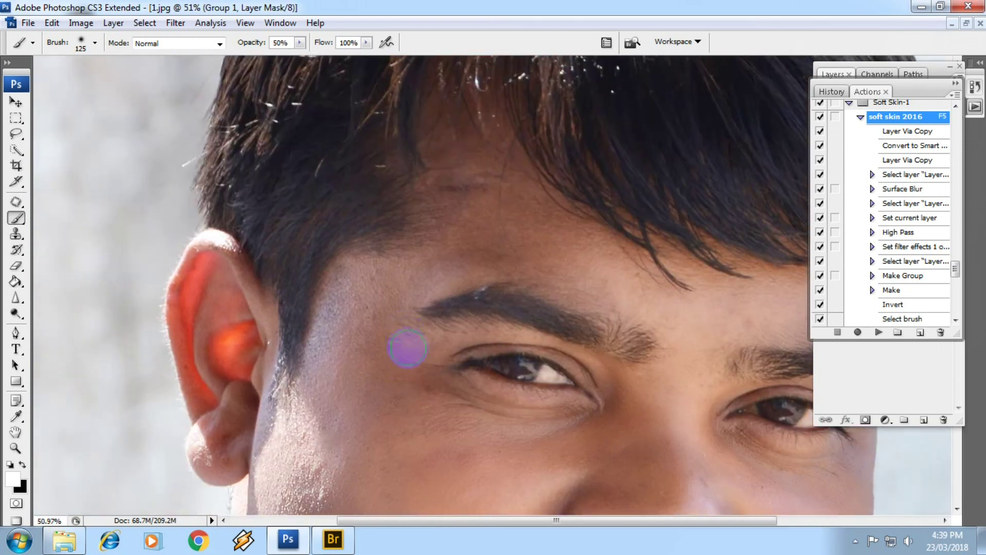
pyautogui.scroll(1, 362, 302)
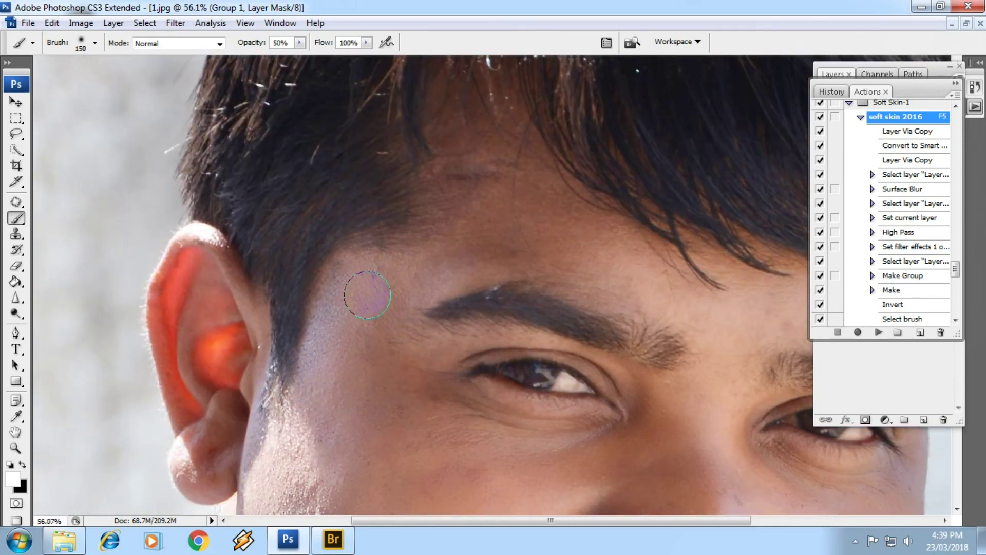
pyautogui.scroll(1, 343, 382)
# - Soften the temple, the forehead and the skin down the cheek
pyautogui.click(344, 381)
pyautogui.moveTo(397, 262)
pyautogui.mouseDown()
pyautogui.moveTo(506, 193)
pyautogui.moveTo(579, 244)
pyautogui.moveTo(536, 146)
pyautogui.moveTo(580, 203)
pyautogui.mouseUp()
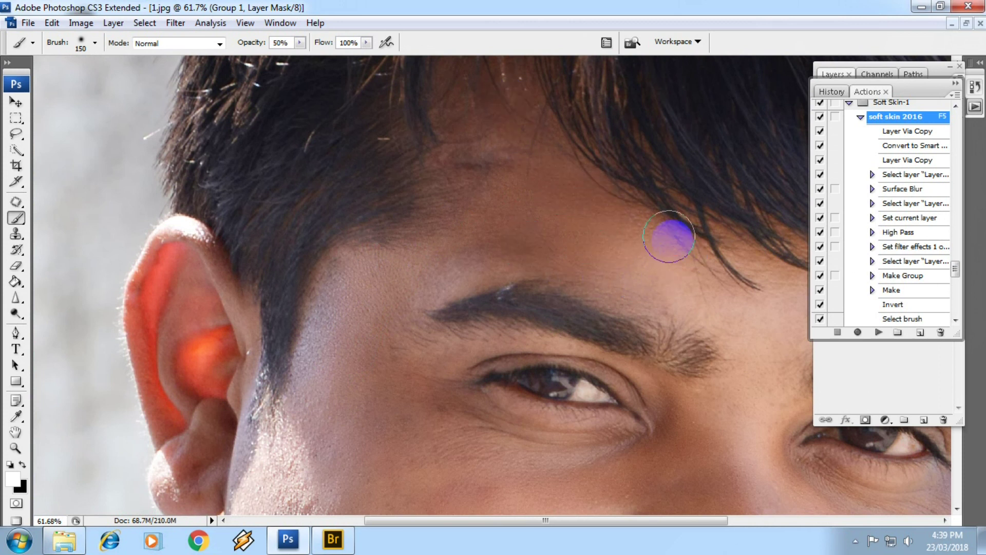
pyautogui.moveTo(696, 264); pyautogui.dragTo(475, 191)
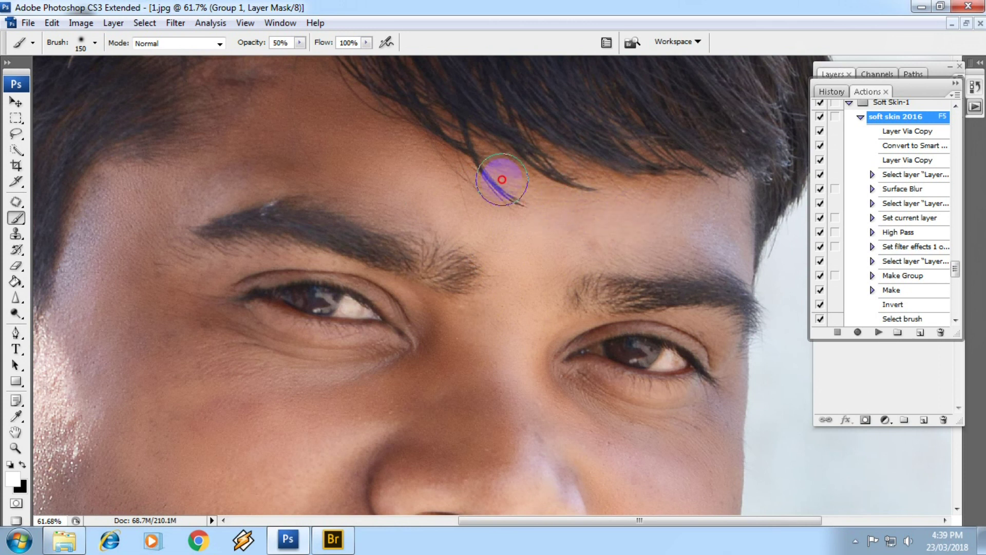
pyautogui.scroll(-5, 720, 216)
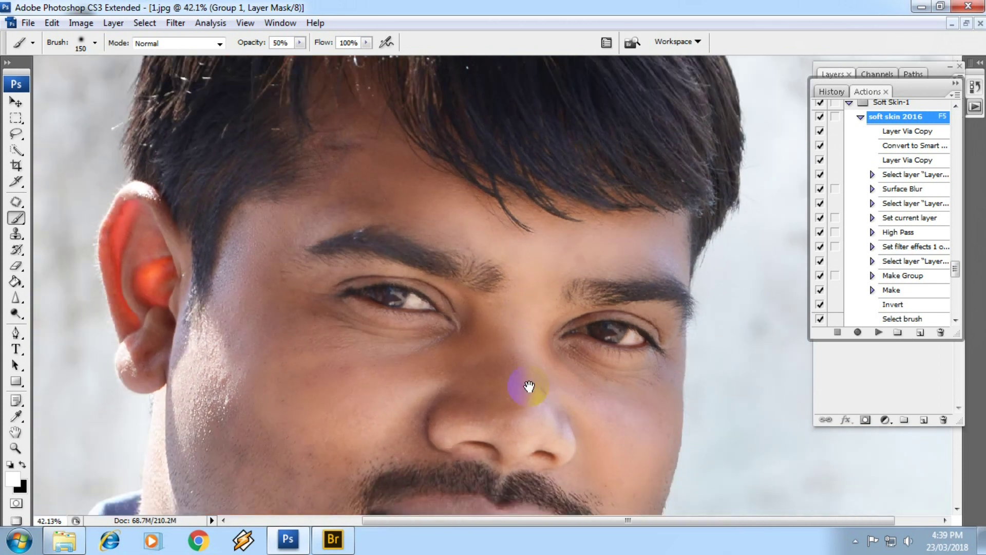
pyautogui.scroll(5, 484, 253)
pyautogui.moveTo(253, 145); pyautogui.dragTo(268, 179)
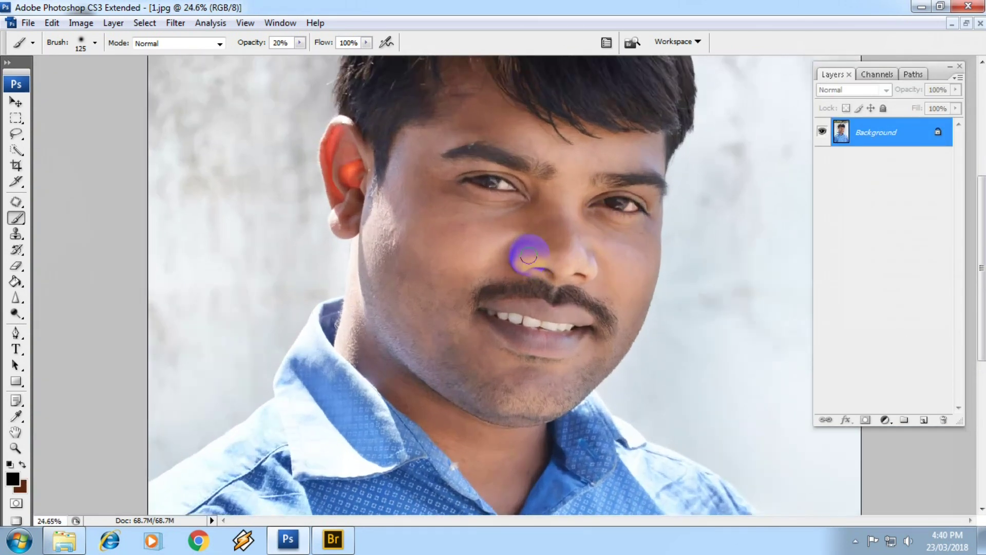
# - Apply Levels with input values 6, 1.08 and 254
pyautogui.scroll(1, 529, 256)
pyautogui.moveTo(529, 262); pyautogui.dragTo(477, 290)
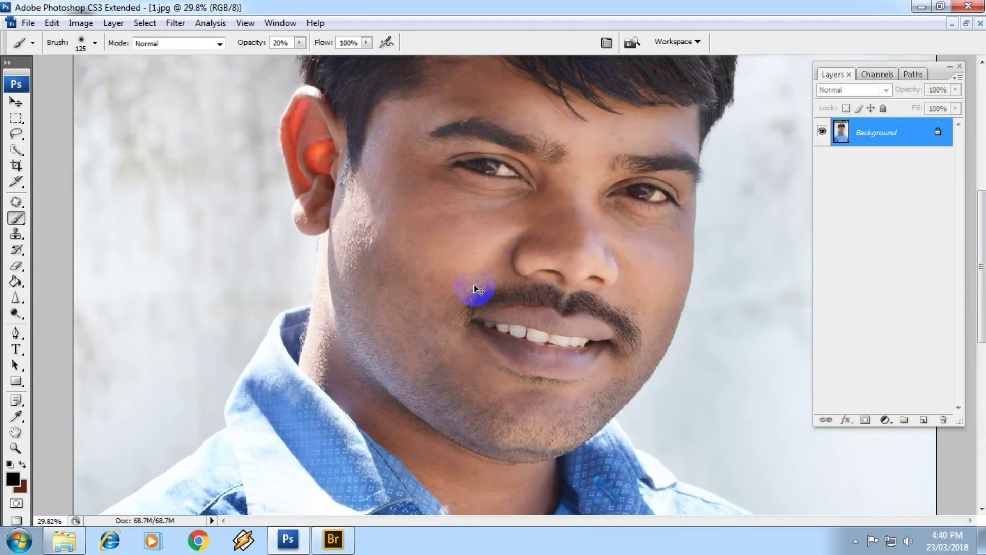
pyautogui.hotkey('ctrl', 'l')
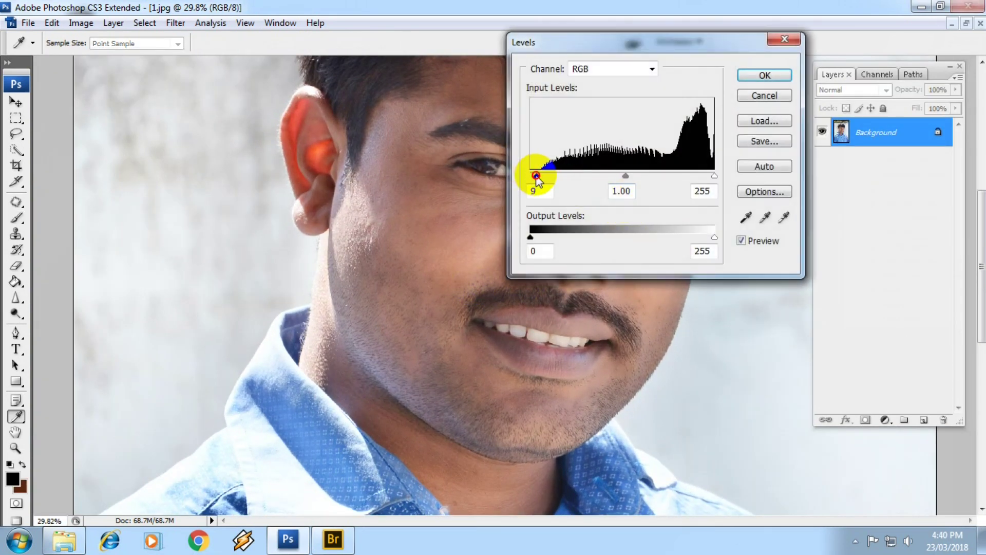
pyautogui.moveTo(535, 178); pyautogui.dragTo(541, 180)
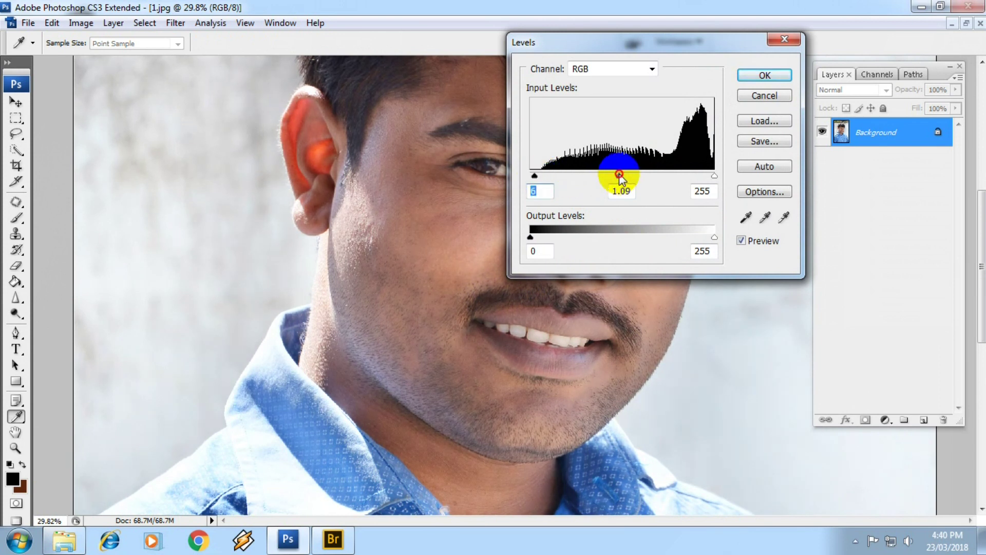
pyautogui.moveTo(620, 175); pyautogui.dragTo(620, 175)
pyautogui.moveTo(714, 176); pyautogui.dragTo(715, 177)
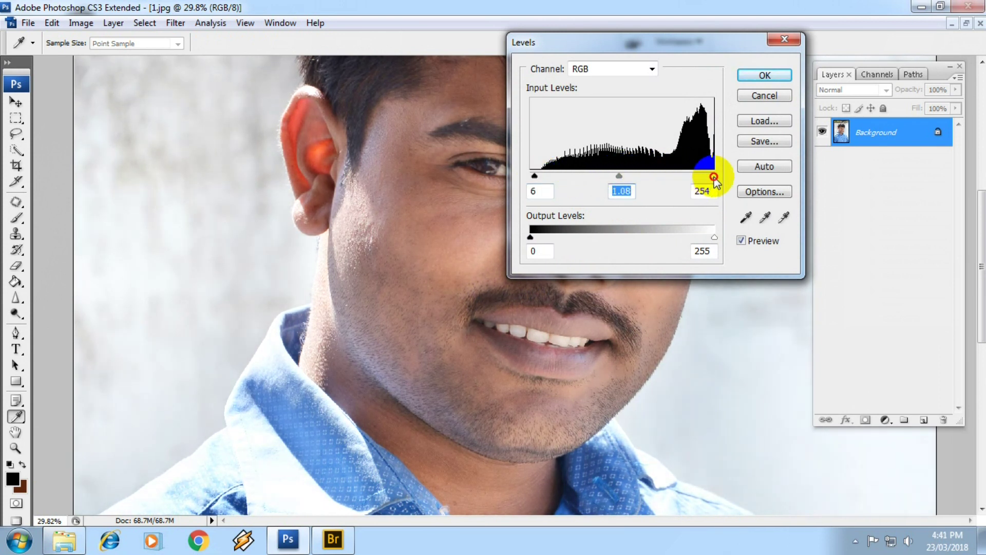
pyautogui.click(764, 75)
# - Warm the midtones with Color Balance: Cyan/Red +8 and a +4 shift toward blue
pyautogui.press('b')
pyautogui.moveTo(718, 108); pyautogui.dragTo(661, 141)
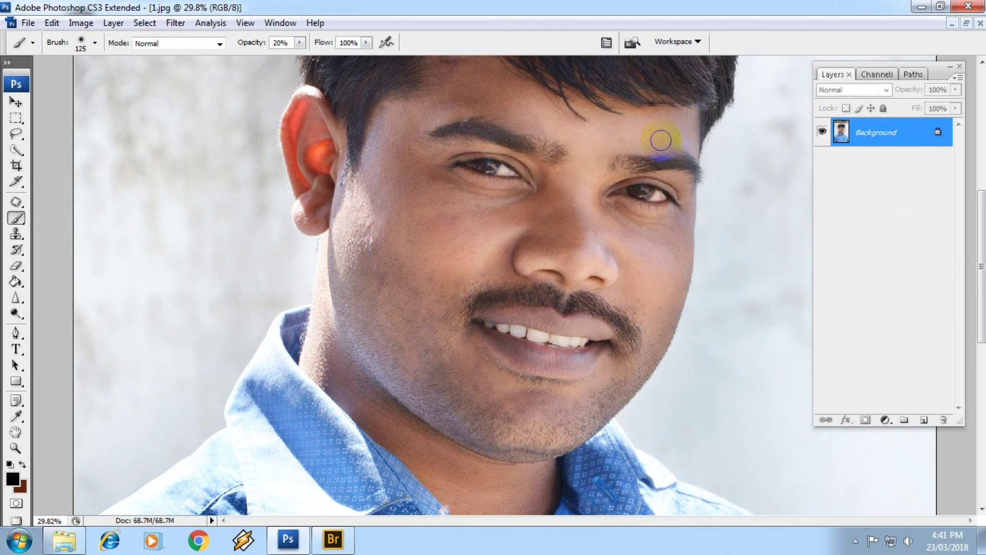
pyautogui.hotkey('ctrl', 'b')
pyautogui.moveTo(591, 14); pyautogui.dragTo(779, 92)
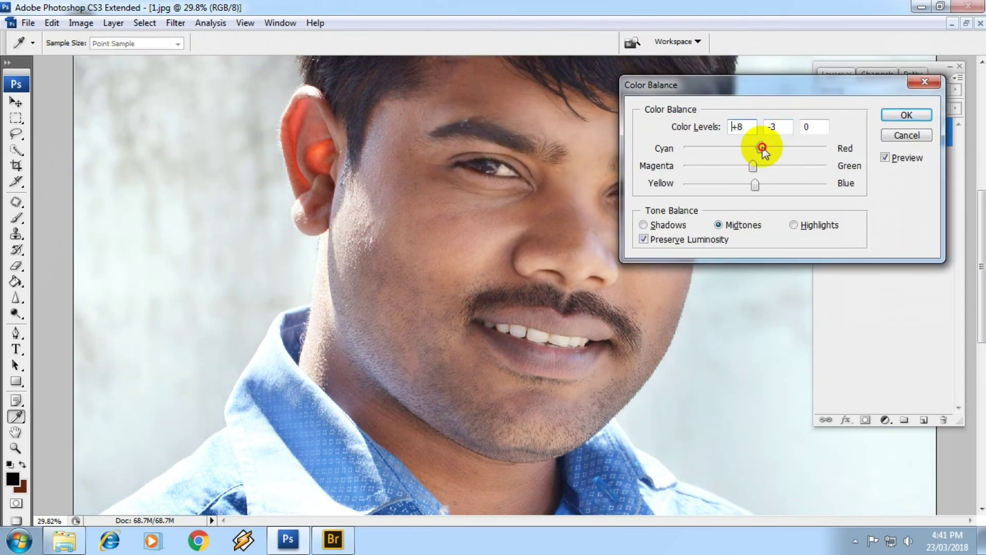
pyautogui.moveTo(762, 147); pyautogui.dragTo(767, 147)
pyautogui.click(759, 166)
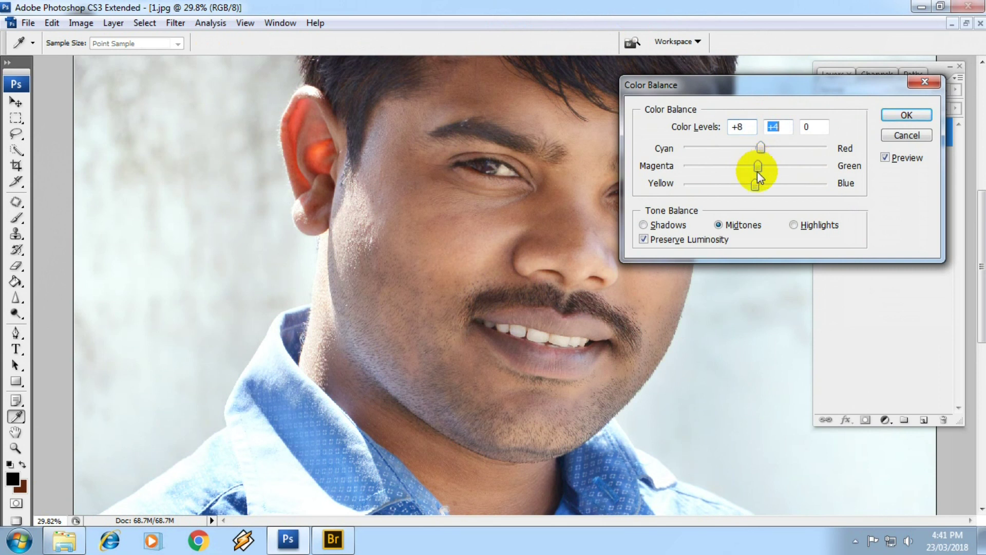
pyautogui.moveTo(755, 184); pyautogui.dragTo(761, 183)
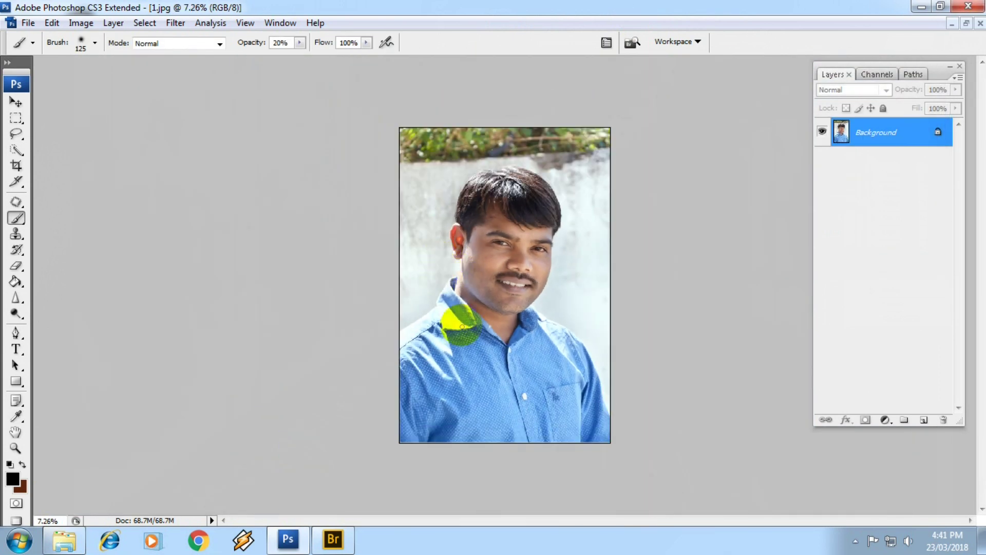
pyautogui.scroll(1, 506, 279)
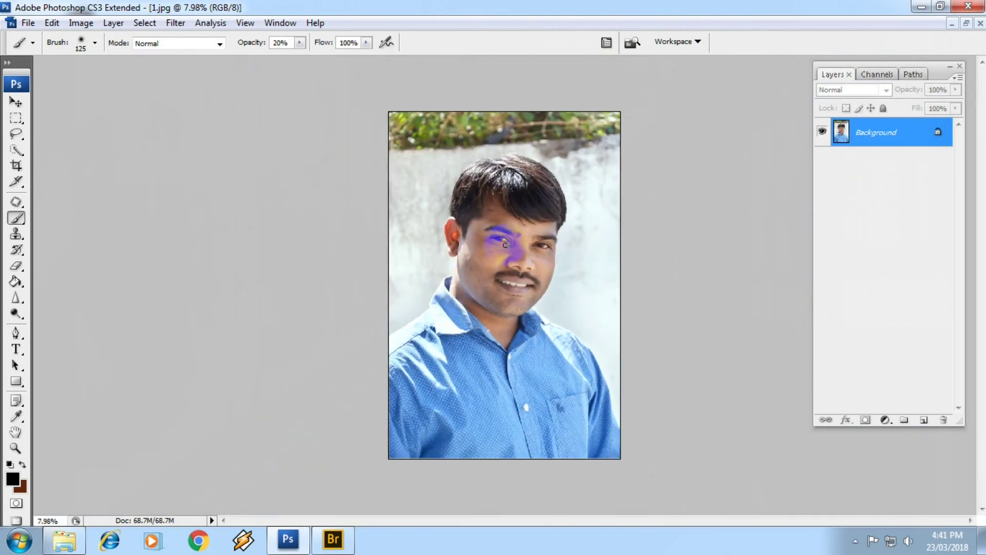
# - Zoom the view and show the History panel, moving it off the face
pyautogui.scroll(2, 511, 269)
pyautogui.scroll(1, 518, 272)
pyautogui.scroll(2, 526, 277)
pyautogui.scroll(2, 526, 278)
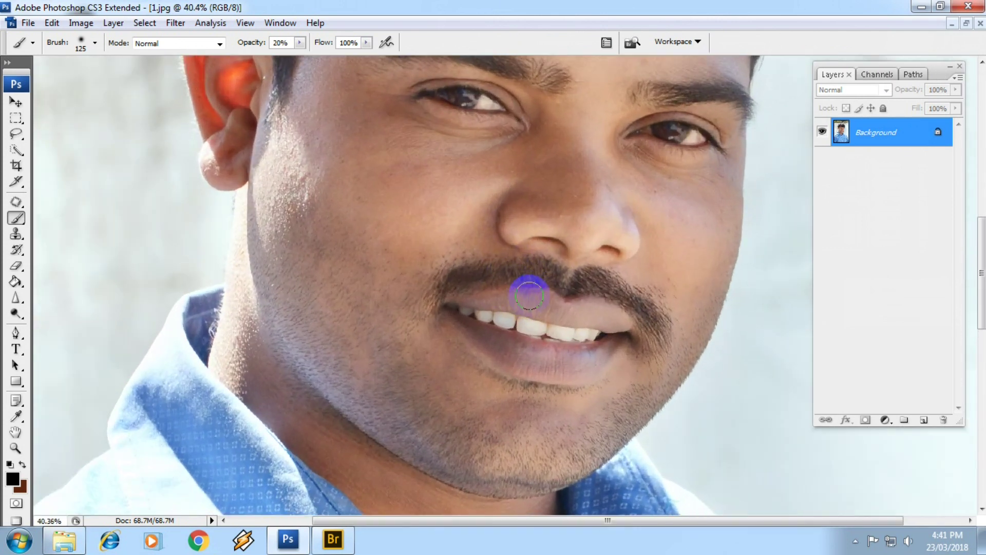
pyautogui.scroll(1, 524, 277)
pyautogui.scroll(1, 510, 282)
pyautogui.scroll(1, 511, 286)
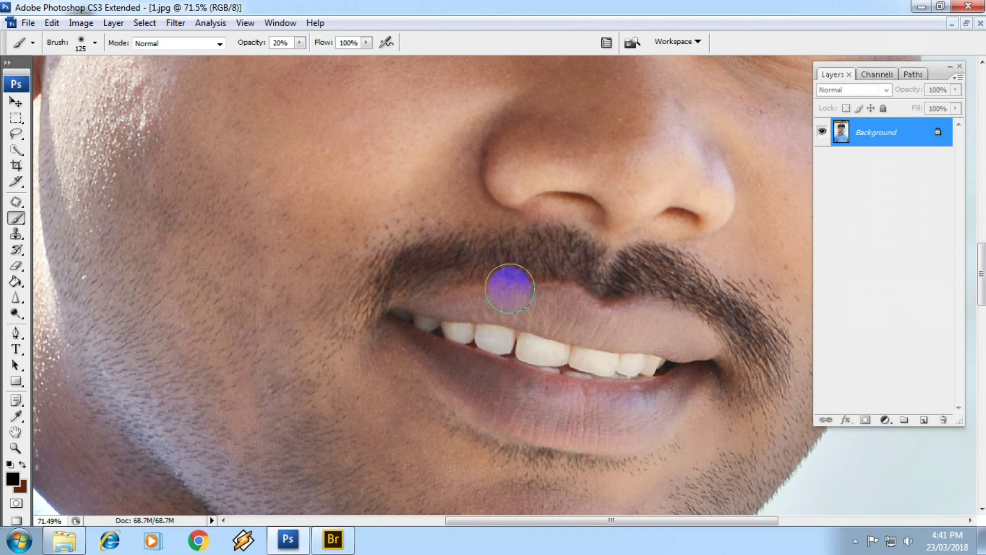
pyautogui.scroll(-2, 502, 280)
pyautogui.scroll(-2, 501, 283)
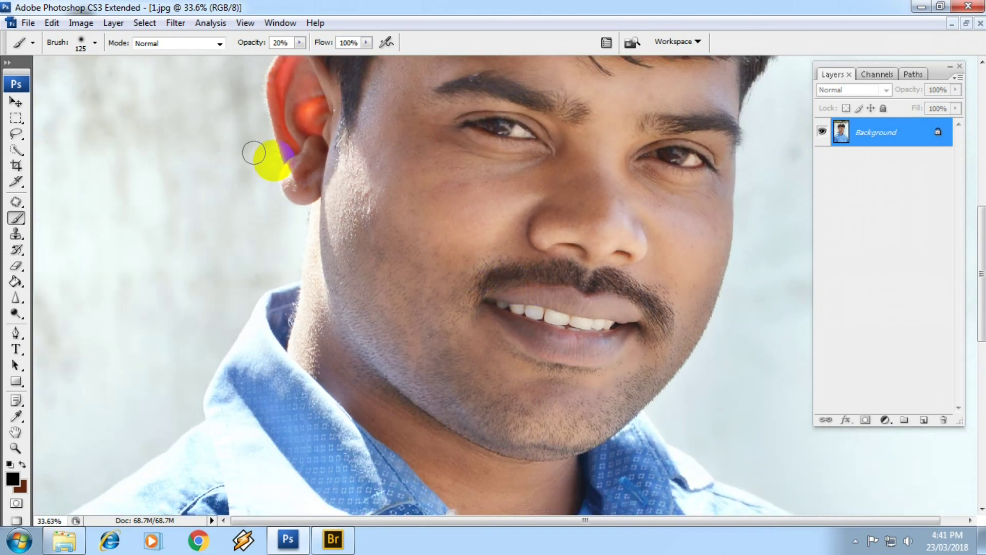
pyautogui.click(277, 24)
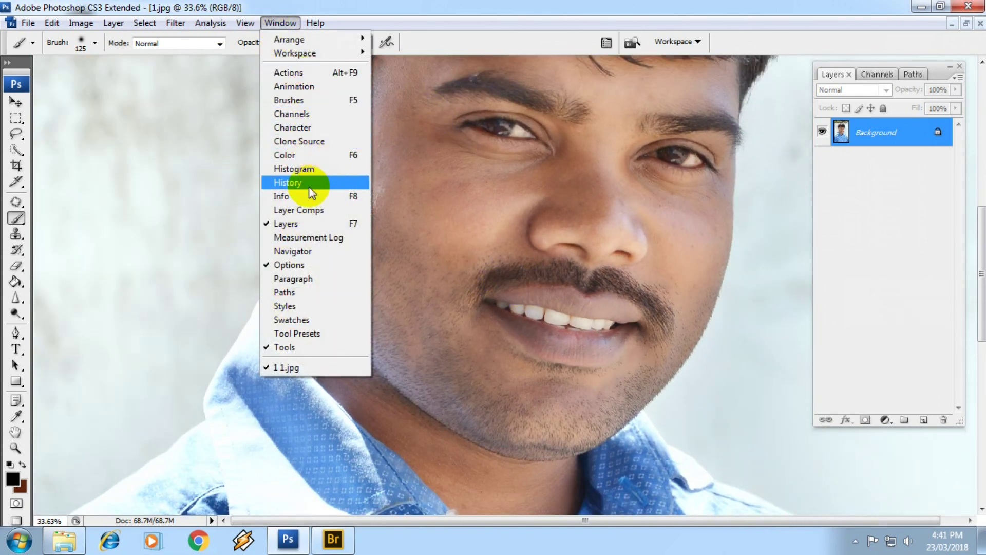
pyautogui.click(297, 184)
pyautogui.moveTo(671, 202); pyautogui.dragTo(856, 96)
# - Compare the original snapshot with the Color Balance state, then hide all panels
pyautogui.click(819, 123)
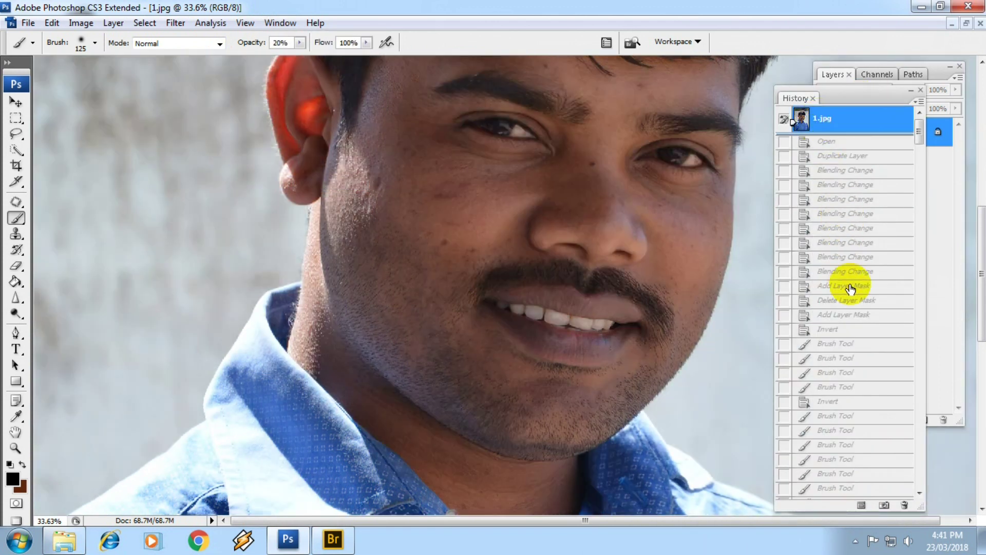
pyautogui.hotkey('ctrl', 'z')
pyautogui.scroll(2, 513, 223)
pyautogui.scroll(2, 523, 221)
pyautogui.scroll(-3, 594, 223)
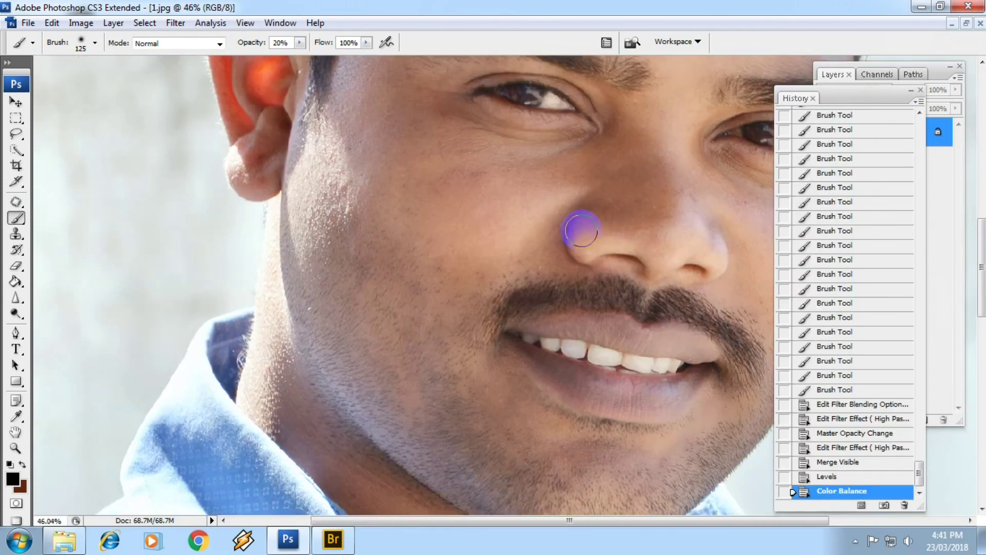
pyautogui.scroll(-2, 578, 226)
pyautogui.scroll(-2, 587, 236)
pyautogui.scroll(1, 586, 236)
pyautogui.press('Tab')
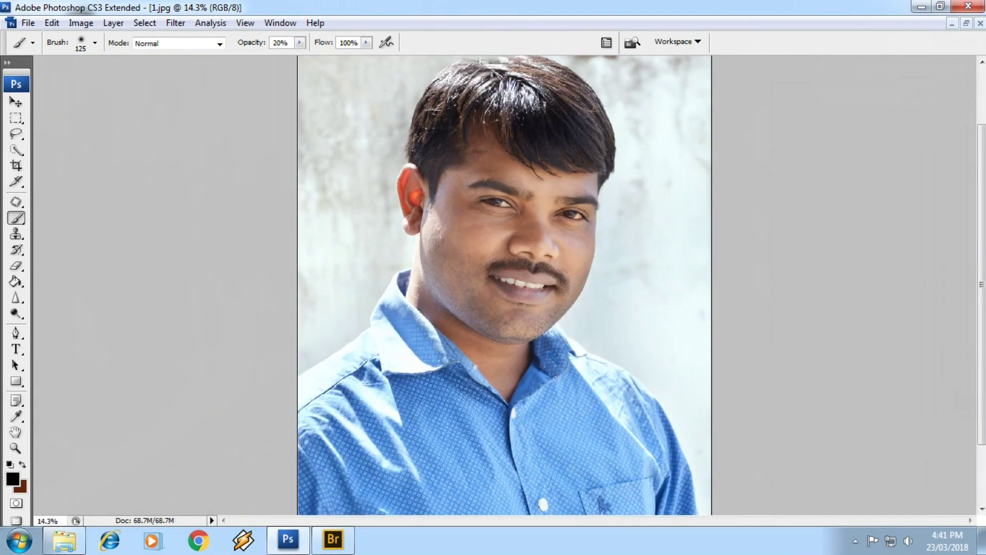
# - Zoom in on the shirt and choose the Polygonal Lasso from the lasso flyout
pyautogui.scroll(2, 280, 315)
pyautogui.scroll(-3, 359, 257)
pyautogui.scroll(1, 412, 202)
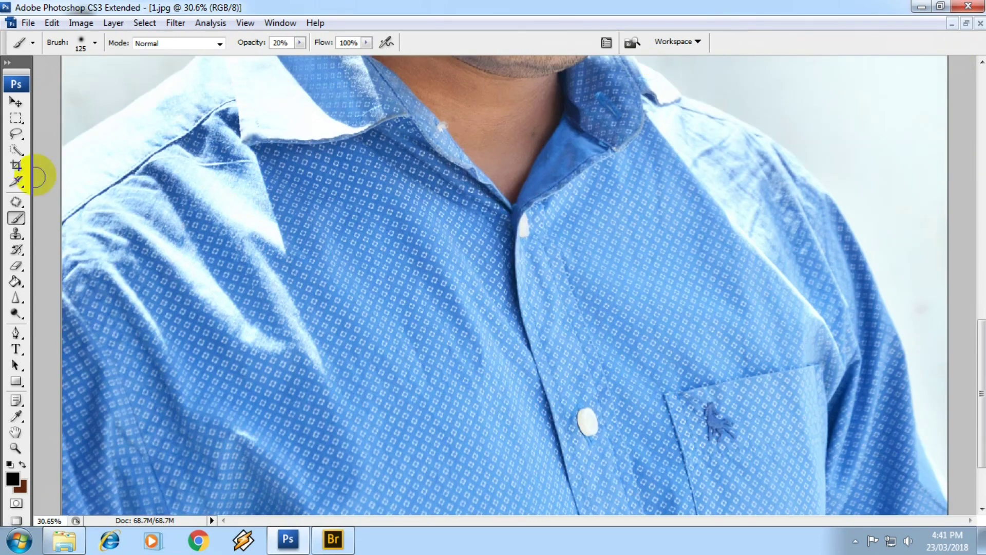
pyautogui.scroll(1, 51, 165)
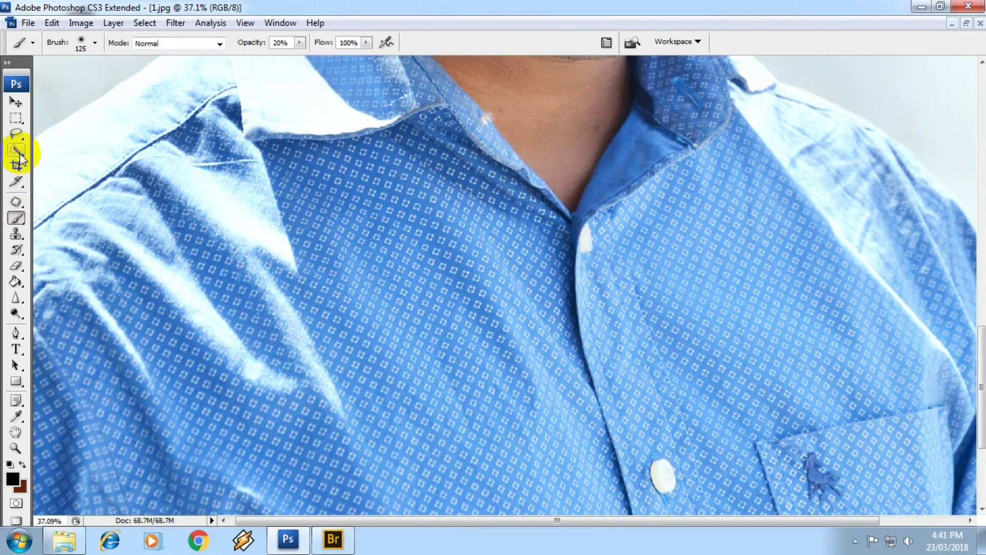
pyautogui.rightClick(27, 132)
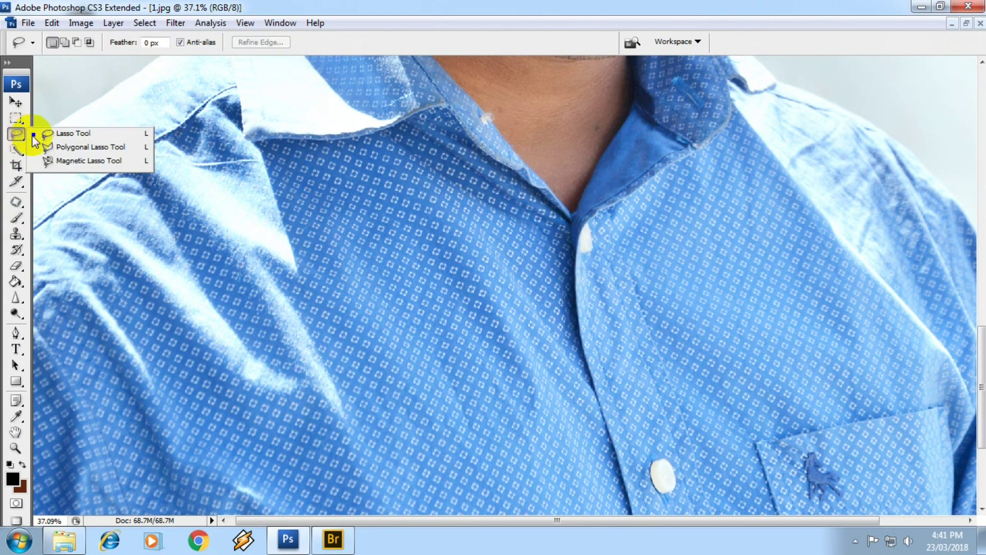
pyautogui.click(65, 148)
# - Adjust the zoom on the shirt collar and switch to the Pen tool
pyautogui.scroll(-1, 136, 163)
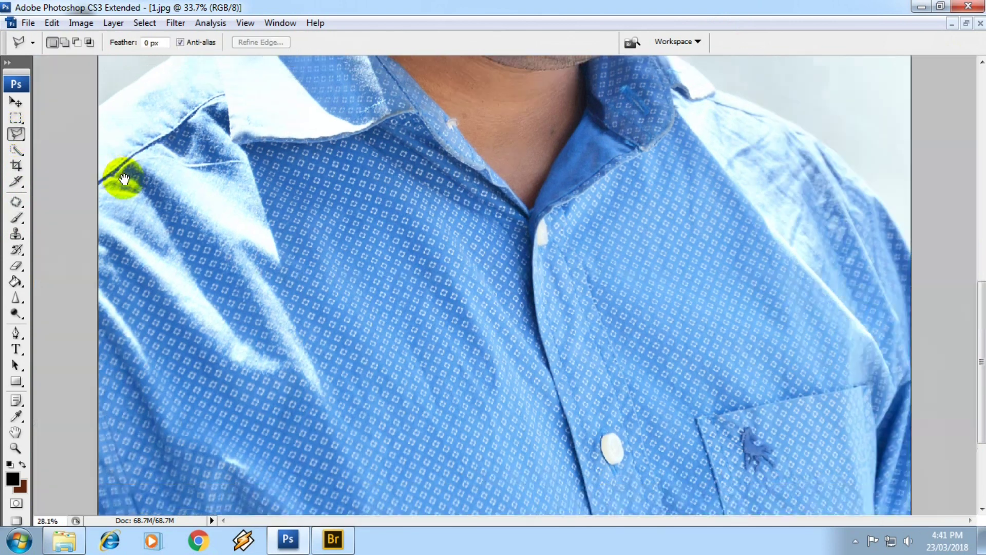
pyautogui.scroll(-1, 229, 230)
pyautogui.scroll(1, 137, 278)
pyautogui.scroll(3, 136, 285)
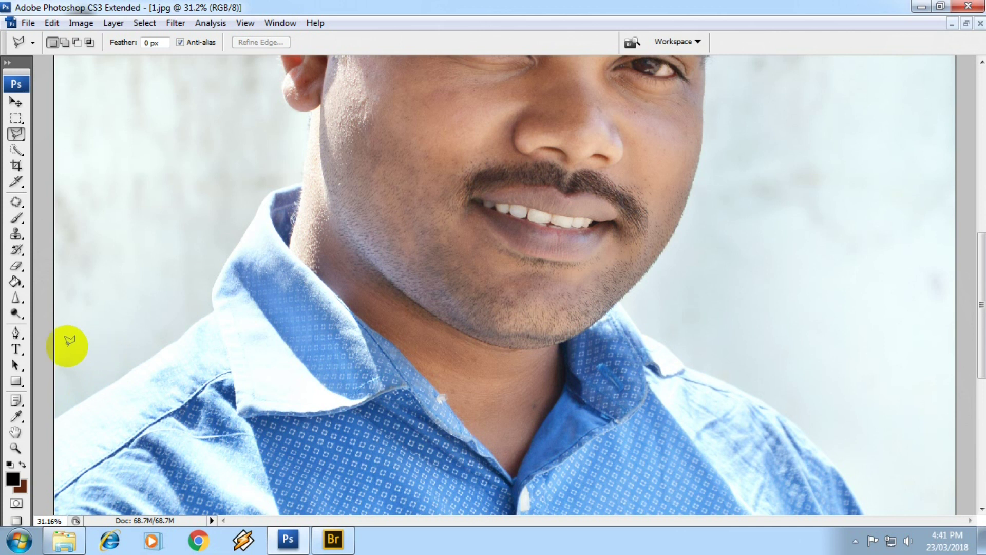
pyautogui.click(16, 334)
pyautogui.scroll(1, 88, 372)
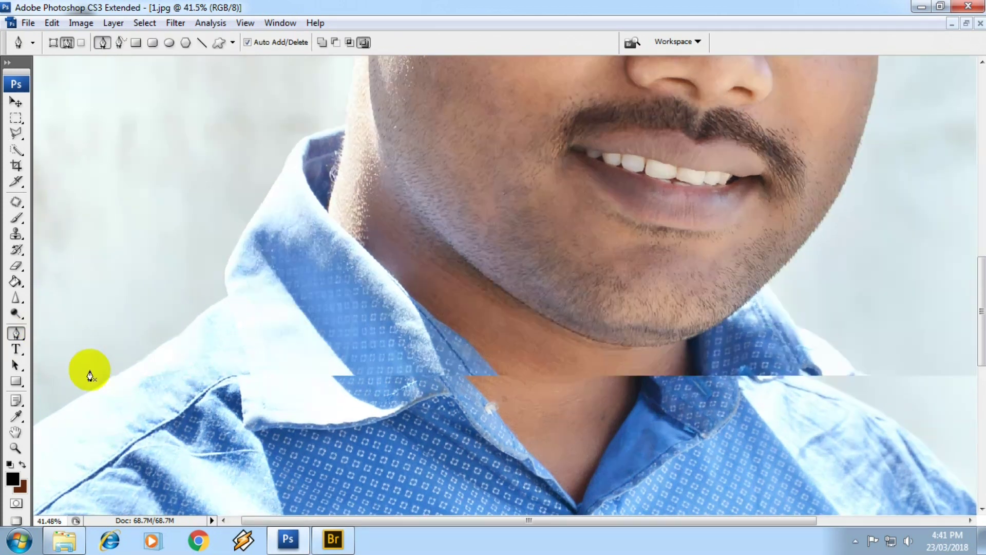
# - Start the pen path at the collar's outer edge and curve it up to the collar's turn
pyautogui.scroll(1, 92, 308)
pyautogui.scroll(-1, 154, 346)
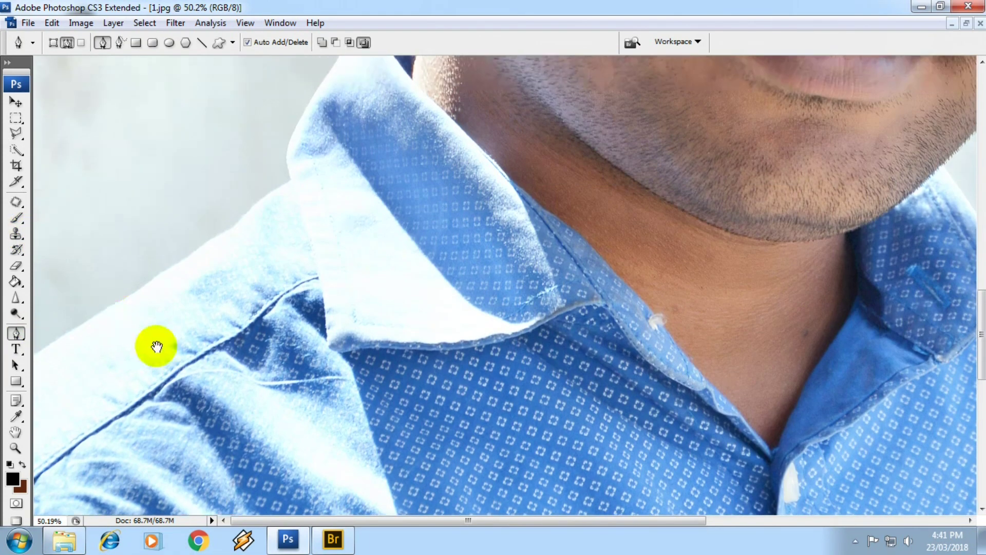
pyautogui.scroll(2, 40, 354)
pyautogui.scroll(2, 45, 358)
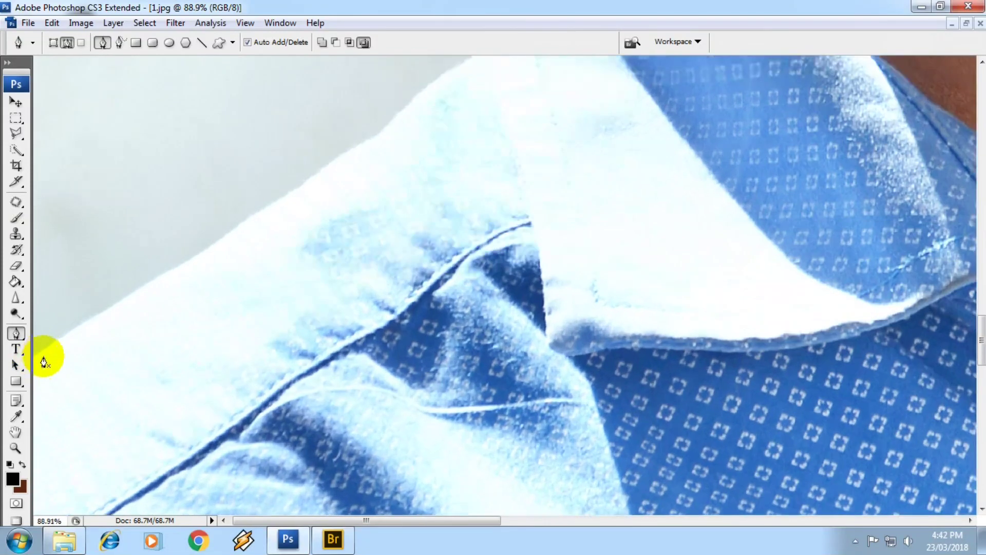
pyautogui.click(35, 356)
pyautogui.moveTo(168, 271); pyautogui.dragTo(203, 257)
pyautogui.scroll(2, 380, 128)
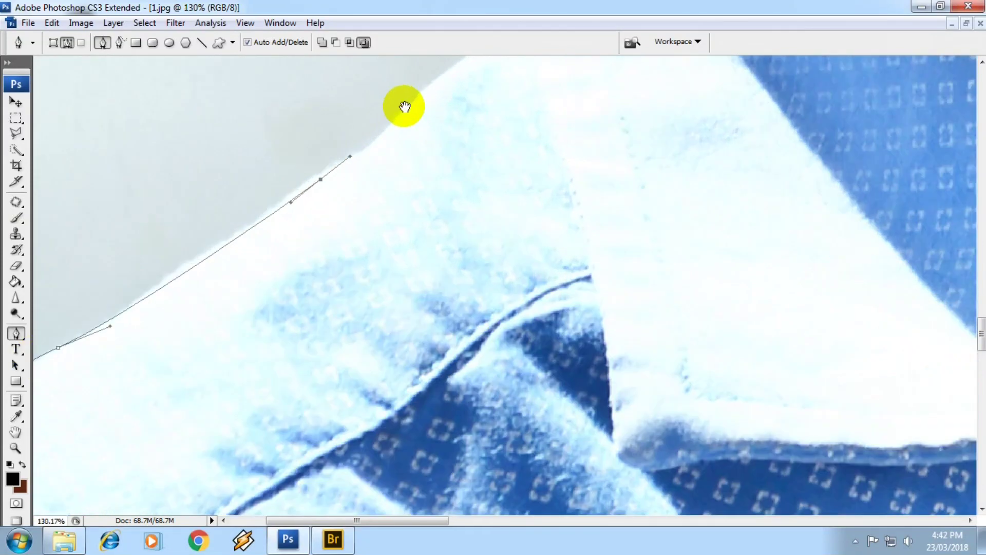
pyautogui.moveTo(413, 248); pyautogui.dragTo(439, 231)
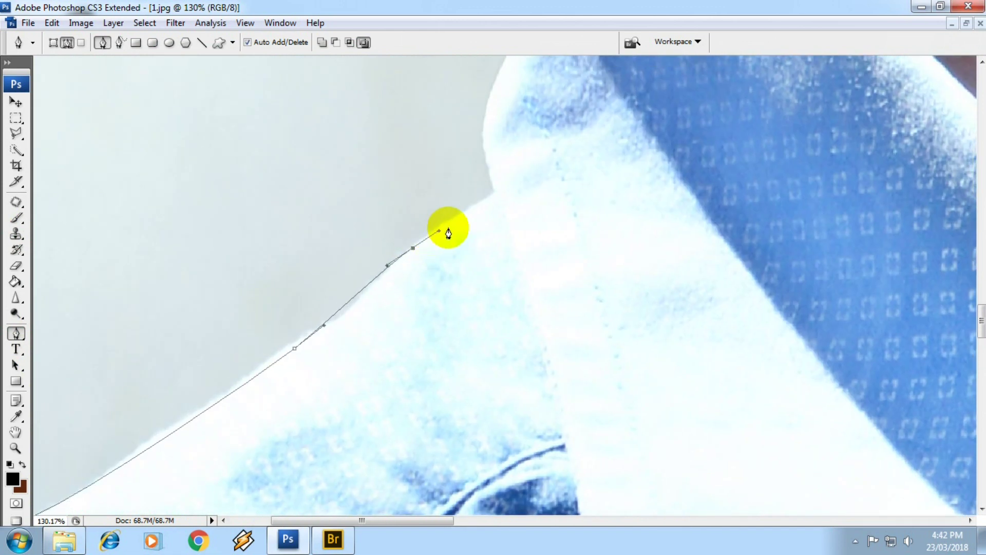
pyautogui.moveTo(492, 183); pyautogui.dragTo(480, 257)
pyautogui.click(477, 211)
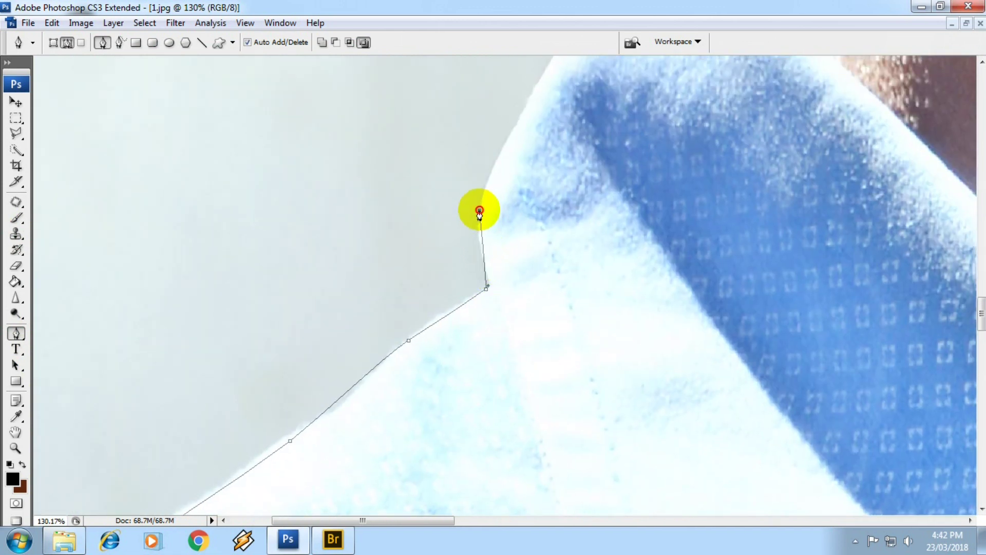
# - Extend the path along the collar and up the neck to where it meets the ear
pyautogui.scroll(1, 514, 206)
pyautogui.scroll(1, 526, 282)
pyautogui.scroll(1, 562, 221)
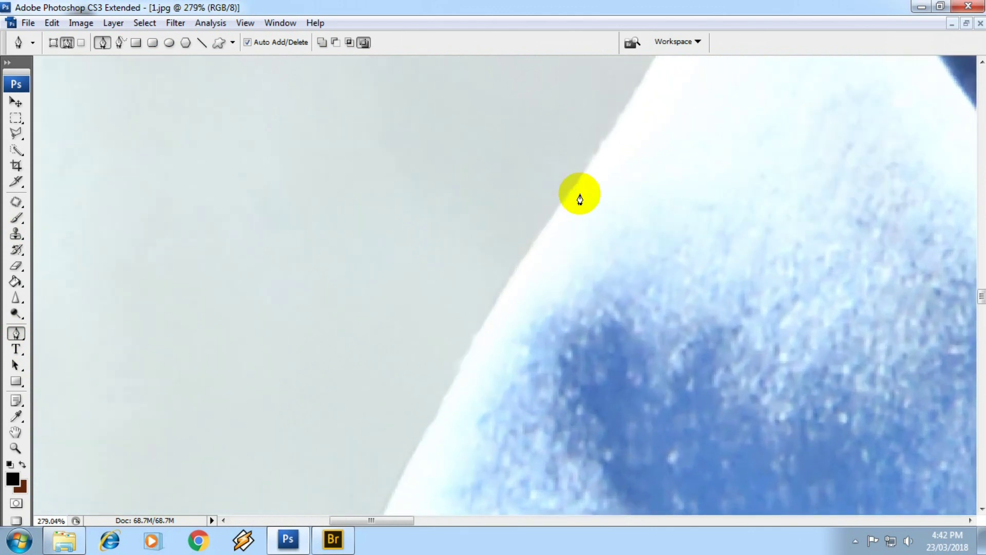
pyautogui.scroll(1, 579, 199)
pyautogui.moveTo(587, 167); pyautogui.dragTo(600, 150)
pyautogui.moveTo(634, 112); pyautogui.dragTo(529, 326)
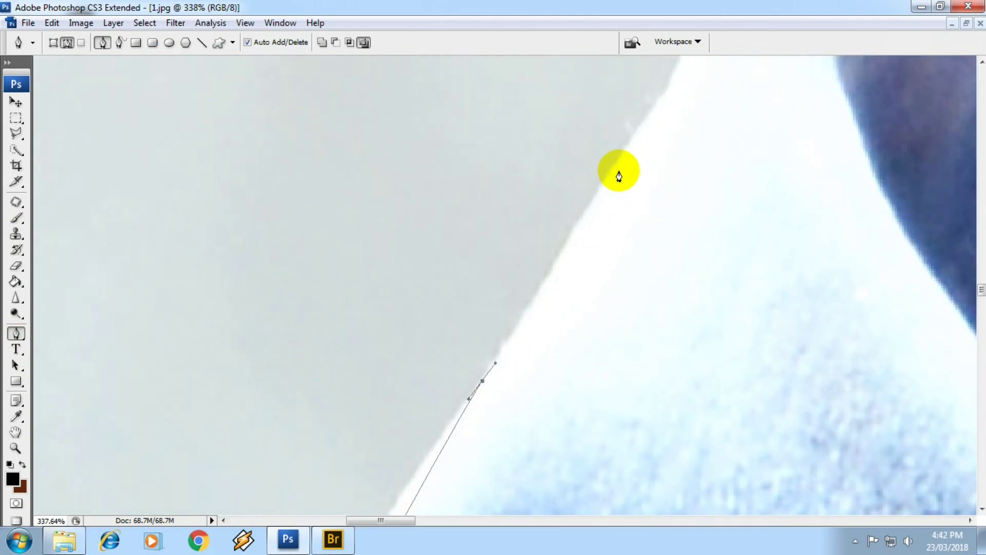
pyautogui.moveTo(638, 138); pyautogui.dragTo(571, 250)
pyautogui.moveTo(641, 113); pyautogui.dragTo(582, 227)
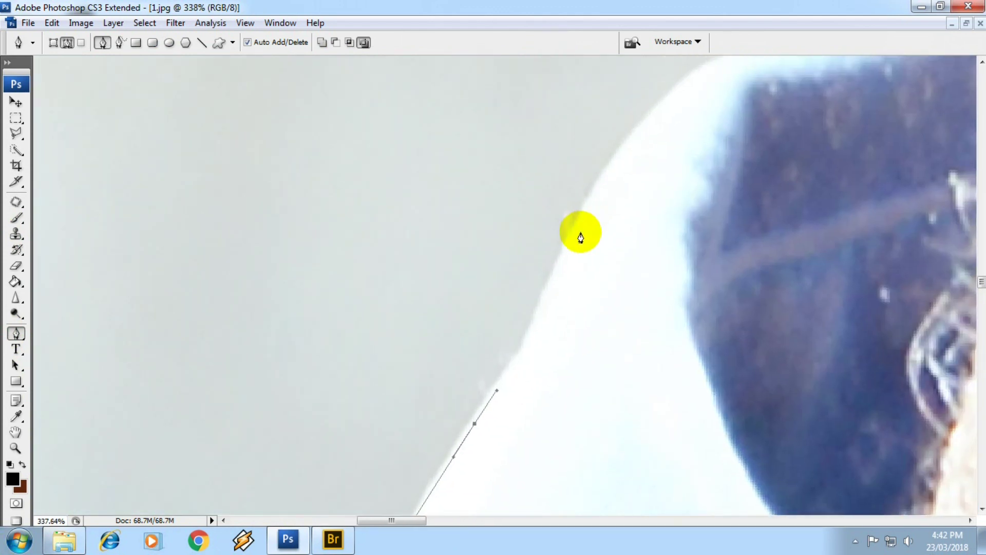
pyautogui.moveTo(615, 151)
pyautogui.mouseDown()
pyautogui.moveTo(627, 132)
pyautogui.moveTo(569, 243)
pyautogui.mouseUp()
pyautogui.moveTo(641, 184); pyautogui.dragTo(699, 168)
pyautogui.moveTo(859, 114)
pyautogui.mouseDown()
pyautogui.moveTo(684, 205)
pyautogui.moveTo(681, 342)
pyautogui.mouseUp()
pyautogui.click(714, 187)
pyautogui.click(708, 187)
# - Curve the path below and around the earlobe
pyautogui.scroll(-2, 729, 130)
pyautogui.scroll(3, 659, 255)
pyautogui.scroll(2, 663, 186)
pyautogui.moveTo(664, 186); pyautogui.dragTo(671, 167)
pyautogui.scroll(3, 666, 288)
pyautogui.scroll(-1, 684, 293)
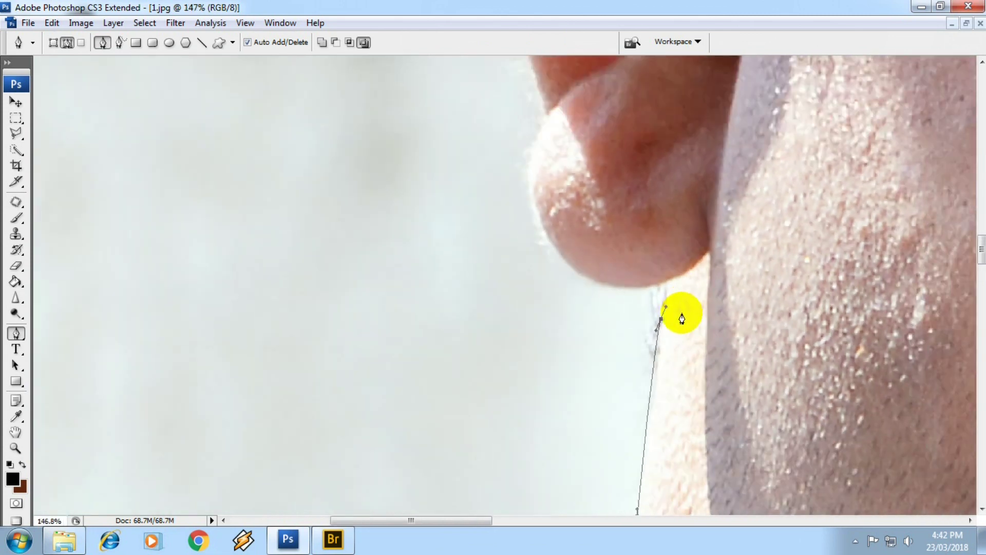
pyautogui.scroll(-2, 668, 324)
pyautogui.scroll(2, 470, 313)
pyautogui.scroll(1, 493, 284)
pyautogui.scroll(1, 510, 284)
pyautogui.scroll(1, 401, 306)
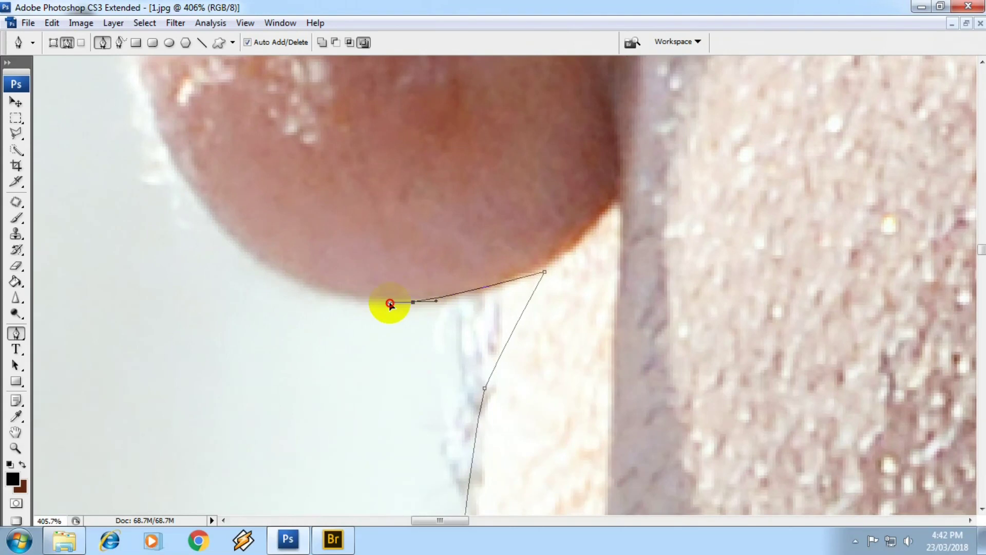
pyautogui.moveTo(290, 276)
pyautogui.mouseDown()
pyautogui.moveTo(260, 261)
pyautogui.moveTo(375, 420)
pyautogui.mouseUp()
pyautogui.click(294, 314)
pyautogui.click(262, 162)
# - Trace the outer rim of the ear up and over its top
pyautogui.moveTo(262, 159); pyautogui.dragTo(310, 341)
pyautogui.click(324, 264)
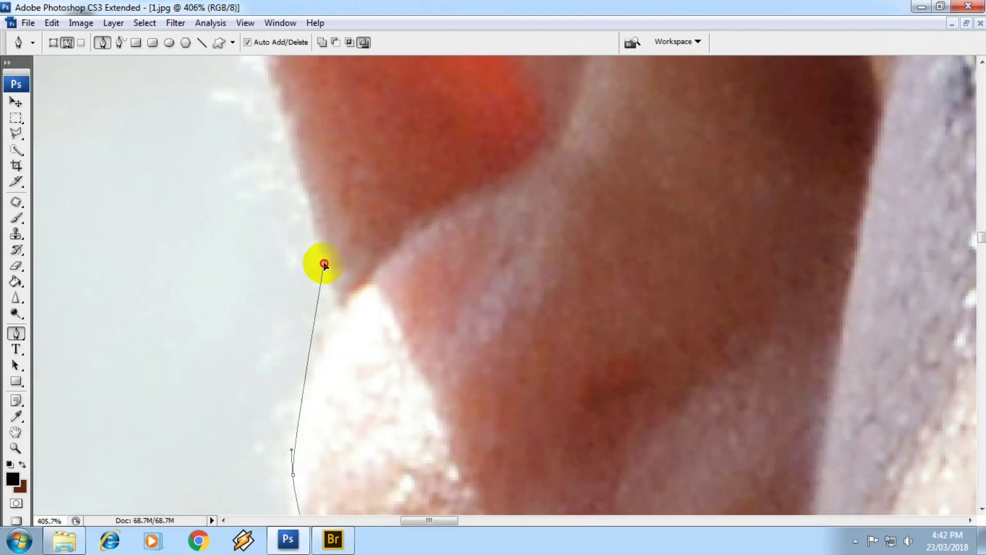
pyautogui.moveTo(324, 263); pyautogui.dragTo(352, 482)
pyautogui.click(258, 154)
pyautogui.moveTo(257, 154); pyautogui.dragTo(321, 389)
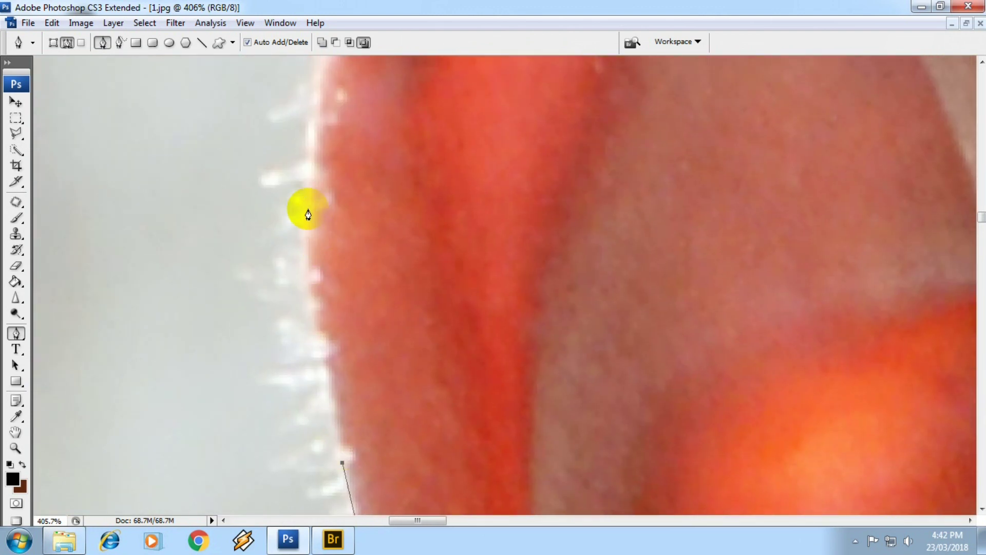
pyautogui.click(310, 150)
pyautogui.moveTo(311, 150); pyautogui.dragTo(326, 356)
pyautogui.moveTo(353, 257)
pyautogui.mouseDown()
pyautogui.moveTo(359, 249)
pyautogui.moveTo(295, 438)
pyautogui.mouseUp()
pyautogui.moveTo(434, 192); pyautogui.dragTo(504, 132)
# - Continue the path from where the ear meets the hair along the hair edge
pyautogui.scroll(3, 505, 132)
pyautogui.moveTo(464, 275); pyautogui.dragTo(490, 258)
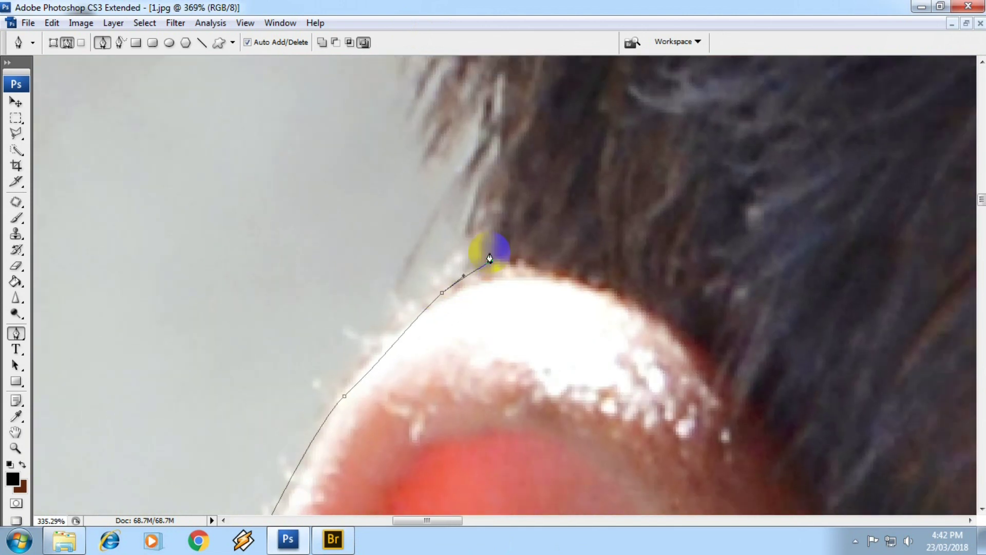
pyautogui.scroll(-2, 489, 258)
pyautogui.scroll(3, 467, 395)
pyautogui.moveTo(455, 112); pyautogui.dragTo(502, 209)
pyautogui.click(539, 99)
pyautogui.scroll(5, 539, 99)
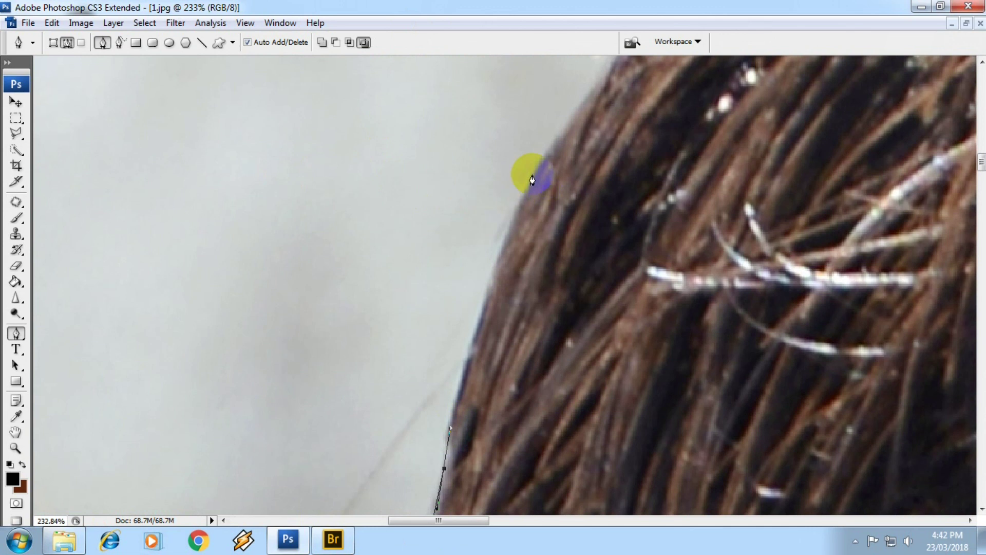
pyautogui.moveTo(546, 152); pyautogui.dragTo(413, 349)
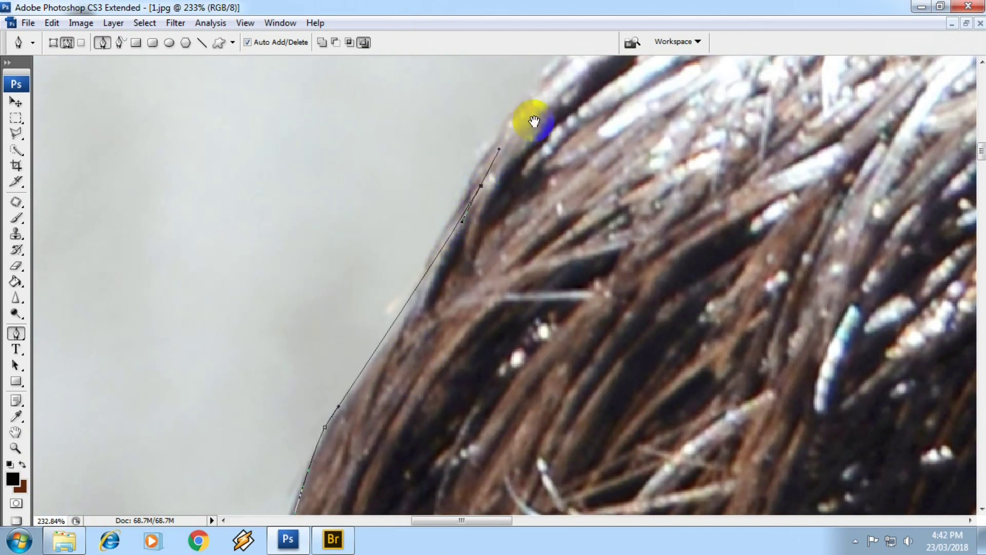
pyautogui.moveTo(528, 115); pyautogui.dragTo(451, 249)
pyautogui.moveTo(503, 135); pyautogui.dragTo(564, 94)
pyautogui.moveTo(517, 154); pyautogui.dragTo(202, 386)
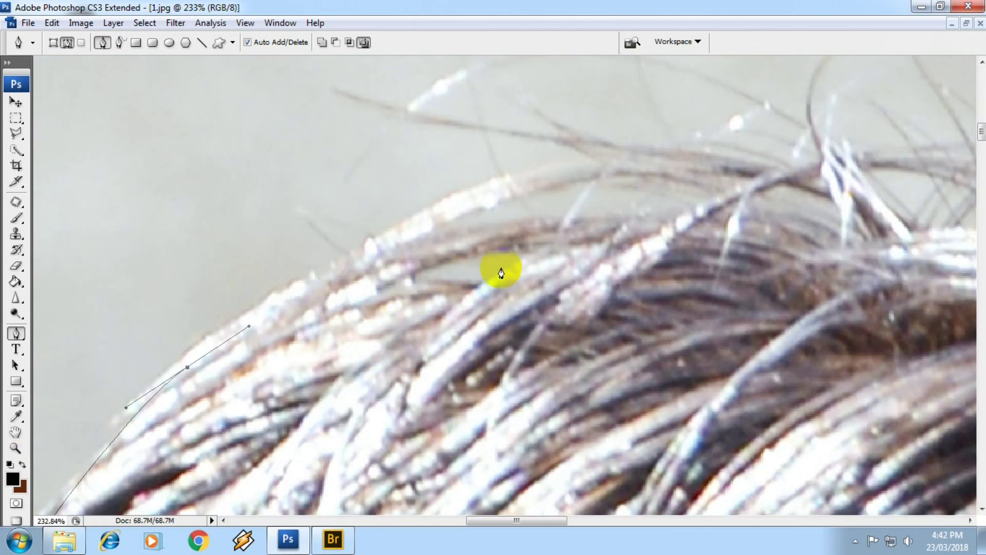
# - Curve the path over the crown and down the far side to the forehead
pyautogui.moveTo(626, 212); pyautogui.dragTo(699, 225)
pyautogui.moveTo(778, 236); pyautogui.dragTo(416, 236)
pyautogui.scroll(-3, 515, 233)
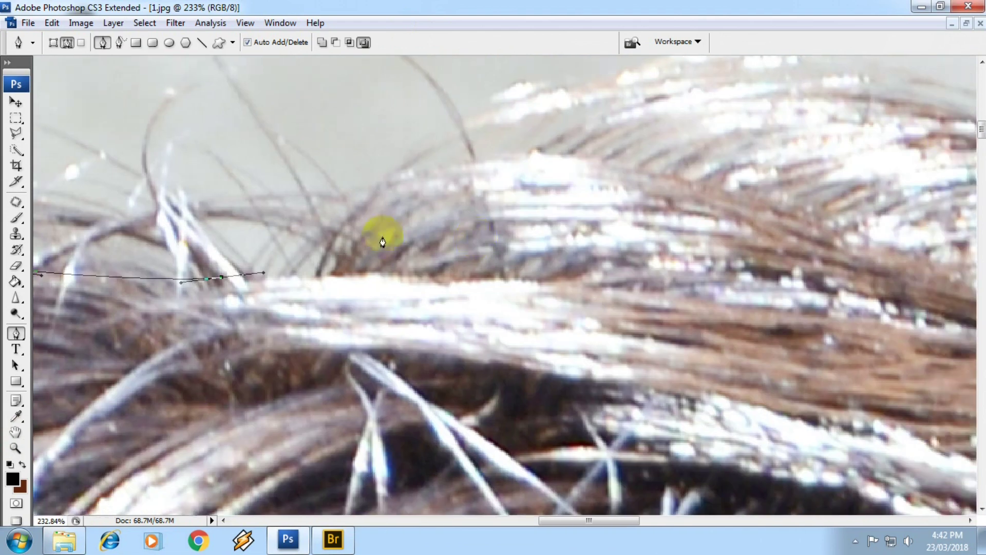
pyautogui.moveTo(546, 160); pyautogui.dragTo(577, 159)
pyautogui.moveTo(697, 184); pyautogui.dragTo(400, 257)
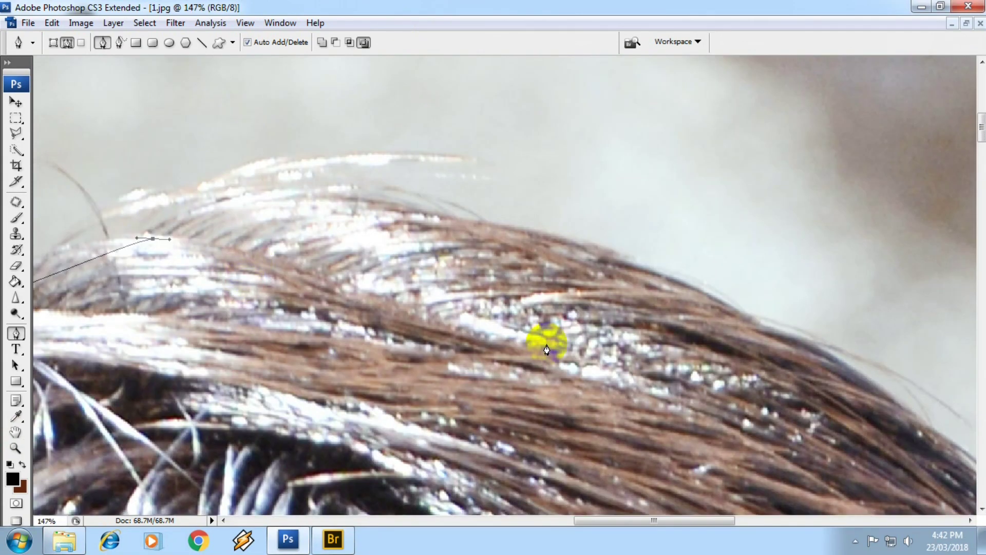
pyautogui.moveTo(523, 234)
pyautogui.mouseDown()
pyautogui.moveTo(608, 247)
pyautogui.moveTo(380, 201)
pyautogui.mouseUp()
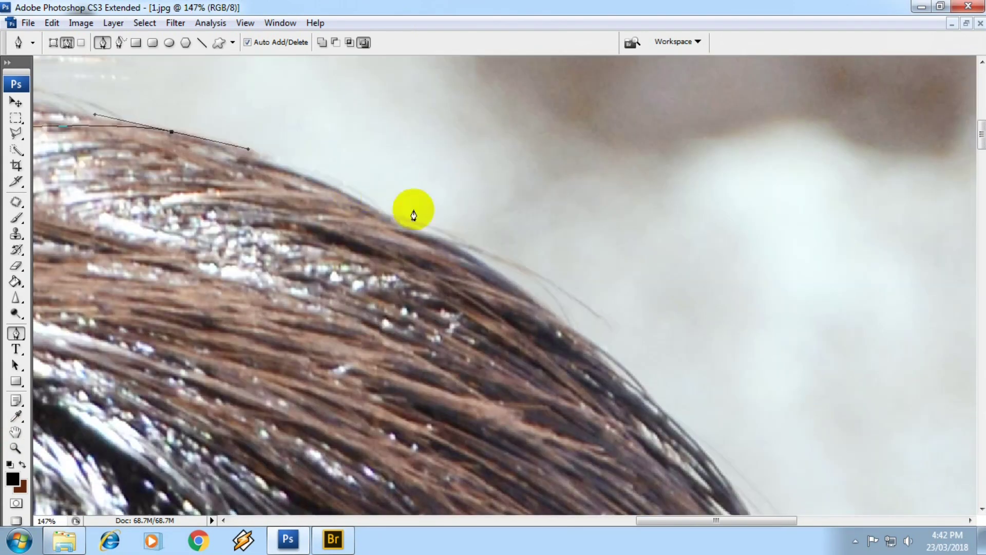
pyautogui.moveTo(488, 268); pyautogui.dragTo(552, 315)
pyautogui.moveTo(611, 353); pyautogui.dragTo(488, 282)
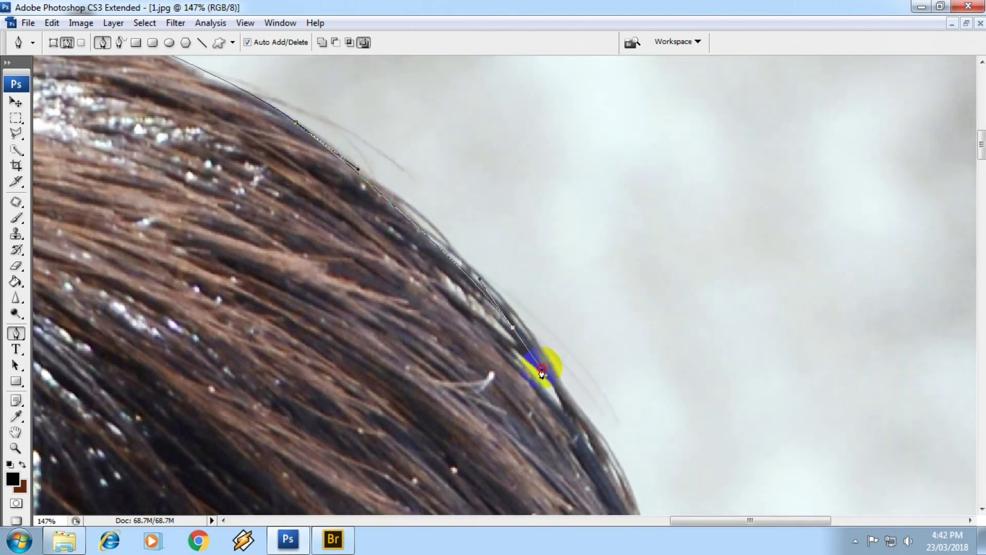
pyautogui.moveTo(533, 346); pyautogui.dragTo(441, 122)
pyautogui.moveTo(538, 302)
pyautogui.mouseDown()
pyautogui.moveTo(566, 378)
pyautogui.moveTo(595, 282)
pyautogui.moveTo(577, 324)
pyautogui.moveTo(596, 177)
pyautogui.moveTo(594, 257)
pyautogui.mouseUp()
pyautogui.moveTo(523, 396)
pyautogui.mouseDown()
pyautogui.moveTo(489, 412)
pyautogui.moveTo(622, 202)
pyautogui.mouseUp()
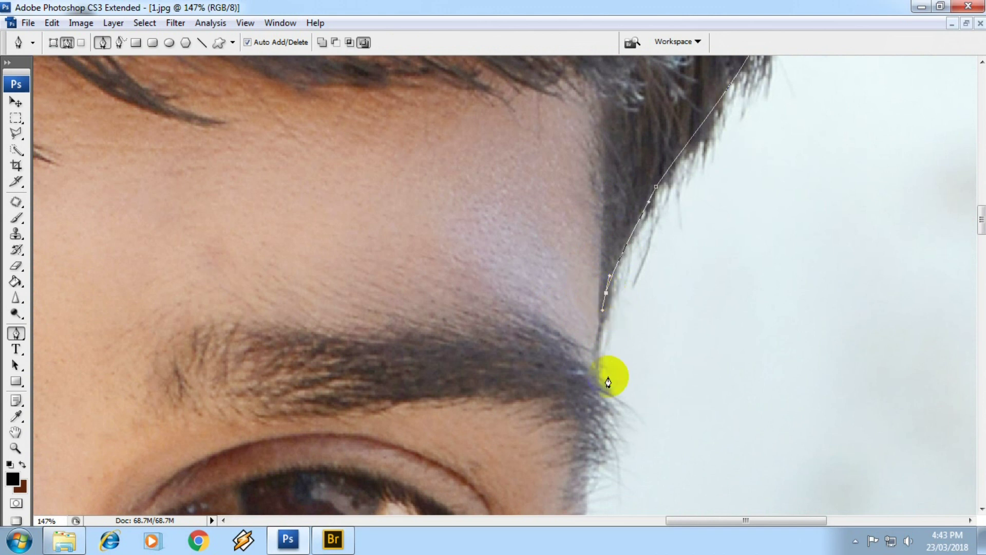
# - Add path points at the temple, along the cheek and on the lower jawline
pyautogui.moveTo(602, 463)
pyautogui.mouseDown()
pyautogui.moveTo(617, 226)
pyautogui.moveTo(611, 261)
pyautogui.mouseUp()
pyautogui.click(604, 362)
pyautogui.moveTo(606, 424); pyautogui.dragTo(623, 202)
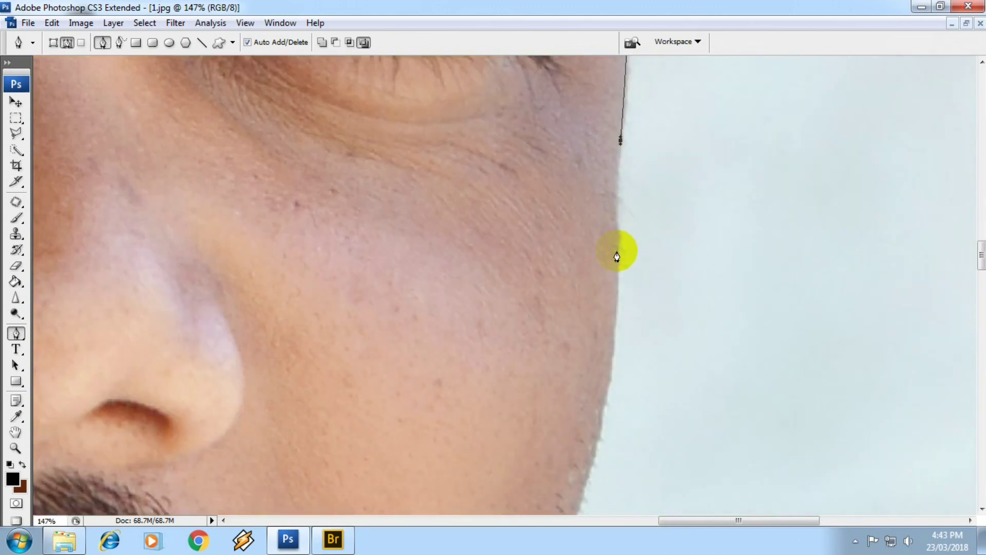
pyautogui.moveTo(624, 350); pyautogui.dragTo(632, 172)
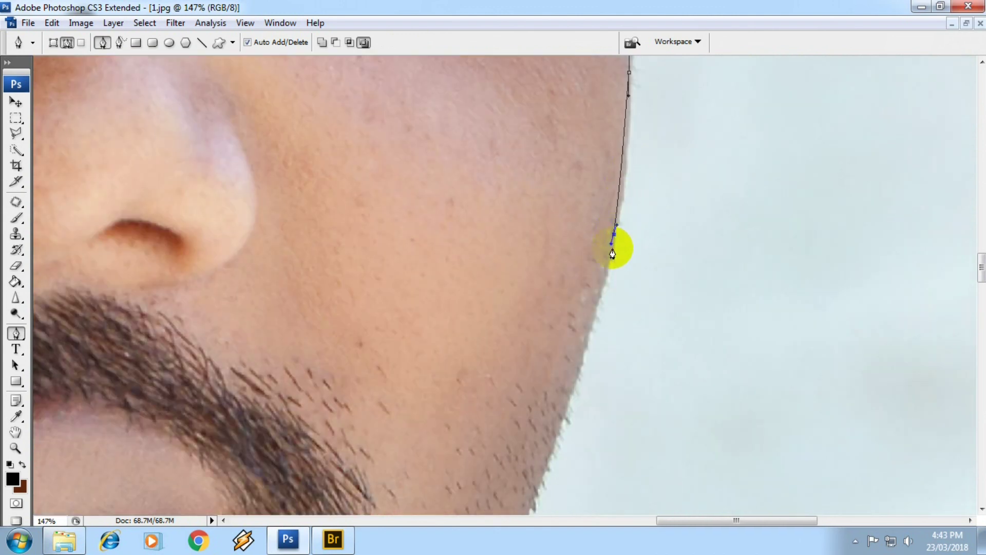
pyautogui.moveTo(613, 253); pyautogui.dragTo(671, 157)
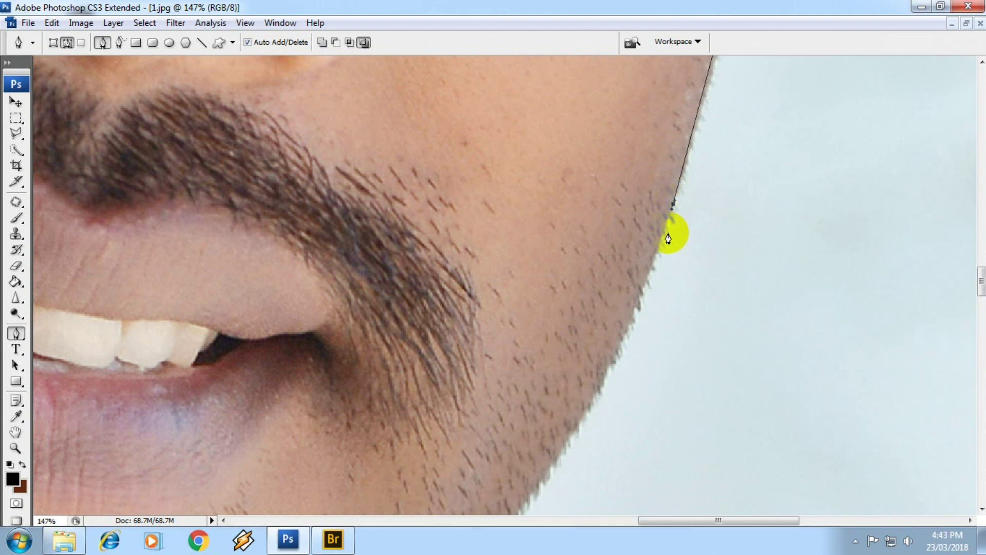
pyautogui.click(636, 304)
pyautogui.moveTo(635, 305)
pyautogui.mouseDown()
pyautogui.moveTo(632, 267)
pyautogui.moveTo(652, 225)
pyautogui.mouseUp()
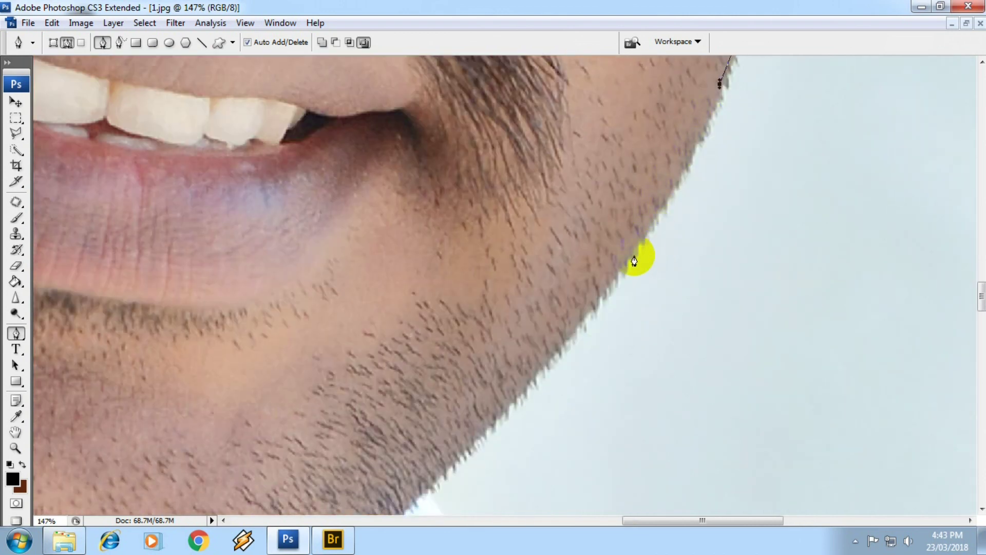
pyautogui.click(502, 409)
# - Continue the path from the chin along the shirt collar and curve it over the shoulder
pyautogui.moveTo(502, 410); pyautogui.dragTo(755, 162)
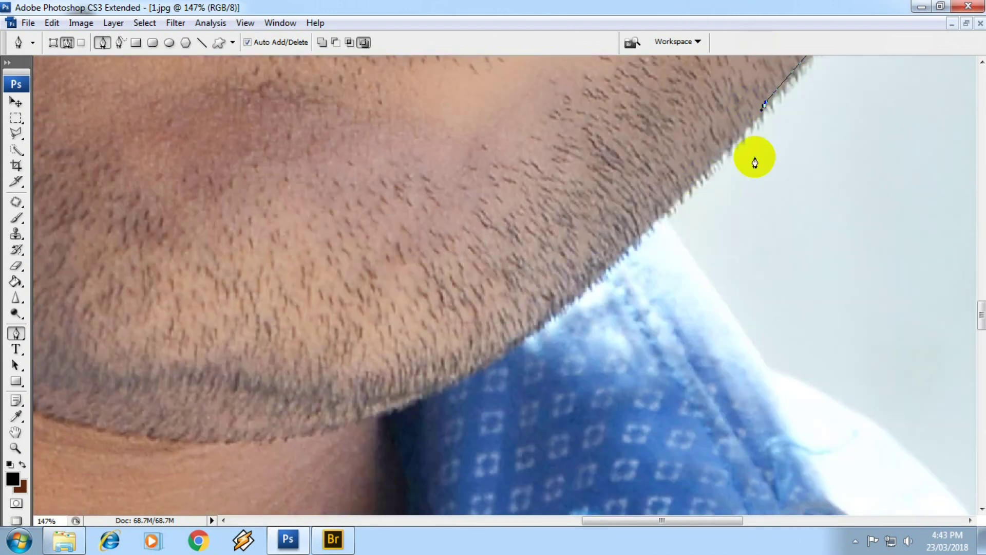
pyautogui.scroll(-3, 668, 222)
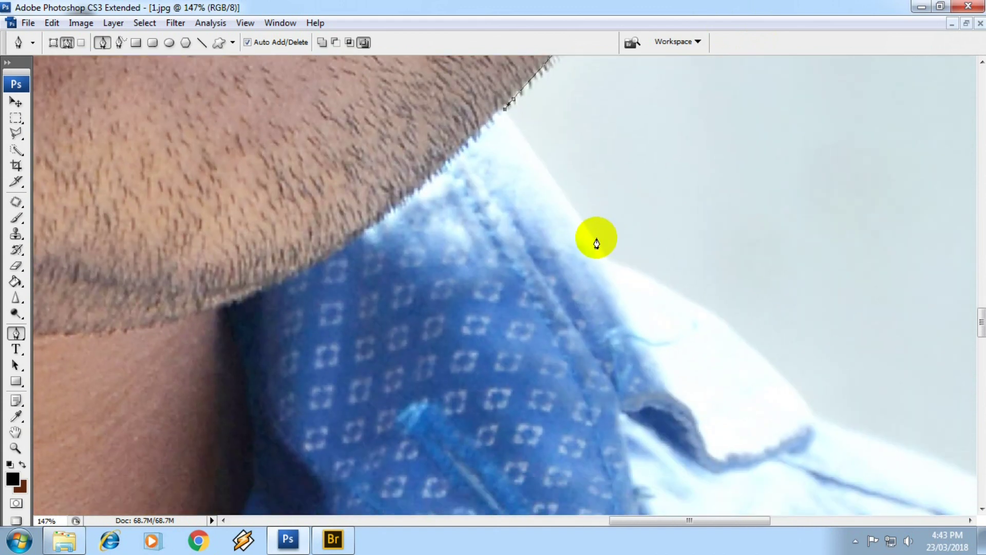
pyautogui.click(595, 237)
pyautogui.moveTo(669, 291); pyautogui.dragTo(466, 208)
pyautogui.click(530, 248)
pyautogui.moveTo(567, 290)
pyautogui.mouseDown()
pyautogui.moveTo(580, 300)
pyautogui.moveTo(280, 165)
pyautogui.mouseUp()
pyautogui.moveTo(583, 277)
pyautogui.mouseDown()
pyautogui.moveTo(631, 312)
pyautogui.moveTo(100, 9)
pyautogui.mouseUp()
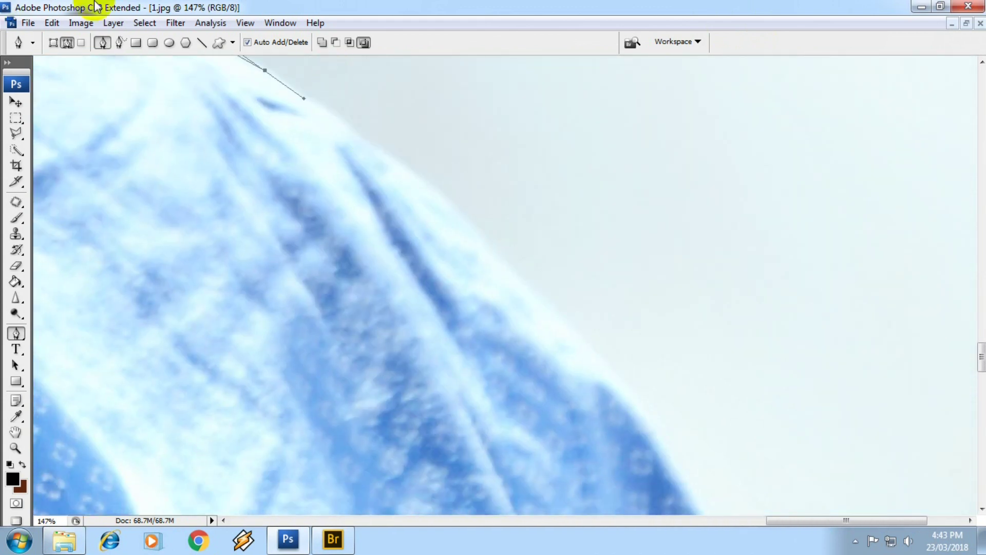
pyautogui.moveTo(616, 378)
pyautogui.mouseDown()
pyautogui.moveTo(643, 420)
pyautogui.moveTo(599, 257)
pyautogui.mouseUp()
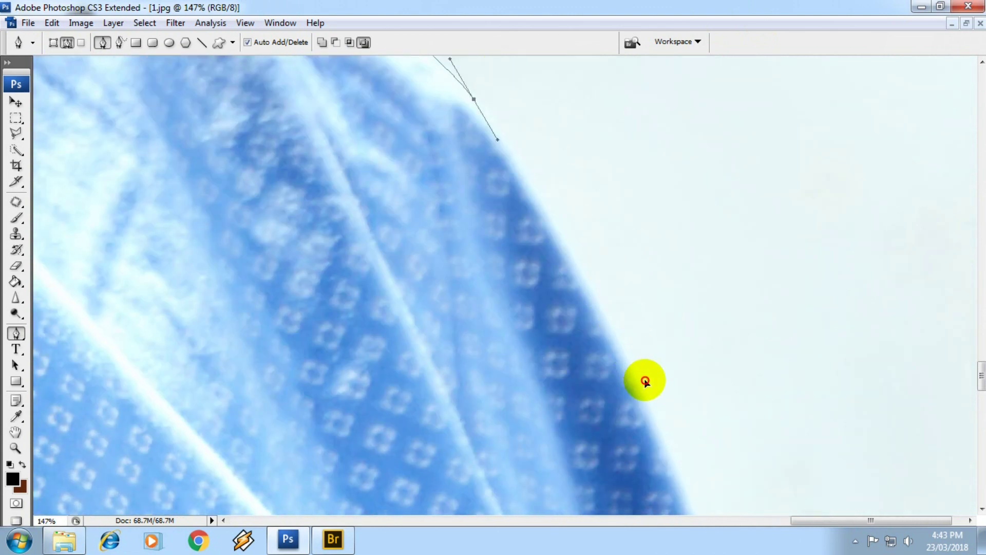
# - Extend the path further down the sleeve edge
pyautogui.moveTo(644, 378); pyautogui.dragTo(696, 375)
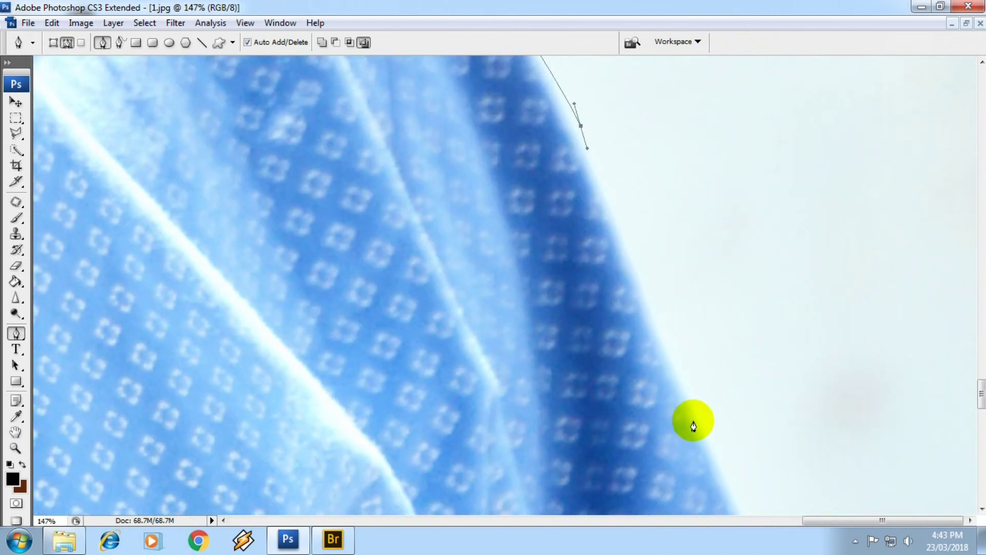
pyautogui.scroll(-2, 699, 418)
pyautogui.scroll(-1, 650, 329)
pyautogui.moveTo(649, 329); pyautogui.dragTo(783, 265)
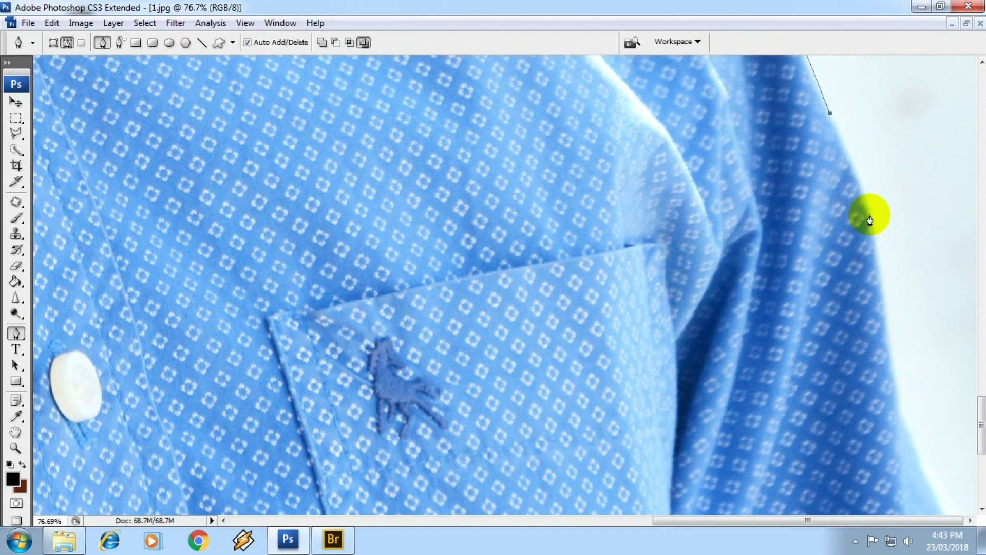
pyautogui.click(899, 406)
# - Zoom out and curve the path beneath the photo back toward the left side
pyautogui.scroll(-5, 899, 360)
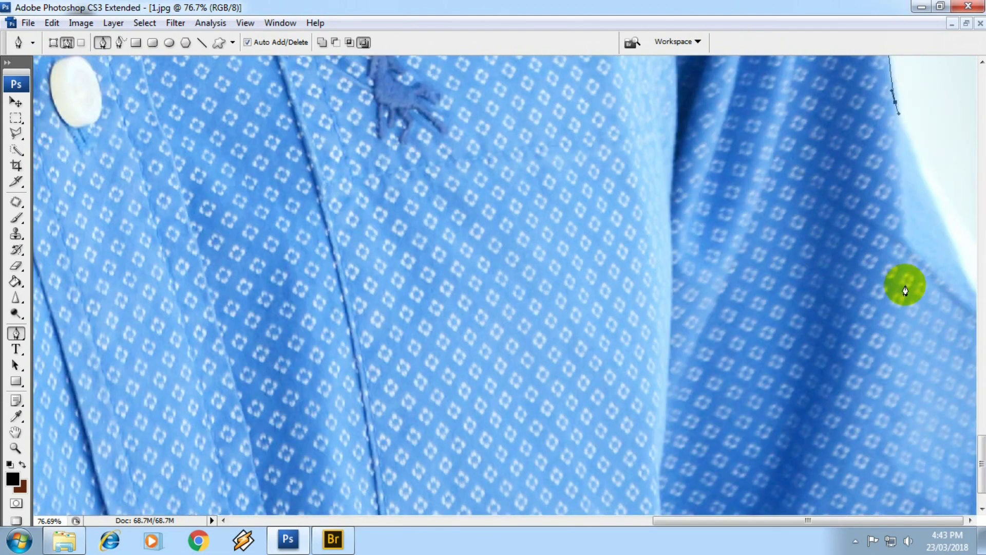
pyautogui.scroll(-3, 915, 293)
pyautogui.scroll(-5, 791, 288)
pyautogui.scroll(-4, 683, 308)
pyautogui.scroll(-2, 596, 354)
pyautogui.moveTo(565, 387); pyautogui.dragTo(533, 413)
pyautogui.click(462, 421)
pyautogui.moveTo(415, 361); pyautogui.dragTo(419, 342)
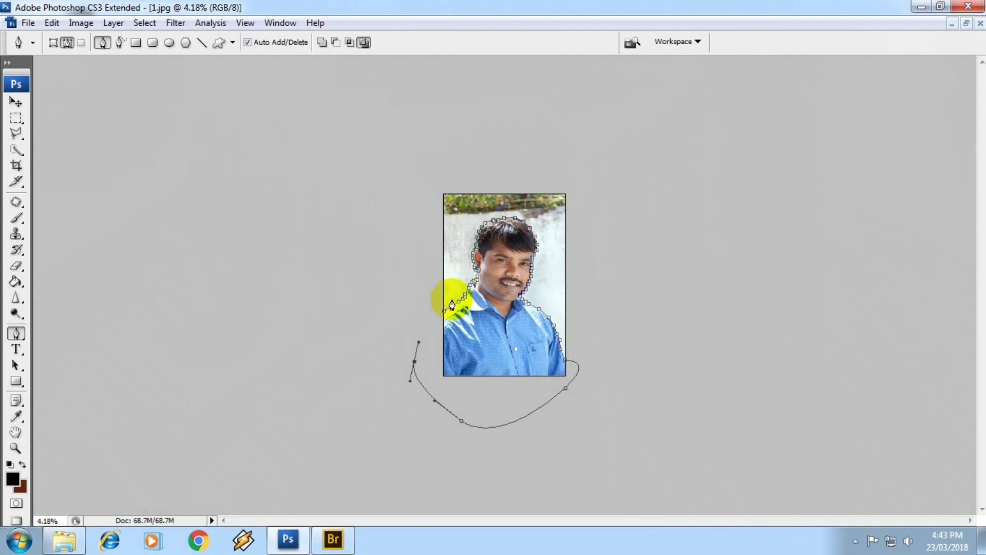
pyautogui.scroll(2, 451, 290)
pyautogui.scroll(3, 496, 273)
pyautogui.scroll(2, 489, 269)
pyautogui.scroll(2, 437, 252)
pyautogui.scroll(2, 425, 243)
pyautogui.scroll(2, 153, 143)
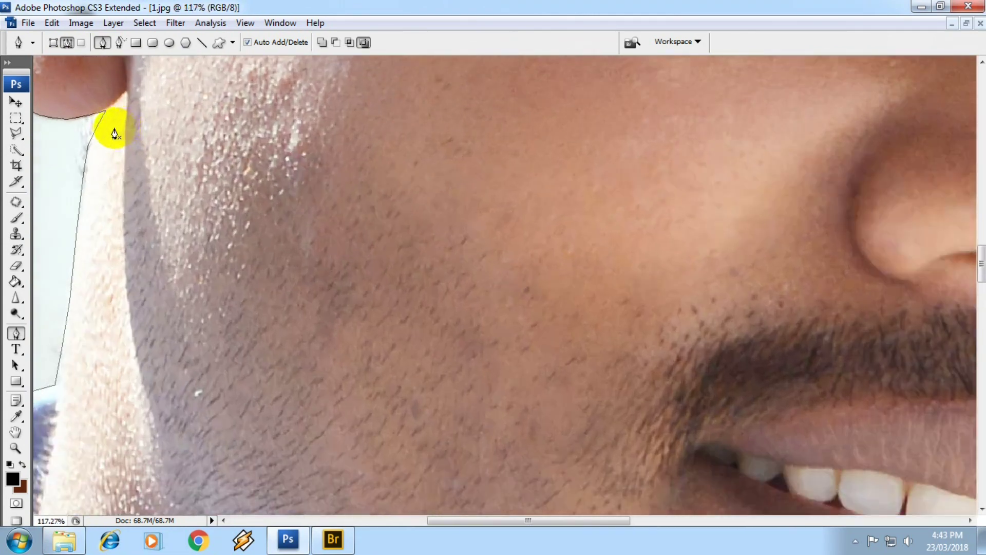
pyautogui.scroll(2, 110, 127)
pyautogui.moveTo(121, 137); pyautogui.dragTo(683, 114)
pyautogui.scroll(-3, 591, 221)
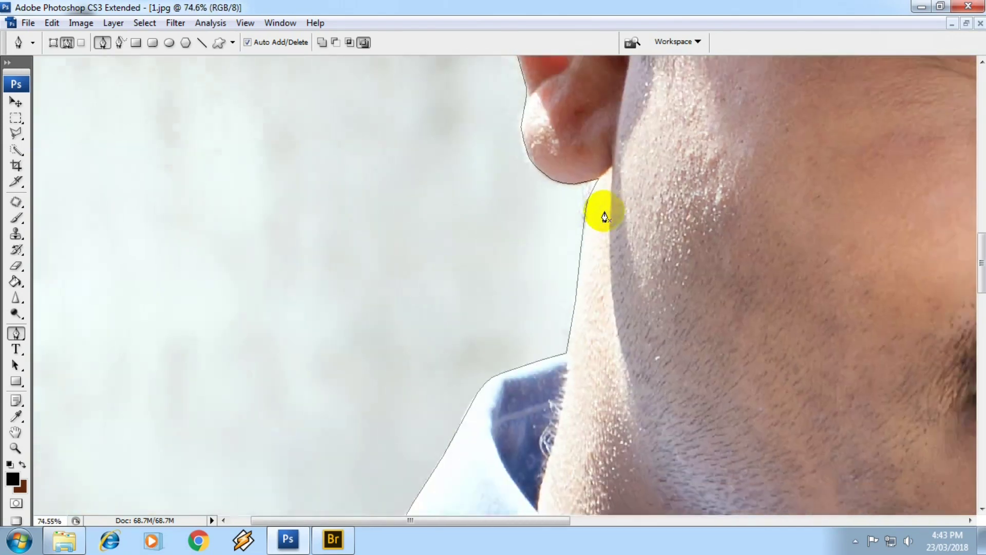
pyautogui.scroll(1, 599, 211)
pyautogui.scroll(1, 590, 211)
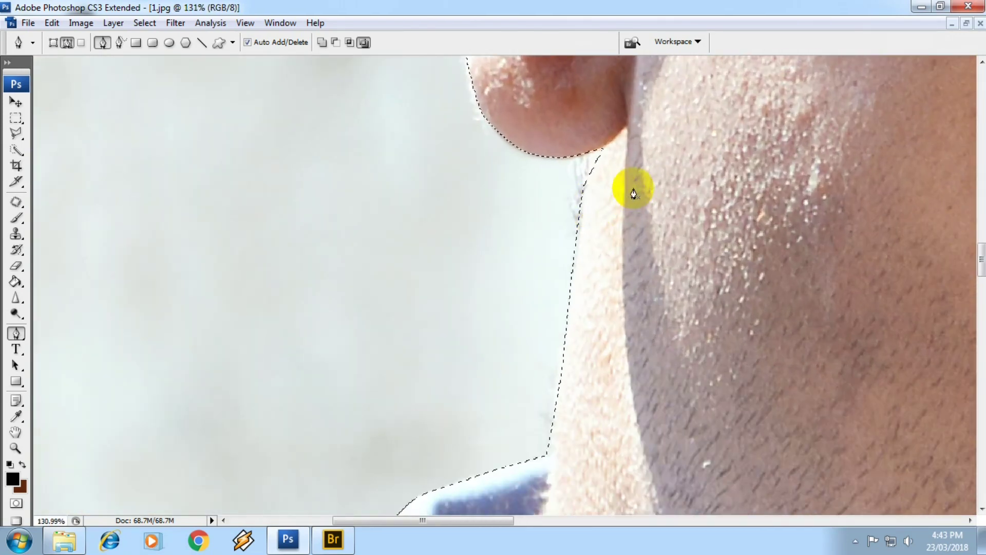
pyautogui.scroll(-3, 637, 198)
pyautogui.scroll(-2, 627, 202)
pyautogui.scroll(-1, 606, 204)
pyautogui.scroll(-1, 596, 205)
pyautogui.scroll(-2, 588, 208)
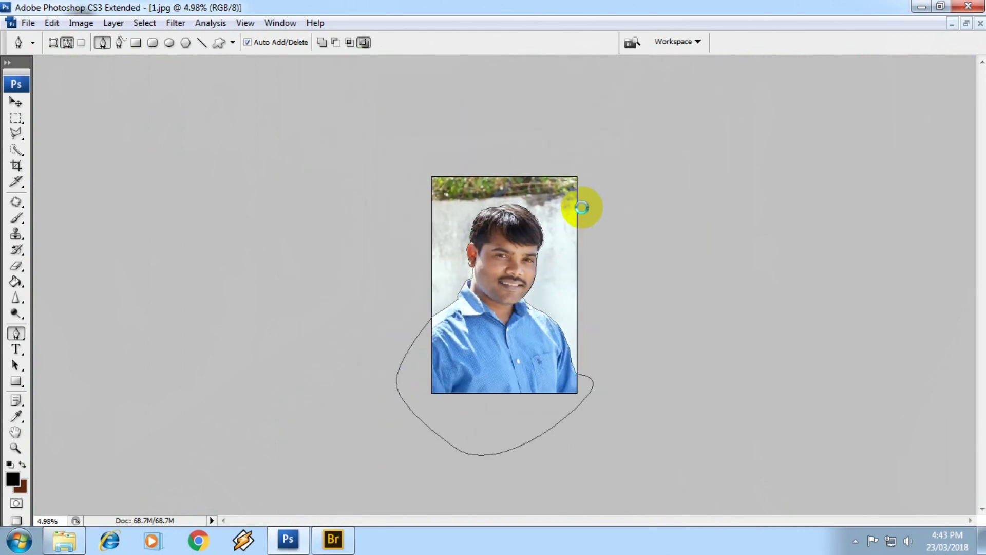
pyautogui.scroll(-1, 558, 206)
pyautogui.scroll(-1, 557, 205)
pyautogui.scroll(1, 557, 205)
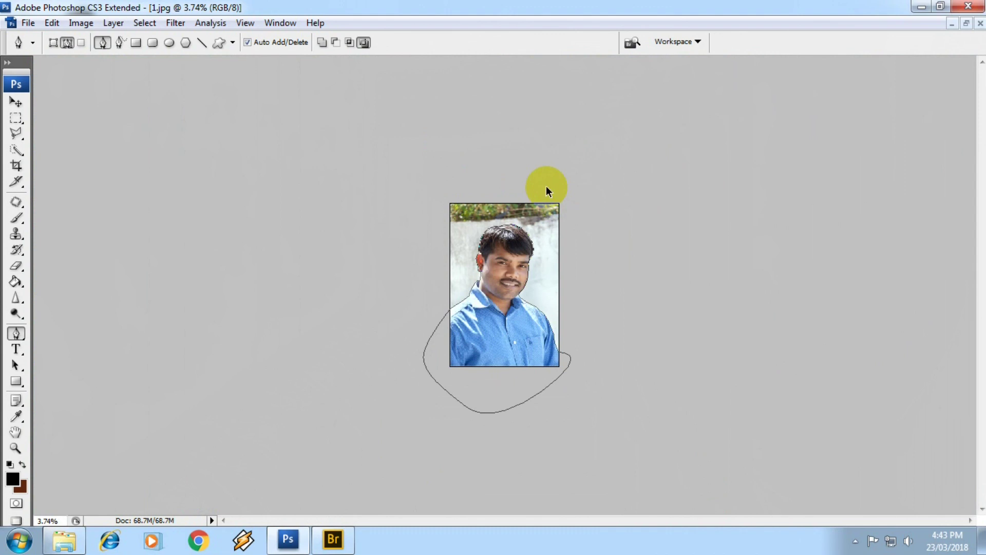
# - Save the portrait as '1 copy.jpg' at JPEG quality 12, then close the document
pyautogui.hotkey('ctrl', 'shift', 's')
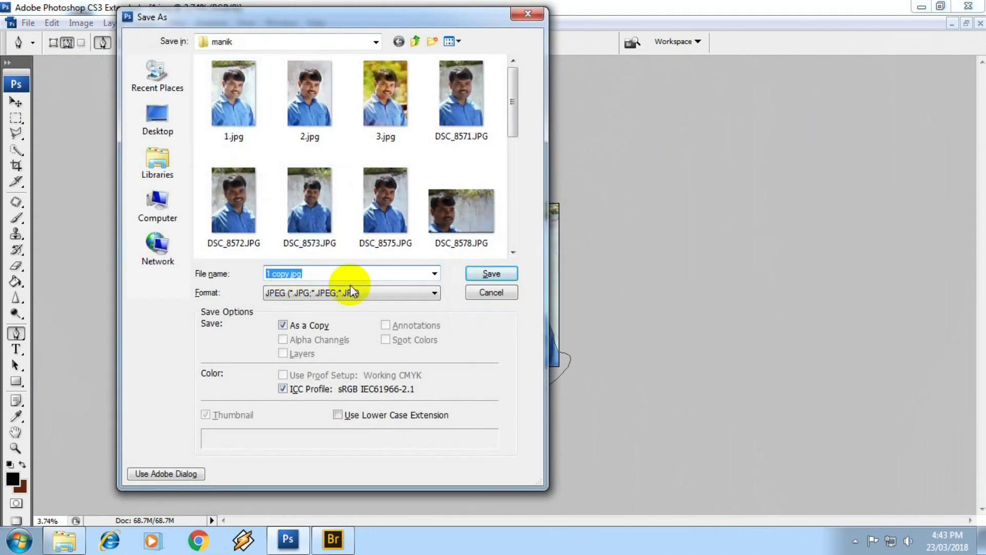
pyautogui.click(500, 275)
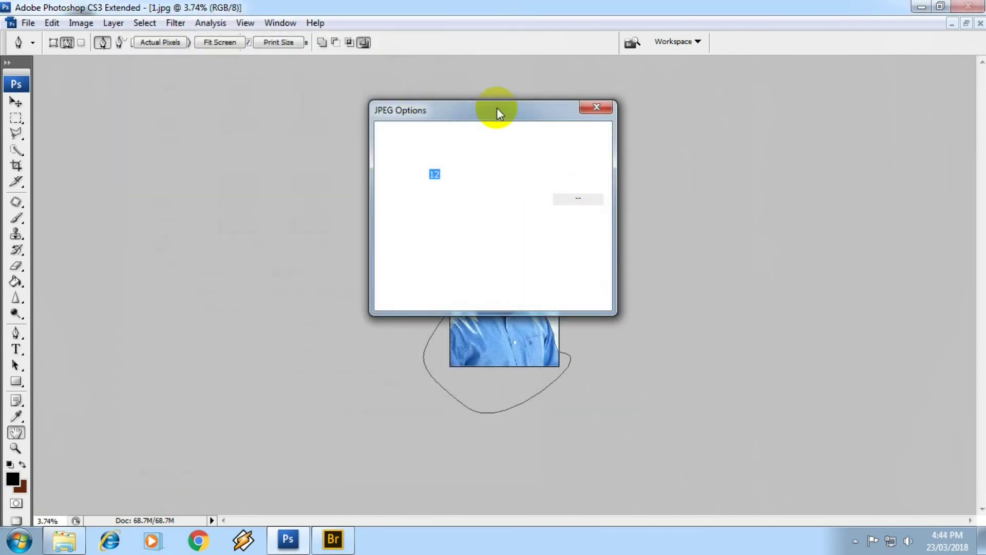
pyautogui.click(574, 139)
pyautogui.press('p')
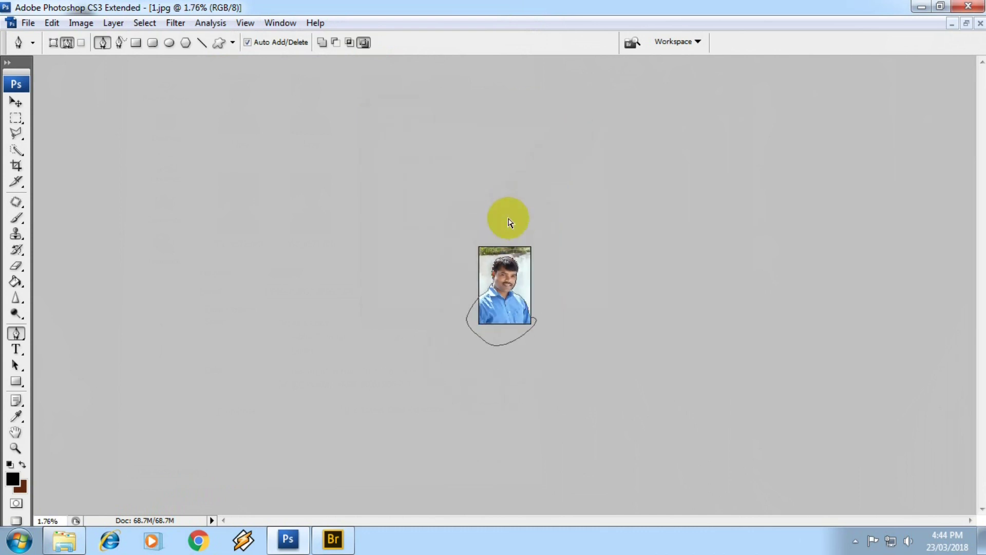
pyautogui.hotkey('ctrl', 'w')
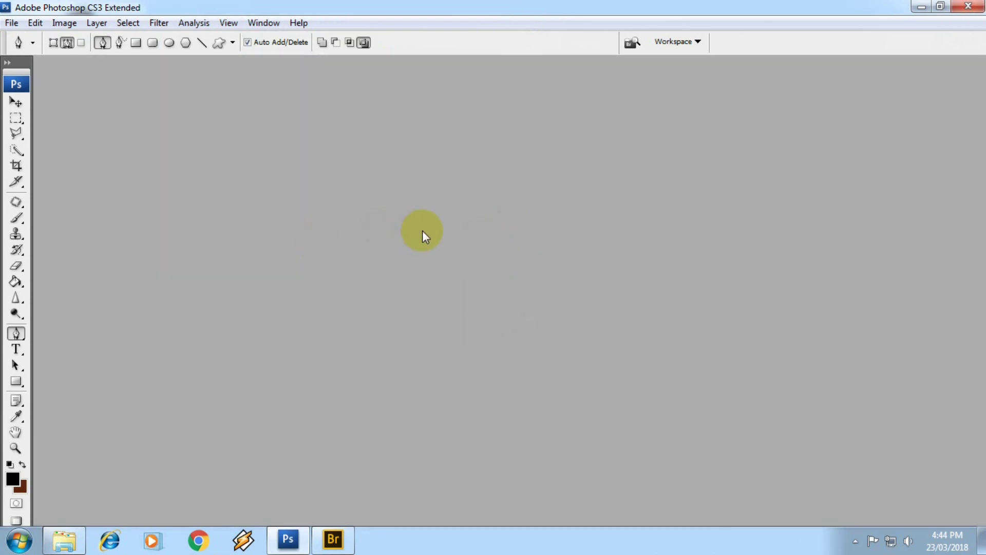
# - Reopen '1 copy.jpg' and show the Paths panel listing its saved Work Path
pyautogui.doubleClick(446, 201)
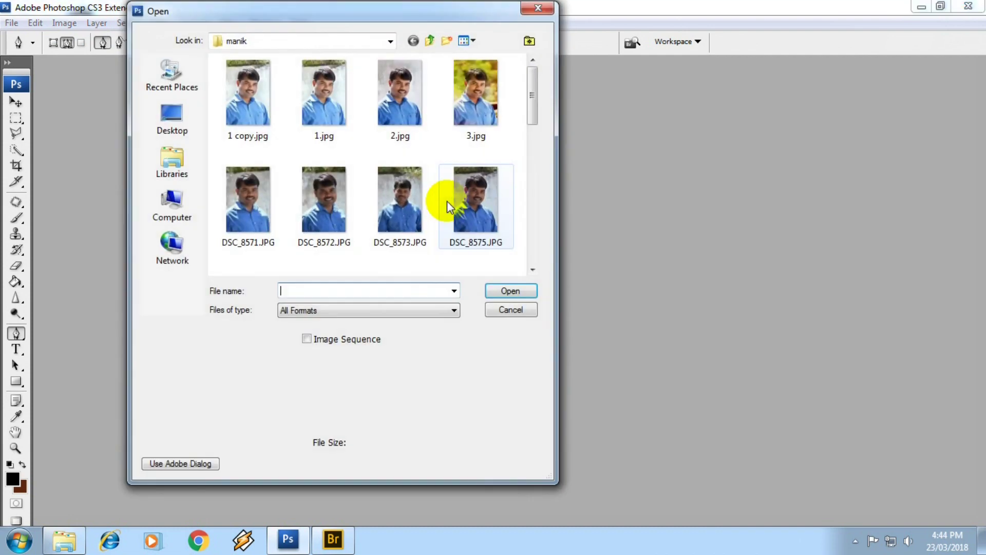
pyautogui.click(247, 100)
pyautogui.doubleClick(248, 100)
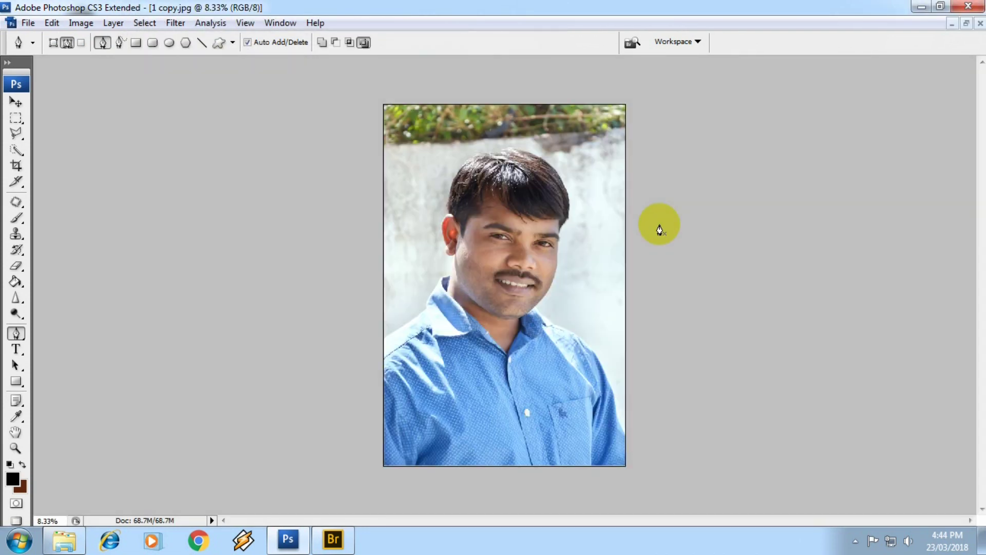
pyautogui.click(536, 198)
pyautogui.press('F7')
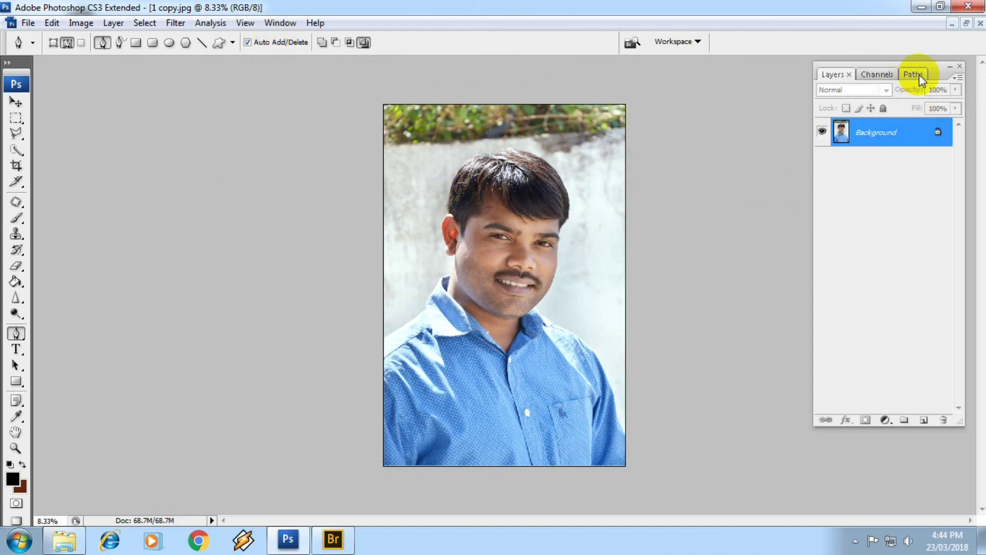
pyautogui.click(919, 75)
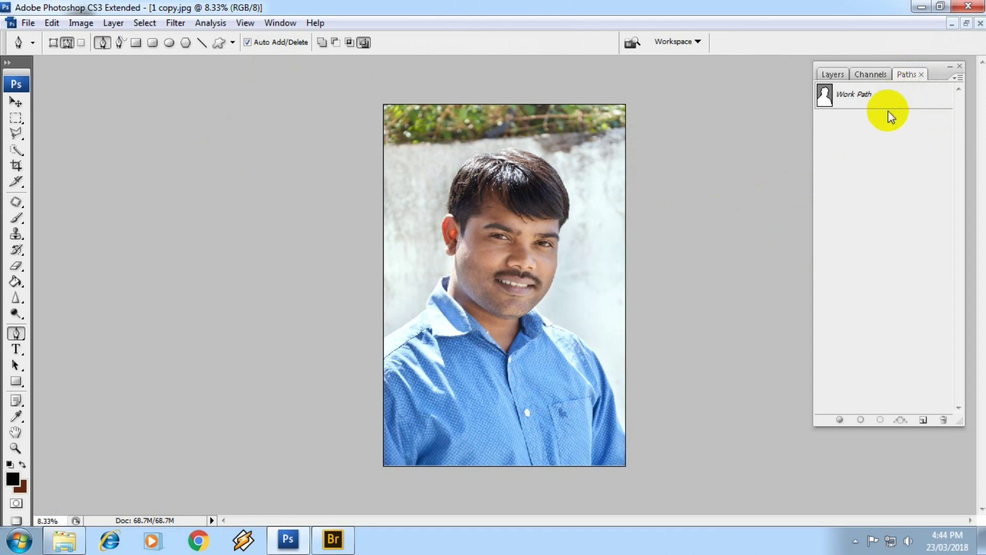
# - Display the Work Path on the photo and zoom to check the outline
pyautogui.click(845, 100)
pyautogui.scroll(5, 487, 257)
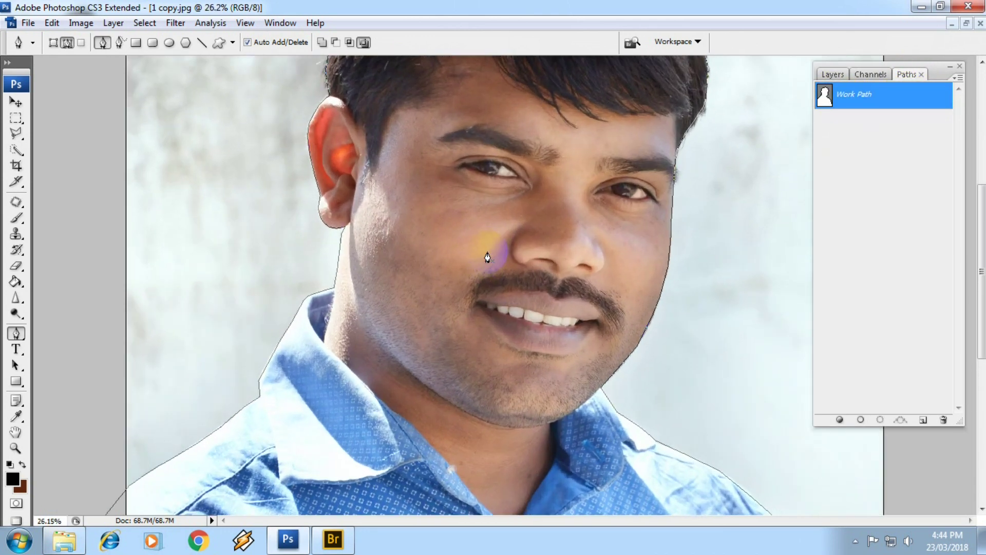
pyautogui.scroll(2, 429, 257)
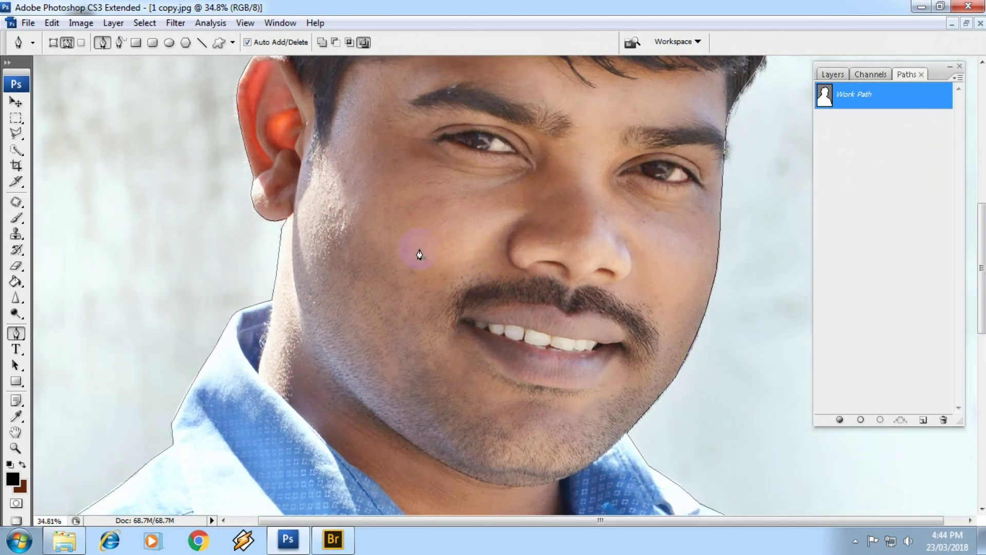
pyautogui.scroll(2, 419, 253)
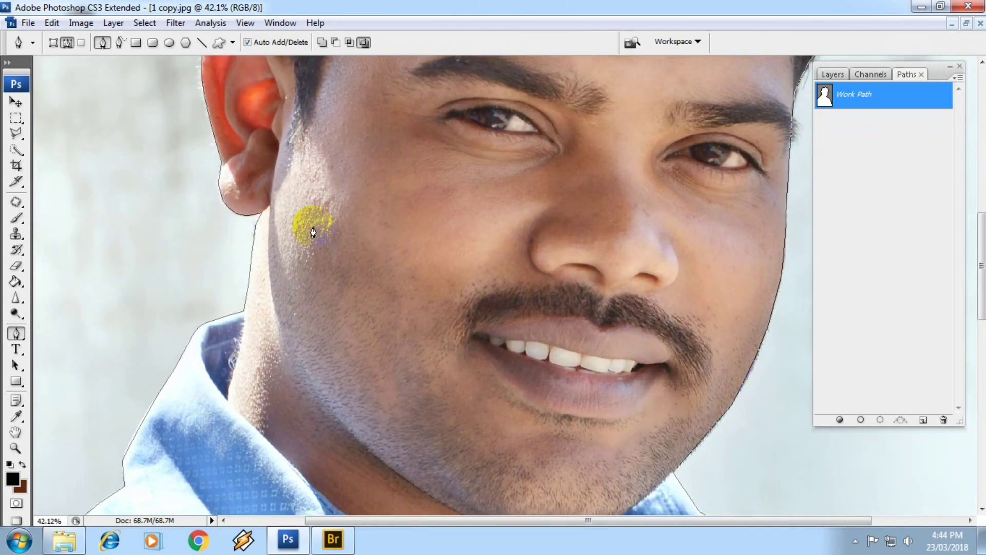
pyautogui.scroll(-2, 314, 227)
pyautogui.scroll(-1, 293, 238)
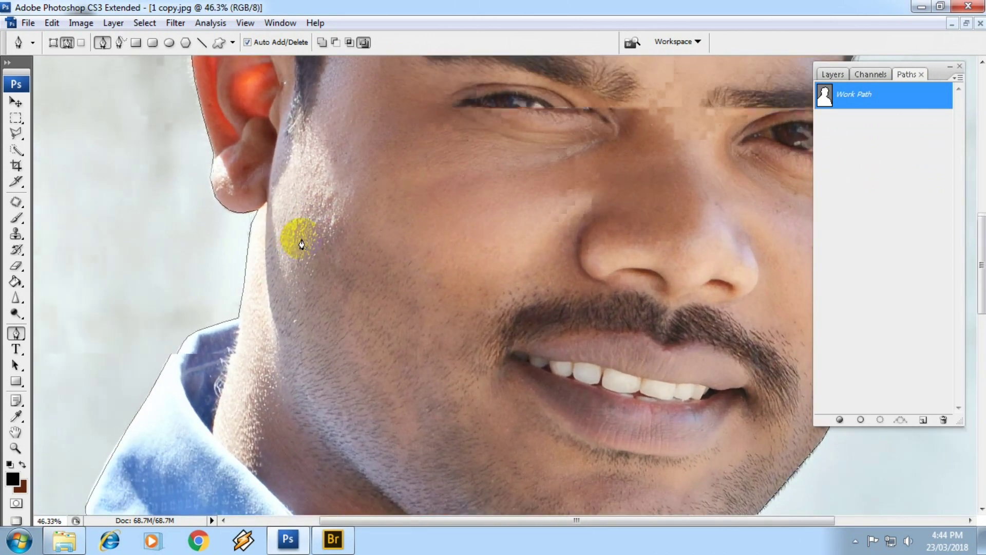
pyautogui.scroll(-3, 295, 243)
pyautogui.scroll(-1, 478, 215)
pyautogui.scroll(-3, 478, 216)
pyautogui.scroll(2, 447, 213)
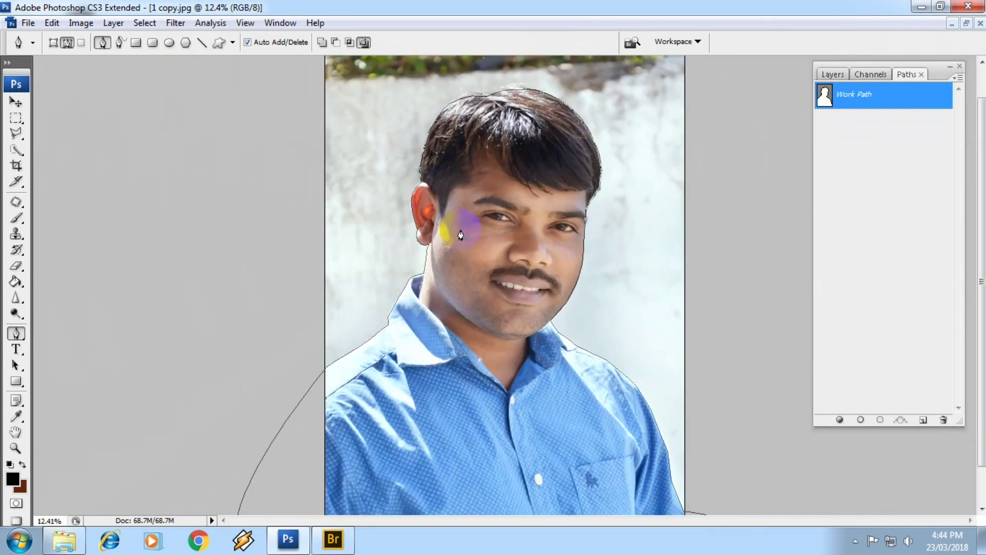
# - Convert the Work Path into an active selection around the man
pyautogui.hotkey('ctrl', 'Return')
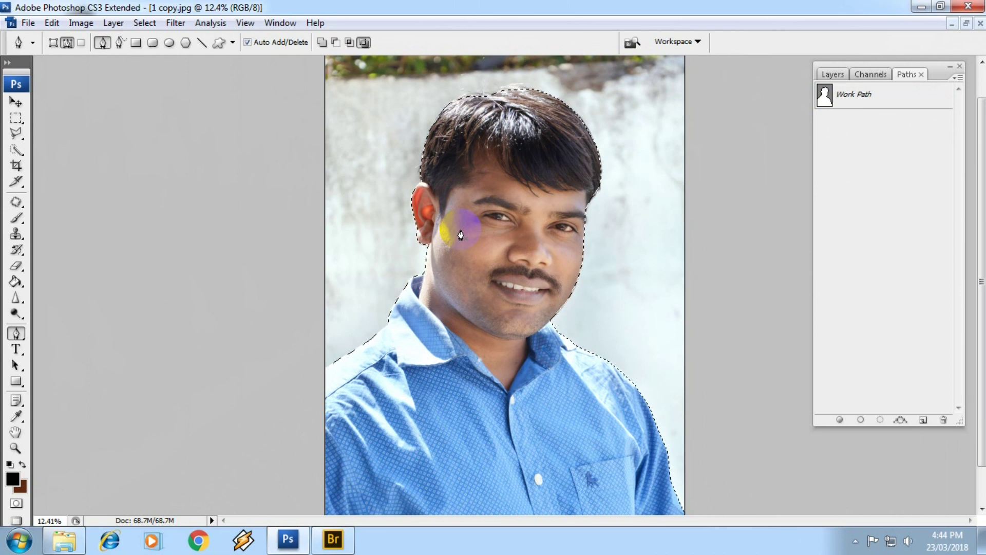
pyautogui.scroll(4, 462, 154)
pyautogui.scroll(2, 390, 226)
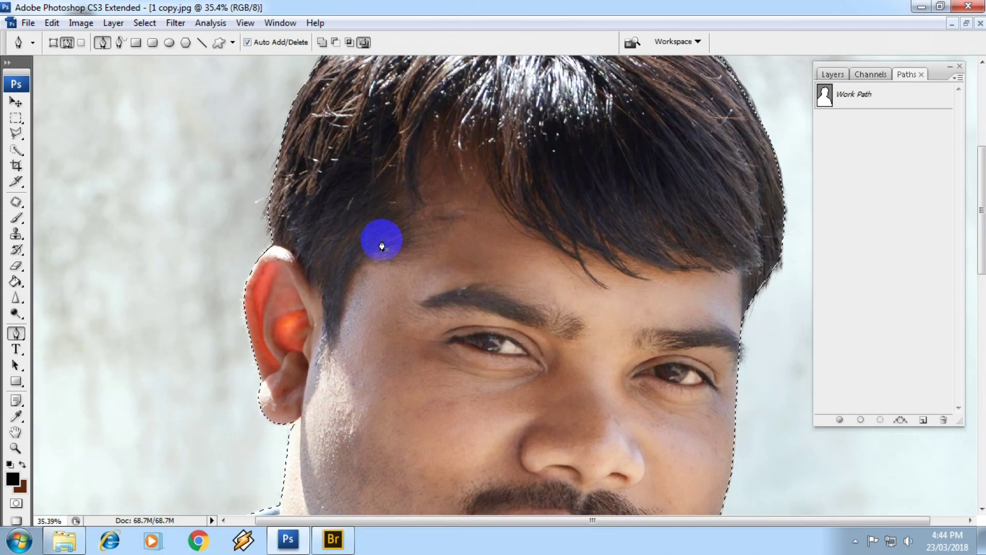
pyautogui.scroll(2, 350, 278)
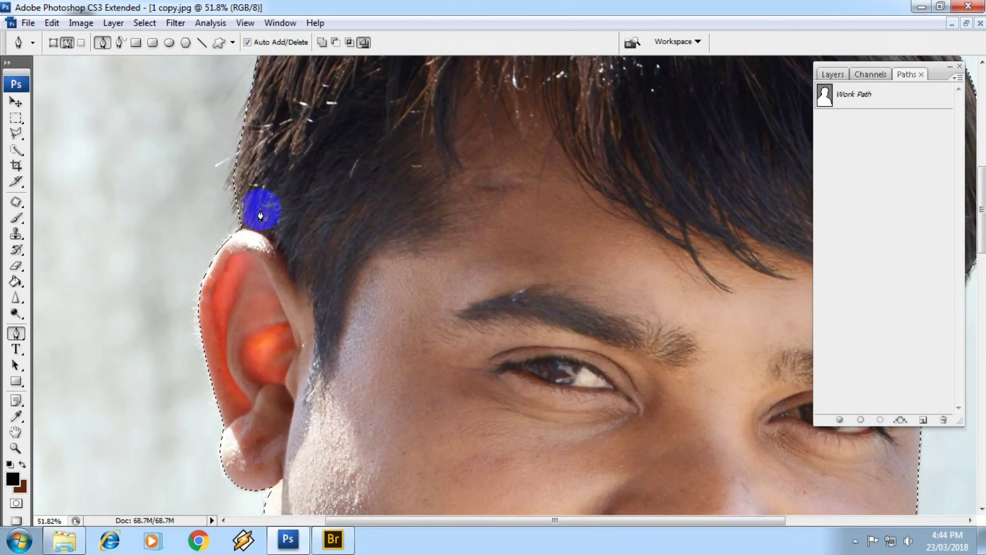
# - Return to the Layers panel and abandon an accidentally started Solid Color fill layer
pyautogui.scroll(-3, 391, 211)
pyautogui.scroll(-2, 524, 212)
pyautogui.scroll(-1, 716, 238)
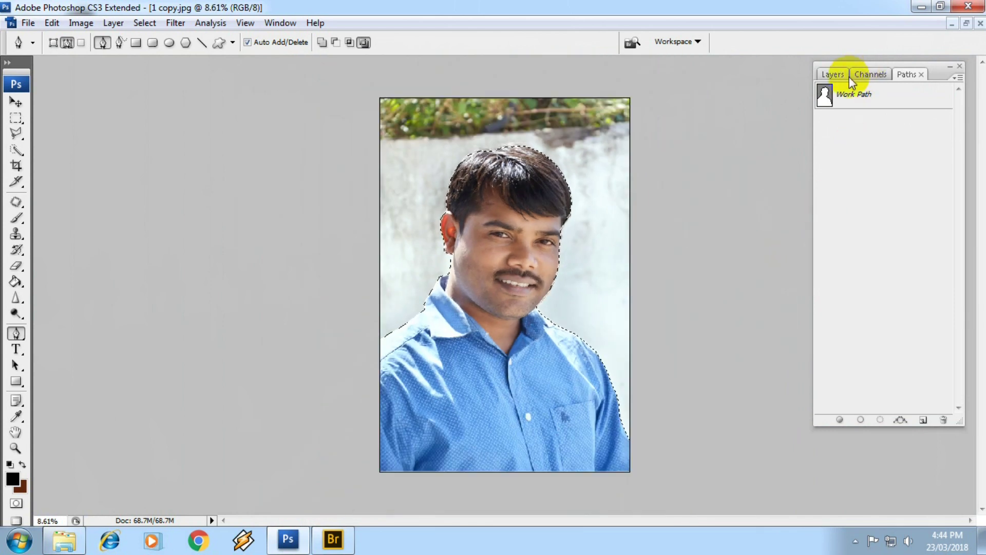
pyautogui.click(831, 75)
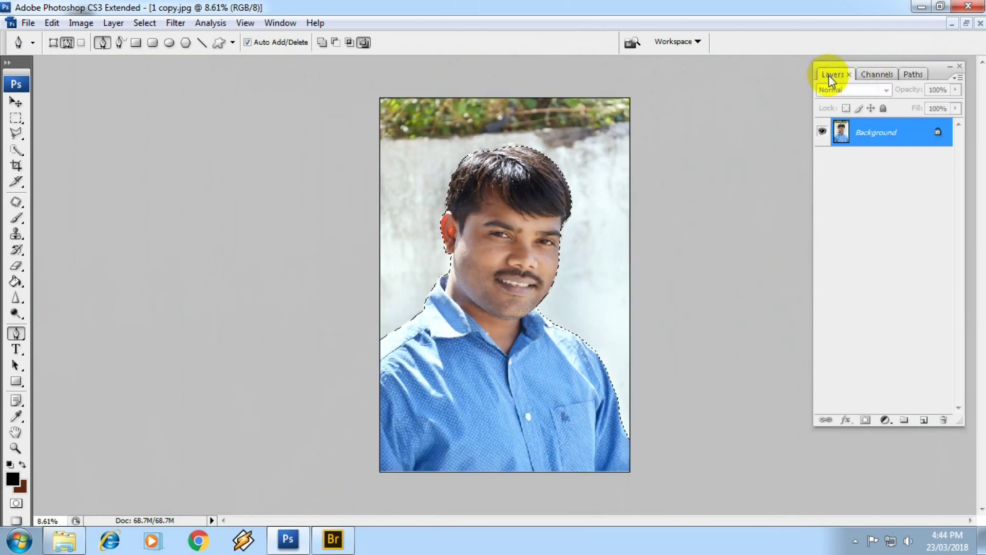
pyautogui.click(887, 420)
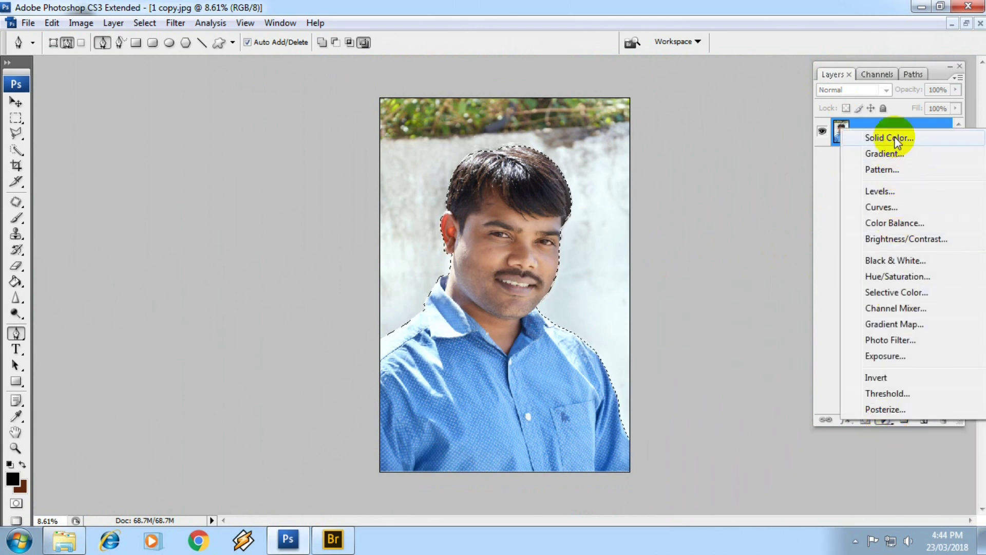
pyautogui.click(894, 137)
pyautogui.press('Escape')
pyautogui.press('p')
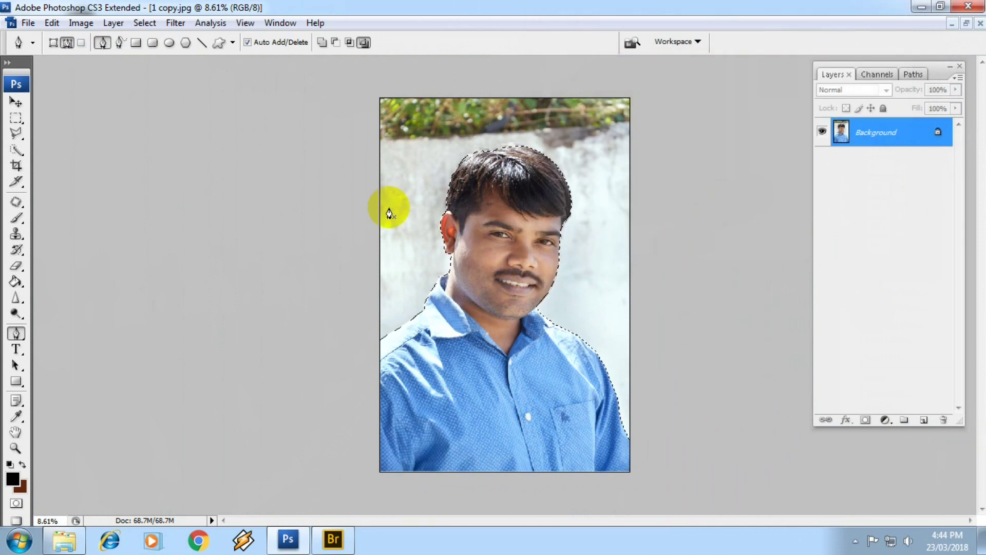
# - Apply Select Inverse from the Rectangular Marquee context menu so the background is selected
pyautogui.click(16, 118)
pyautogui.rightClick(496, 227)
pyautogui.click(519, 250)
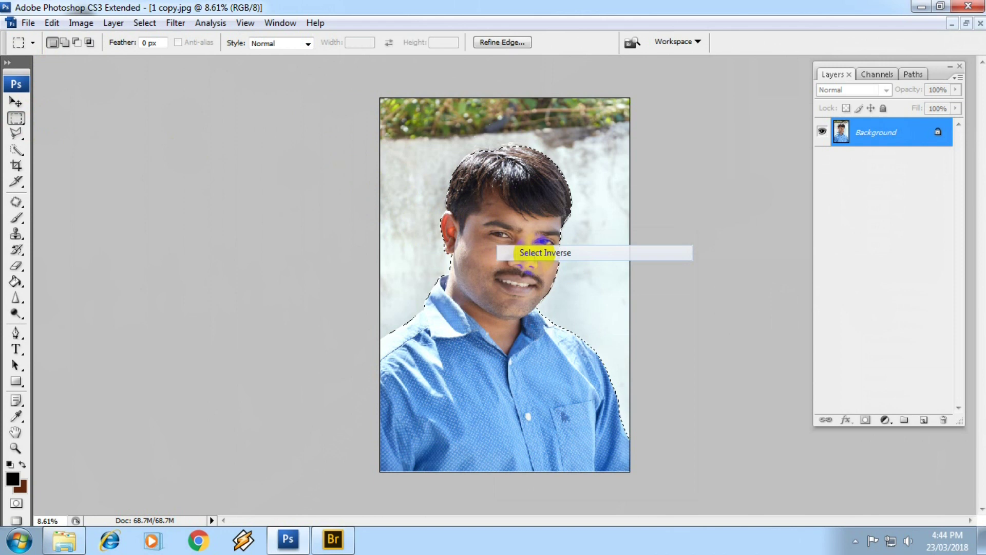
pyautogui.click(885, 420)
# - Add a Gradient Fill layer using the pink-to-white gradient, with the pink stop moved to the start
pyautogui.click(884, 153)
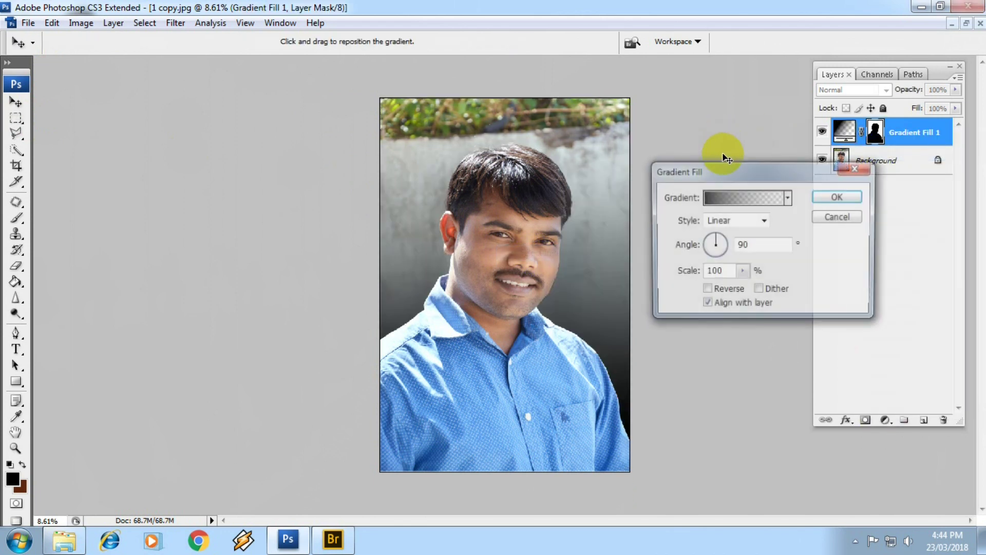
pyautogui.click(735, 198)
pyautogui.click(790, 102)
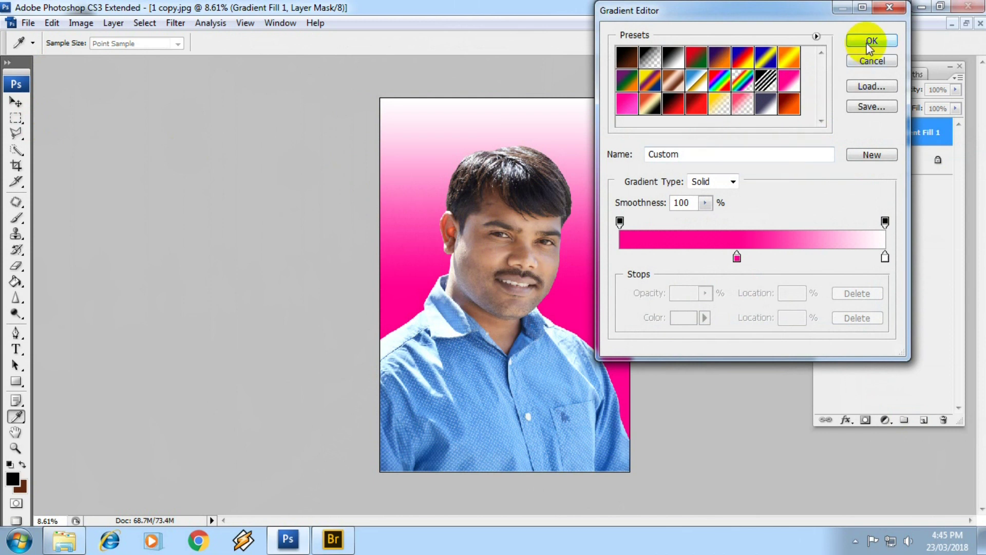
pyautogui.moveTo(781, 113); pyautogui.dragTo(760, 123)
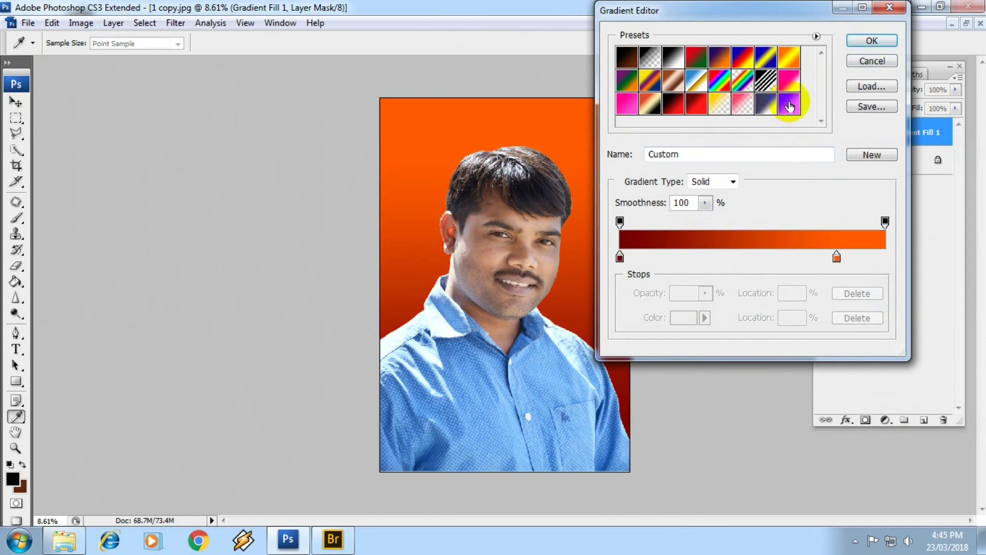
pyautogui.click(798, 99)
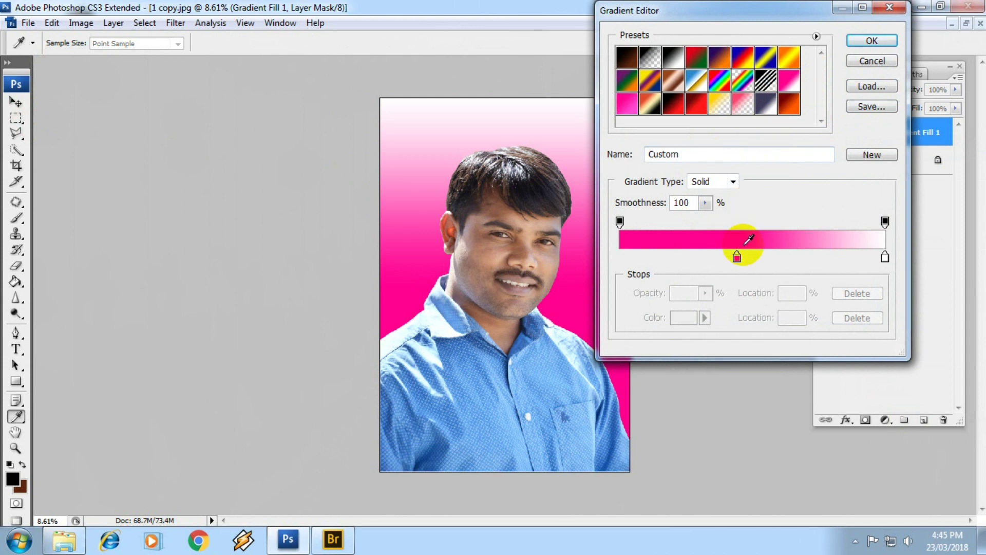
pyautogui.moveTo(737, 257); pyautogui.dragTo(620, 257)
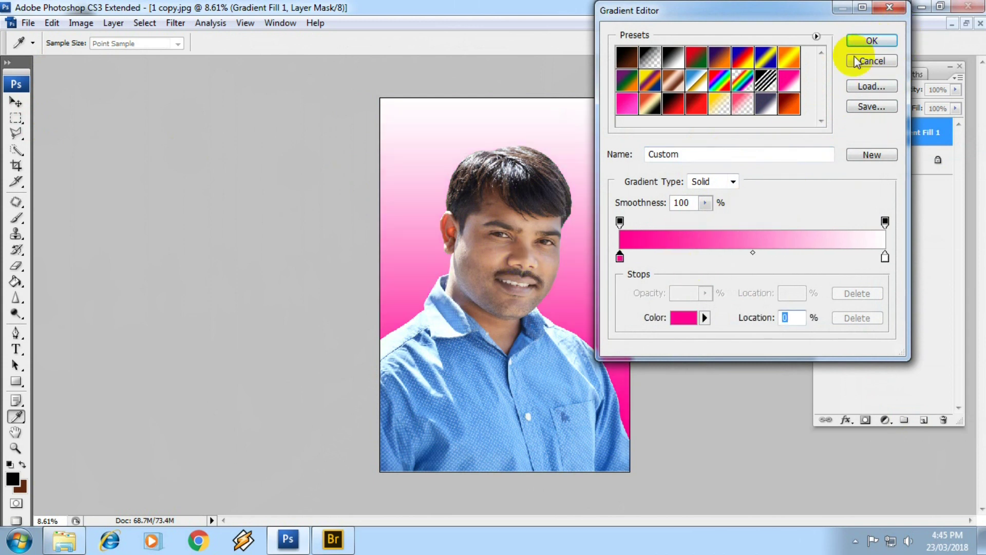
pyautogui.click(872, 40)
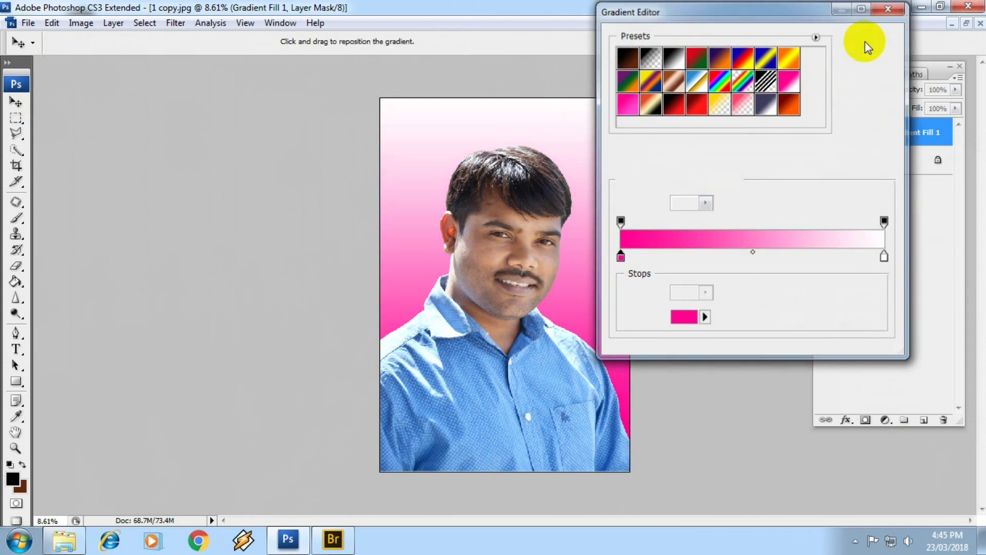
# - Make the gradient Radial and Reversed, centred behind the man's face, and apply it
pyautogui.click(734, 221)
pyautogui.click(719, 247)
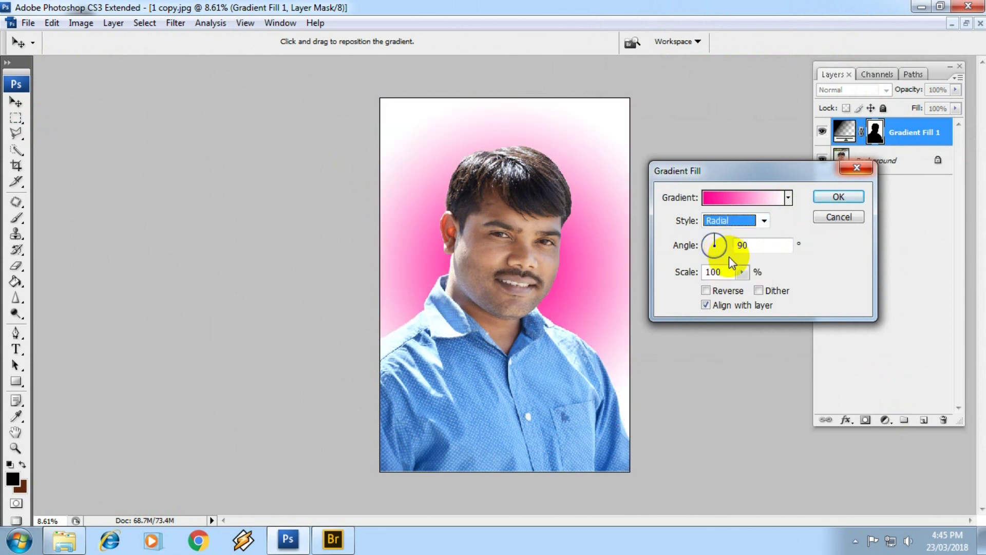
pyautogui.click(706, 290)
pyautogui.moveTo(565, 281)
pyautogui.mouseDown()
pyautogui.moveTo(568, 220)
pyautogui.moveTo(556, 302)
pyautogui.mouseUp()
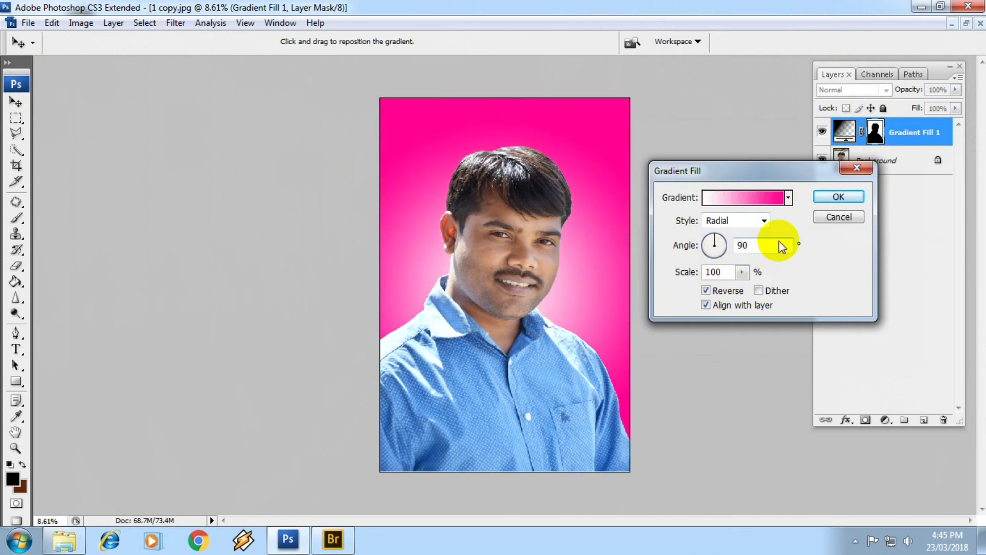
pyautogui.click(822, 198)
# - Zoom in closely on the face and ear to inspect the cutout edges
pyautogui.press('m')
pyautogui.moveTo(528, 290)
pyautogui.mouseDown()
pyautogui.moveTo(429, 195)
pyautogui.moveTo(440, 208)
pyautogui.moveTo(418, 268)
pyautogui.mouseUp()
pyautogui.click(329, 205)
pyautogui.scroll(5, 419, 173)
# - Inspect the hair, ear and collar edges against the pink gradient, then bring Adobe Bridge forward
pyautogui.scroll(2, 418, 269)
pyautogui.scroll(-2, 445, 139)
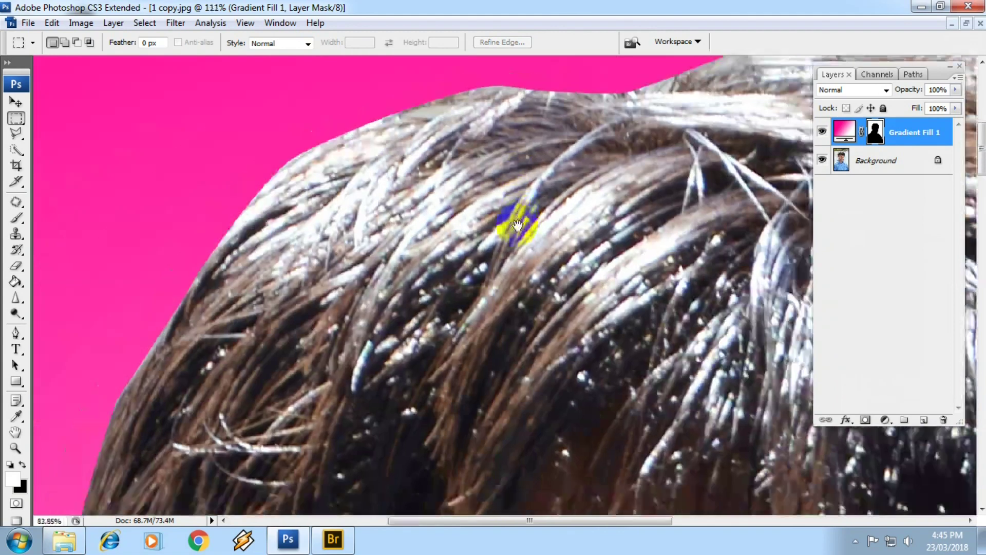
pyautogui.scroll(-2, 518, 220)
pyautogui.scroll(-3, 458, 260)
pyautogui.scroll(-3, 543, 267)
pyautogui.scroll(-3, 543, 266)
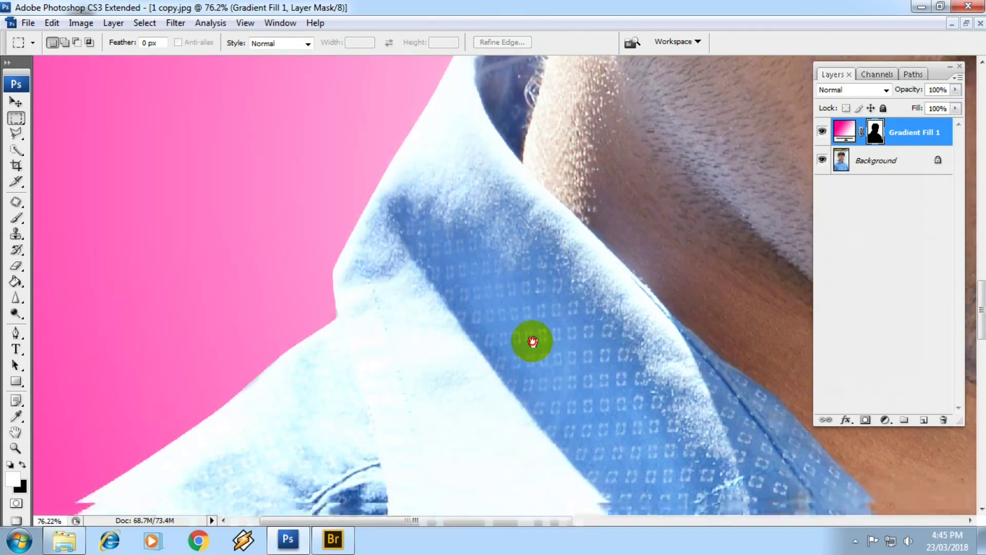
pyautogui.scroll(2, 533, 341)
pyautogui.scroll(5, 503, 374)
pyautogui.scroll(3, 491, 511)
pyautogui.scroll(5, 532, 225)
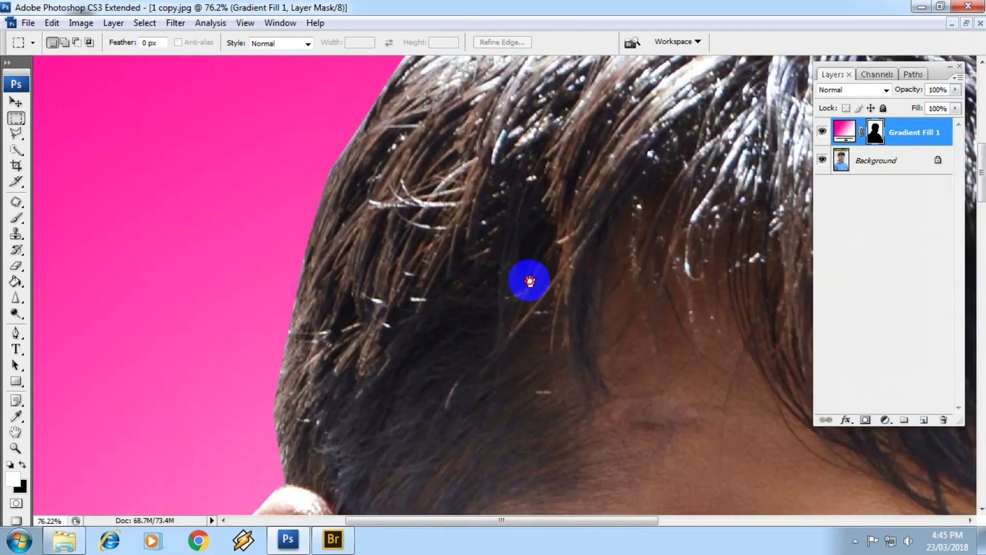
pyautogui.scroll(5, 429, 403)
pyautogui.scroll(-1, 584, 220)
pyautogui.scroll(-2, 576, 259)
pyautogui.scroll(-1, 654, 421)
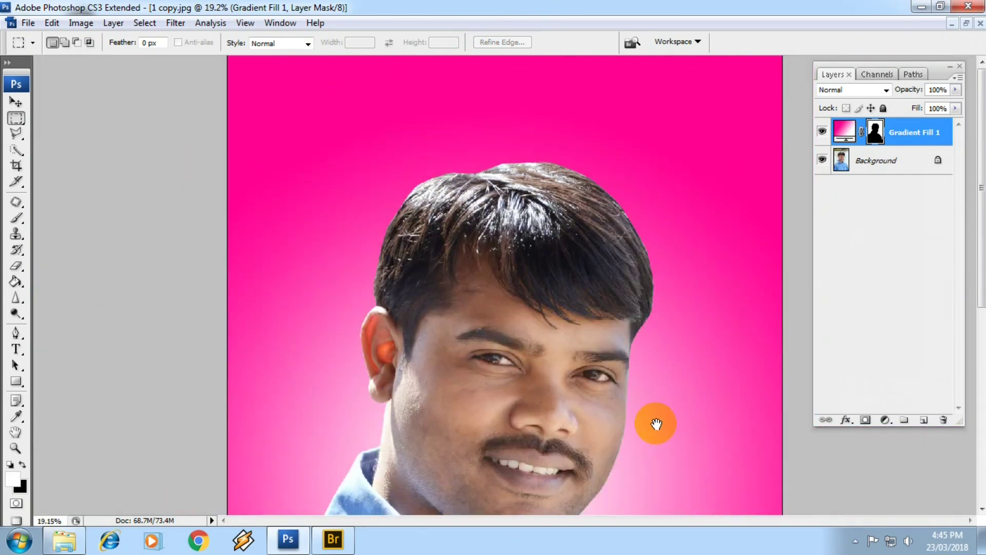
pyautogui.scroll(2, 334, 269)
pyautogui.scroll(2, 265, 297)
pyautogui.scroll(2, 278, 389)
pyautogui.scroll(-3, 335, 149)
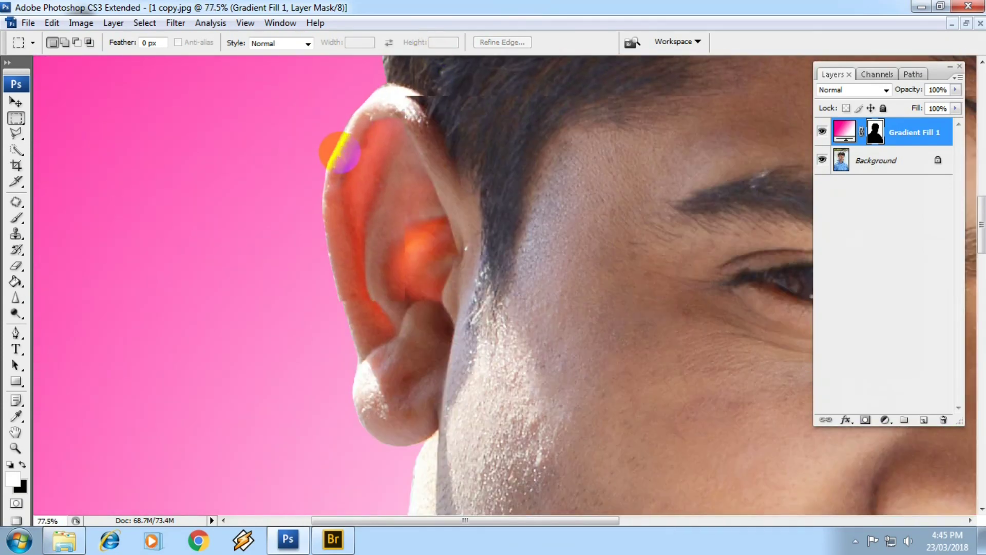
pyautogui.scroll(2, 330, 150)
pyautogui.scroll(-5, 546, 95)
pyautogui.scroll(-3, 546, 95)
pyautogui.scroll(-3, 546, 95)
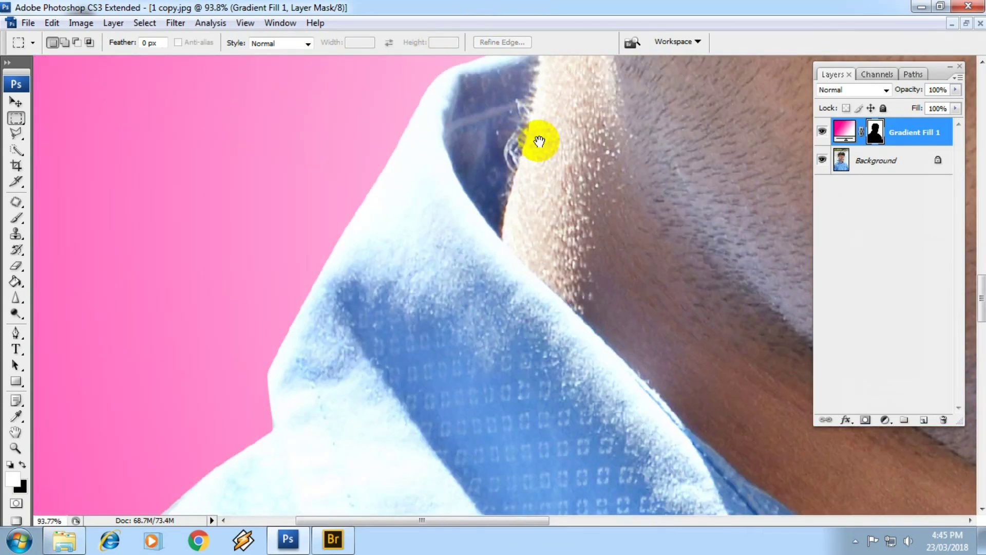
pyautogui.scroll(-3, 535, 139)
pyautogui.scroll(-2, 489, 215)
pyautogui.scroll(1, 508, 480)
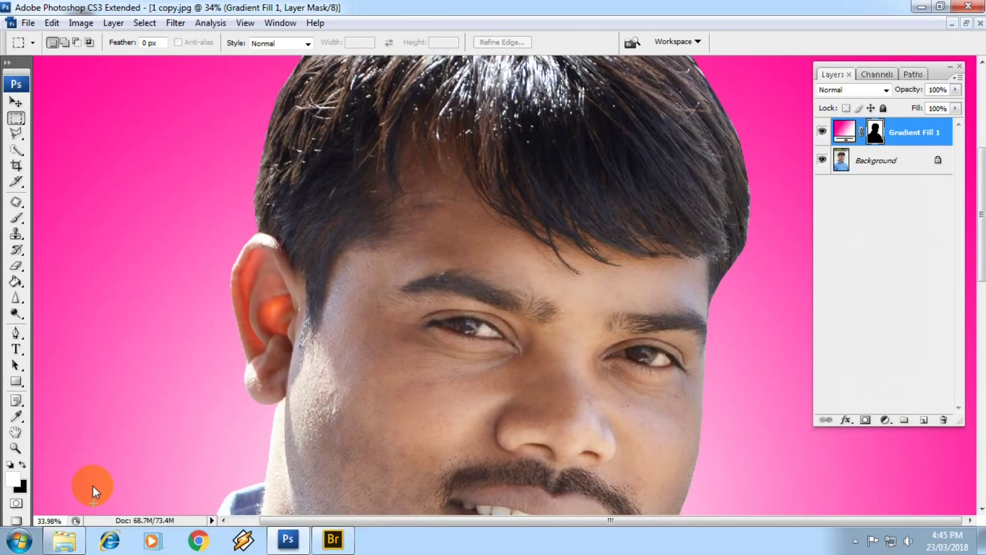
pyautogui.click(338, 542)
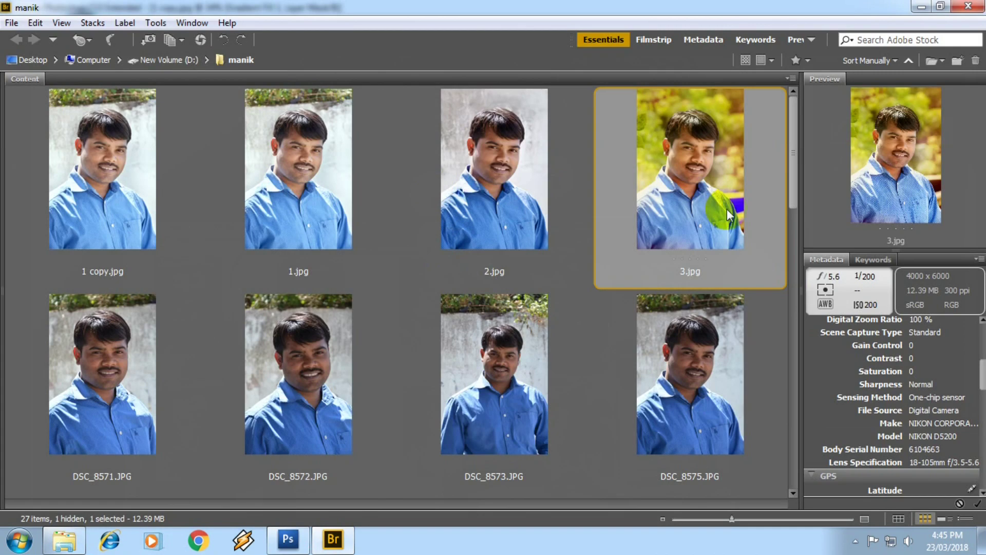
# - Preview 3.jpg full screen in Bridge, zooming in to inspect it at full size
pyautogui.press('space')
pyautogui.moveTo(474, 195)
pyautogui.mouseDown()
pyautogui.moveTo(396, 232)
pyautogui.moveTo(489, 315)
pyautogui.moveTo(353, 536)
pyautogui.moveTo(470, 220)
pyautogui.moveTo(480, 352)
pyautogui.moveTo(53, 97)
pyautogui.moveTo(387, 7)
pyautogui.moveTo(875, 6)
pyautogui.mouseUp()
pyautogui.click(711, 249)
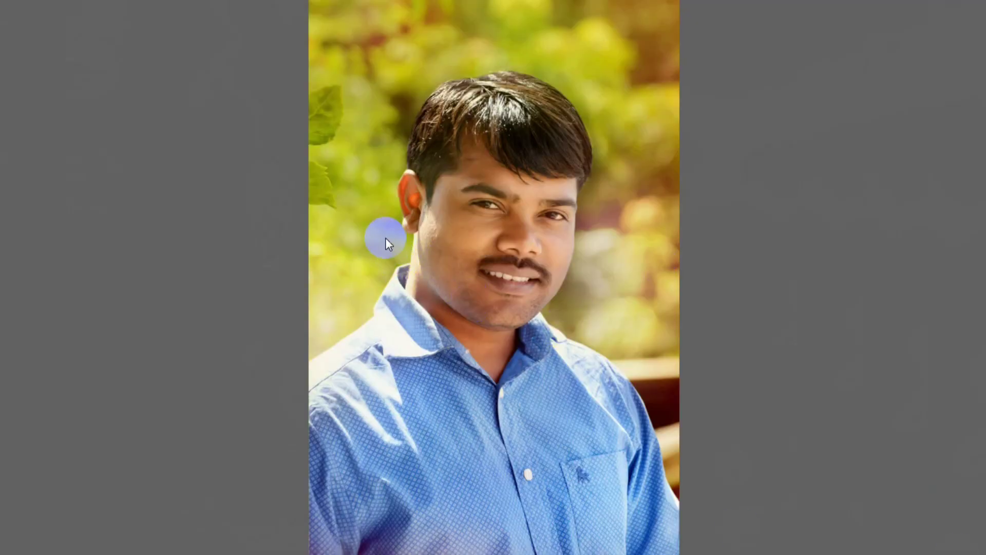
pyautogui.press('Escape')
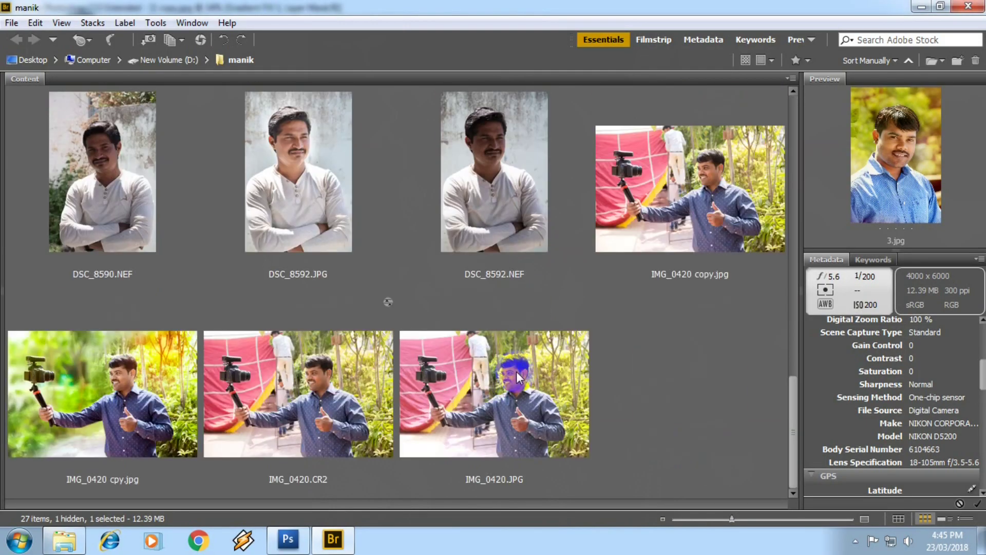
# - Preview IMG_0420 cpy.jpg full screen, zoom on the camera, then return to Photoshop
pyautogui.click(115, 383)
pyautogui.press('space')
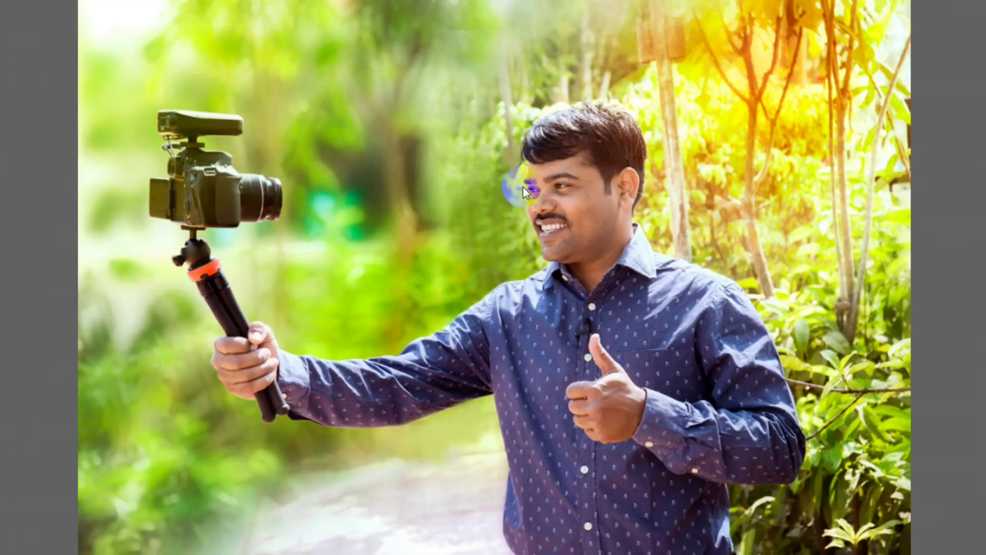
pyautogui.click(528, 200)
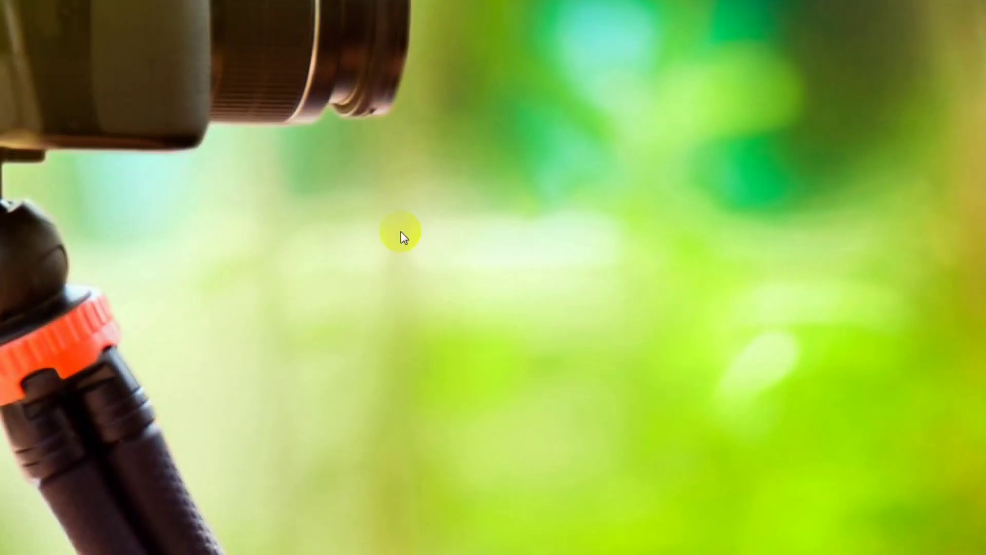
pyautogui.click(539, 272)
pyautogui.moveTo(538, 309); pyautogui.dragTo(428, 315)
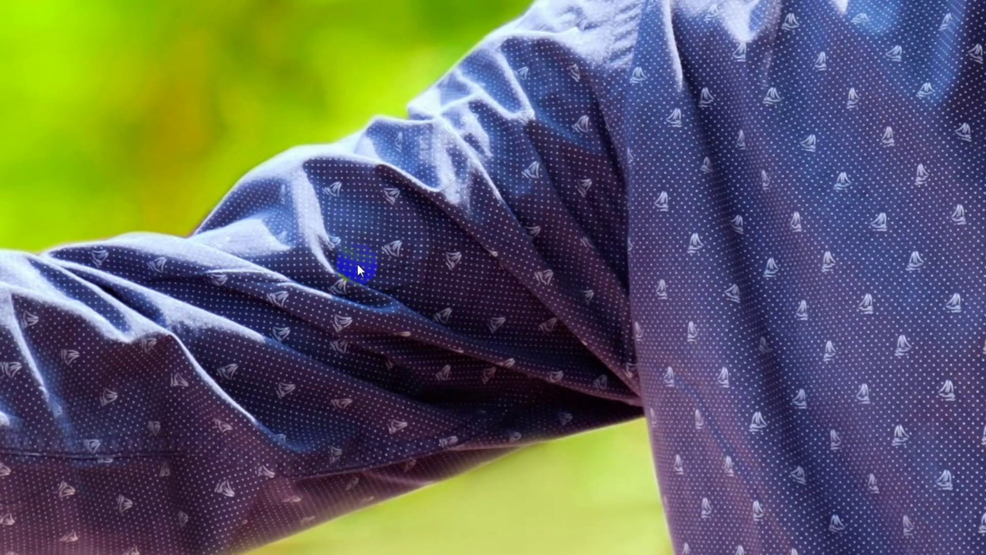
pyautogui.press('Escape')
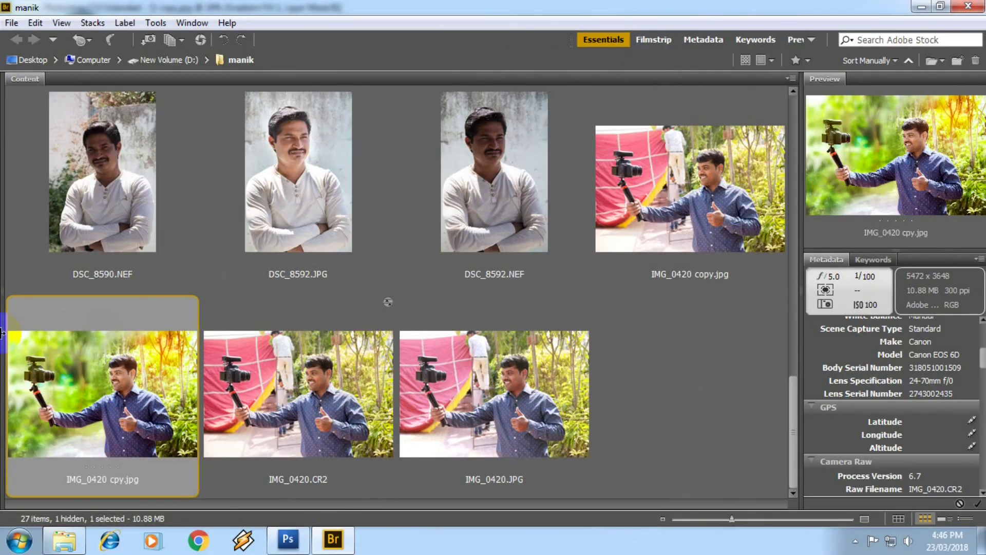
pyautogui.click(922, 9)
pyautogui.click(510, 160)
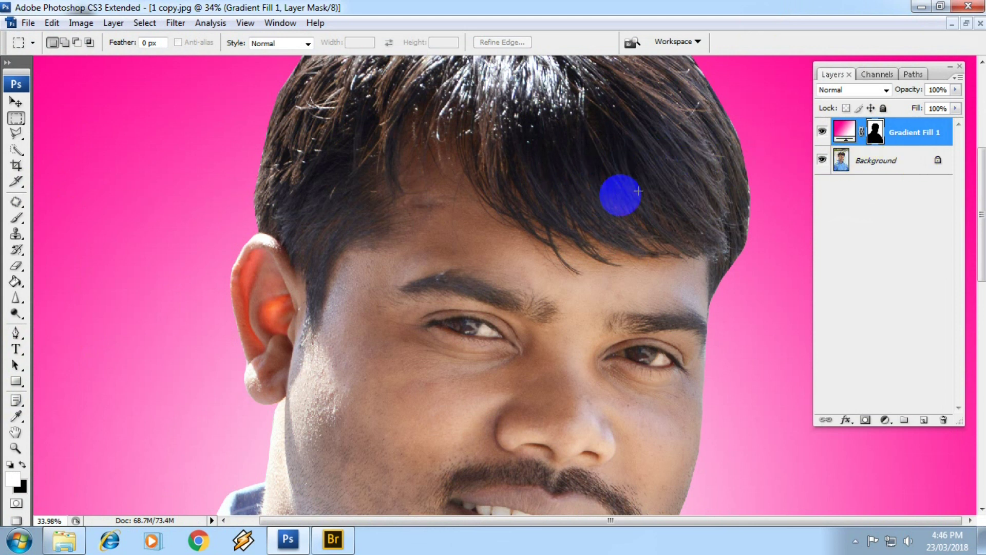
# - Delete the Gradient Fill 1 layer and duplicate the photo as Layer 1
pyautogui.press('v')
pyautogui.press('Delete')
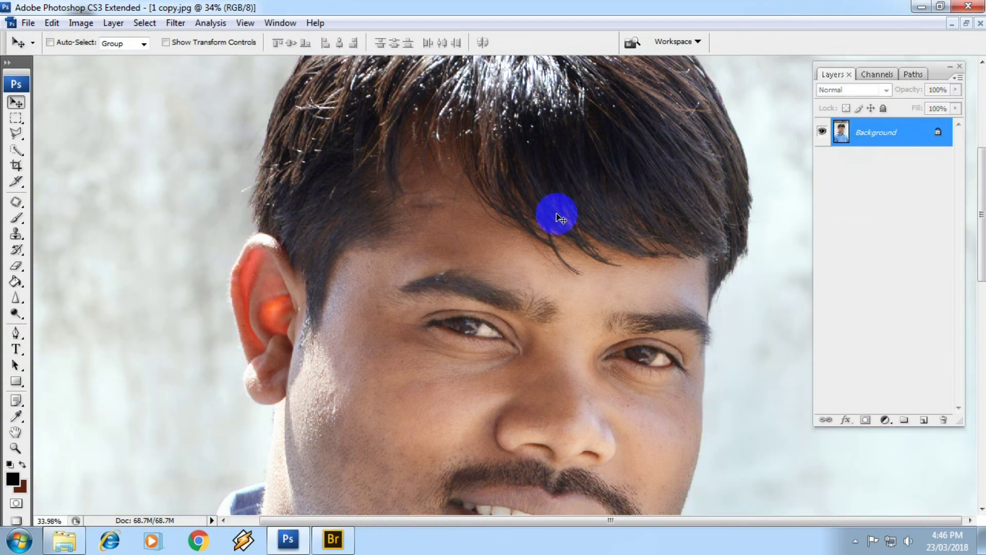
pyautogui.hotkey('ctrl', '0')
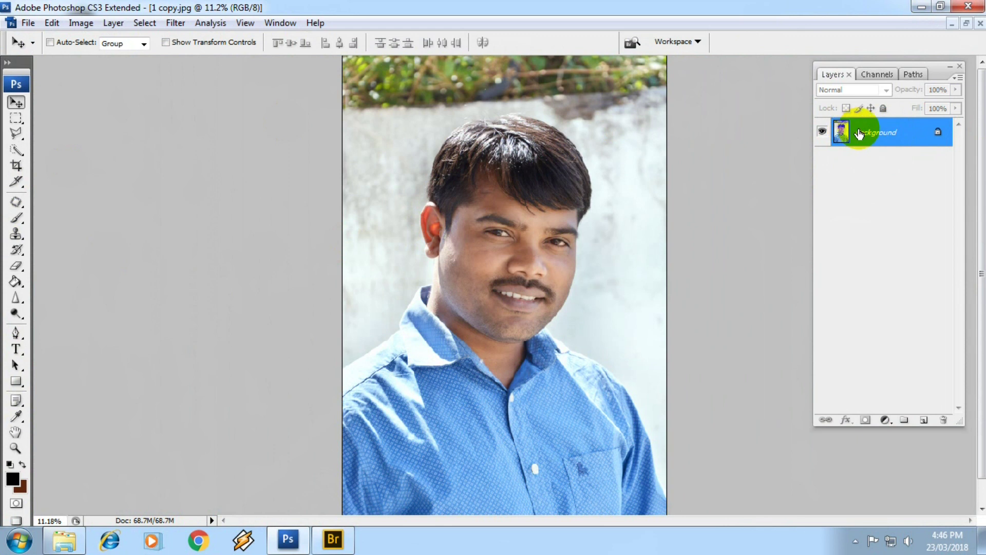
pyautogui.hotkey('ctrl', 'j')
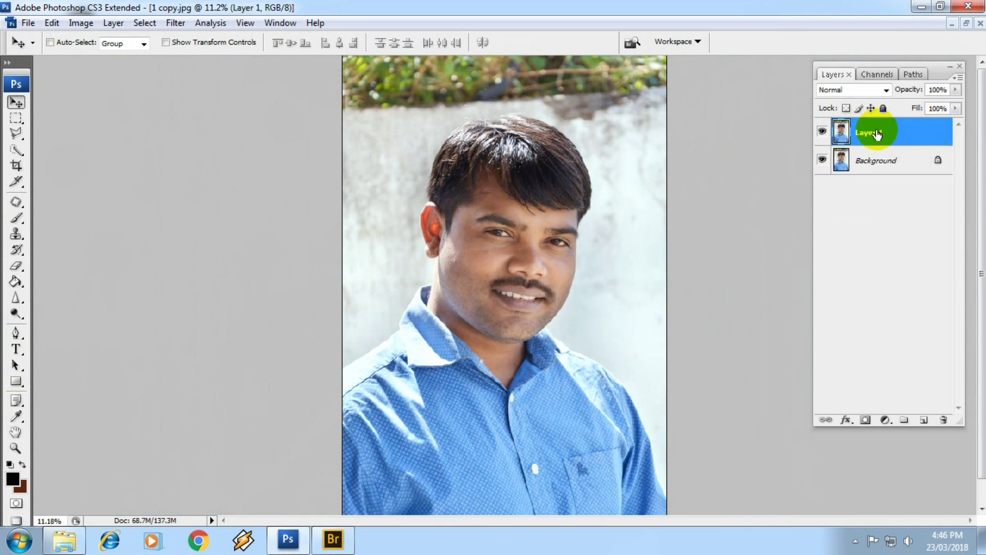
# - Load the Work Path as a selection around the man's outline
pyautogui.click(916, 73)
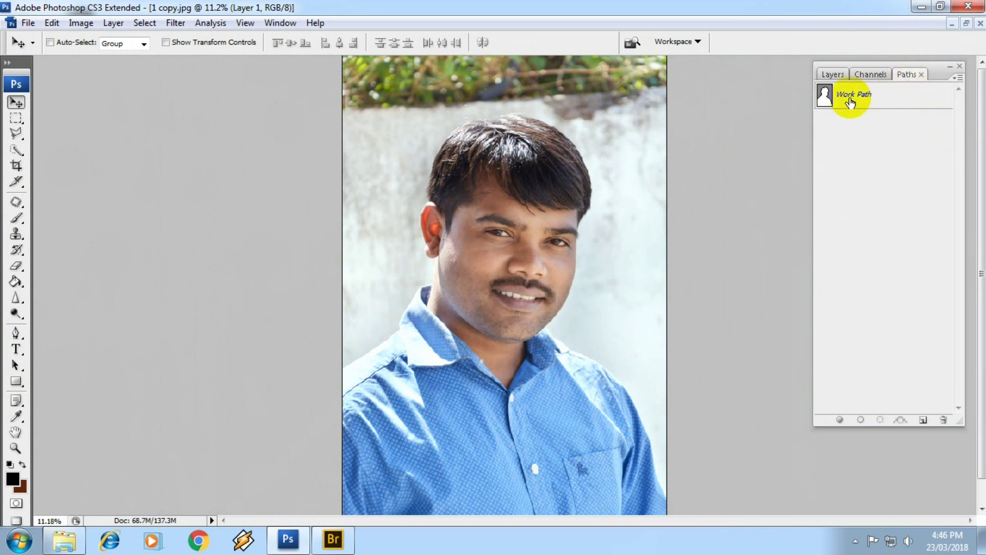
pyautogui.hotkey('ctrl', '0')
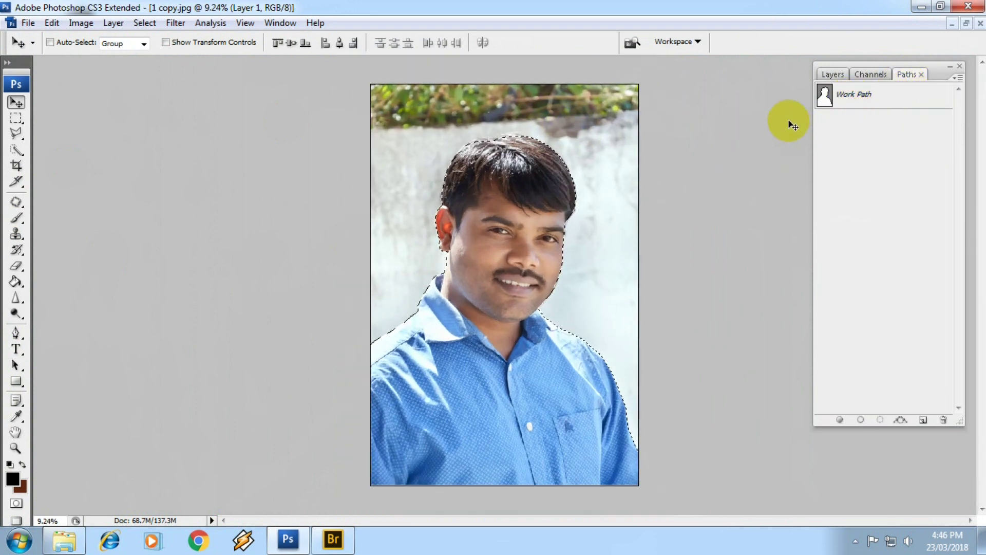
pyautogui.click(832, 74)
pyautogui.keyDown('ctrl'); pyautogui.click(563, 219); pyautogui.keyUp('ctrl')
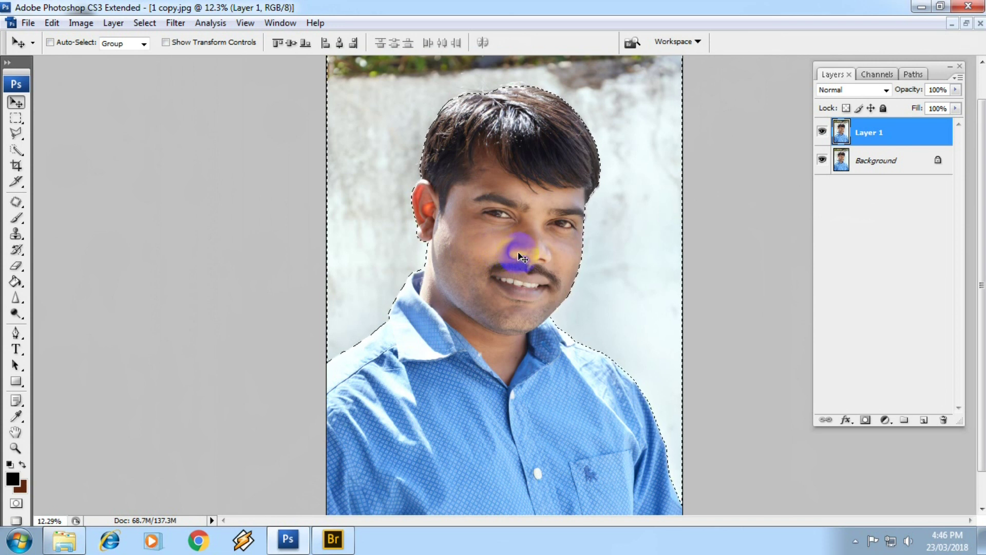
pyautogui.keyDown('alt'); pyautogui.click(510, 253); pyautogui.keyUp('alt')
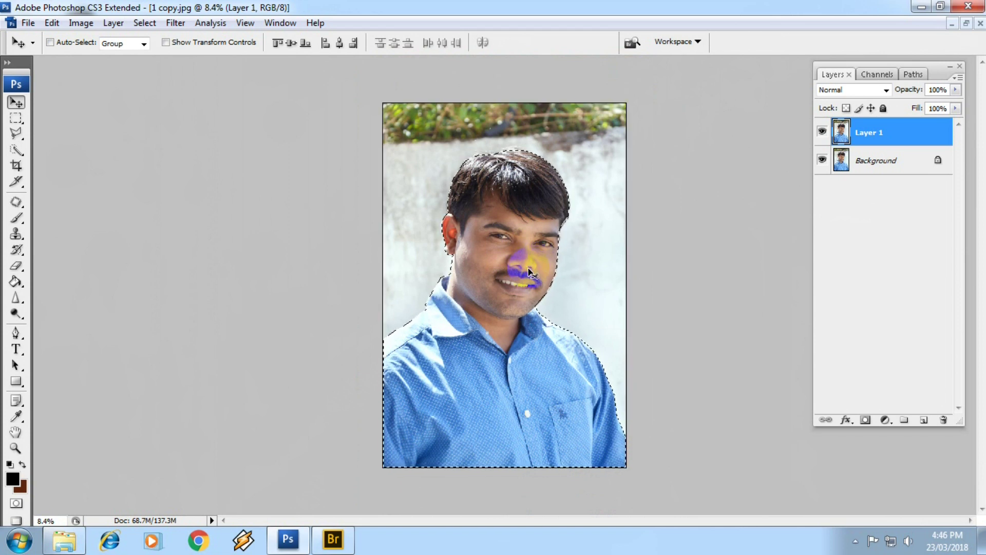
# - Open the Feather setting for the man's selection from the Rectangular Marquee context menu
pyautogui.scroll(1, 565, 205)
pyautogui.scroll(1, 375, 228)
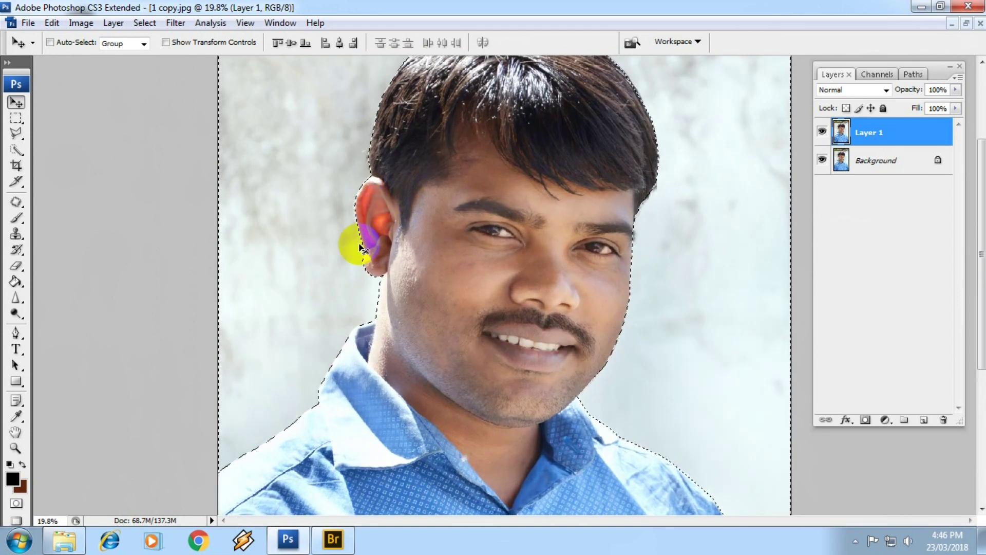
pyautogui.scroll(1, 301, 279)
pyautogui.scroll(1, 236, 289)
pyautogui.scroll(1, 247, 282)
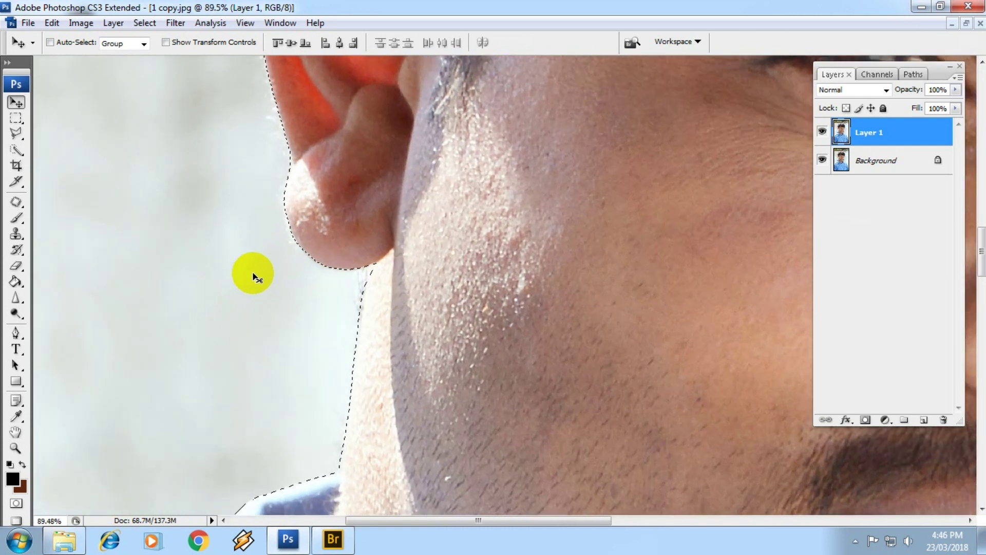
pyautogui.click(15, 118)
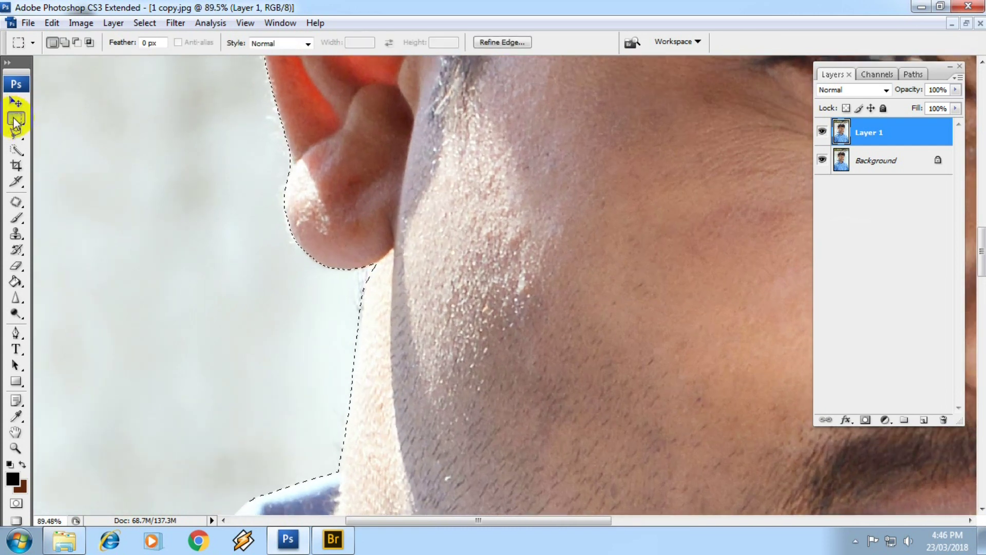
pyautogui.rightClick(260, 282)
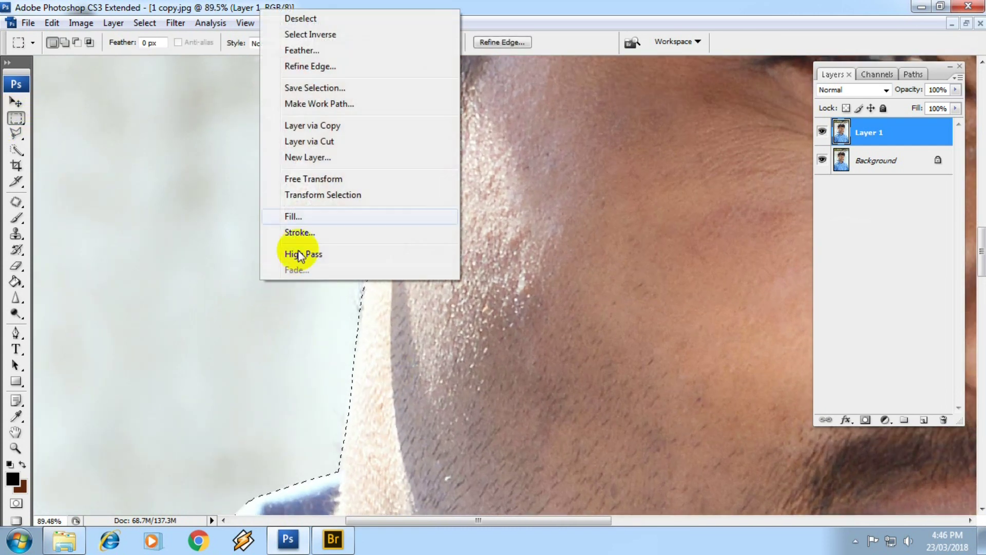
pyautogui.click(303, 51)
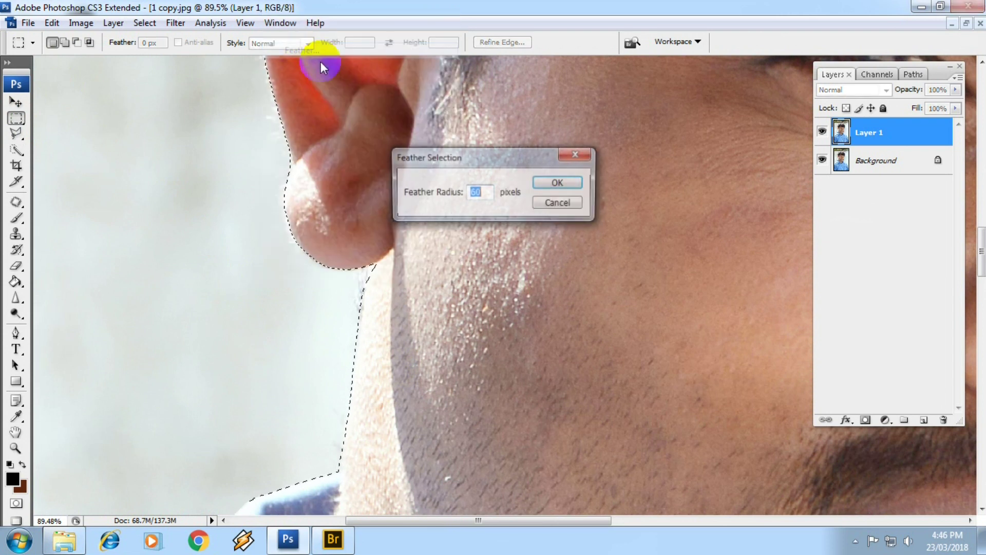
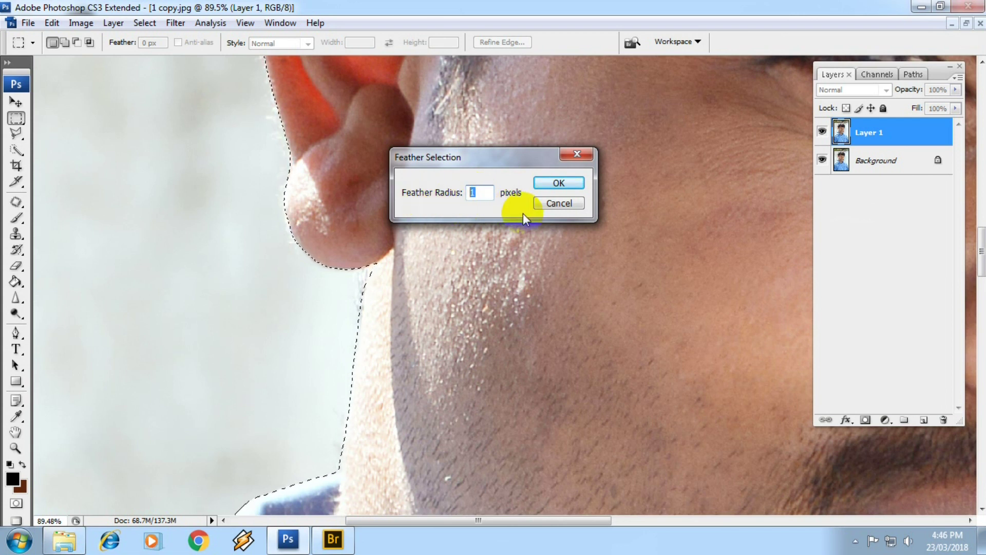
# - Apply a 2-pixel feather radius to the man's selection and zoom out to the whole photo
pyautogui.write('2')
pyautogui.press('Return')
pyautogui.hotkey('ctrl', '0')
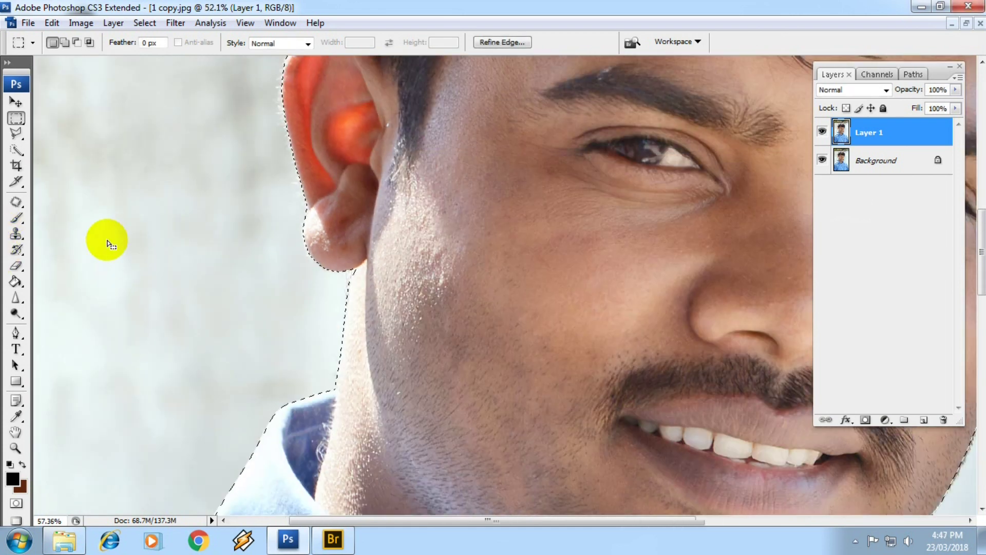
pyautogui.hotkey('ctrl', '-')
pyautogui.hotkey('ctrl', '0')
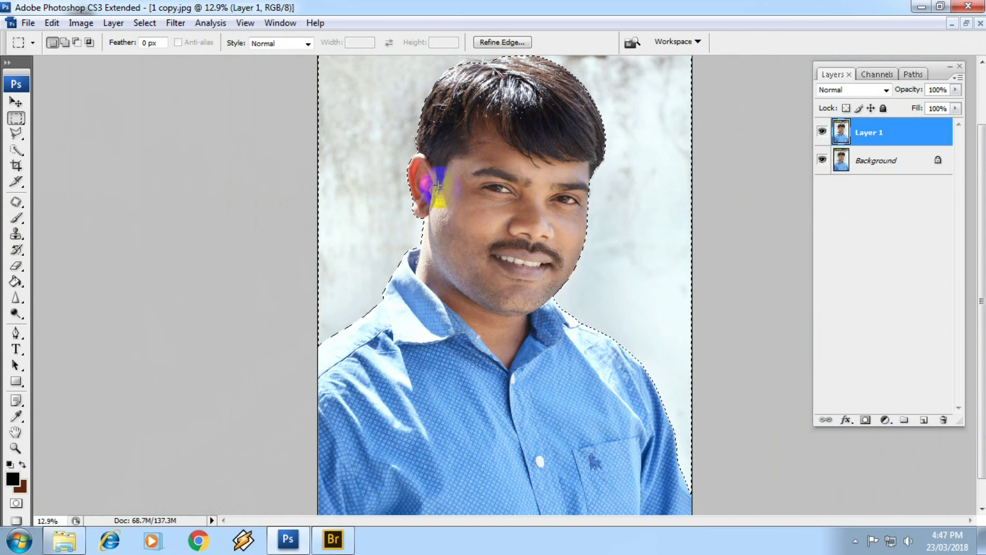
pyautogui.scroll(2, 440, 189)
pyautogui.scroll(3, 440, 189)
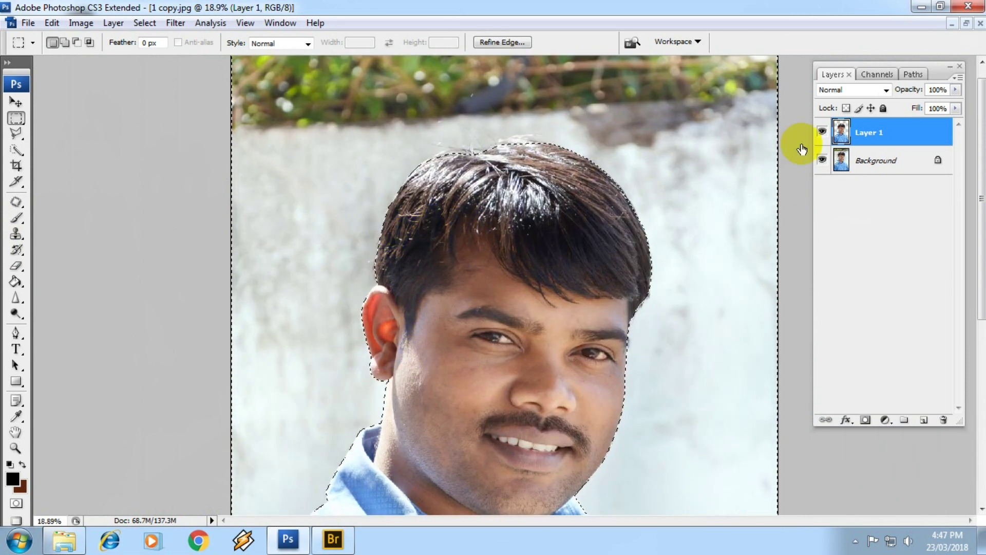
# - Hide the Background layer and zoom in on the cut-out's ear edge
pyautogui.click(823, 160)
pyautogui.scroll(-2, 474, 198)
pyautogui.scroll(1, 392, 227)
pyautogui.scroll(4, 301, 273)
pyautogui.scroll(2, 194, 268)
pyautogui.scroll(2, 260, 264)
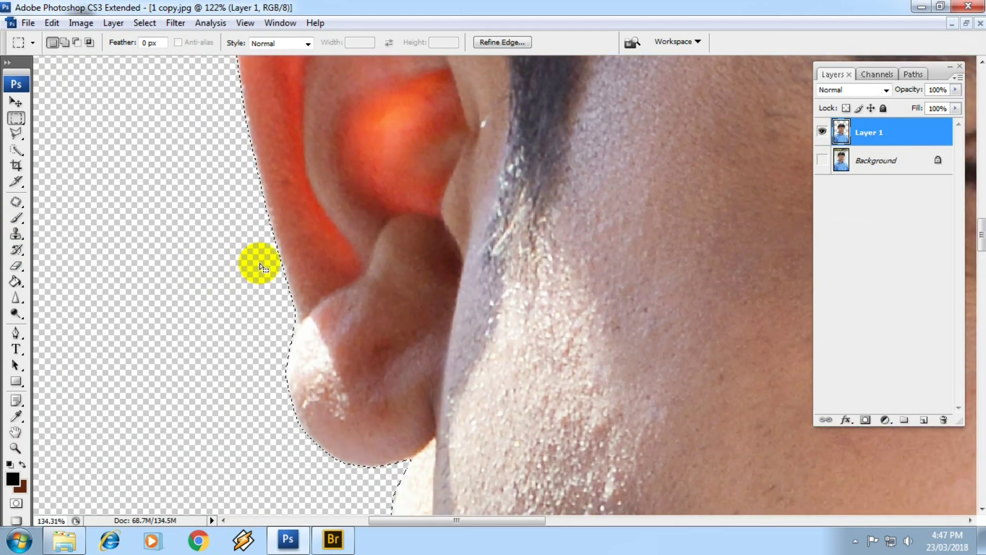
pyautogui.scroll(1, 262, 266)
pyautogui.scroll(1, 278, 262)
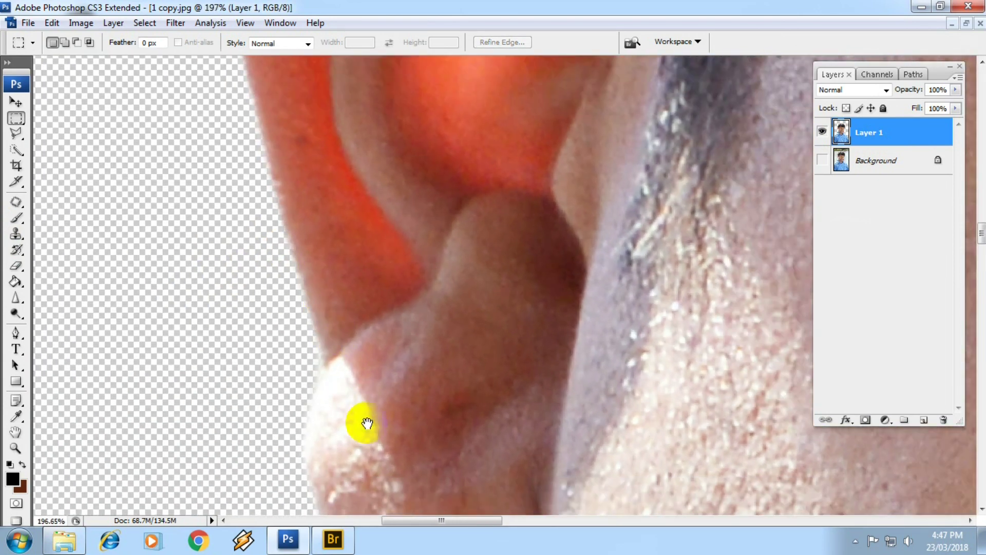
# - Pan up over the ear and hair to inspect the feathered cut-out edges
pyautogui.moveTo(353, 396); pyautogui.dragTo(334, 147)
pyautogui.moveTo(367, 192); pyautogui.dragTo(414, 398)
pyautogui.moveTo(319, 149); pyautogui.dragTo(372, 513)
pyautogui.moveTo(397, 128)
pyautogui.mouseDown()
pyautogui.moveTo(397, 222)
pyautogui.moveTo(423, 229)
pyautogui.moveTo(202, 493)
pyautogui.mouseUp()
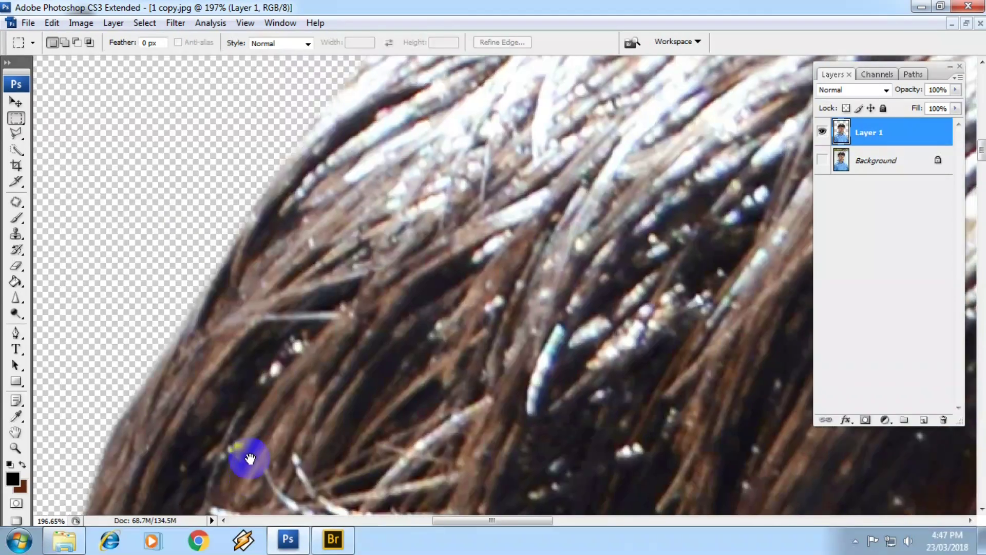
pyautogui.moveTo(462, 129); pyautogui.dragTo(502, 277)
pyautogui.scroll(-2, 525, 219)
pyautogui.moveTo(440, 210)
pyautogui.mouseDown()
pyautogui.moveTo(319, 11)
pyautogui.moveTo(303, 125)
pyautogui.moveTo(498, 198)
pyautogui.mouseUp()
# - Zoom back out and make the Background layer visible again
pyautogui.scroll(-5, 501, 190)
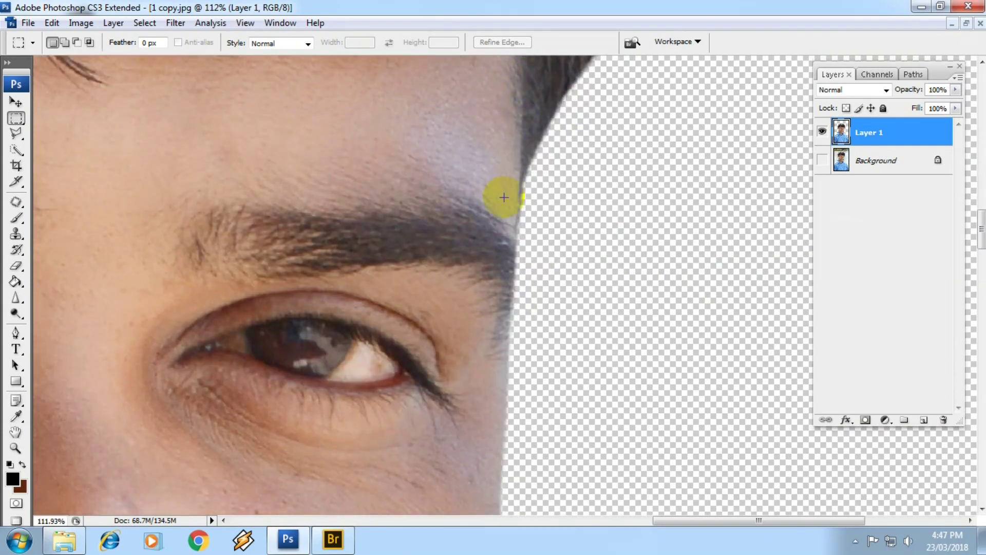
pyautogui.scroll(-5, 504, 197)
pyautogui.scroll(-1, 533, 185)
pyautogui.scroll(-1, 502, 229)
pyautogui.scroll(-3, 501, 231)
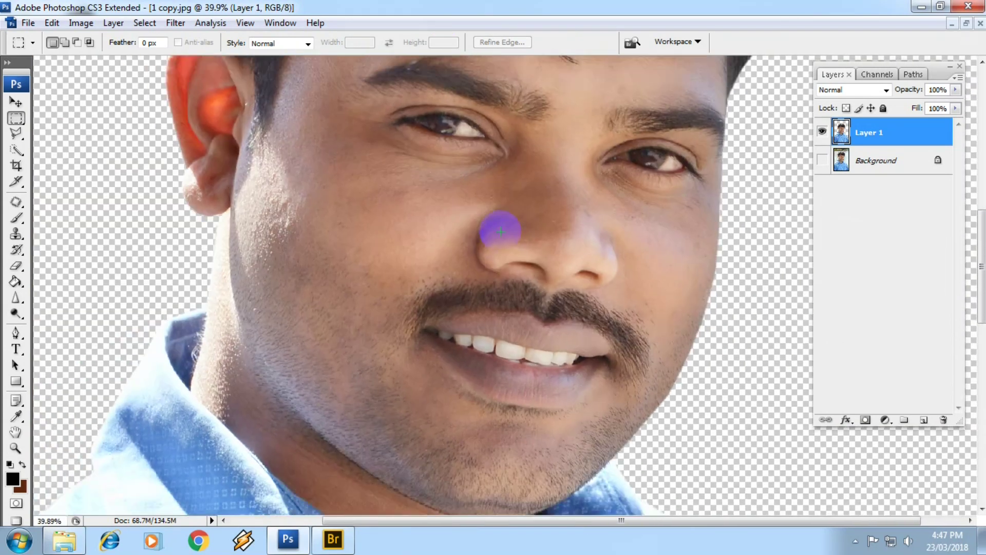
pyautogui.scroll(-2, 501, 231)
pyautogui.scroll(-1, 694, 142)
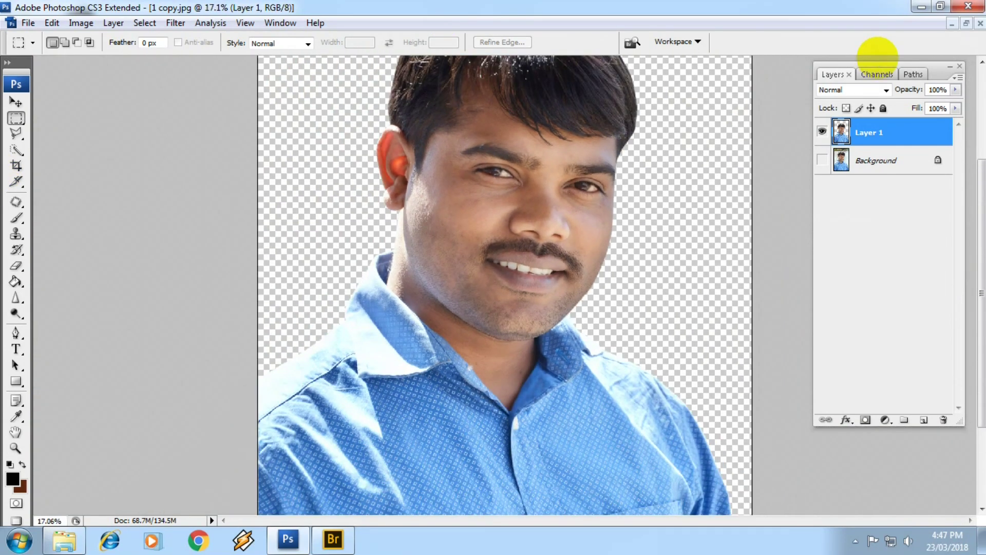
pyautogui.click(822, 161)
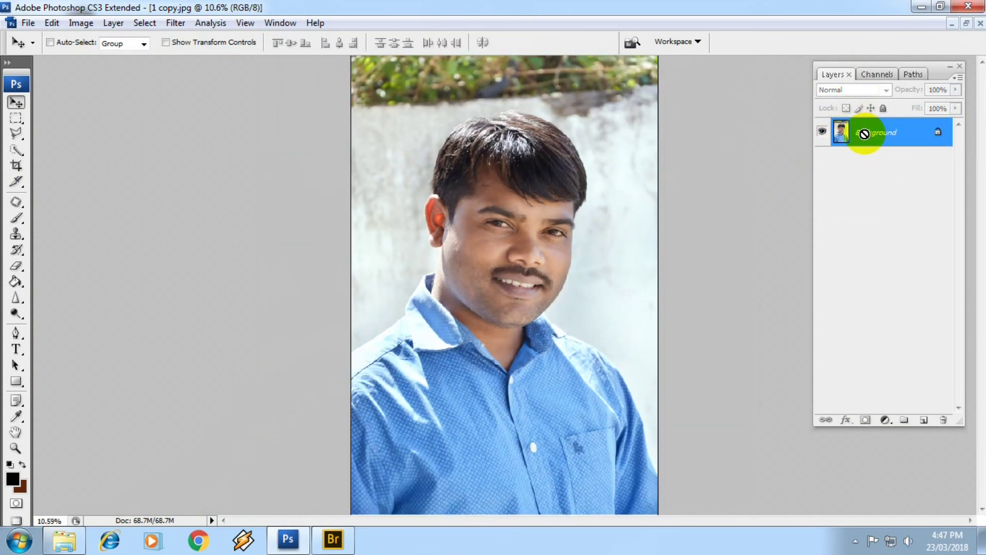
# - Duplicate the photo to Layer 1 and load the Work Path as a selection
pyautogui.hotkey('ctrl', 'j')
pyautogui.click(913, 75)
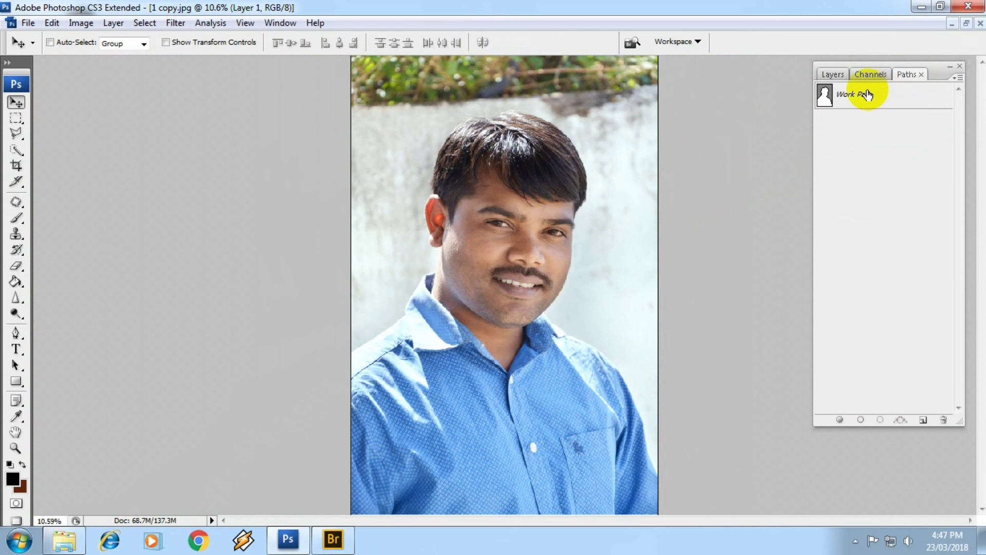
pyautogui.click(867, 95)
pyautogui.hotkey('ctrl', 'Return')
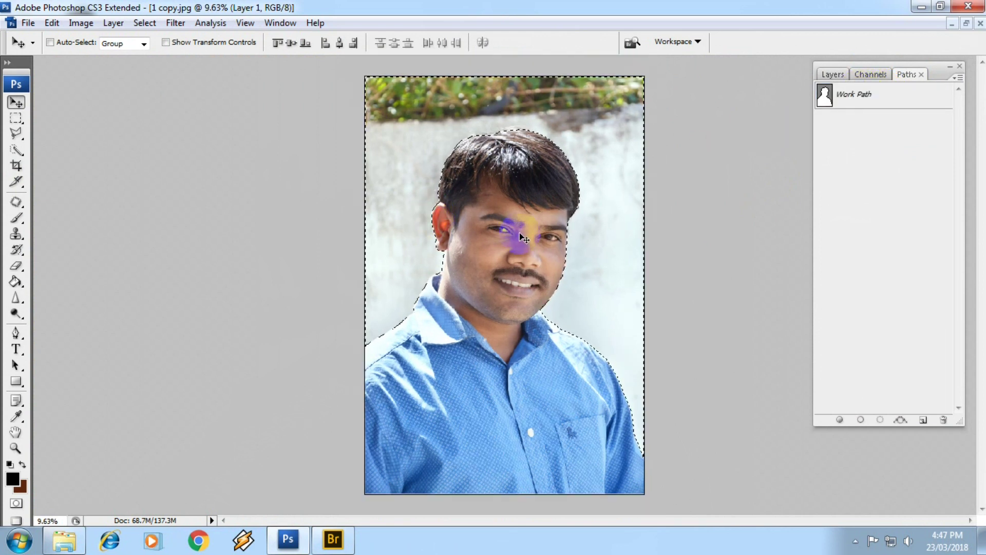
pyautogui.click(831, 74)
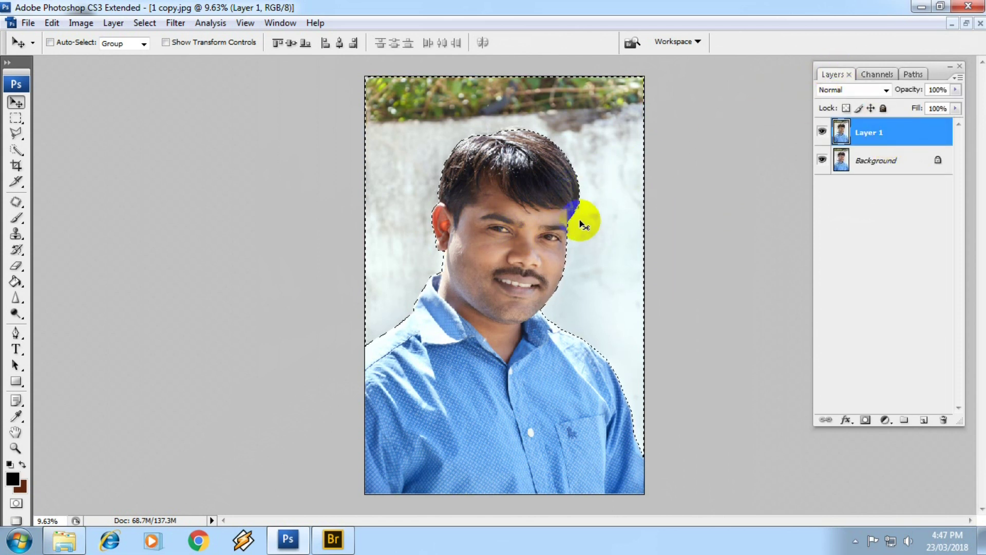
# - Hide the Background, inspect the hair edge above the ear, then show the Background again
pyautogui.click(823, 159)
pyautogui.scroll(2, 376, 222)
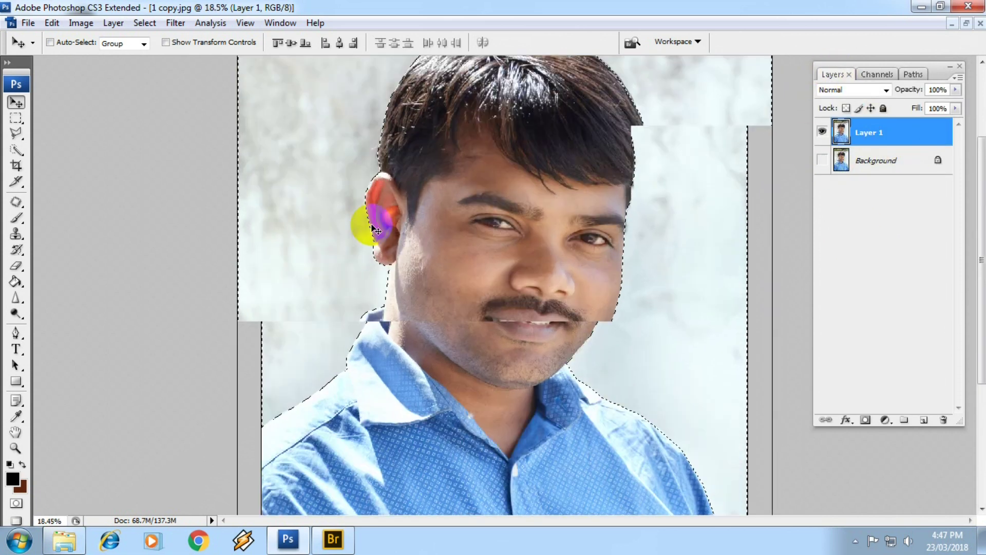
pyautogui.scroll(2, 353, 229)
pyautogui.scroll(2, 203, 315)
pyautogui.scroll(2, 221, 324)
pyautogui.scroll(2, 199, 325)
pyautogui.scroll(2, 214, 323)
pyautogui.scroll(-2, 211, 323)
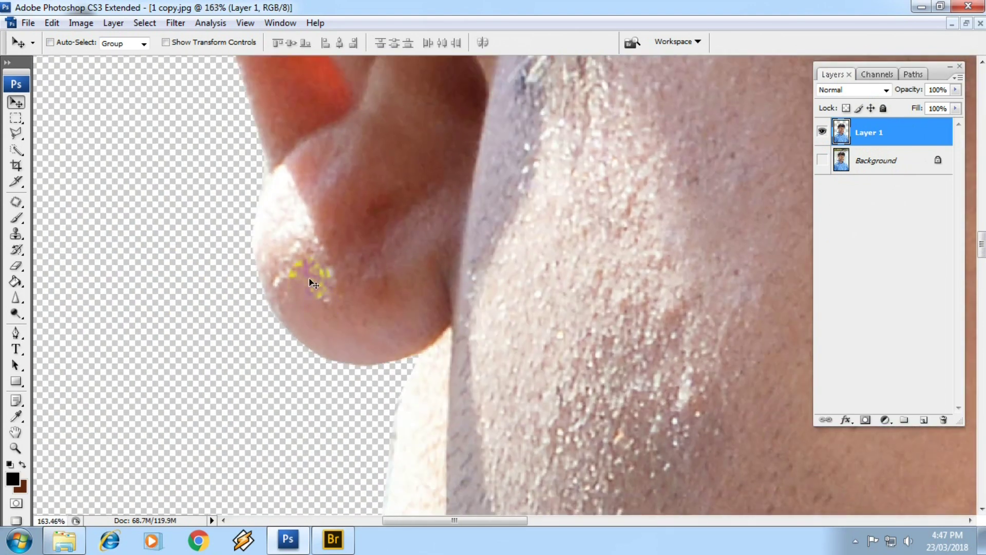
pyautogui.scroll(-2, 322, 286)
pyautogui.moveTo(311, 203); pyautogui.dragTo(260, 462)
pyautogui.click(823, 159)
# - Zoom out and dismiss a context menu without choosing anything
pyautogui.scroll(-2, 612, 204)
pyautogui.scroll(-2, 403, 260)
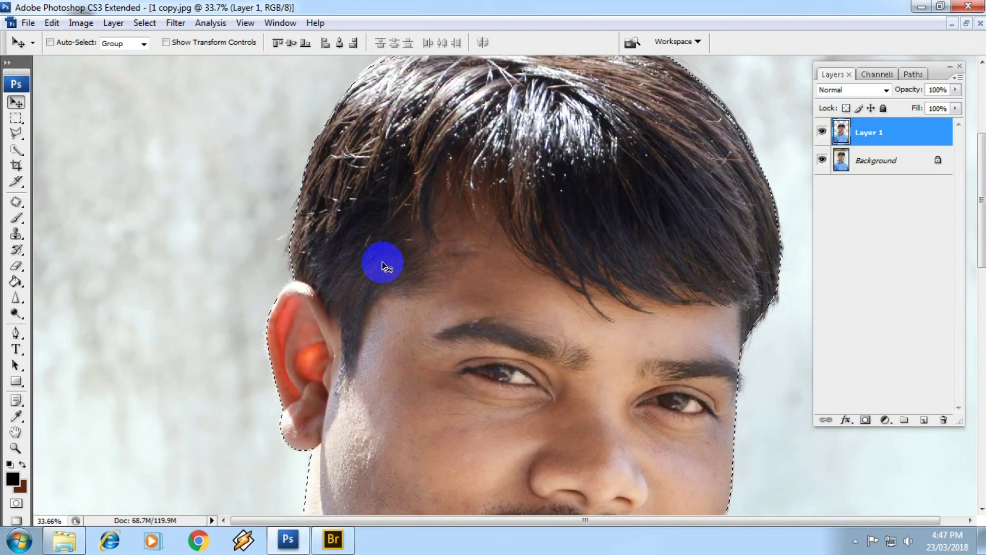
pyautogui.scroll(-2, 201, 220)
pyautogui.scroll(-1, 312, 250)
pyautogui.rightClick(419, 201)
pyautogui.click(391, 199)
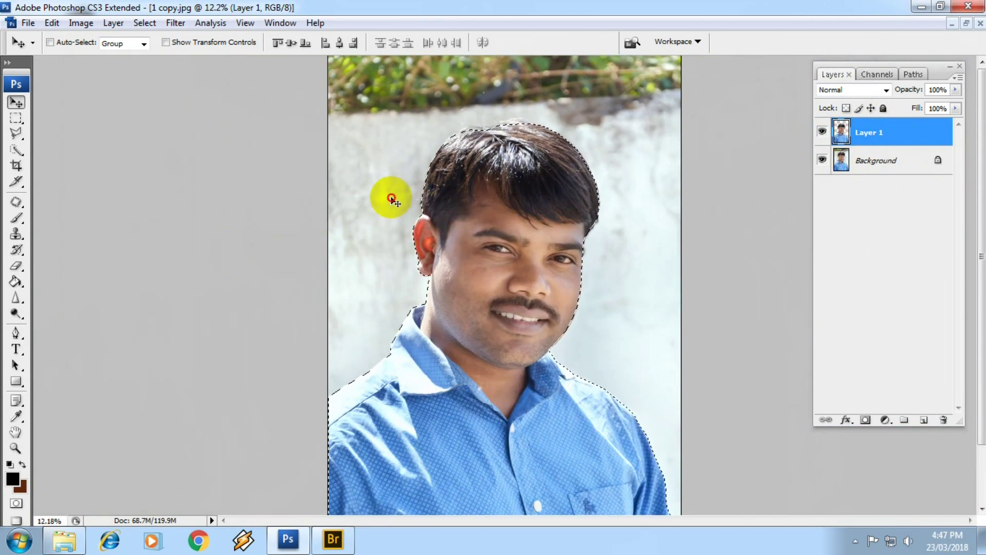
# - With the Rectangular Marquee, bring up the Feather dialog and cancel it
pyautogui.press('m')
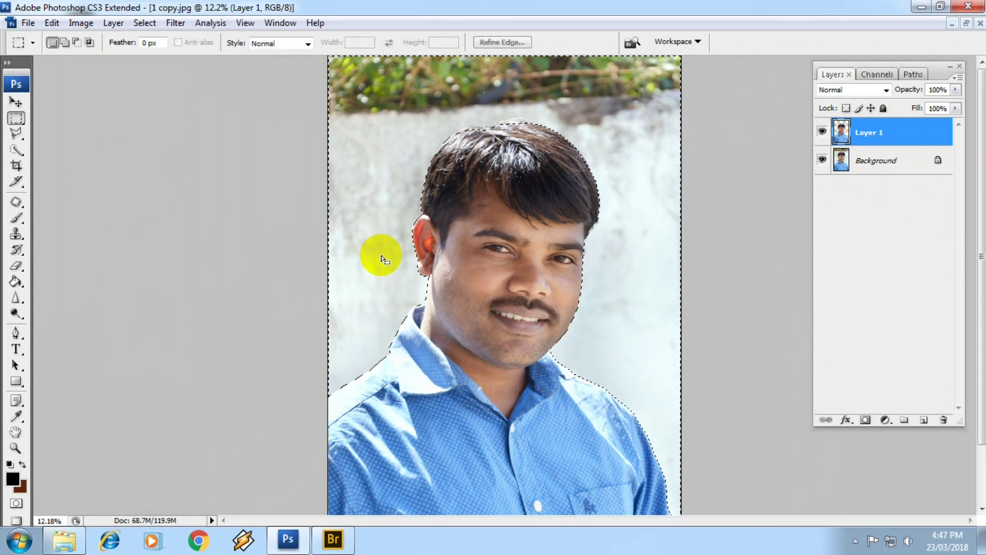
pyautogui.rightClick(380, 193)
pyautogui.click(417, 231)
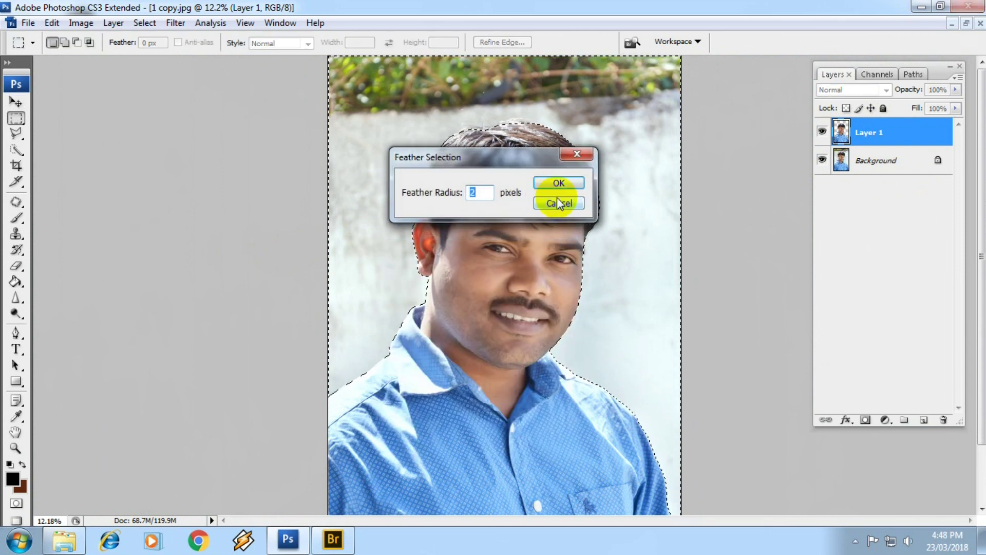
pyautogui.click(559, 197)
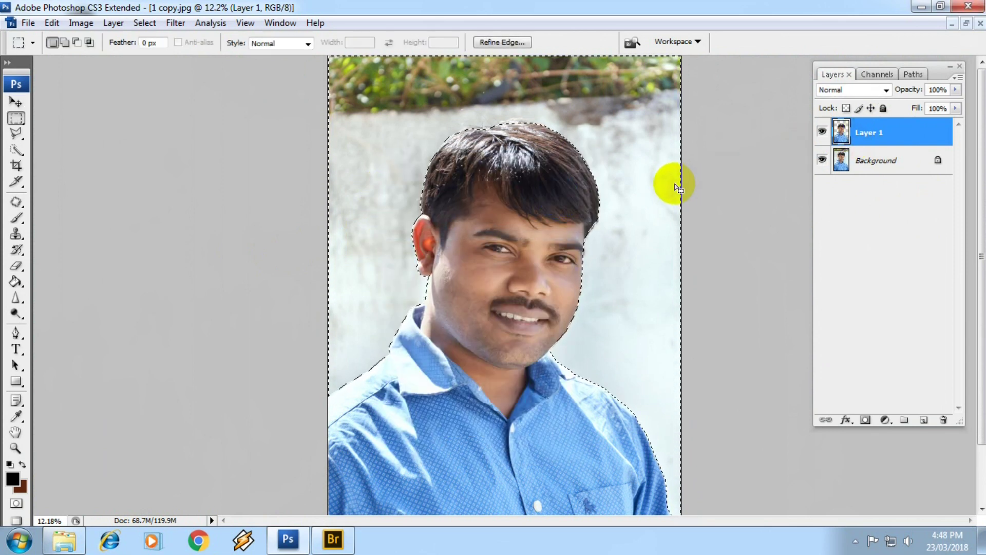
# - Zoom over the selection edges, then bring up the manik folder in Windows Explorer
pyautogui.scroll(1, 474, 210)
pyautogui.scroll(1, 474, 210)
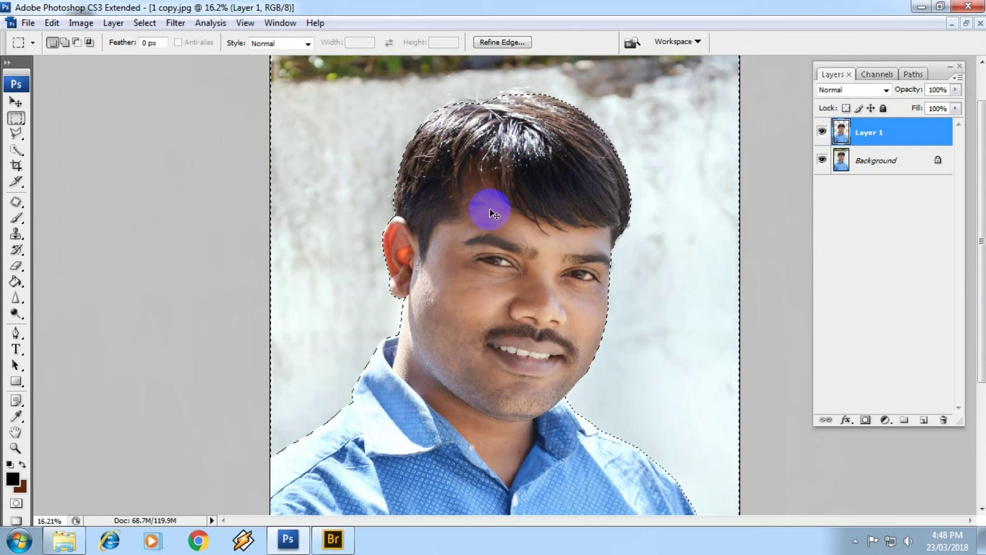
pyautogui.scroll(2, 506, 209)
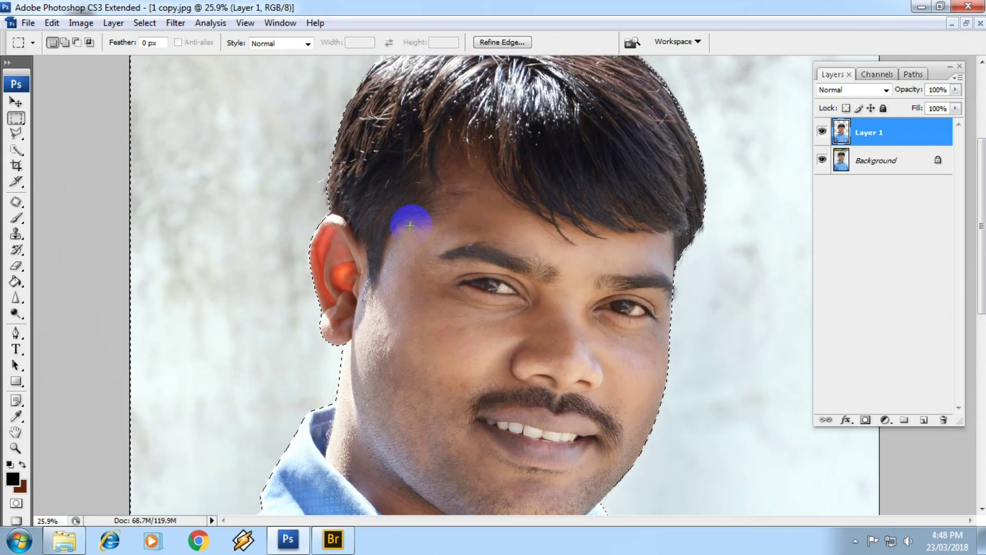
pyautogui.scroll(2, 407, 220)
pyautogui.scroll(1, 271, 286)
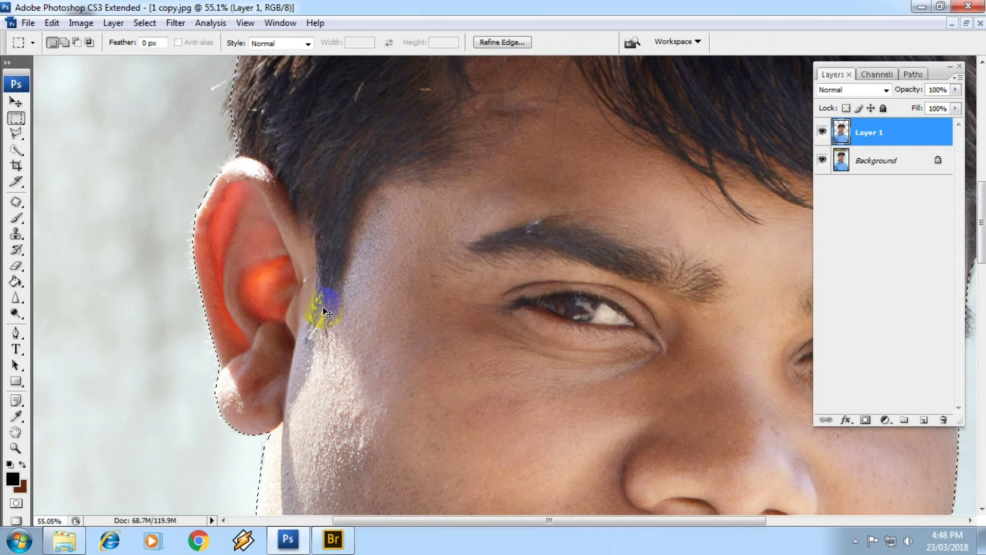
pyautogui.scroll(-3, 329, 311)
pyautogui.scroll(-3, 565, 348)
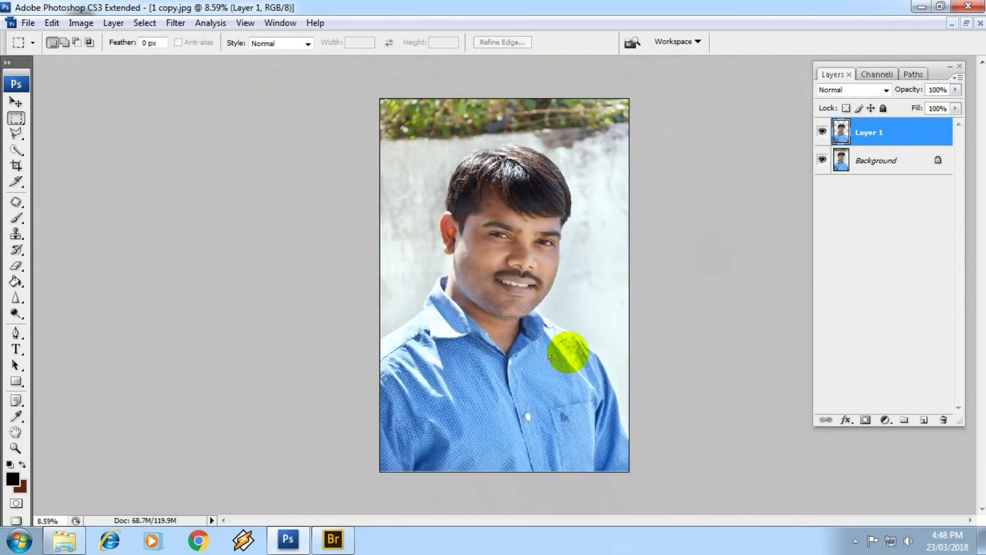
pyautogui.click(64, 543)
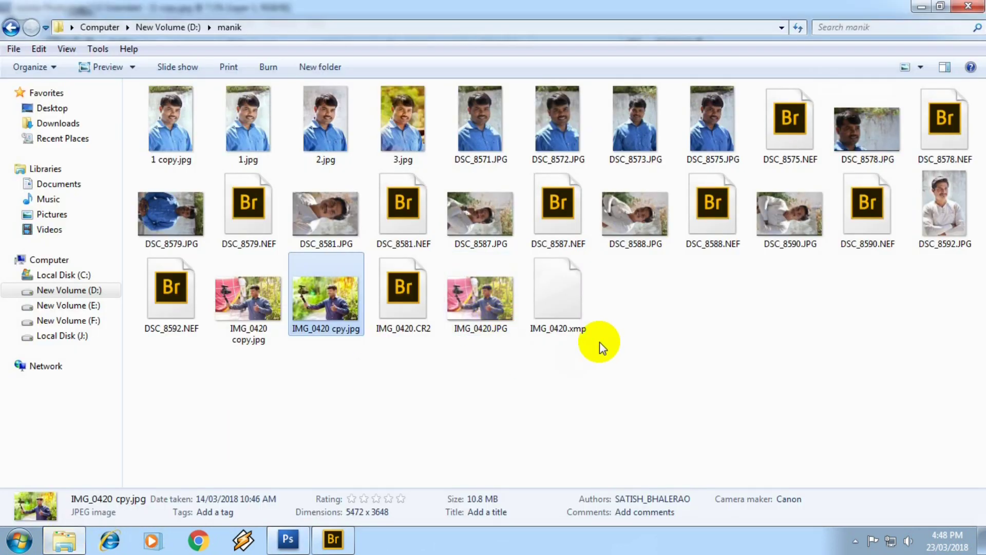
# - Go to folder 1 on New Volume (F:) and search it for jpg files
pyautogui.click(410, 121)
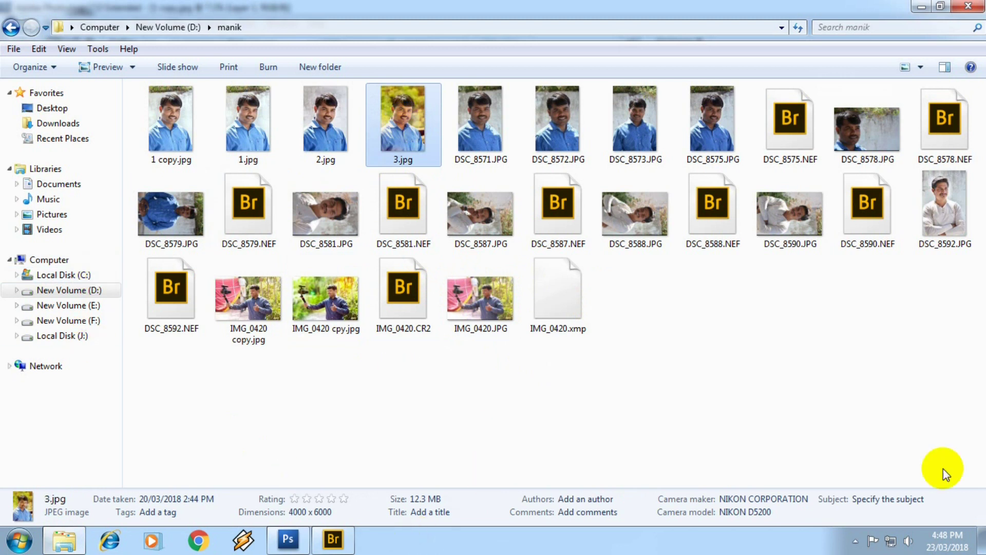
pyautogui.click(41, 260)
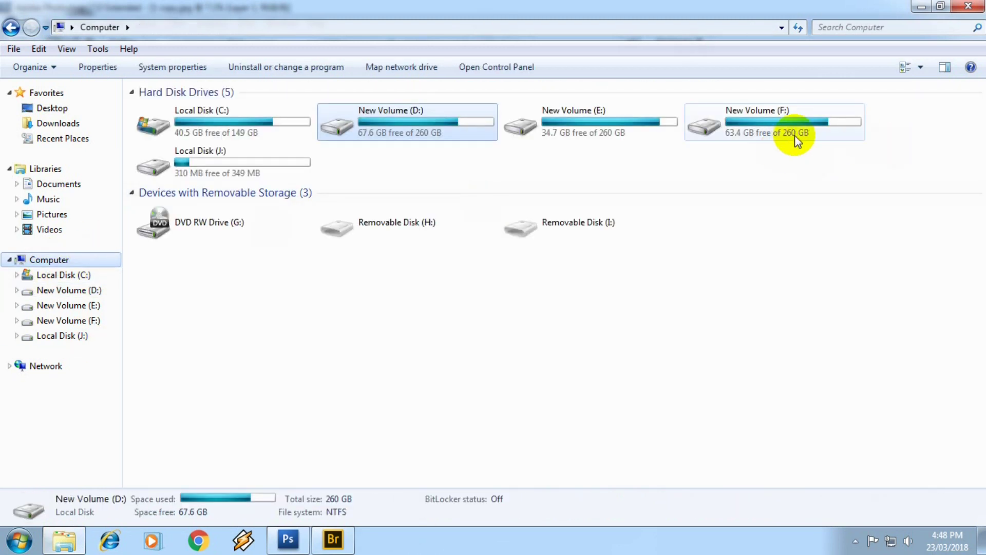
pyautogui.doubleClick(795, 135)
pyautogui.doubleClick(170, 121)
pyautogui.click(844, 27)
pyautogui.click(825, 60)
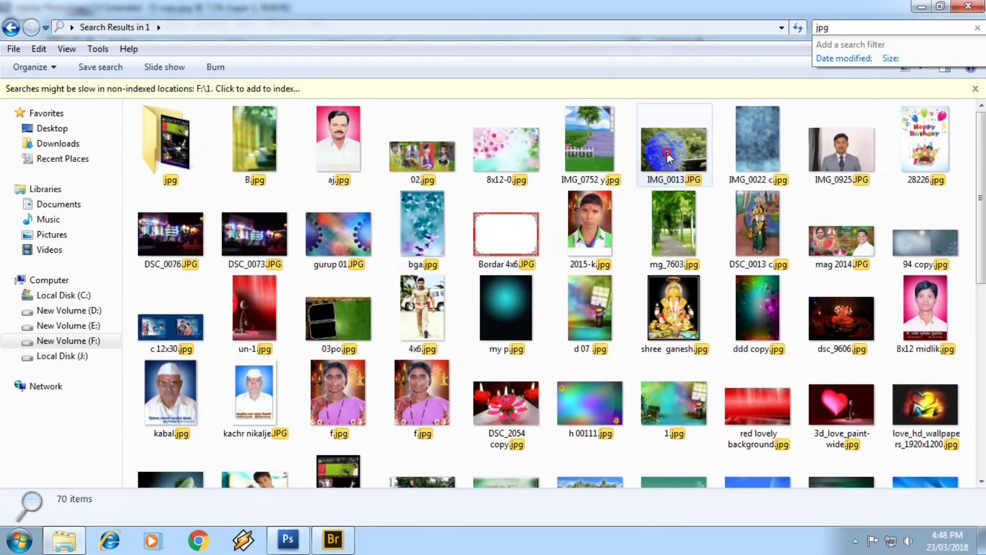
# - Drag IMG_0013.JPG into Photoshop and bring it to the front
pyautogui.moveTo(668, 157); pyautogui.dragTo(279, 552)
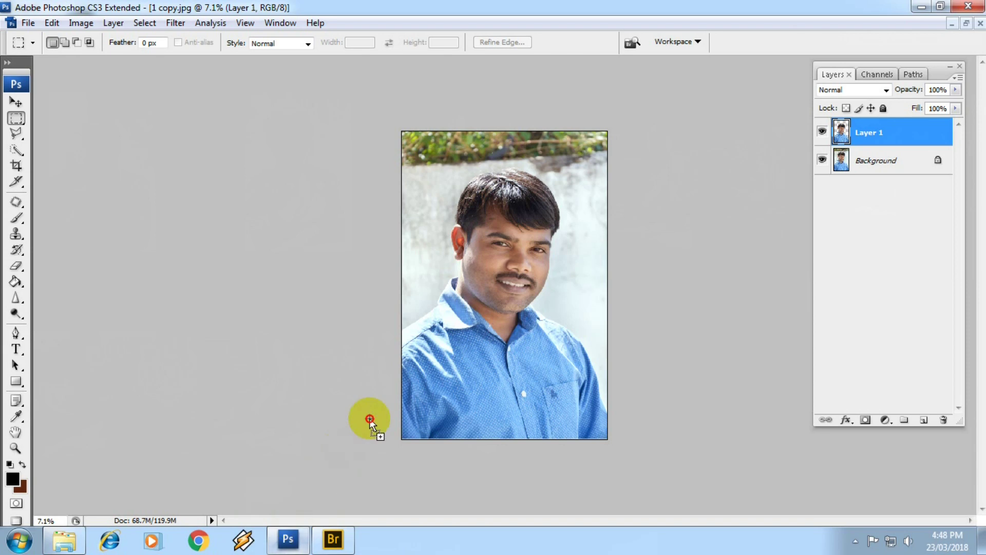
pyautogui.moveTo(278, 552); pyautogui.dragTo(557, 162)
pyautogui.hotkey('ctrl', 'Tab')
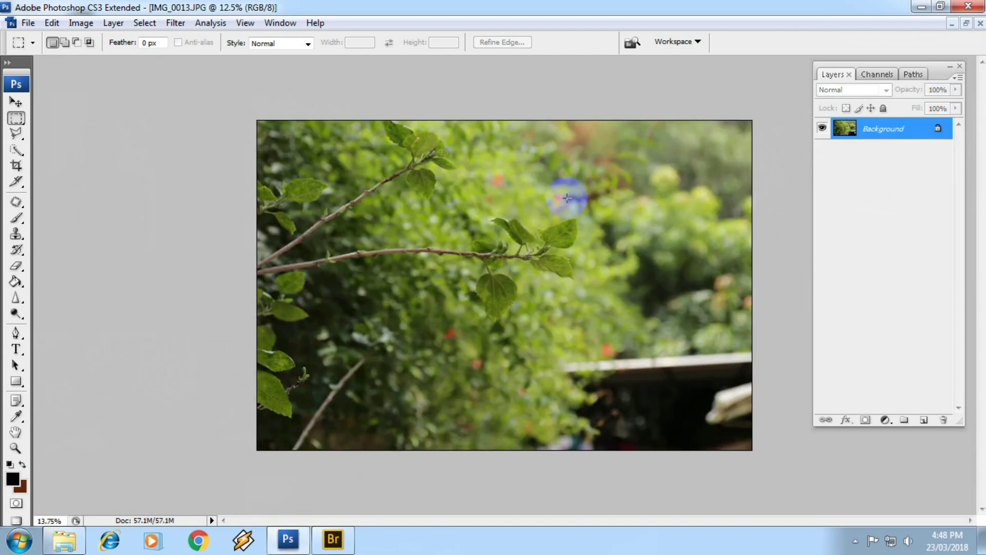
# - Float the foliage window beside the portrait and fit the foliage photo in view
pyautogui.hotkey('ctrl', '0')
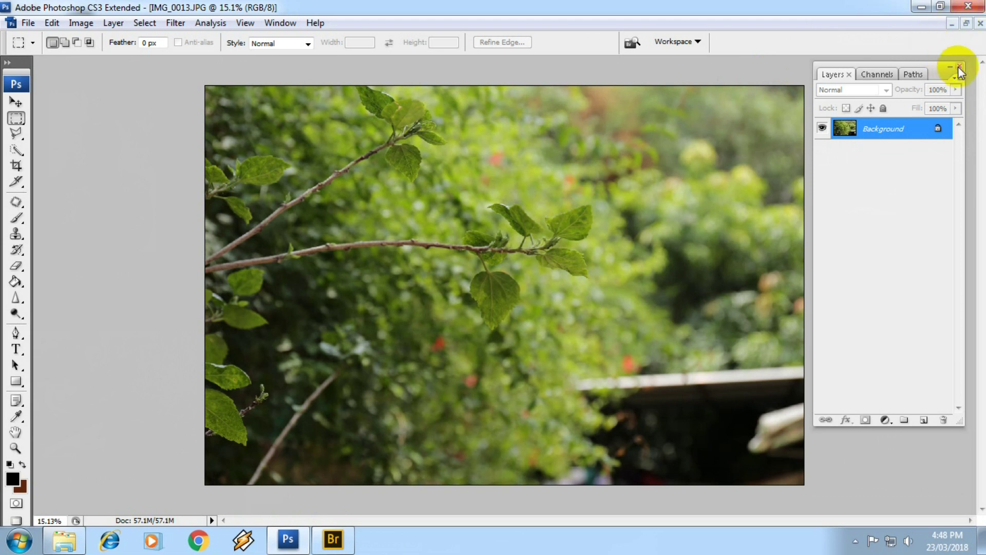
pyautogui.click(957, 66)
pyautogui.click(967, 23)
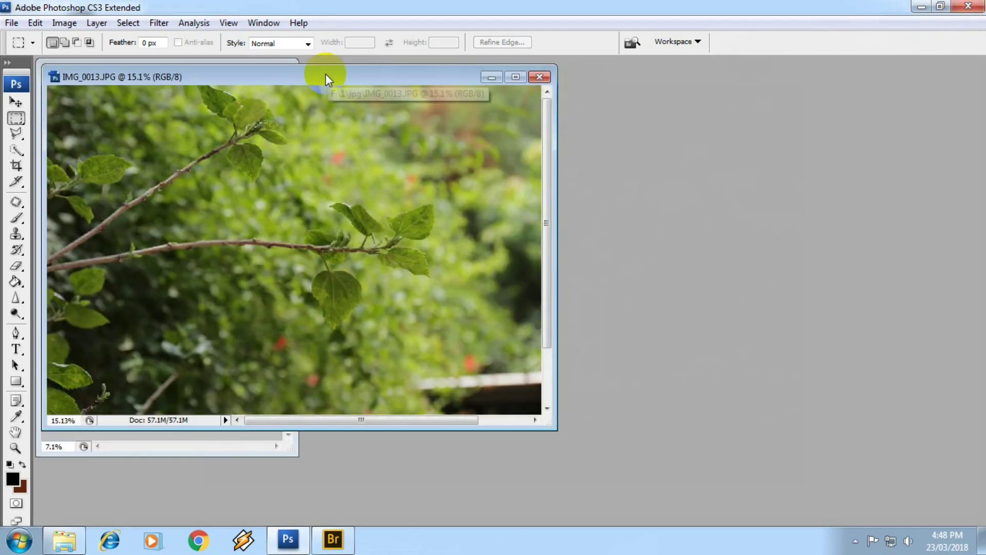
pyautogui.moveTo(327, 80); pyautogui.dragTo(663, 89)
pyautogui.hotkey('ctrl', '0')
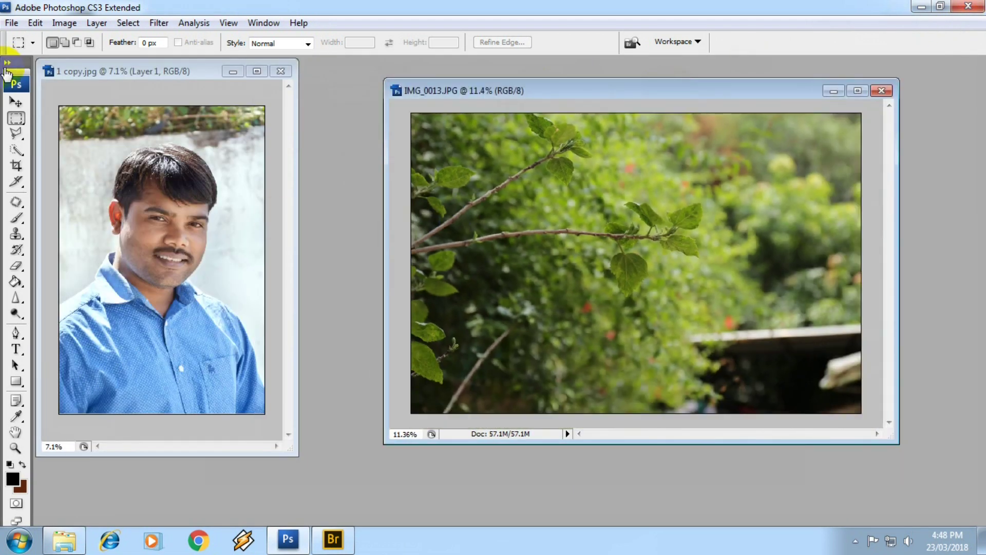
pyautogui.click(16, 101)
# - Try dragging and pasting the foliage into the portrait, undoing each attempt
pyautogui.moveTo(561, 263)
pyautogui.mouseDown()
pyautogui.moveTo(149, 226)
pyautogui.moveTo(163, 214)
pyautogui.mouseUp()
pyautogui.hotkey('ctrl', '-')
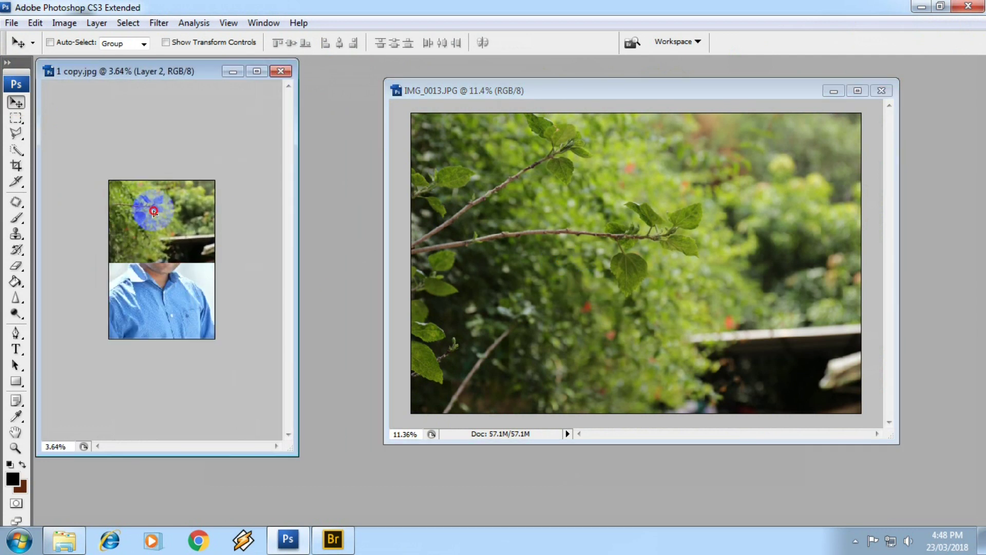
pyautogui.click(174, 219)
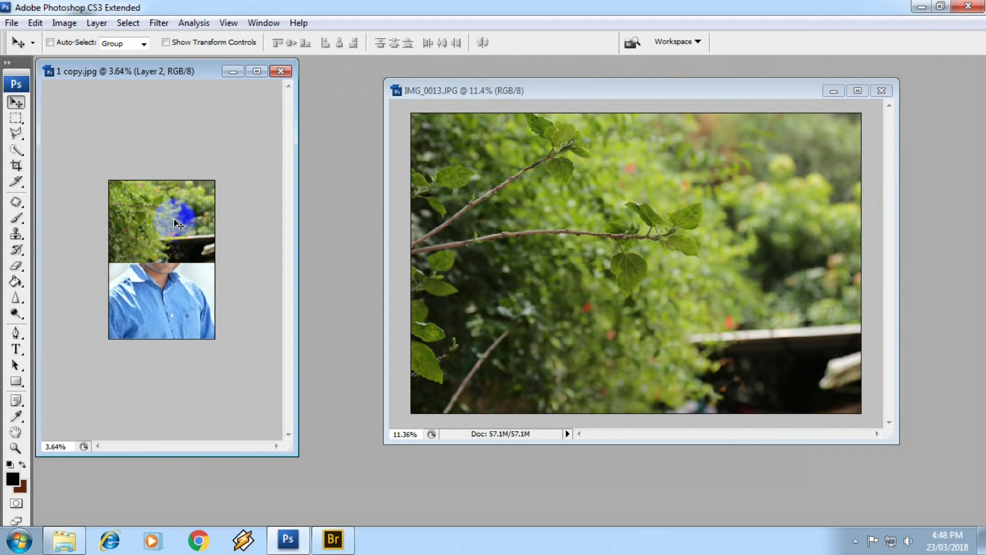
pyautogui.press('Delete')
pyautogui.click(513, 222)
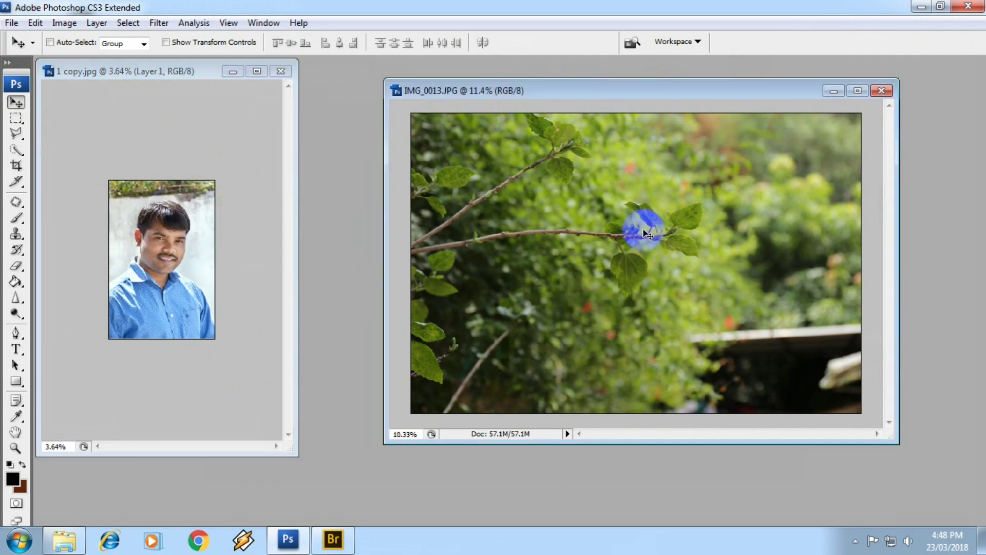
pyautogui.hotkey('ctrl', '-')
pyautogui.hotkey('ctrl', 'a')
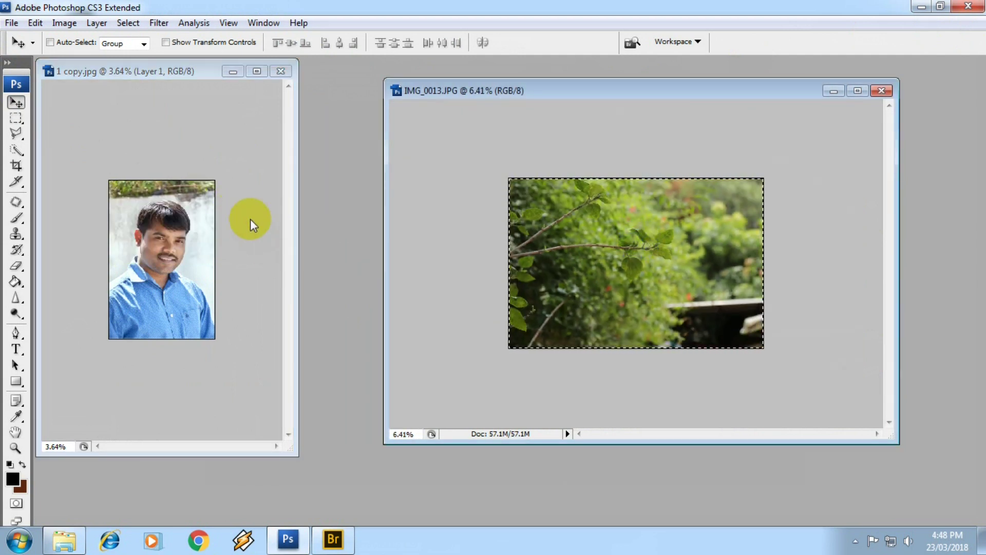
pyautogui.click(144, 72)
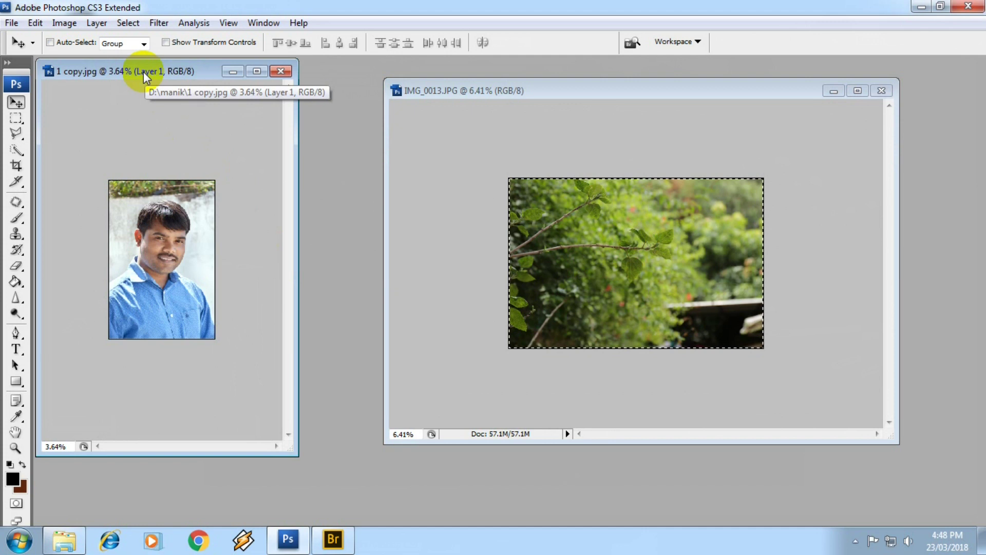
pyautogui.hotkey('ctrl', 'v')
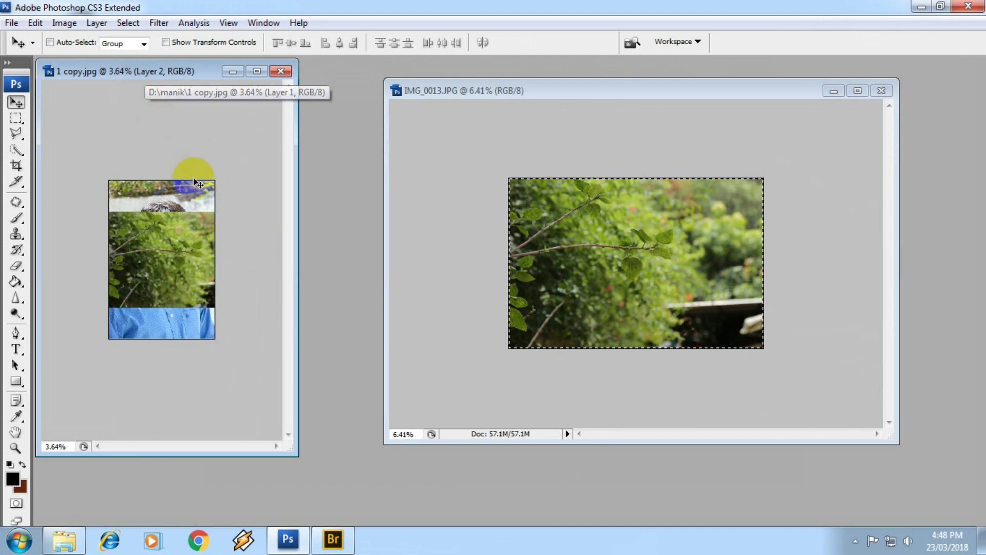
pyautogui.hotkey('ctrl', 'z')
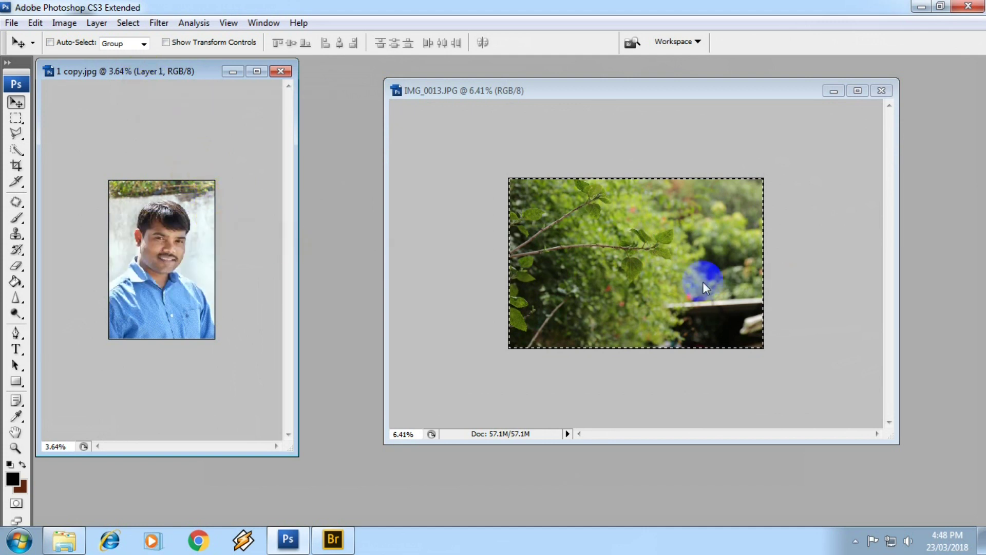
# - Drag the foliage into 1 copy.jpg as Layer 2, maximize the window and show Layers (F7)
pyautogui.moveTo(605, 264)
pyautogui.mouseDown()
pyautogui.moveTo(201, 238)
pyautogui.moveTo(213, 187)
pyautogui.mouseUp()
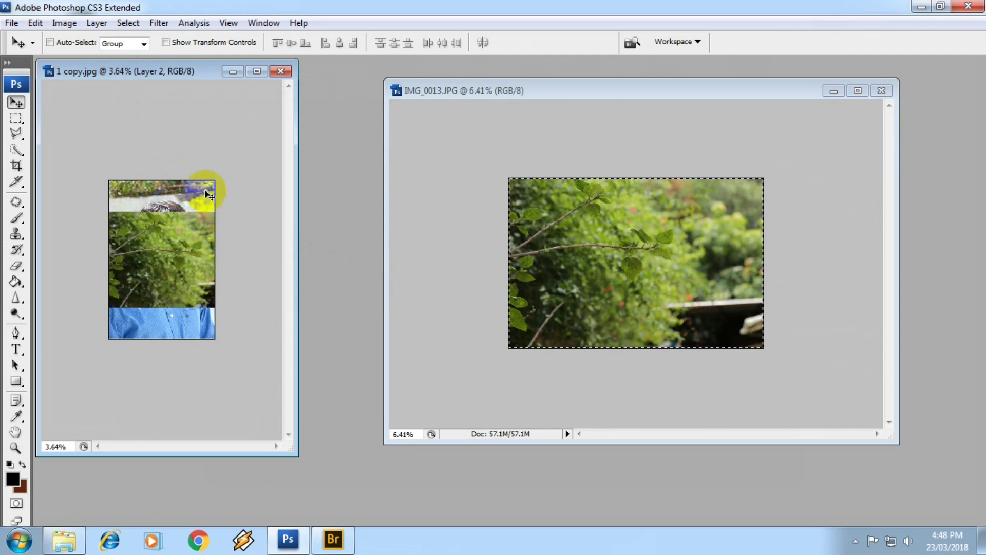
pyautogui.click(258, 72)
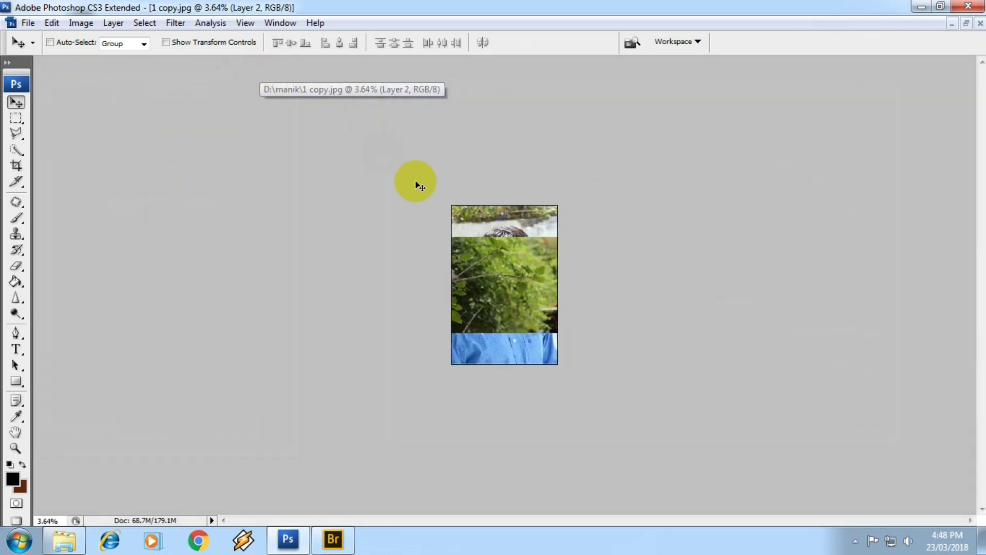
pyautogui.scroll(3, 503, 249)
pyautogui.scroll(3, 504, 248)
pyautogui.scroll(3, 503, 248)
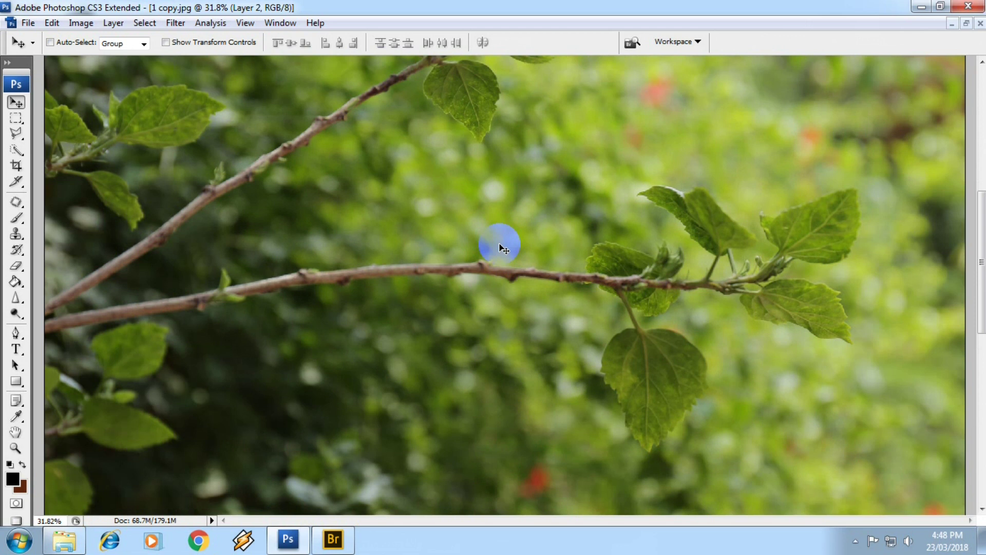
pyautogui.scroll(-2, 503, 248)
pyautogui.scroll(-2, 501, 252)
pyautogui.scroll(-2, 498, 257)
pyautogui.scroll(-2, 497, 261)
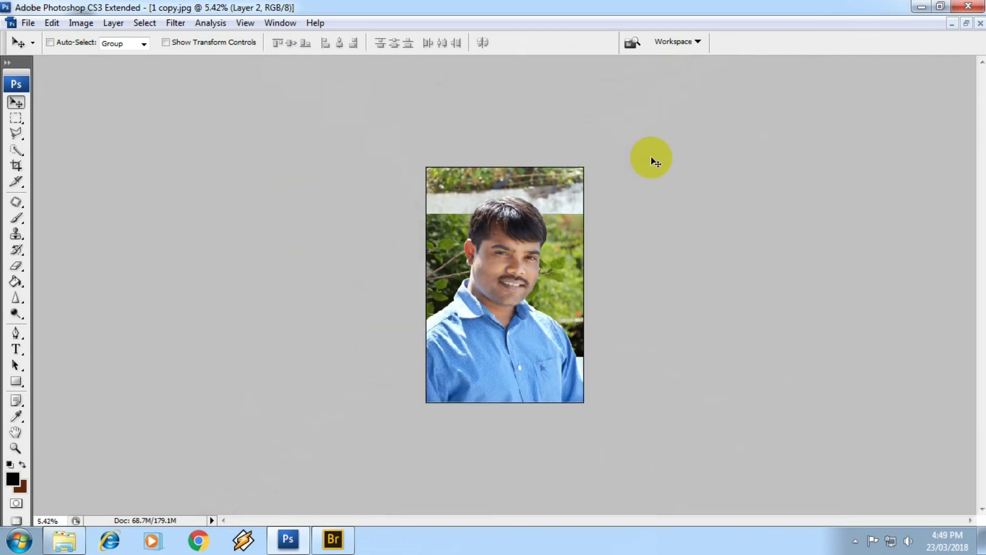
pyautogui.press('F7')
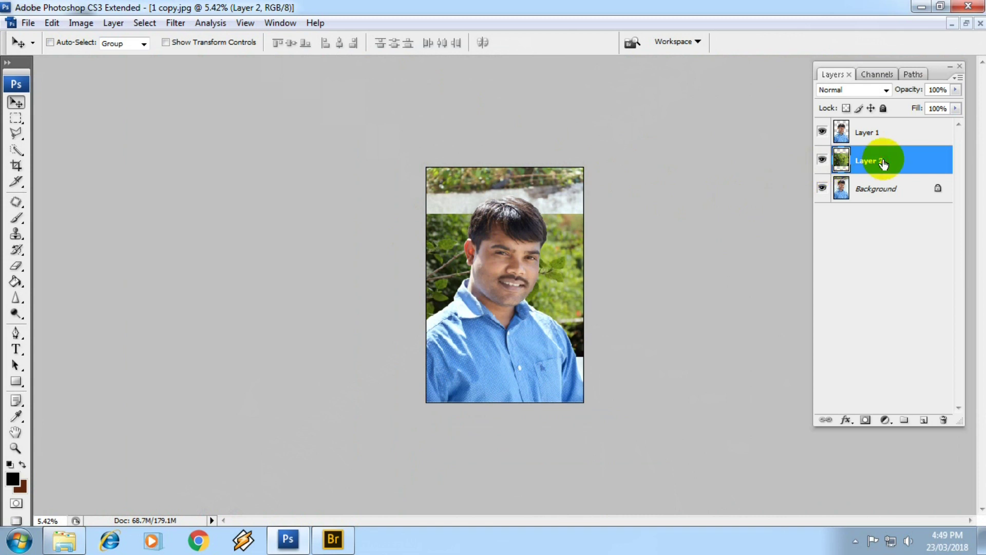
pyautogui.scroll(-2, 638, 202)
pyautogui.scroll(2, 639, 202)
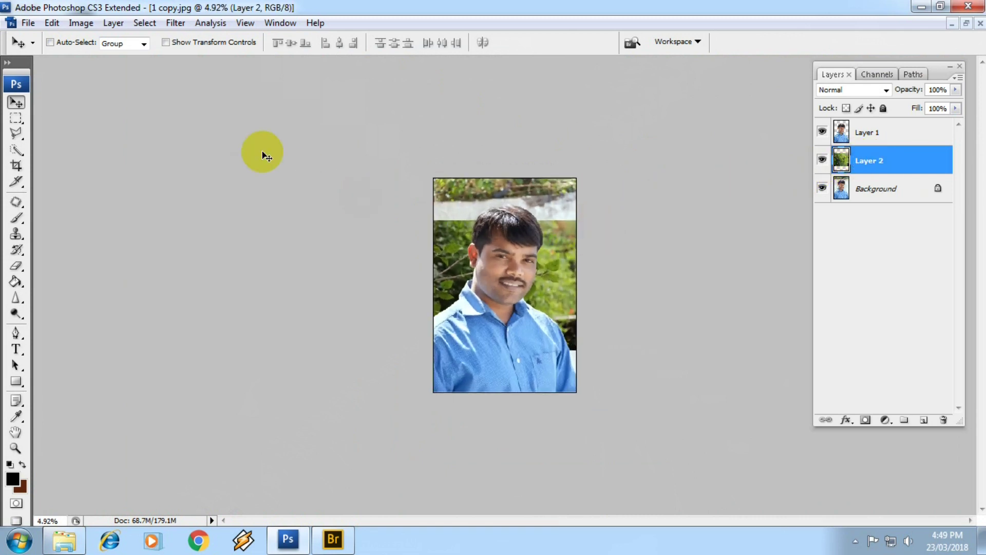
pyautogui.hotkey('ctrl', 't')
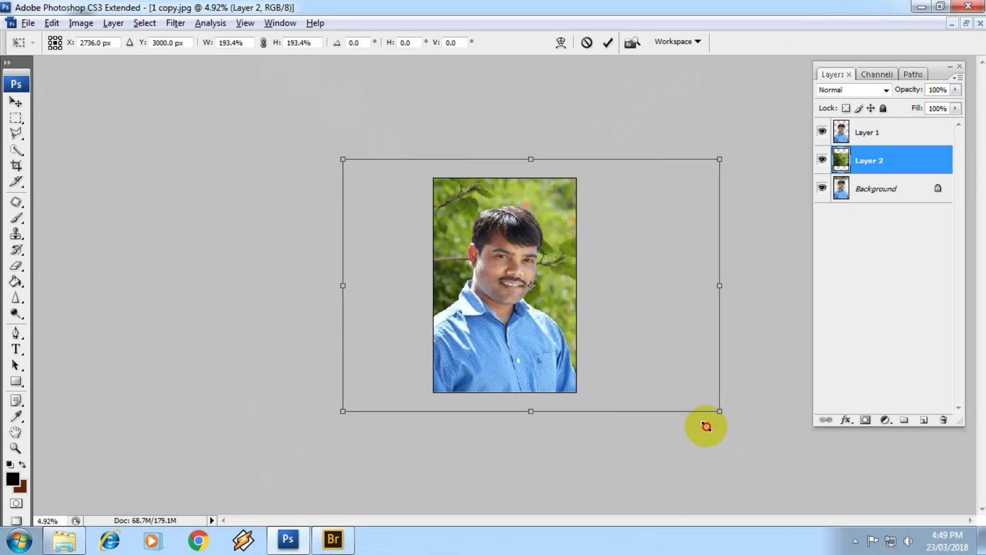
# - Scale the foliage layer to about 209%, shift it left and commit the transform
pyautogui.moveTo(628, 349); pyautogui.dragTo(733, 432)
pyautogui.moveTo(561, 280); pyautogui.dragTo(418, 291)
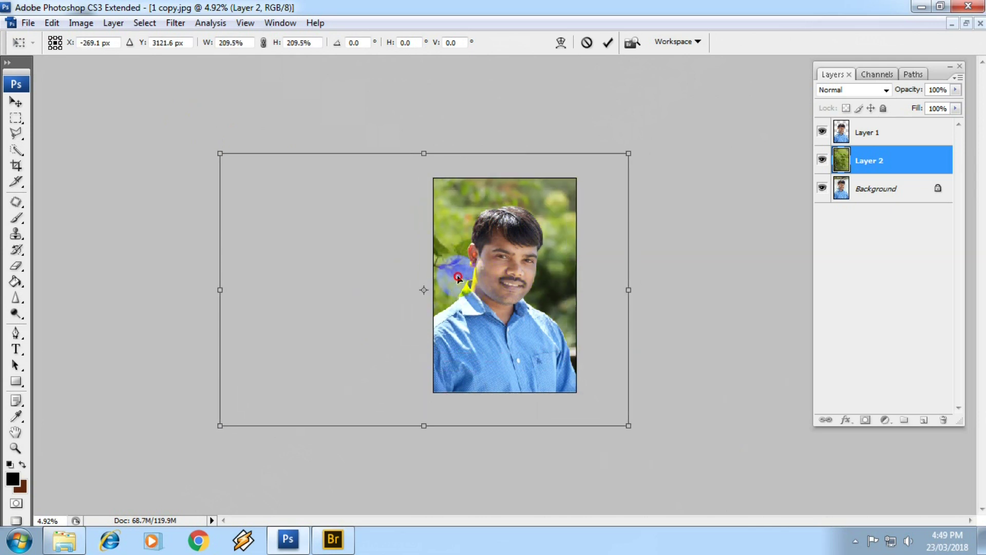
pyautogui.hotkey('ctrl', '0')
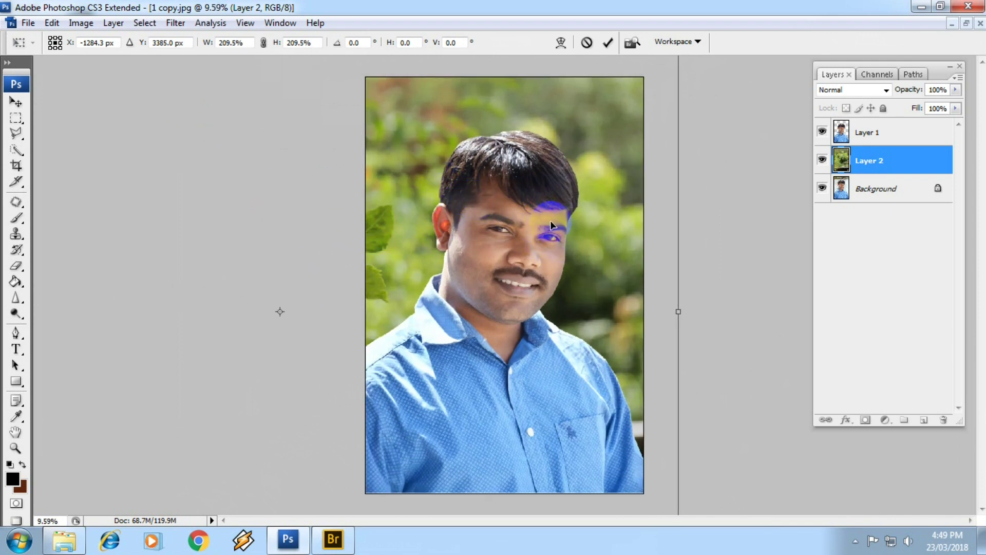
pyautogui.click(599, 243)
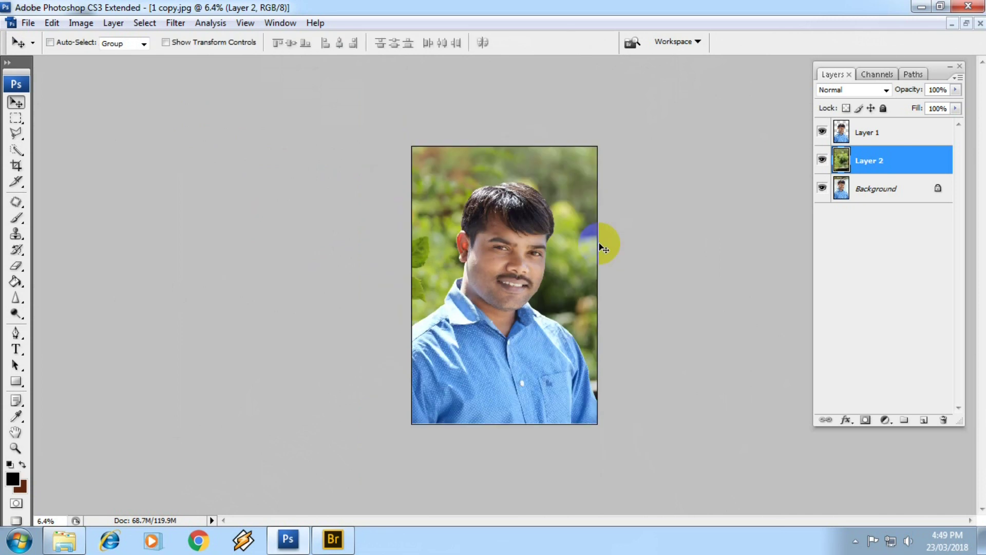
# - Nudge the foliage so a leaf shows at the left behind the man
pyautogui.scroll(1, 563, 227)
pyautogui.scroll(1, 565, 236)
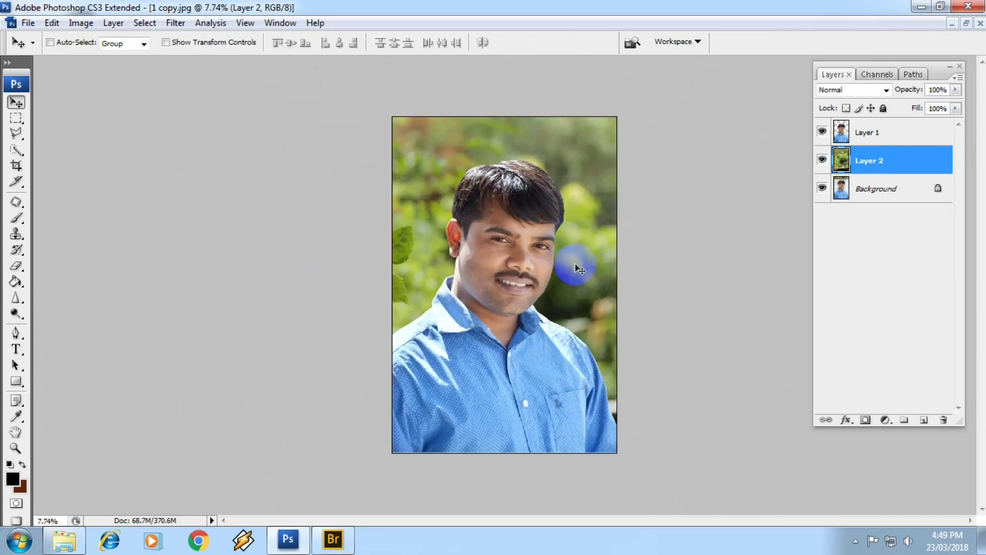
pyautogui.moveTo(579, 219); pyautogui.dragTo(611, 280)
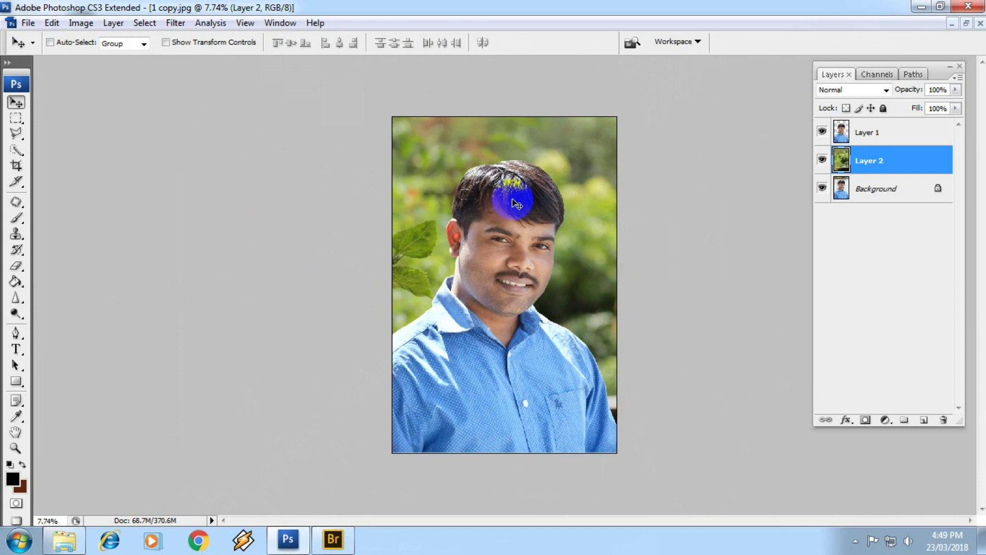
pyautogui.scroll(2, 513, 203)
pyautogui.scroll(1, 506, 203)
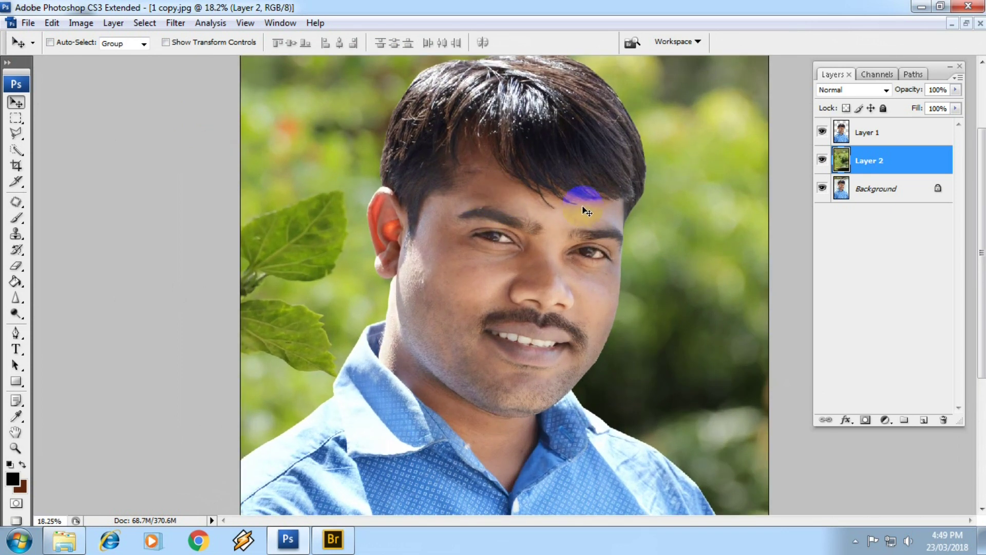
pyautogui.scroll(-1, 586, 210)
pyautogui.scroll(-2, 586, 210)
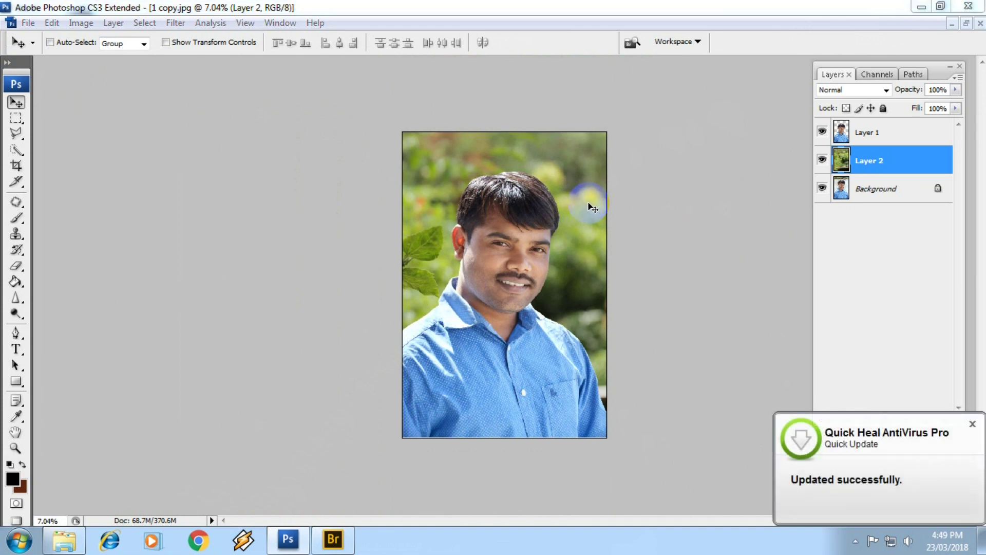
# - Dismiss the antivirus notification, zoom in and select Layer 1
pyautogui.click(971, 424)
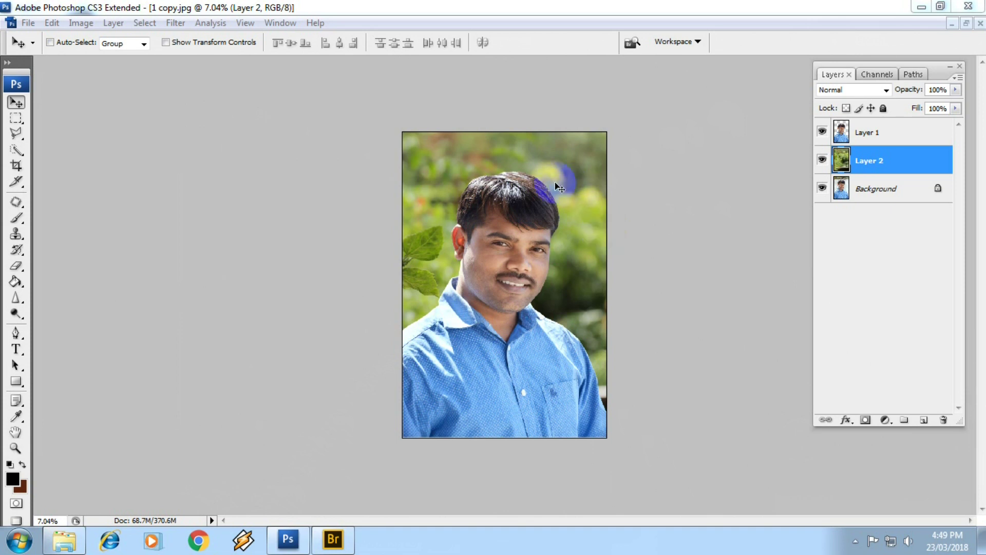
pyautogui.hotkey('ctrl', '+')
pyautogui.scroll(3, 606, 230)
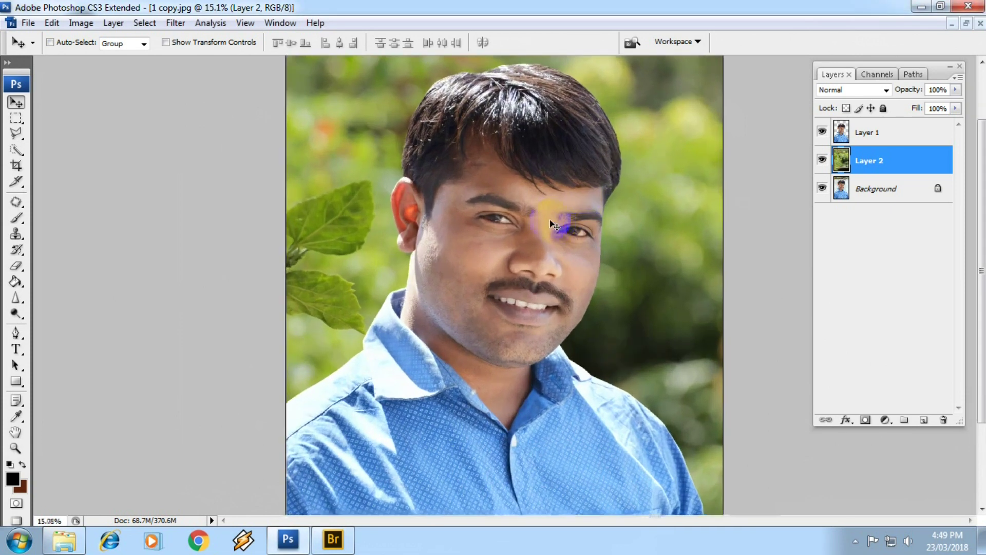
pyautogui.scroll(1, 567, 227)
pyautogui.click(869, 134)
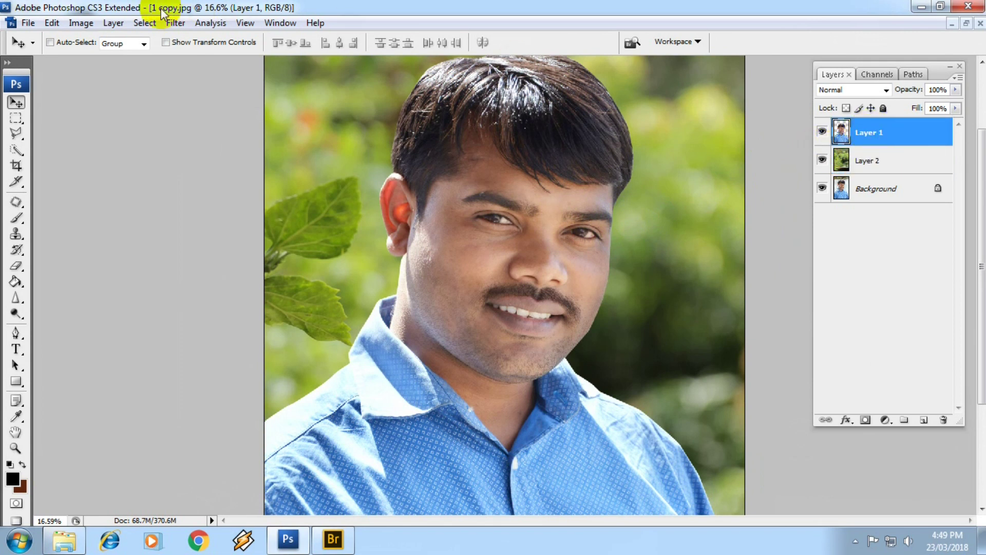
pyautogui.click(83, 24)
pyautogui.moveTo(102, 60)
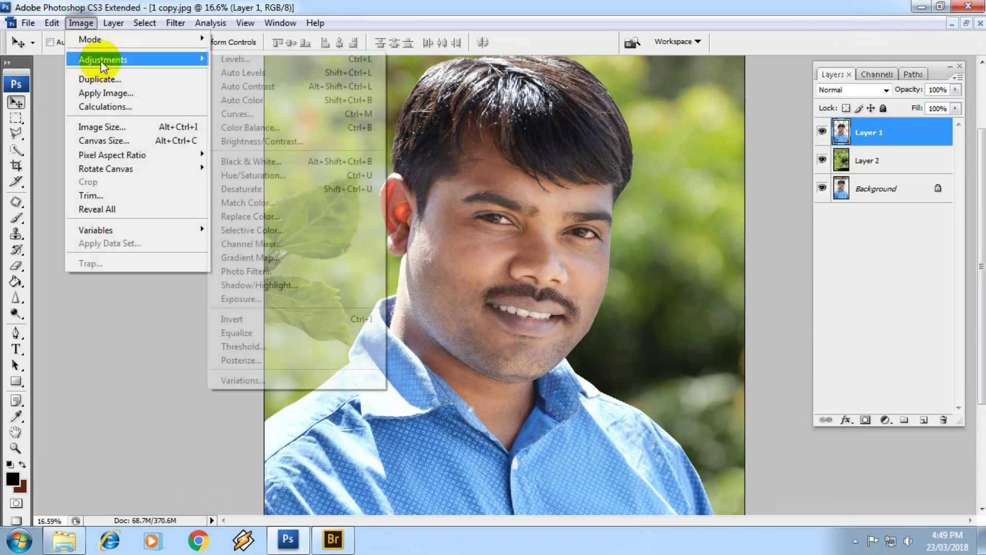
# - Apply Image > Adjustments > Match Color with Neutralize ticked to Layer 1
pyautogui.click(257, 202)
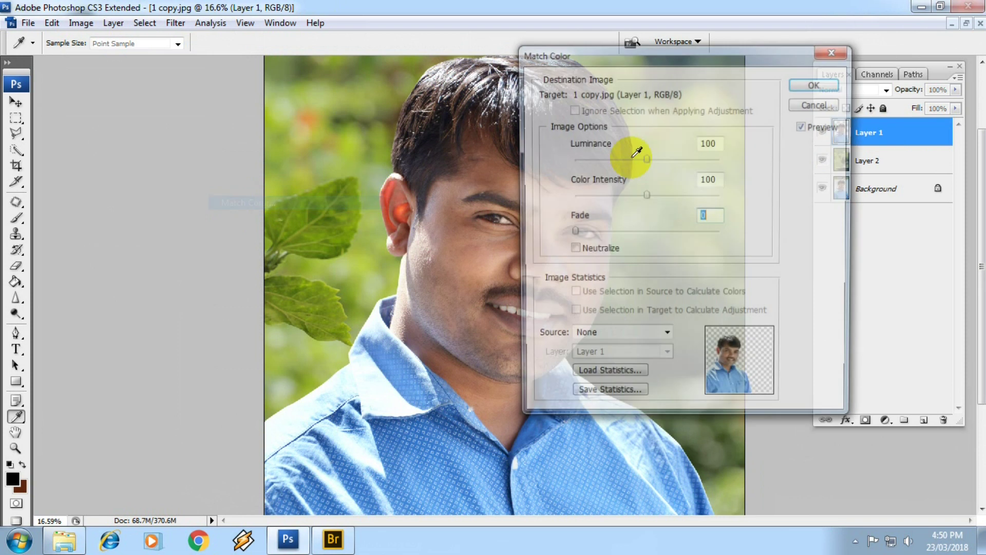
pyautogui.click(572, 250)
pyautogui.moveTo(621, 58); pyautogui.dragTo(790, 77)
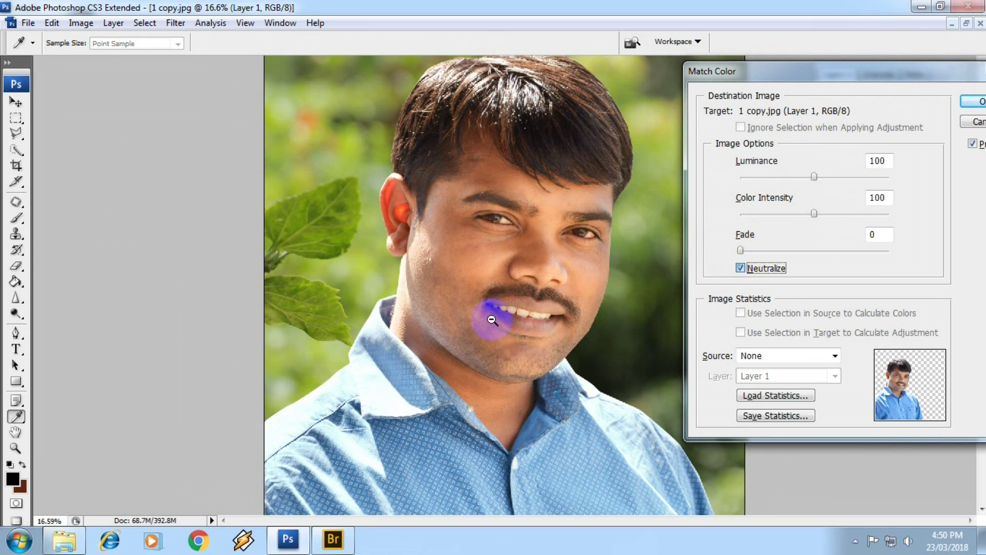
pyautogui.hotkey('ctrl', '-')
pyautogui.hotkey('ctrl', '-')
pyautogui.hotkey('ctrl', '-')
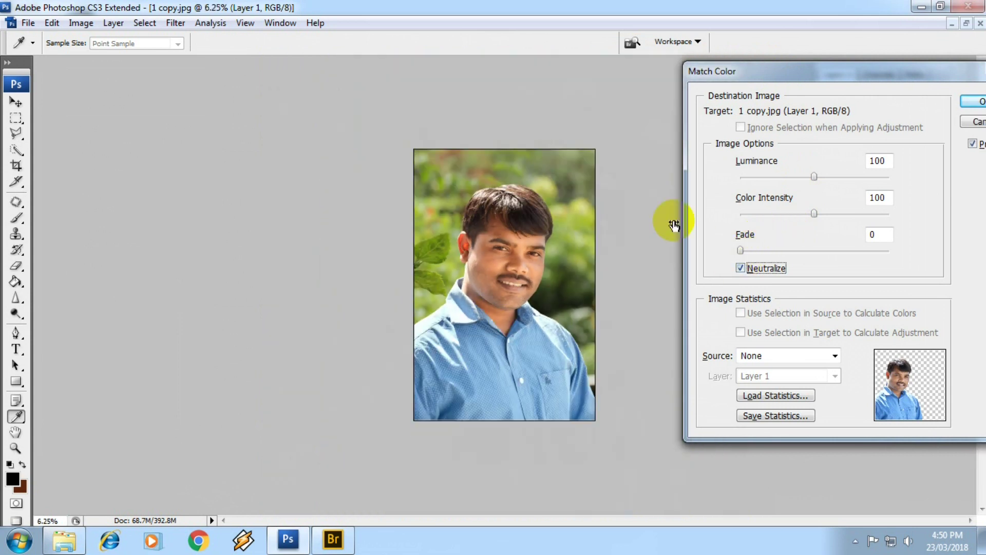
pyautogui.moveTo(838, 71); pyautogui.dragTo(531, 70)
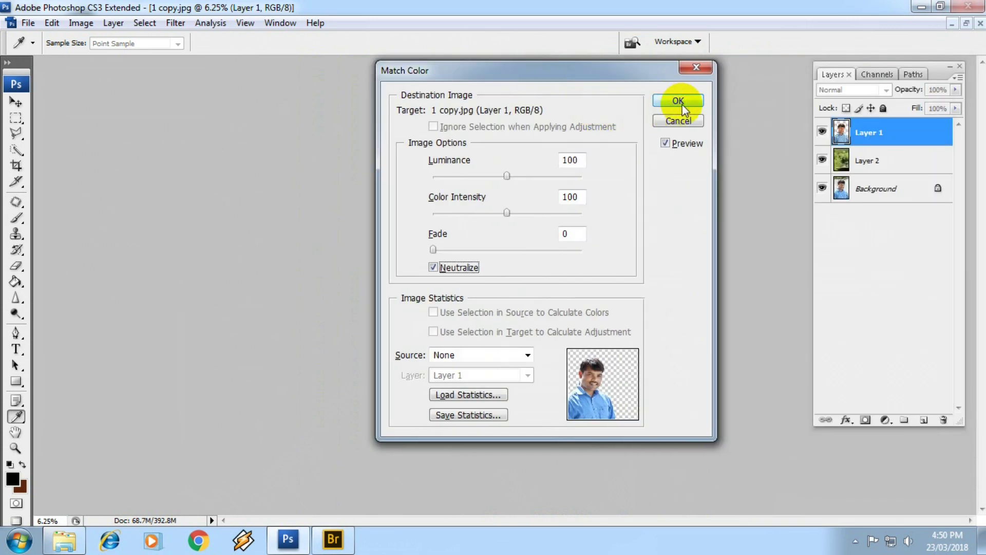
pyautogui.click(678, 101)
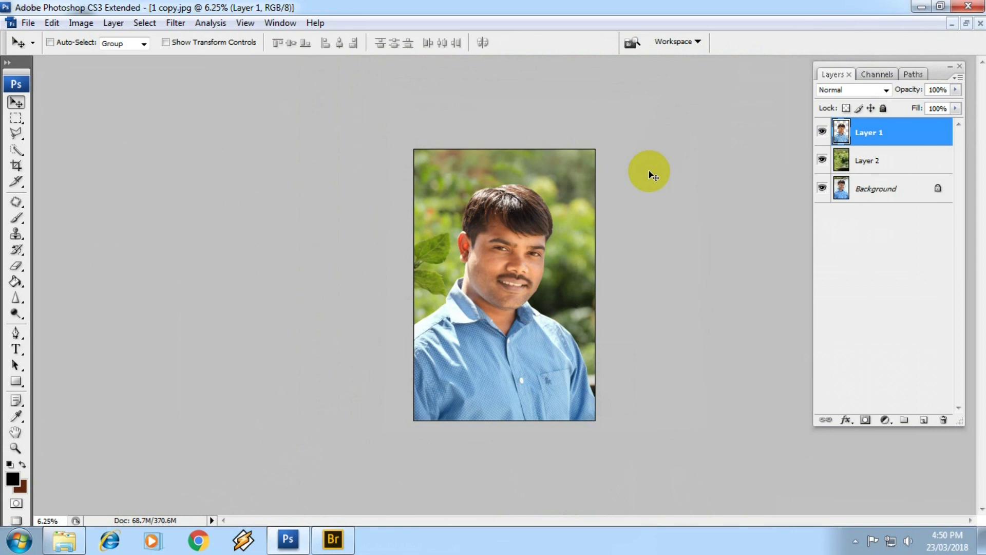
pyautogui.hotkey('ctrl', 'shift', 'f')
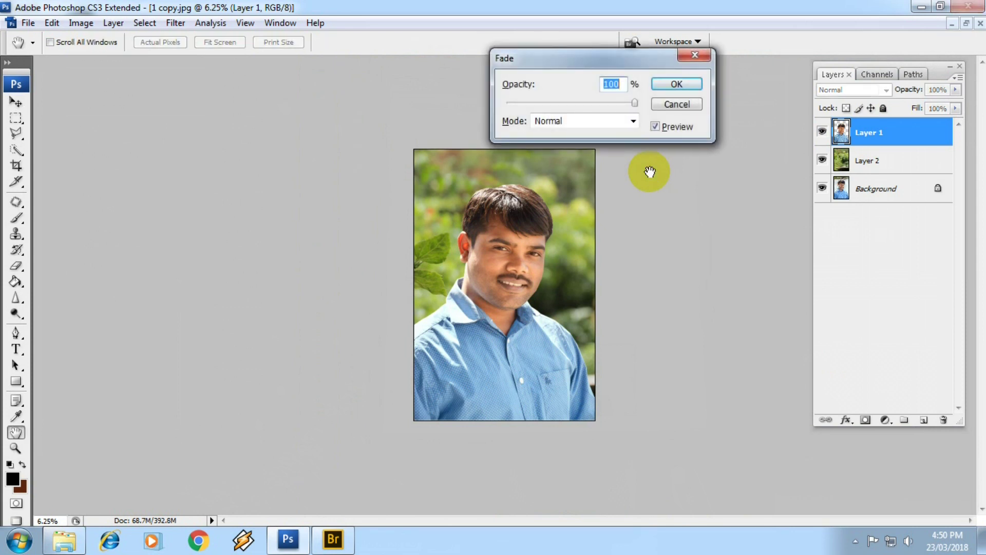
# - Compare fade strengths, then fade Match Color to 60% opacity and return to the Move tool
pyautogui.moveTo(635, 102); pyautogui.dragTo(473, 102)
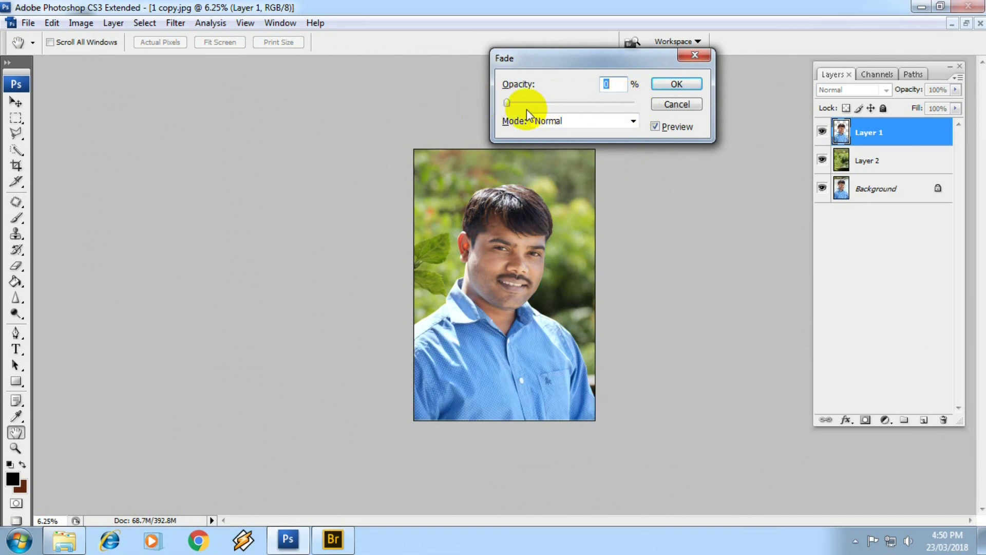
pyautogui.moveTo(507, 103); pyautogui.dragTo(548, 104)
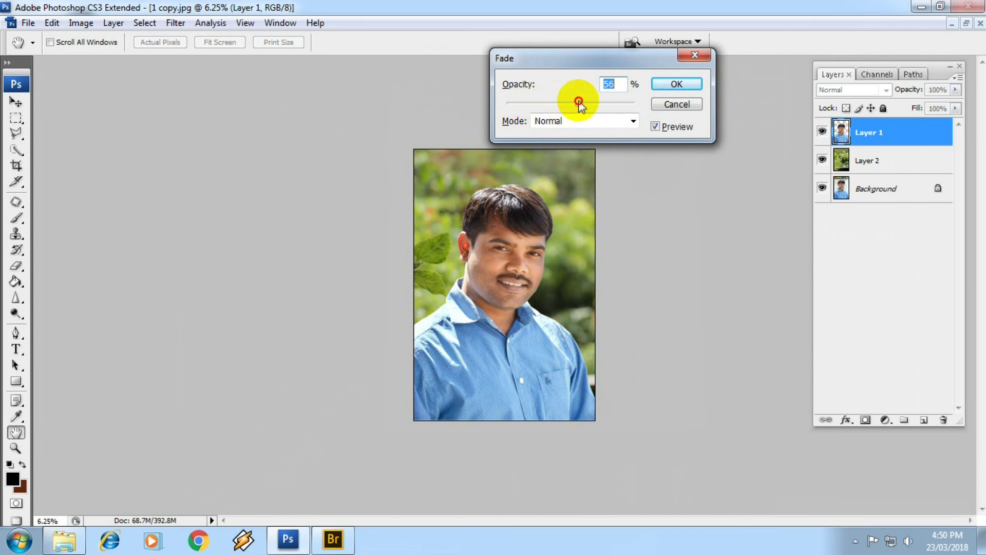
pyautogui.write('60')
pyautogui.press('Return')
pyautogui.press('v')
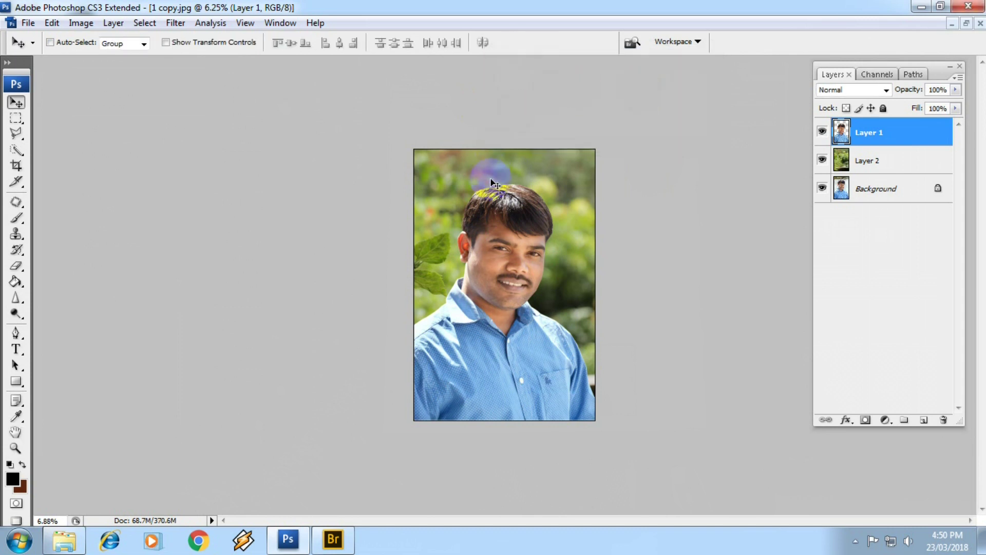
pyautogui.scroll(2, 511, 213)
pyautogui.scroll(2, 509, 215)
pyautogui.scroll(2, 520, 228)
pyautogui.moveTo(519, 228)
pyautogui.mouseDown()
pyautogui.moveTo(462, 264)
pyautogui.moveTo(458, 335)
pyautogui.mouseUp()
pyautogui.scroll(2, 94, 306)
pyautogui.scroll(1, 94, 304)
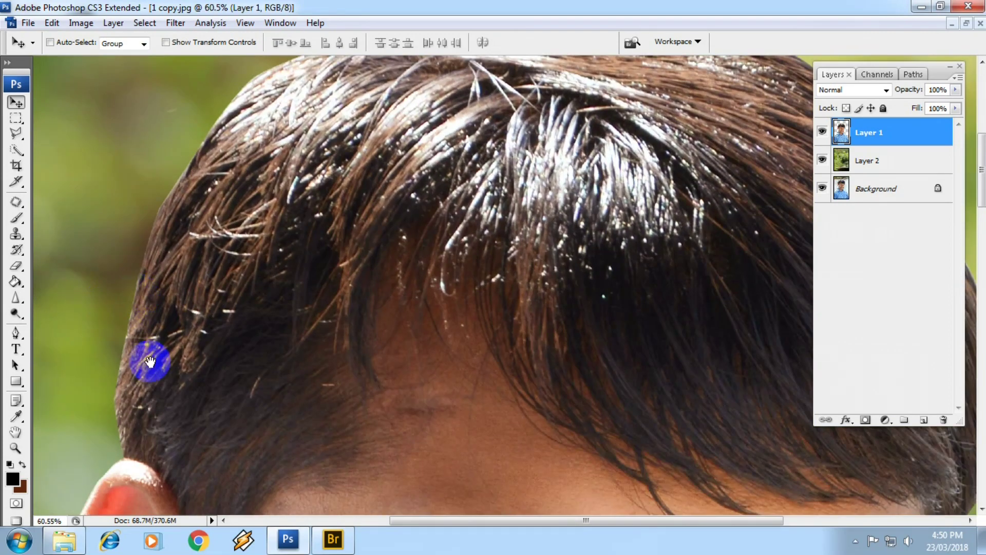
pyautogui.moveTo(146, 331); pyautogui.dragTo(260, 143)
pyautogui.scroll(3, 260, 143)
pyautogui.scroll(-2, 276, 148)
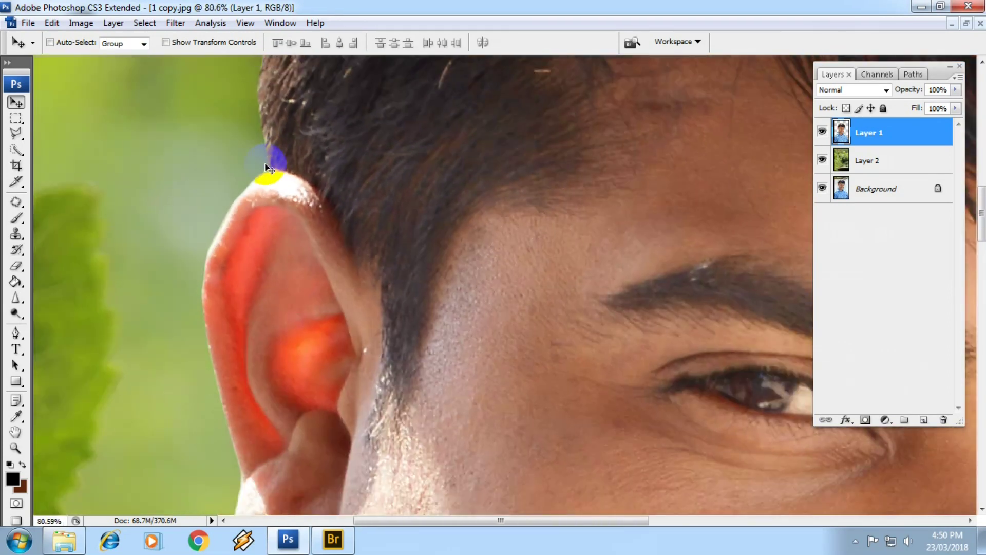
pyautogui.scroll(5, 258, 330)
pyautogui.scroll(5, 199, 467)
pyautogui.scroll(2, 212, 363)
pyautogui.moveTo(213, 363)
pyautogui.mouseDown()
pyautogui.moveTo(286, 159)
pyautogui.moveTo(374, 334)
pyautogui.moveTo(415, 19)
pyautogui.mouseUp()
pyautogui.scroll(-2, 396, 308)
pyautogui.moveTo(379, 399)
pyautogui.mouseDown()
pyautogui.moveTo(414, 147)
pyautogui.moveTo(396, 264)
pyautogui.moveTo(510, 189)
pyautogui.moveTo(469, 282)
pyautogui.moveTo(504, 386)
pyautogui.mouseUp()
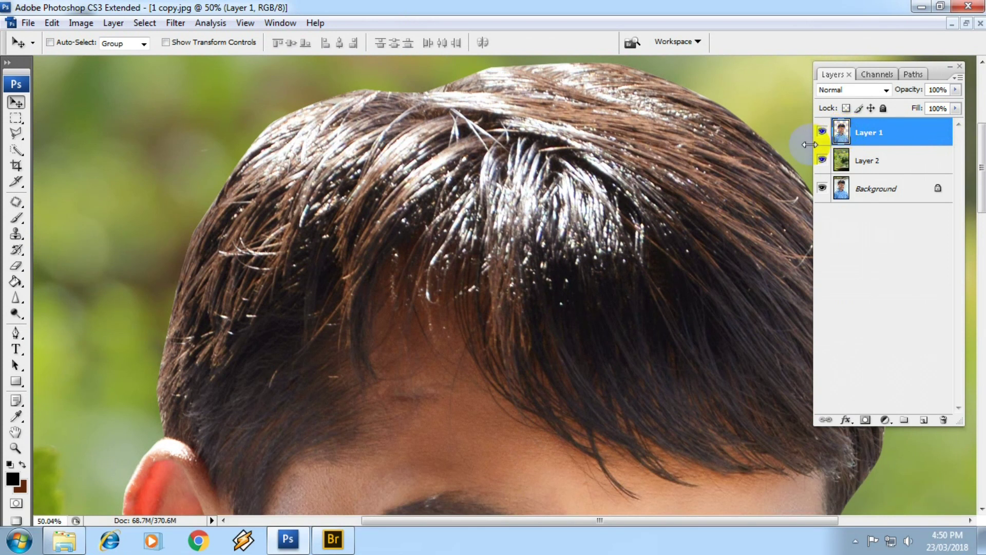
pyautogui.keyDown('ctrl'); pyautogui.click(842, 134); pyautogui.keyUp('ctrl')
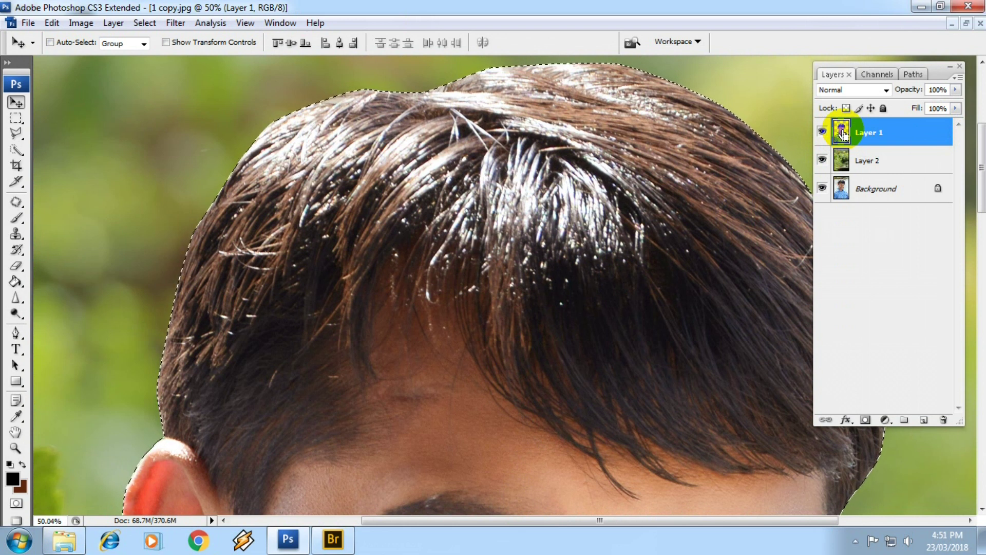
pyautogui.scroll(-2, 614, 204)
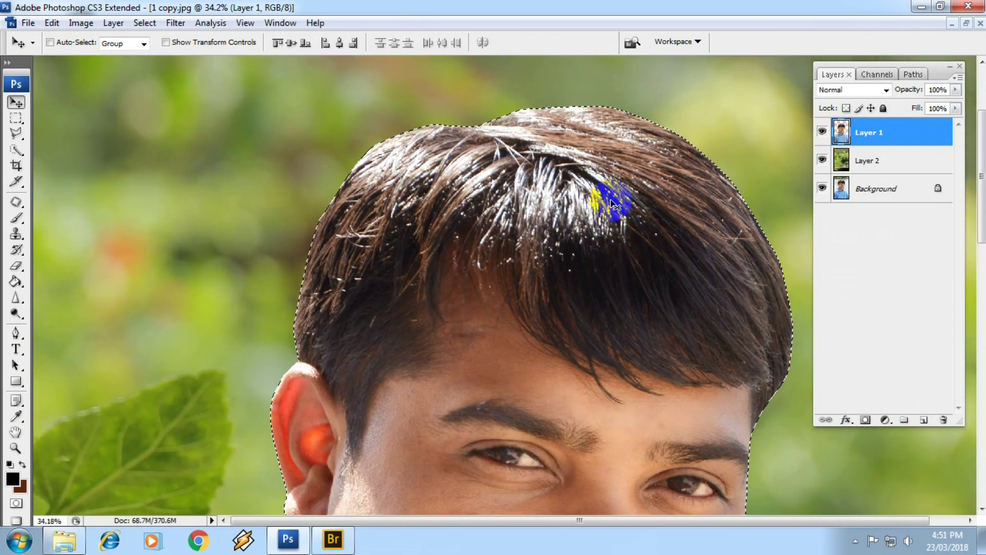
pyautogui.scroll(-3, 614, 204)
pyautogui.scroll(-1, 529, 214)
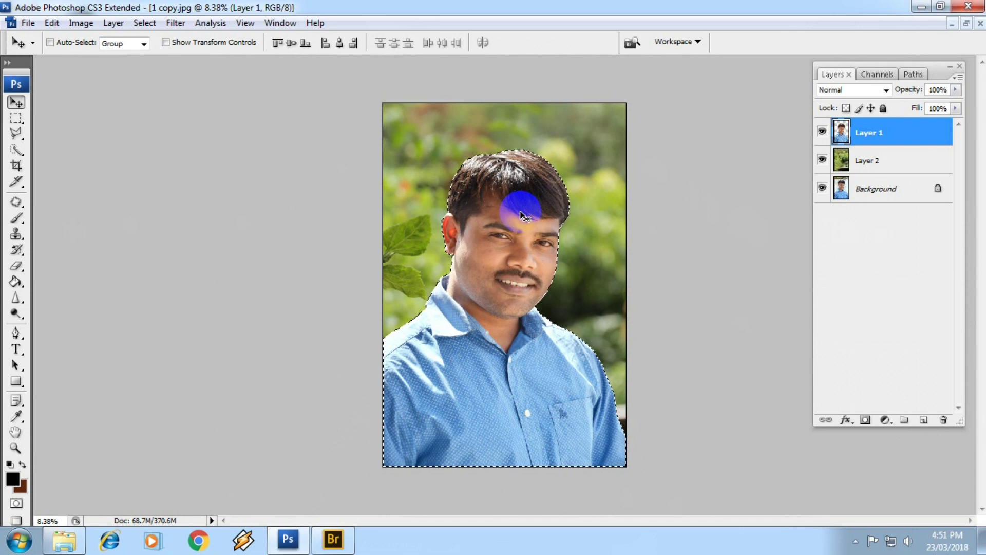
pyautogui.hotkey('ctrl', 'd')
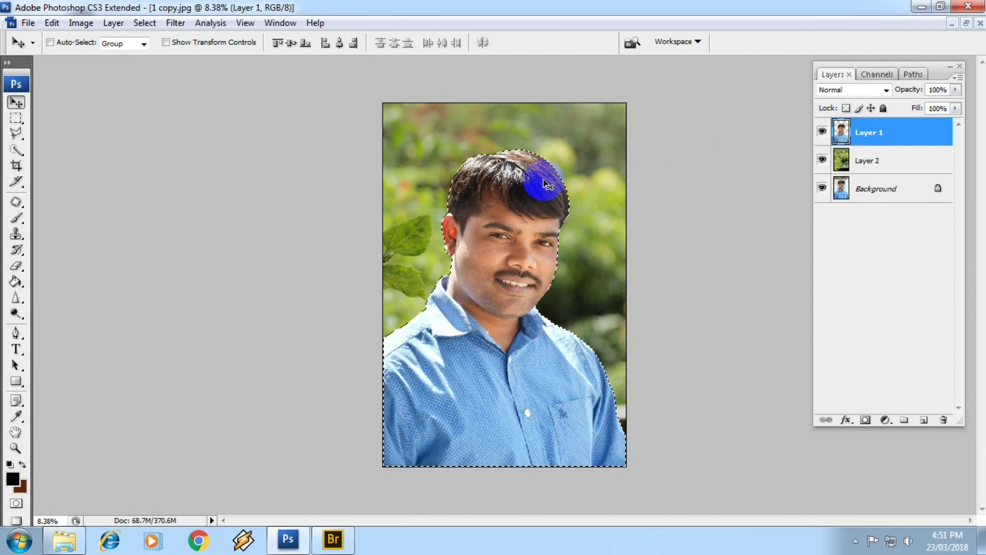
pyautogui.rightClick(593, 201)
pyautogui.click(591, 161)
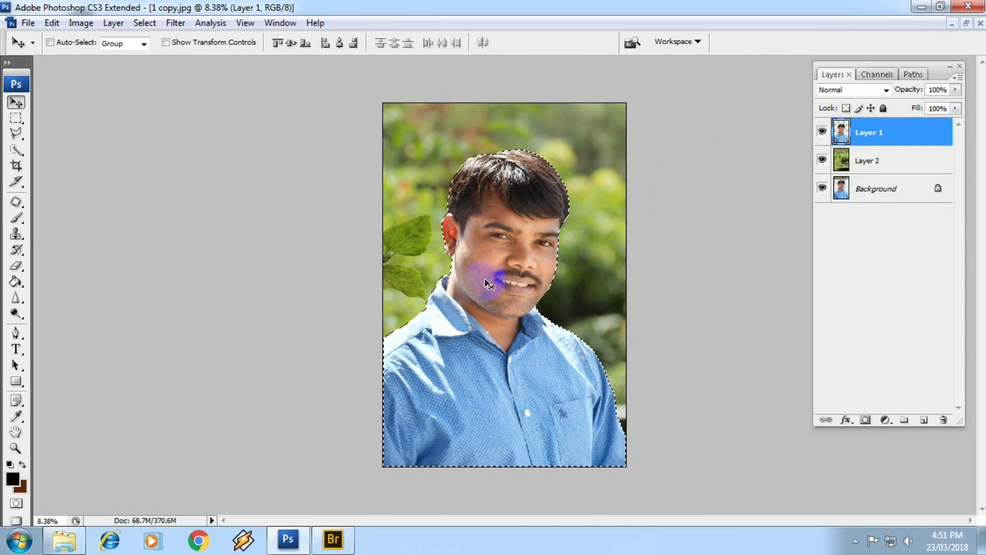
pyautogui.hotkey('ctrl', 'i')
pyautogui.hotkey('ctrl', 'i')
pyautogui.hotkey('ctrl', 'shift', 'i')
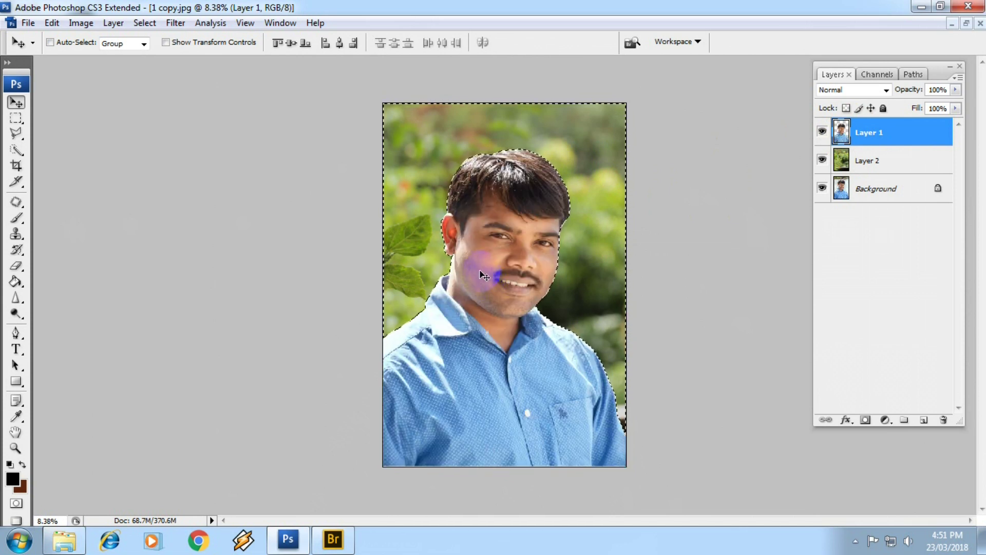
pyautogui.scroll(5, 449, 252)
pyautogui.scroll(2, 360, 186)
pyautogui.scroll(2, 265, 143)
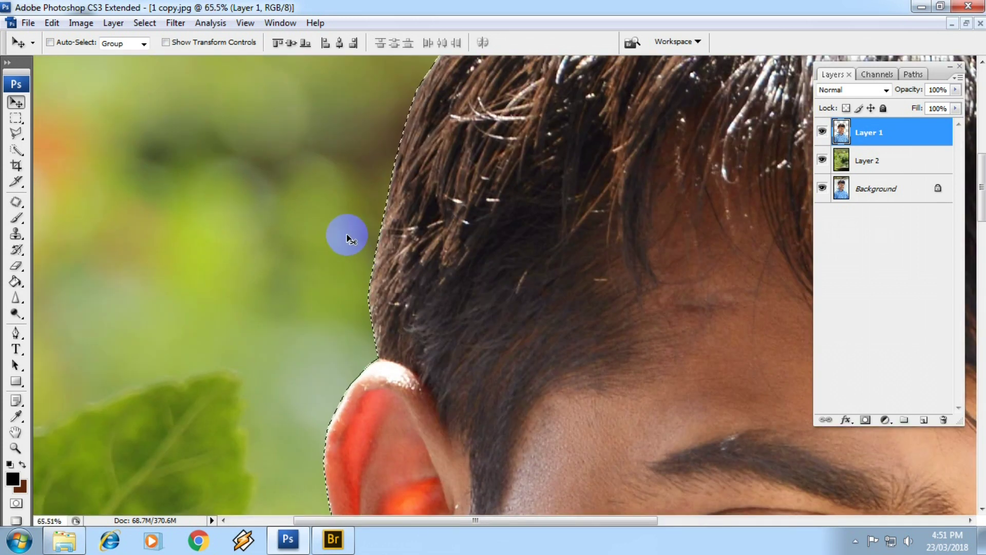
pyautogui.press('m')
pyautogui.rightClick(344, 210)
pyautogui.click(383, 252)
pyautogui.write('5')
pyautogui.click(534, 184)
pyautogui.scroll(1, 407, 255)
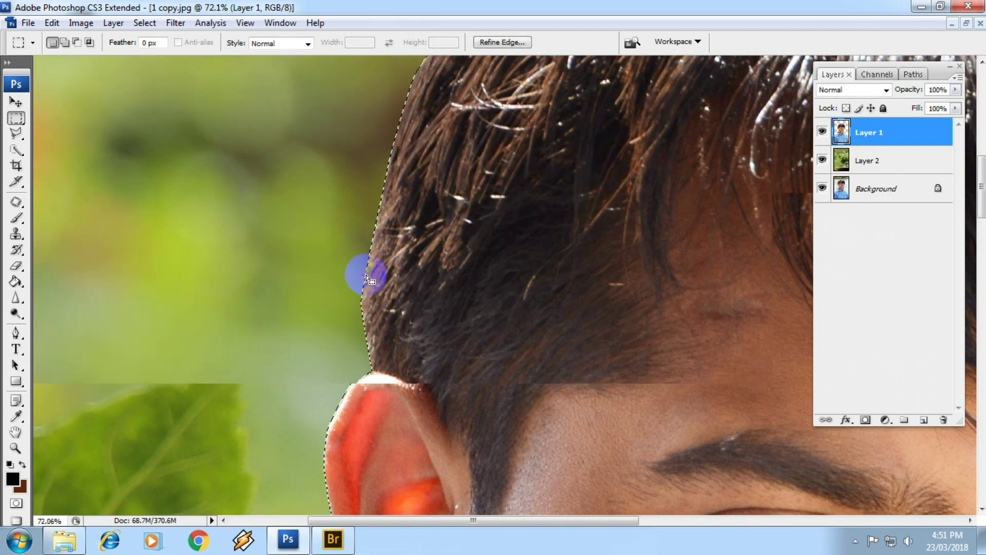
pyautogui.scroll(8, 406, 255)
pyautogui.scroll(7, 398, 280)
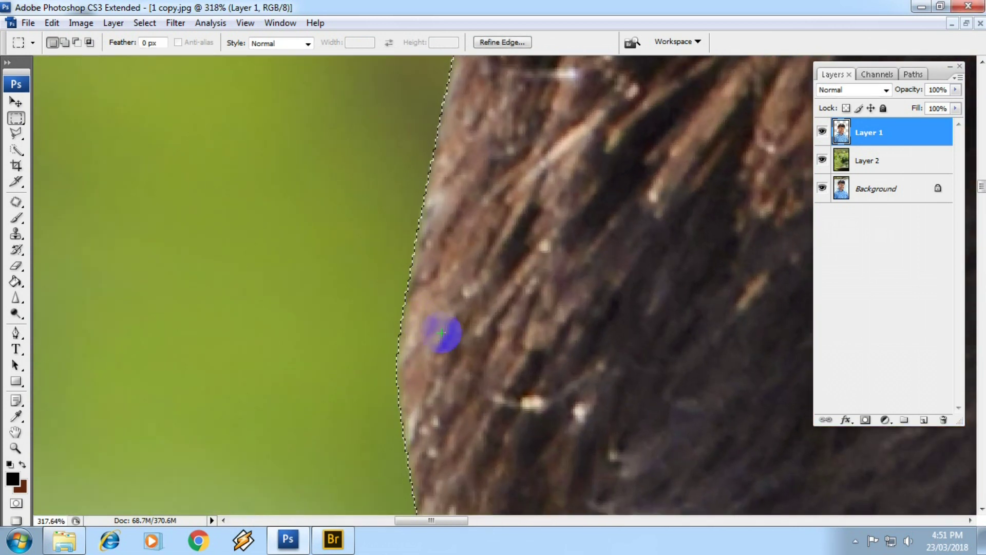
pyautogui.scroll(6, 429, 298)
pyautogui.scroll(2, 406, 226)
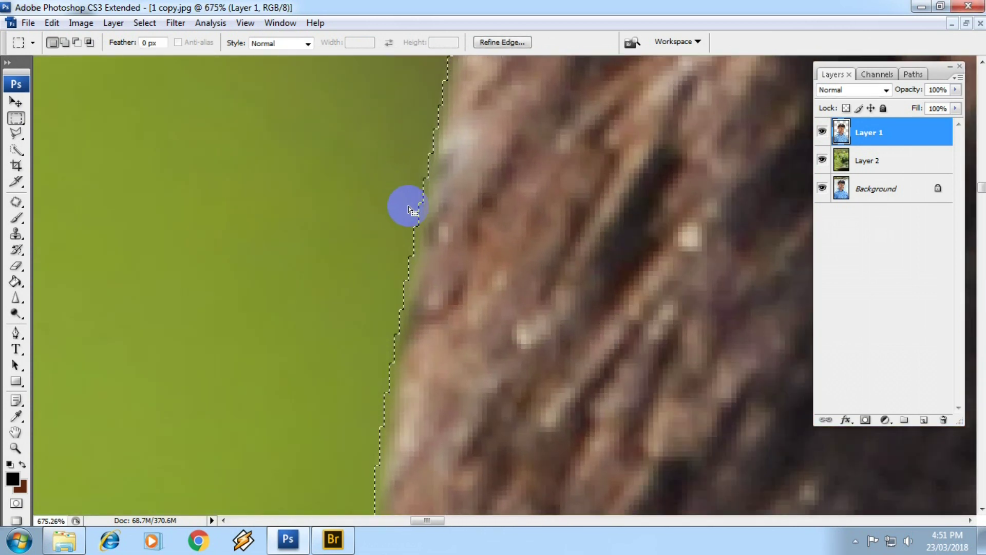
pyautogui.scroll(-3, 409, 208)
pyautogui.scroll(-3, 408, 221)
pyautogui.scroll(-3, 392, 226)
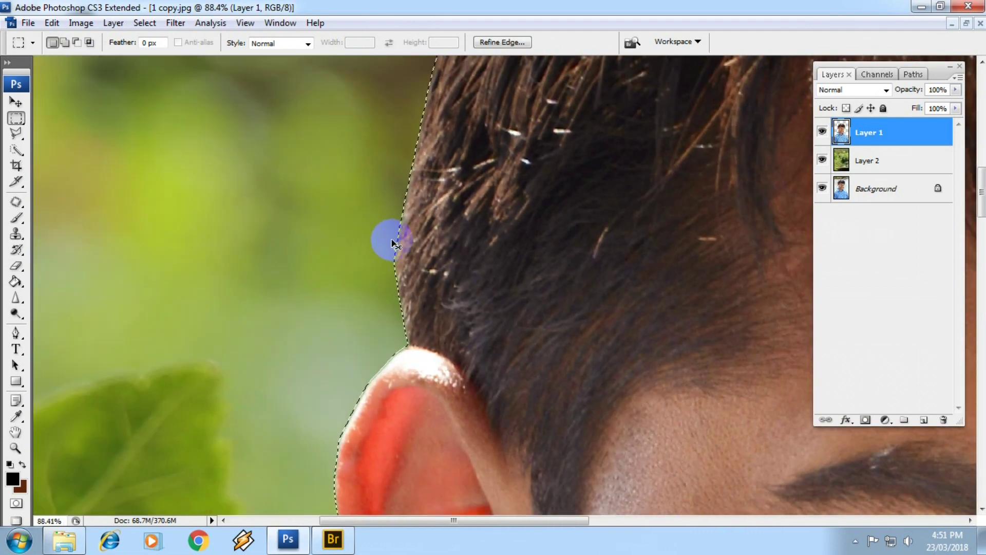
pyautogui.click(392, 242)
pyautogui.scroll(-3, 403, 243)
pyautogui.scroll(-2, 691, 200)
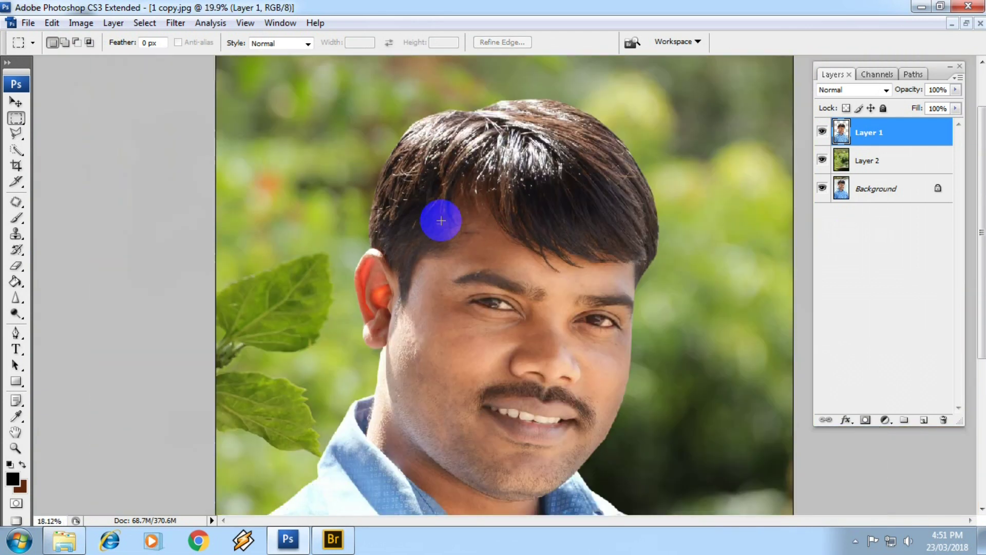
pyautogui.scroll(-3, 441, 221)
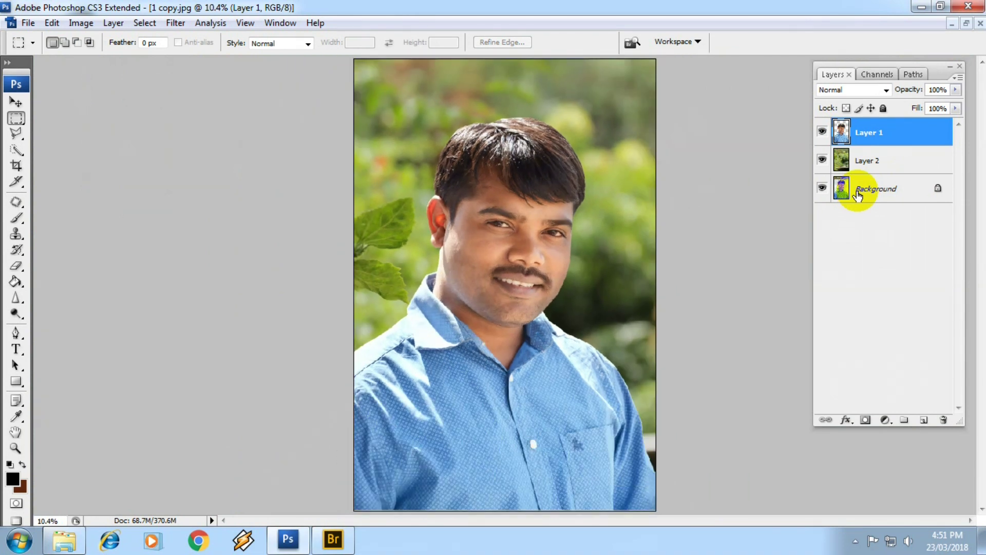
# - Duplicate the Background, move the copy above Layer 2, and blend it in Multiply
pyautogui.click(863, 194)
pyautogui.moveTo(855, 189); pyautogui.dragTo(859, 198)
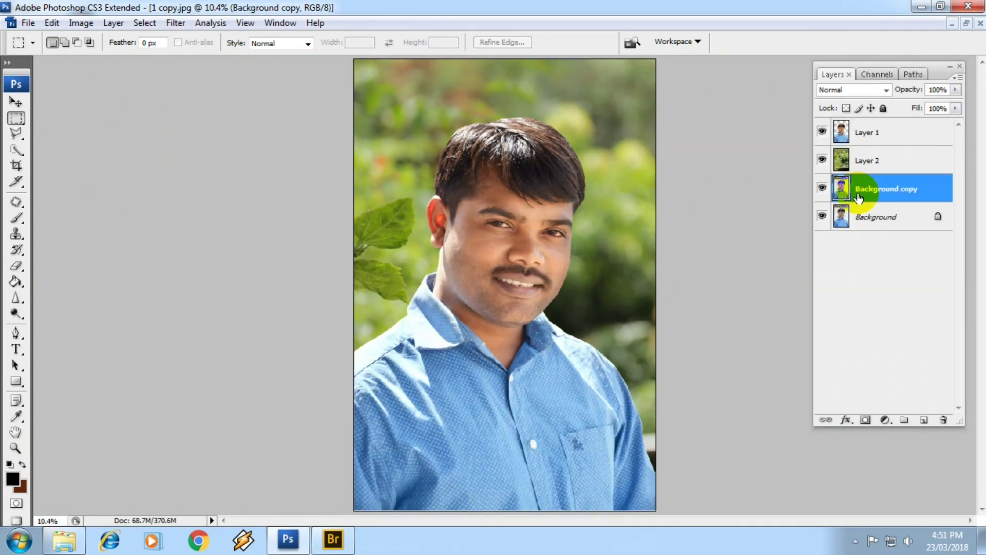
pyautogui.moveTo(862, 194); pyautogui.dragTo(863, 146)
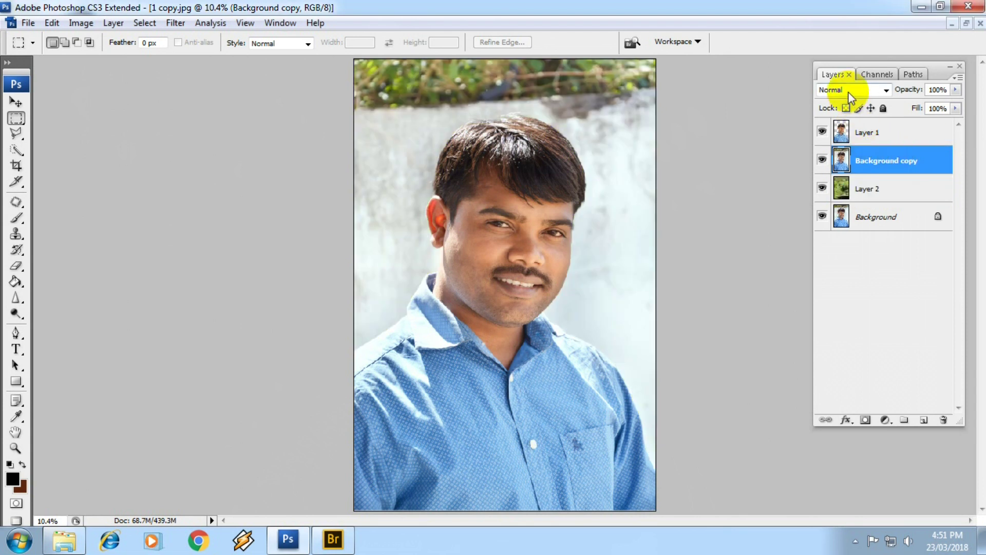
pyautogui.click(850, 96)
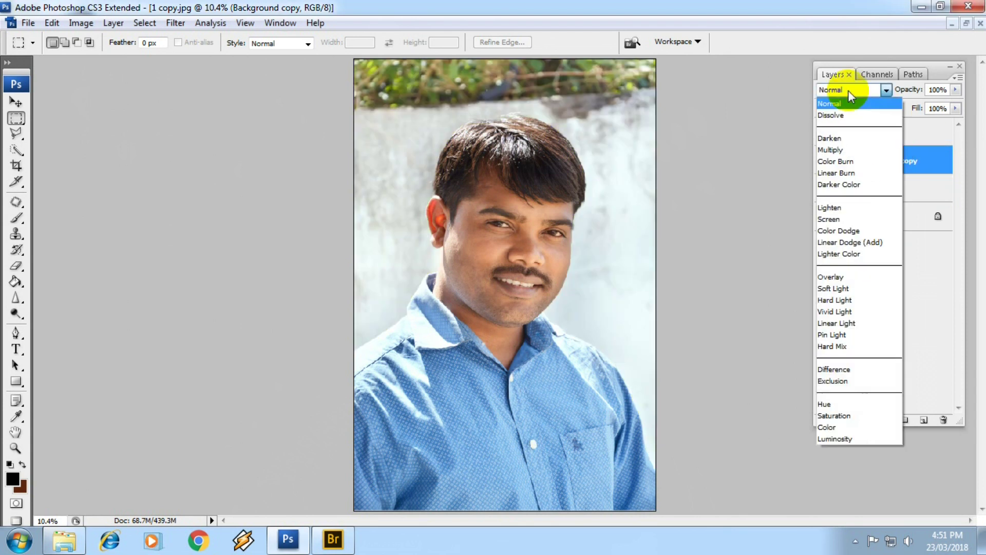
pyautogui.click(840, 150)
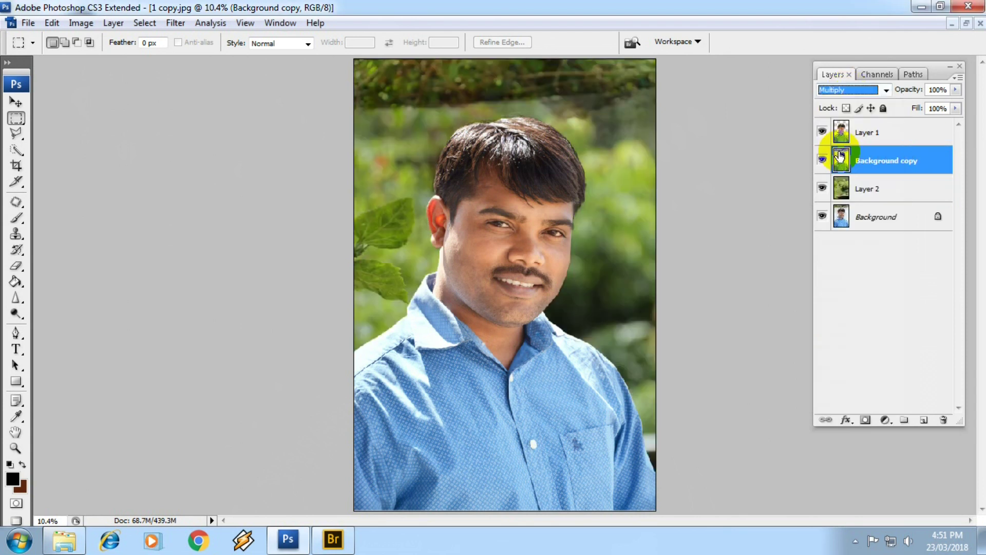
# - Try Overlay blending on Background copy while checking the top of the hair
pyautogui.scroll(5, 478, 170)
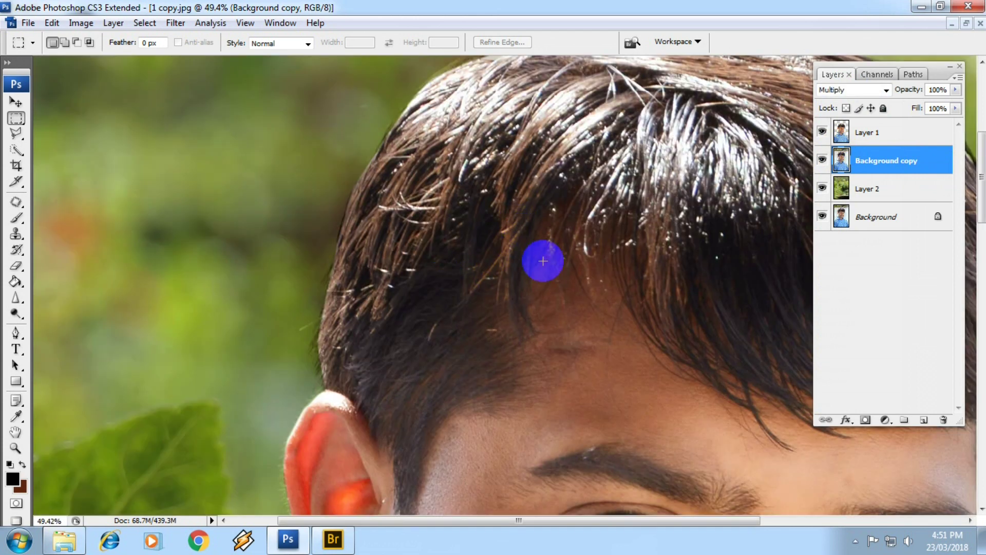
pyautogui.click(846, 92)
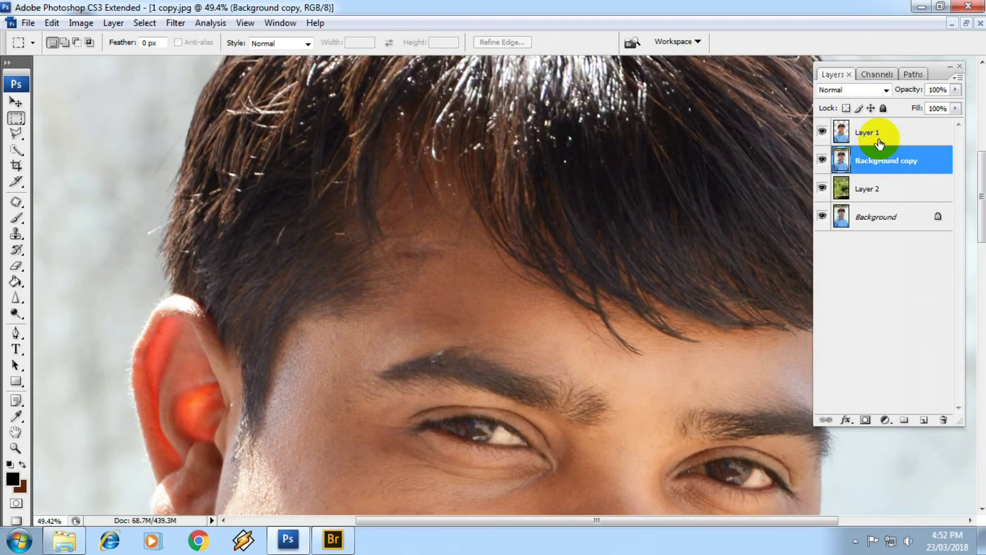
pyautogui.click(853, 90)
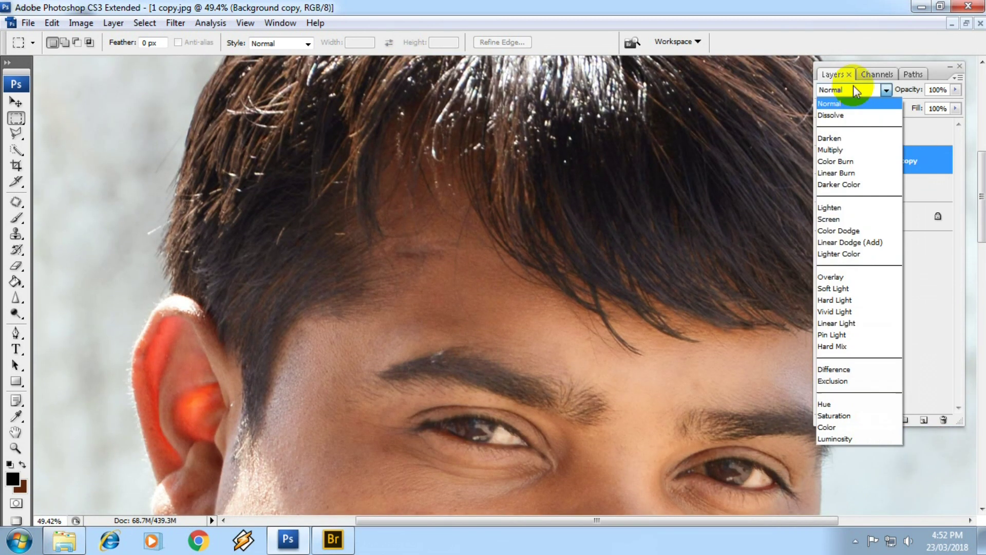
pyautogui.click(829, 278)
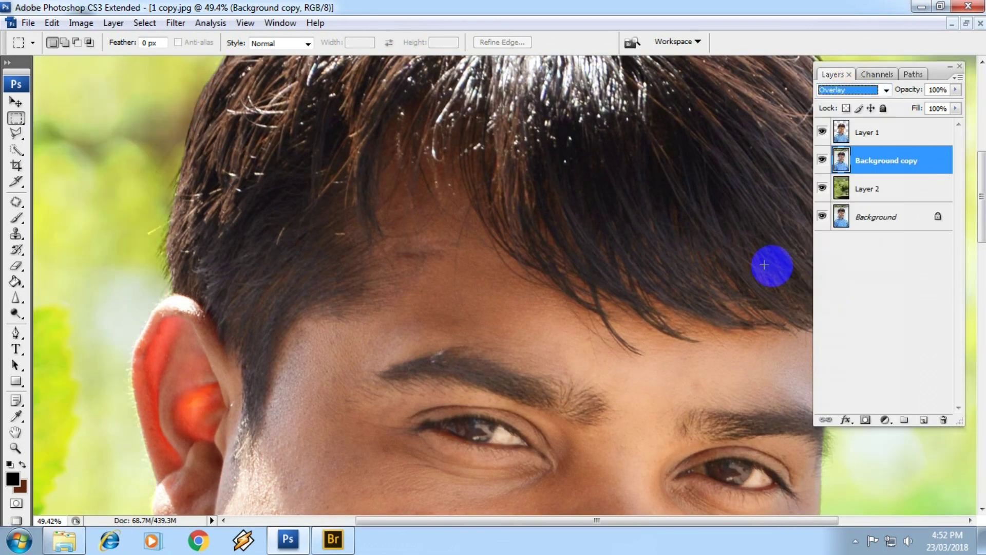
pyautogui.moveTo(799, 269); pyautogui.dragTo(516, 428)
pyautogui.scroll(-2, 535, 177)
pyautogui.scroll(-2, 512, 233)
pyautogui.scroll(-2, 507, 220)
pyautogui.scroll(1, 553, 218)
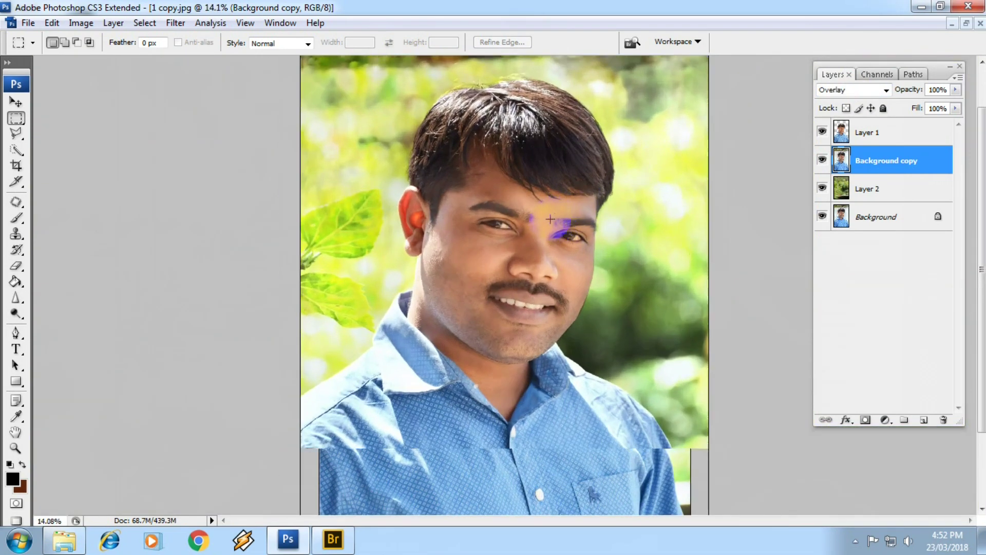
pyautogui.scroll(2, 559, 220)
pyautogui.scroll(1, 565, 221)
pyautogui.scroll(1, 570, 222)
pyautogui.moveTo(570, 222); pyautogui.dragTo(586, 406)
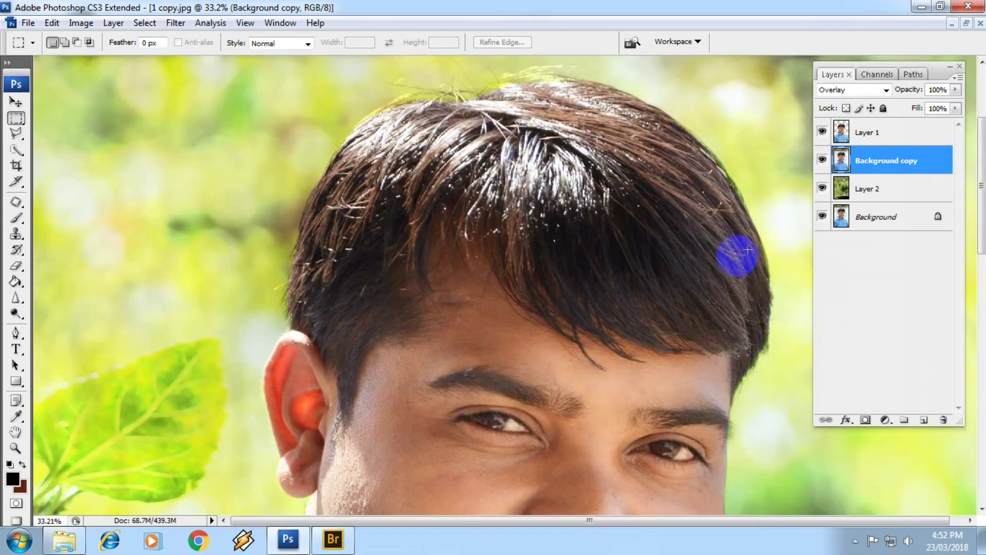
# - Compare Soft Light and Hard Light on Background copy, settling on Soft Light
pyautogui.click(848, 90)
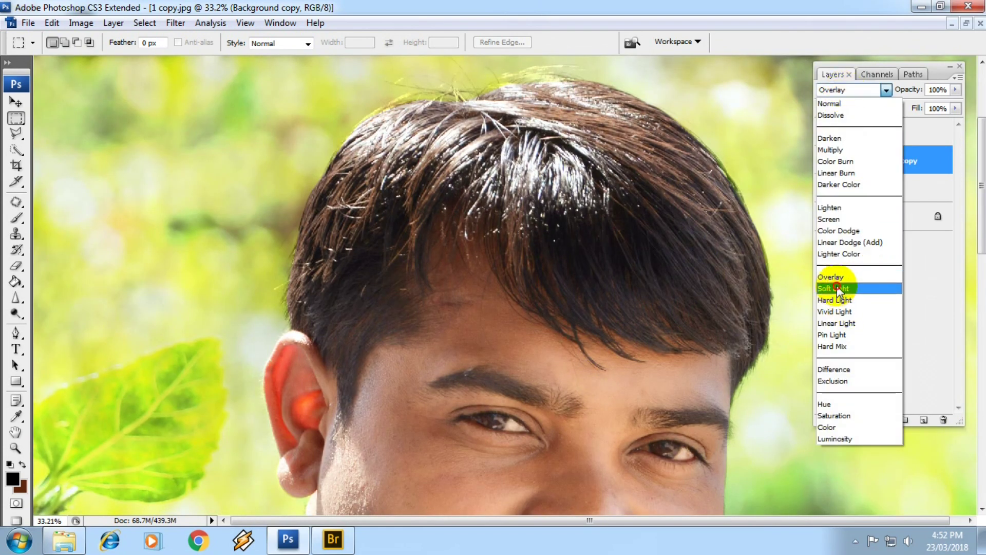
pyautogui.click(835, 289)
pyautogui.moveTo(729, 365)
pyautogui.mouseDown()
pyautogui.moveTo(690, 295)
pyautogui.moveTo(690, 172)
pyautogui.mouseUp()
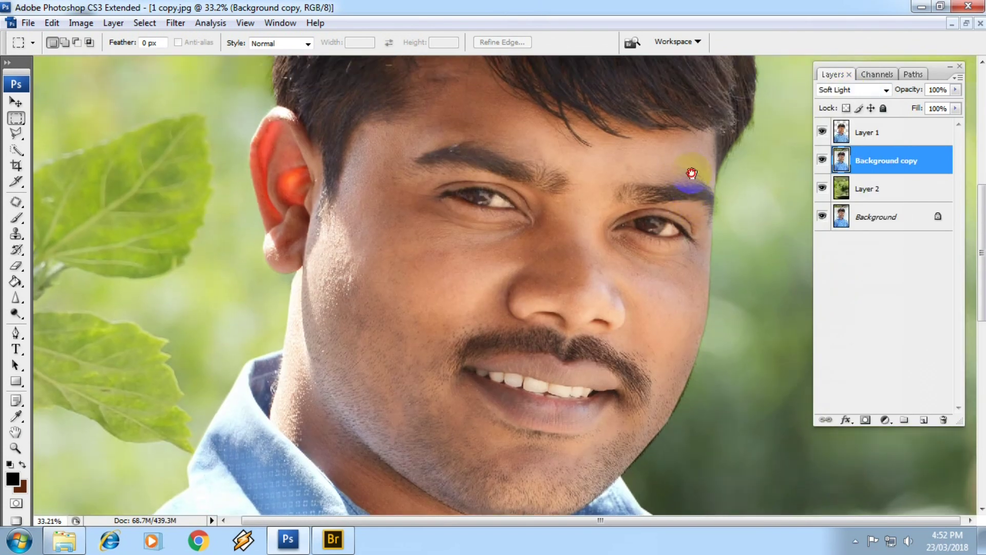
pyautogui.scroll(4, 807, 244)
pyautogui.click(846, 90)
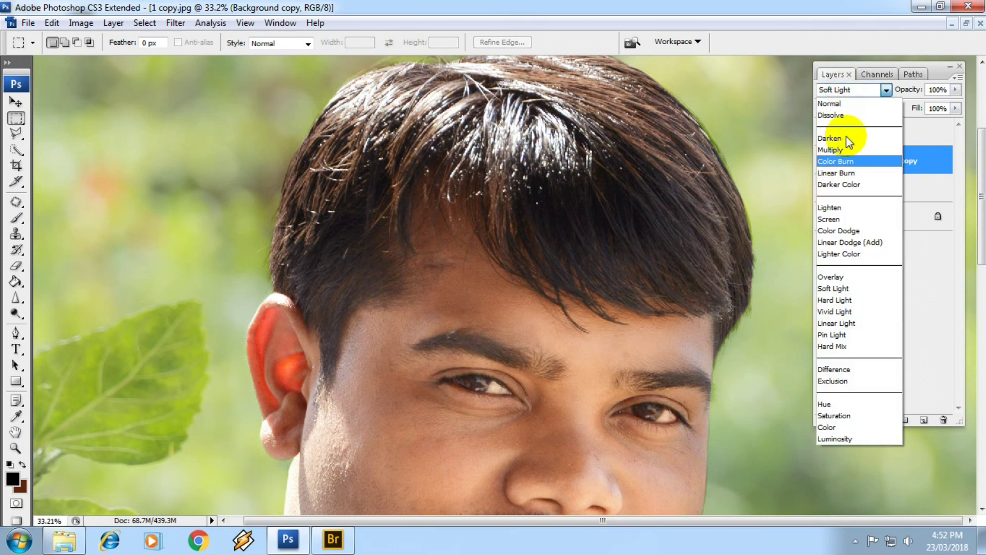
pyautogui.click(840, 300)
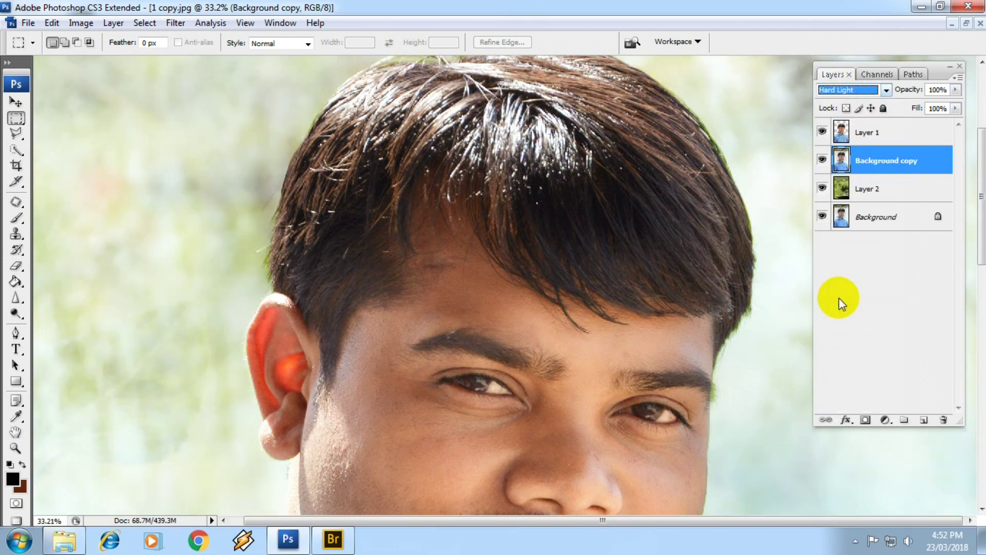
pyautogui.press('Down')
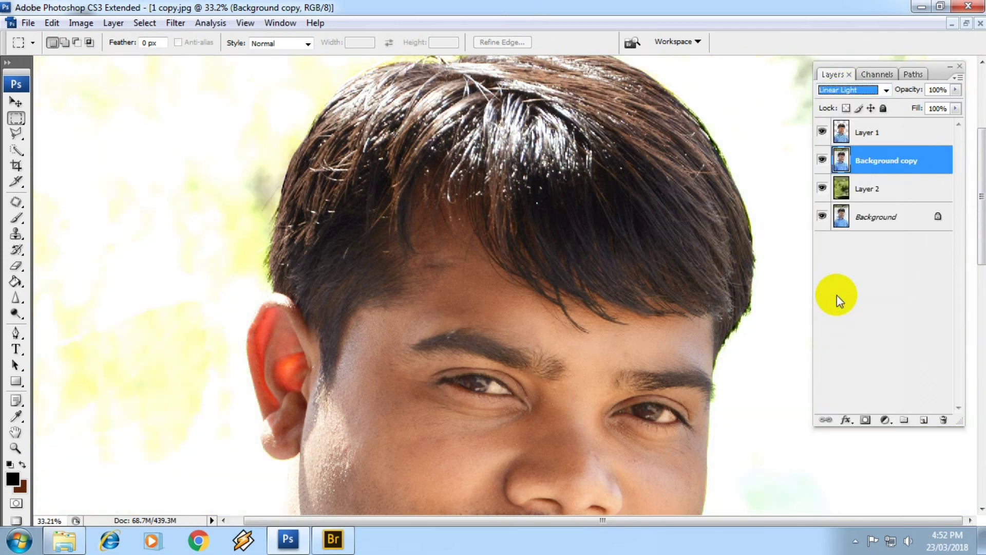
pyautogui.press('Down')
pyautogui.press('Up')
pyautogui.press('Up')
pyautogui.press('Up')
pyautogui.press('Up')
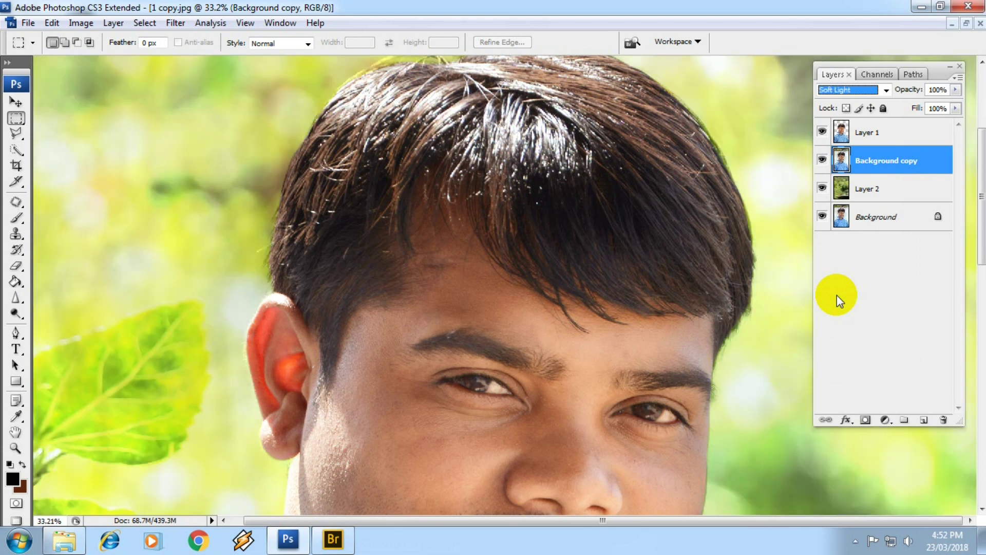
pyautogui.press('Down')
# - Start desaturating Background copy with Hue/Saturation (Ctrl+U)
pyautogui.click(865, 156)
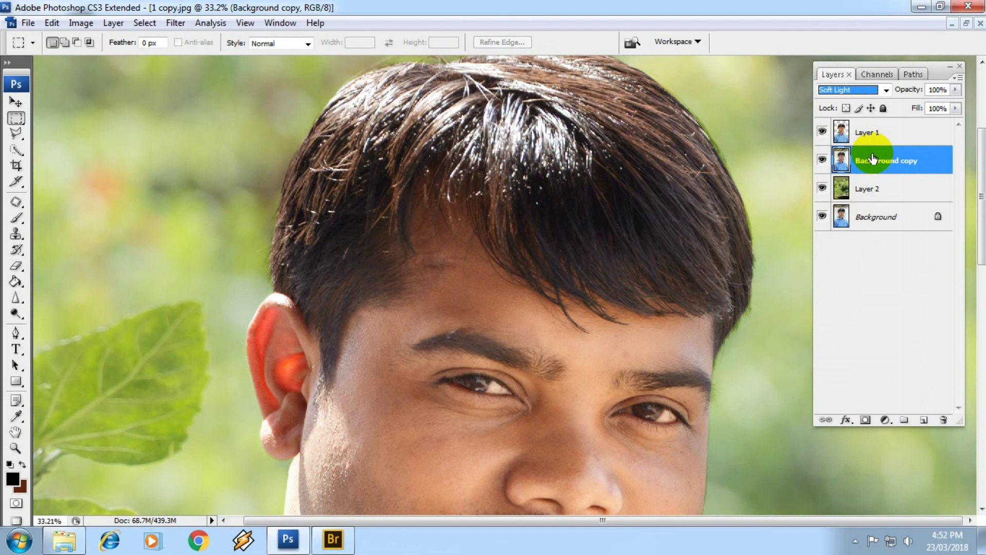
pyautogui.hotkey('ctrl', 'u')
pyautogui.moveTo(651, 144); pyautogui.dragTo(570, 145)
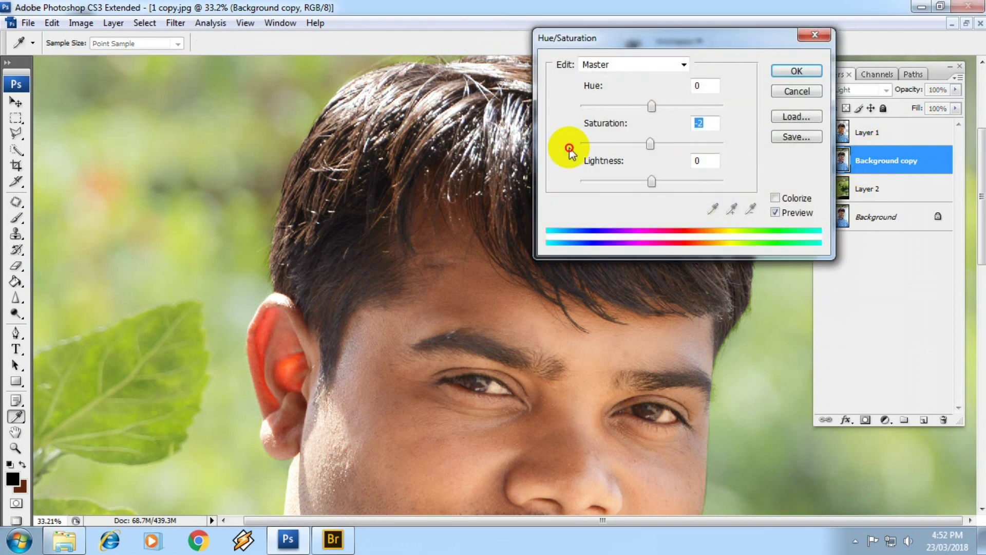
# - Apply Saturation -100, then brighten the midtones with Curves
pyautogui.click(796, 72)
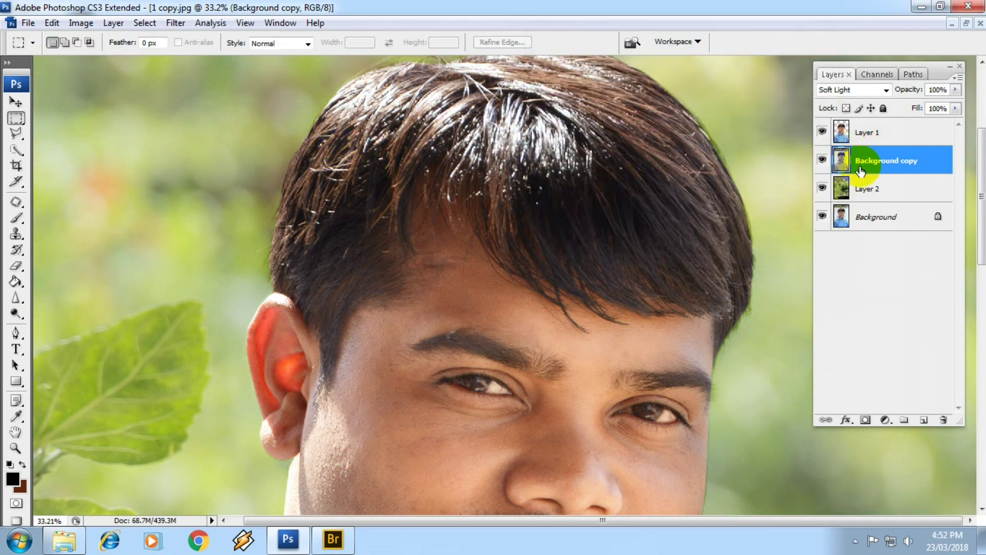
pyautogui.hotkey('ctrl', 'm')
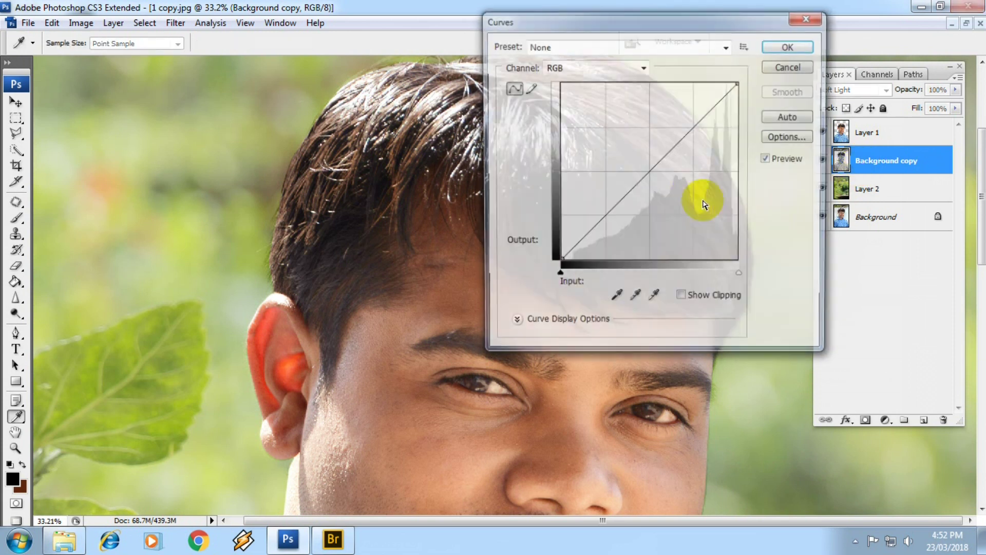
pyautogui.moveTo(654, 161); pyautogui.dragTo(643, 163)
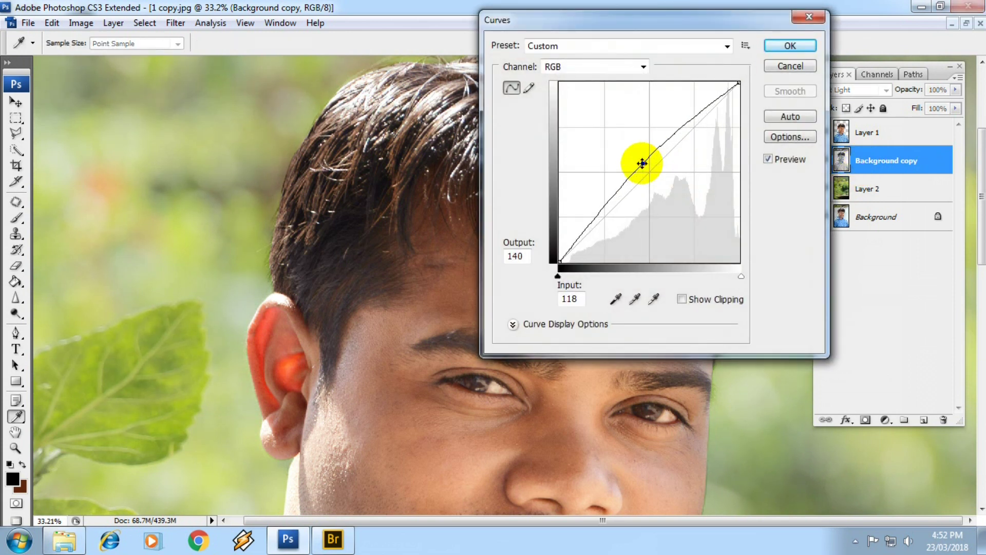
pyautogui.press('Return')
pyautogui.scroll(-2, 639, 269)
pyautogui.scroll(-1, 627, 274)
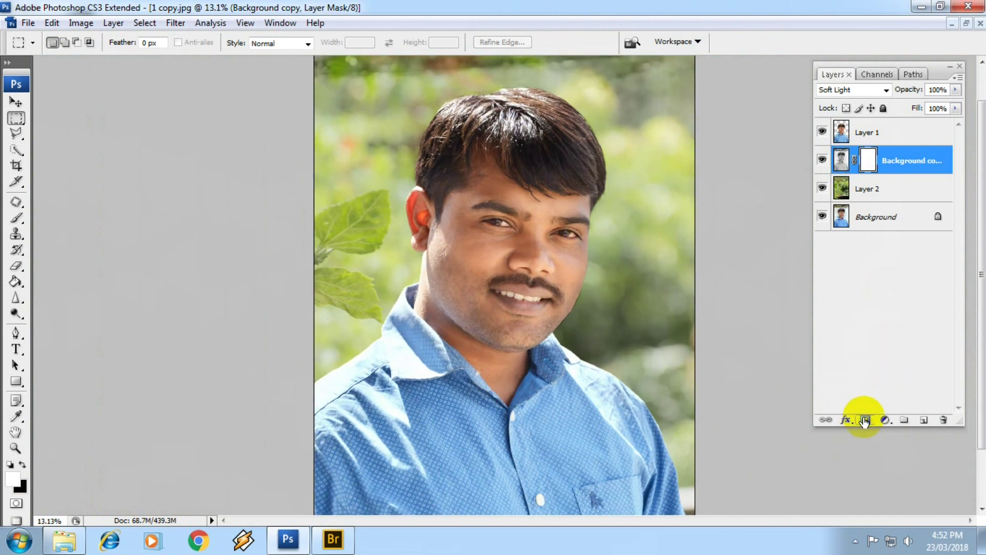
# - Invert the layer mask to black and paint it back in over the man's hair with a large brush
pyautogui.hotkey('ctrl', 'i')
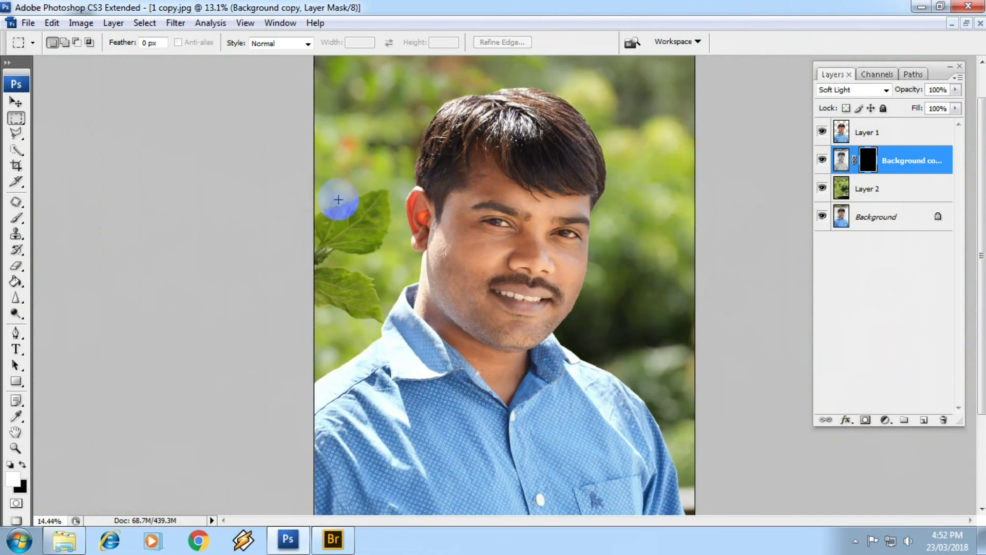
pyautogui.scroll(2, 338, 200)
pyautogui.press('b')
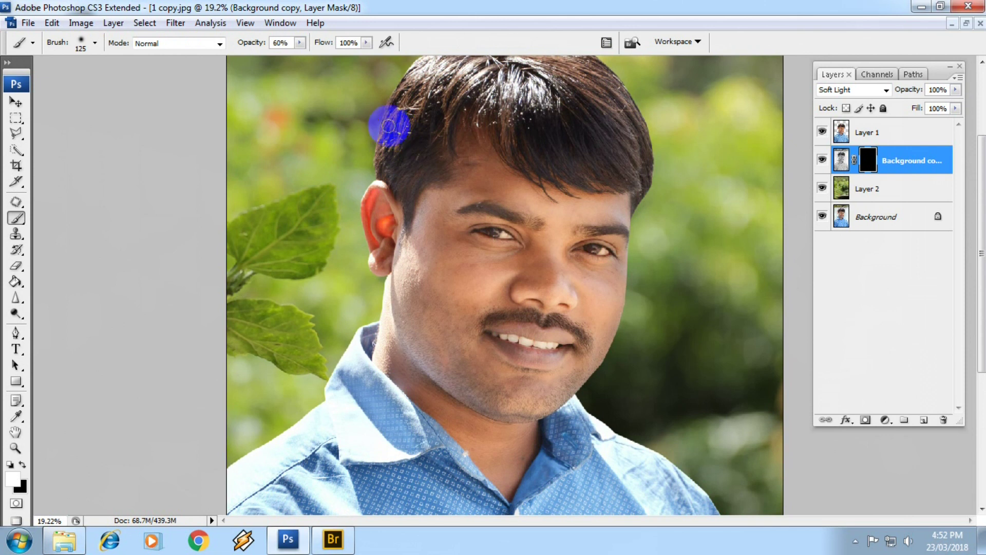
pyautogui.press(']')
pyautogui.press(']')
pyautogui.press(']')
pyautogui.moveTo(377, 126); pyautogui.dragTo(405, 193)
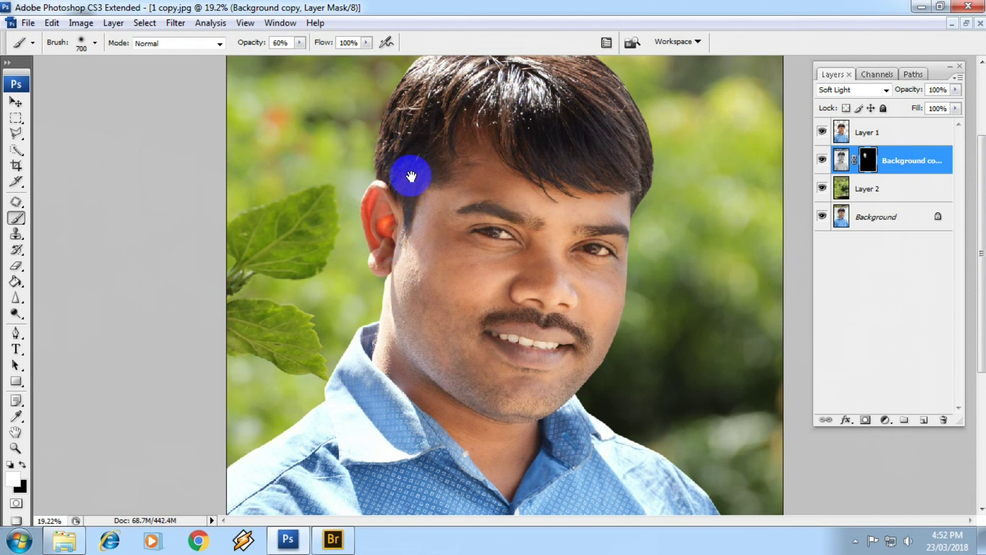
pyautogui.scroll(3, 383, 249)
pyautogui.moveTo(382, 250)
pyautogui.mouseDown()
pyautogui.moveTo(452, 209)
pyautogui.moveTo(628, 253)
pyautogui.moveTo(618, 375)
pyautogui.moveTo(595, 407)
pyautogui.mouseUp()
pyautogui.scroll(-3, 594, 407)
pyautogui.scroll(-2, 625, 329)
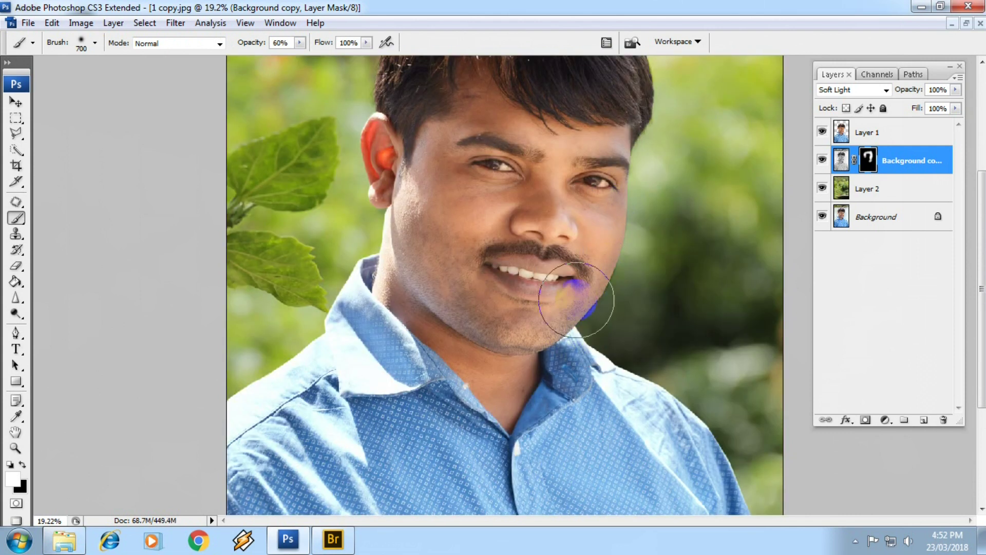
pyautogui.scroll(3, 493, 351)
pyautogui.moveTo(546, 287)
pyautogui.mouseDown()
pyautogui.moveTo(616, 249)
pyautogui.moveTo(595, 315)
pyautogui.mouseUp()
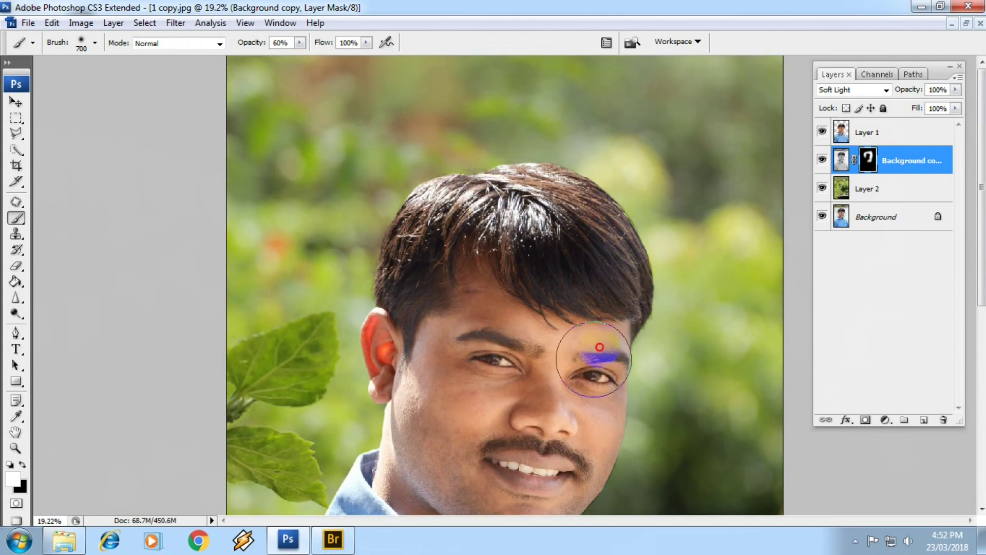
# - Blend the masked Background copy in Multiply at 100% opacity
pyautogui.click(857, 90)
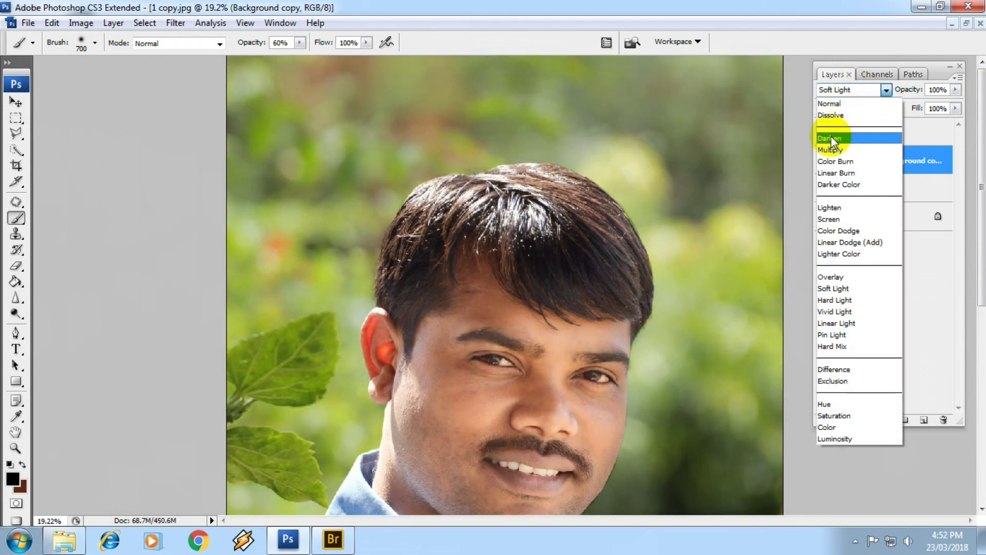
pyautogui.click(828, 138)
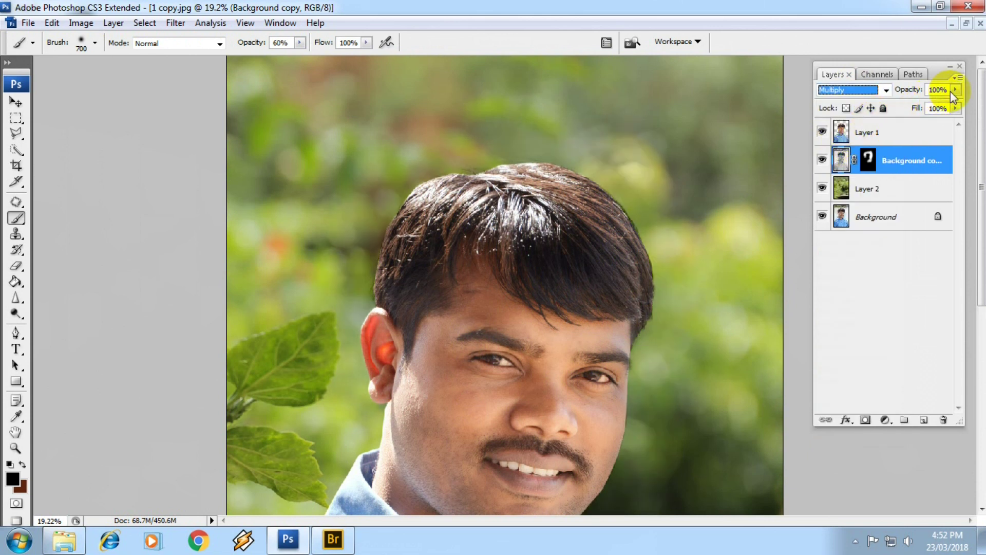
pyautogui.moveTo(941, 104); pyautogui.dragTo(957, 104)
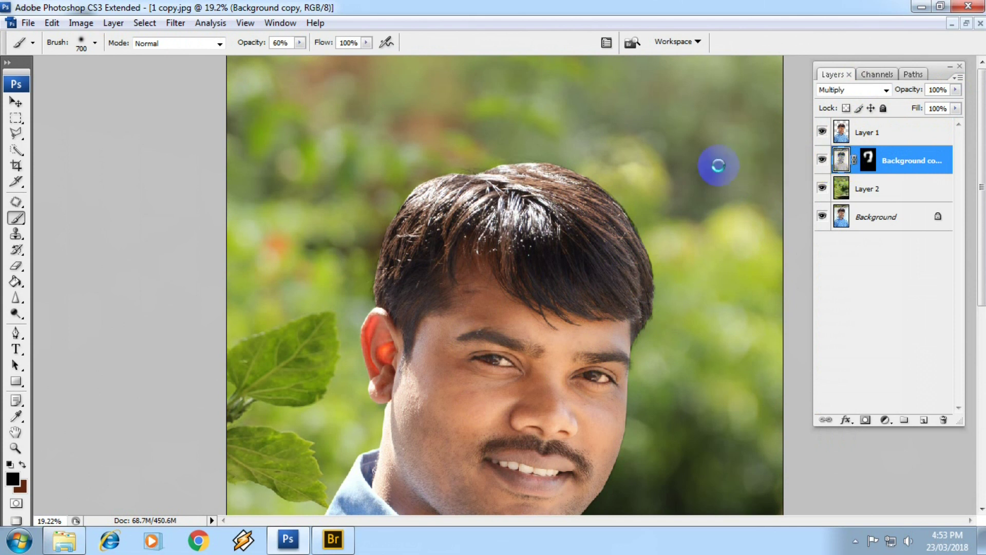
# - Apply a near-straight Curves with the white point moved to 225
pyautogui.hotkey('ctrl', 'm')
pyautogui.moveTo(635, 187)
pyautogui.mouseDown()
pyautogui.moveTo(635, 169)
pyautogui.moveTo(660, 196)
pyautogui.mouseUp()
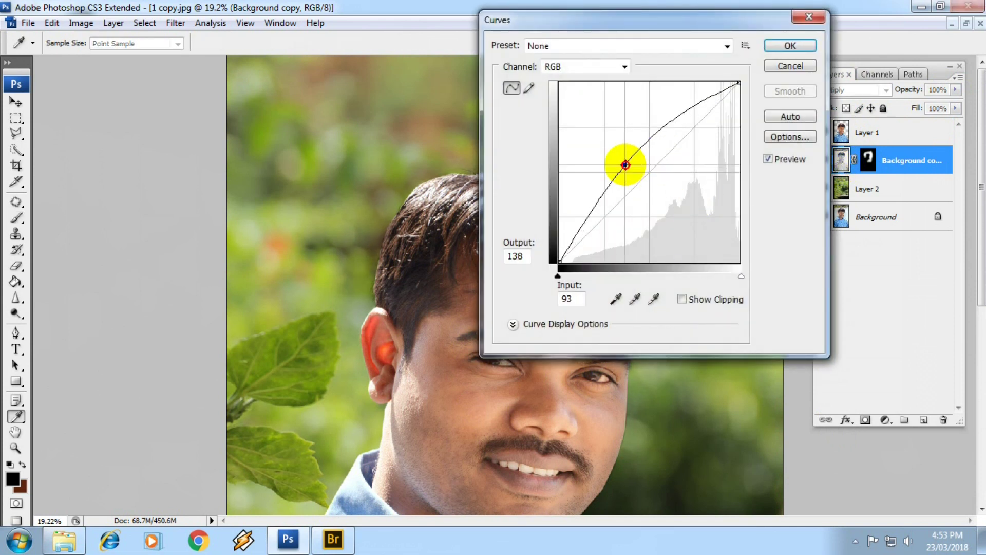
pyautogui.moveTo(660, 196); pyautogui.dragTo(645, 190)
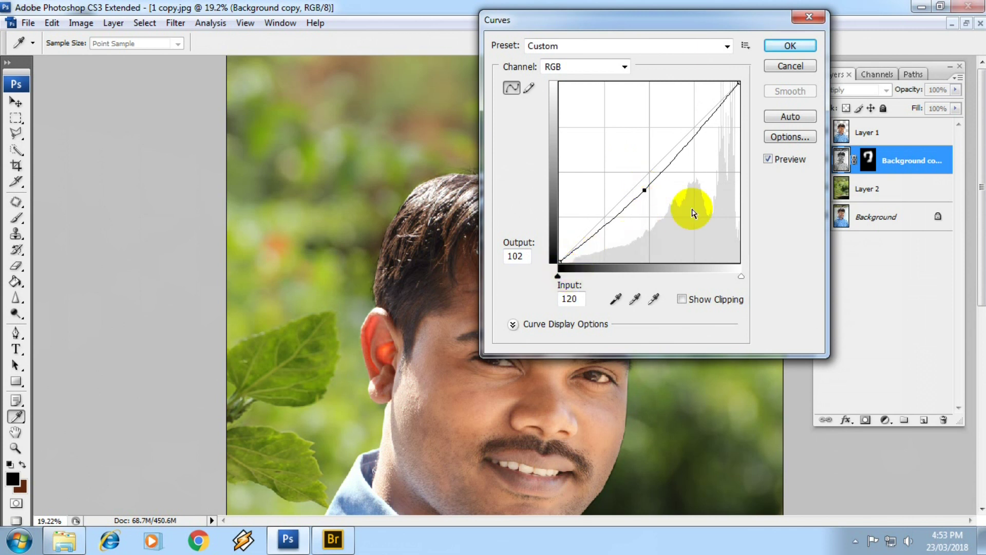
pyautogui.moveTo(738, 275); pyautogui.dragTo(693, 272)
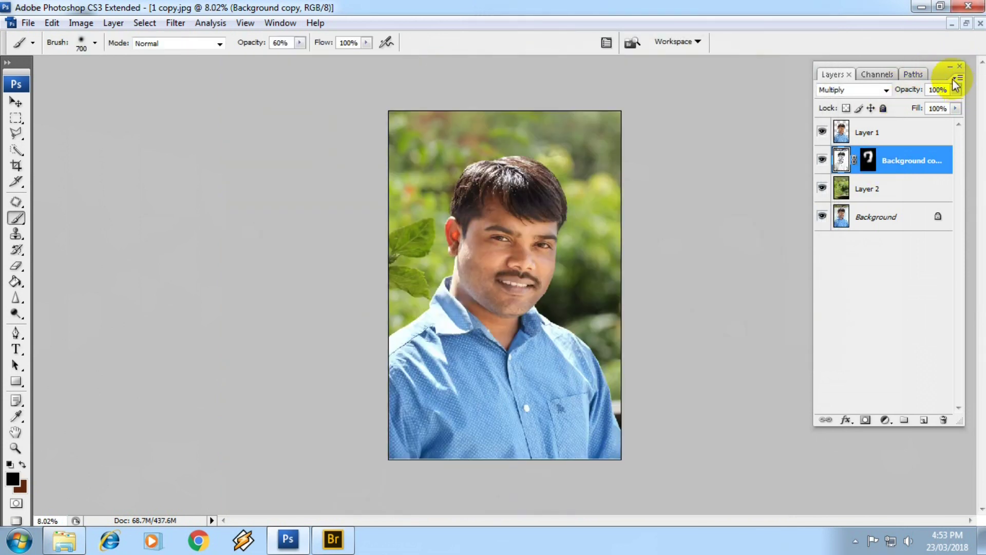
# - Flatten the image and add a new empty layer
pyautogui.click(956, 79)
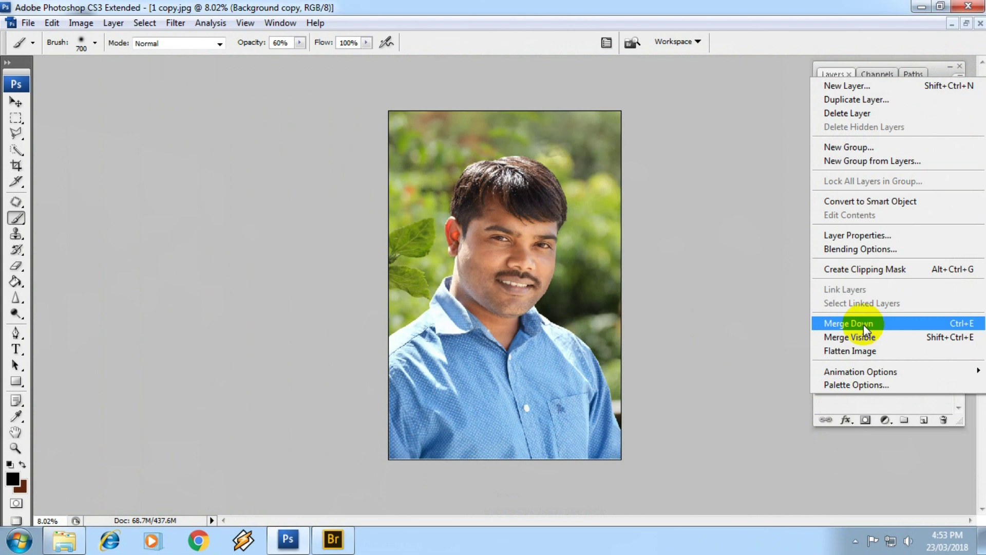
pyautogui.click(855, 351)
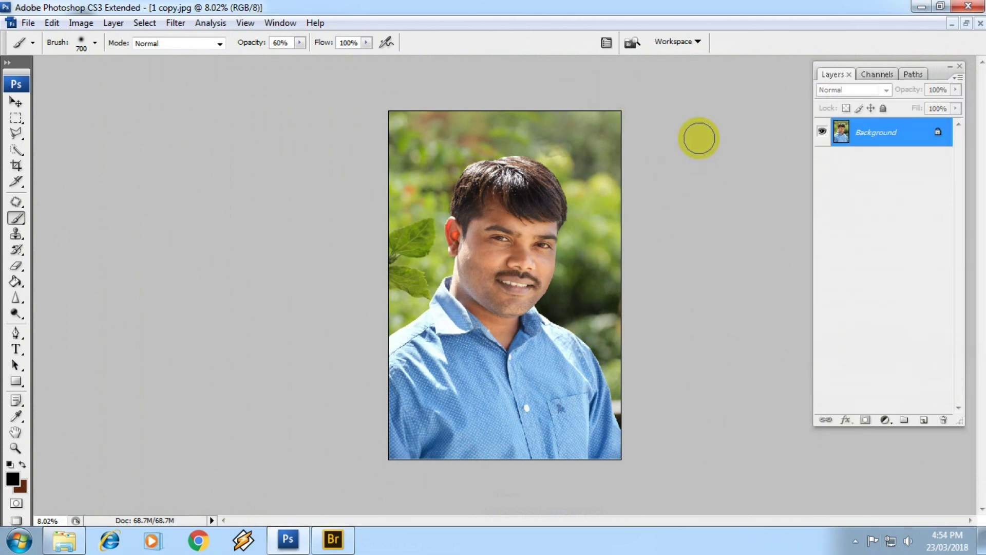
pyautogui.click(924, 421)
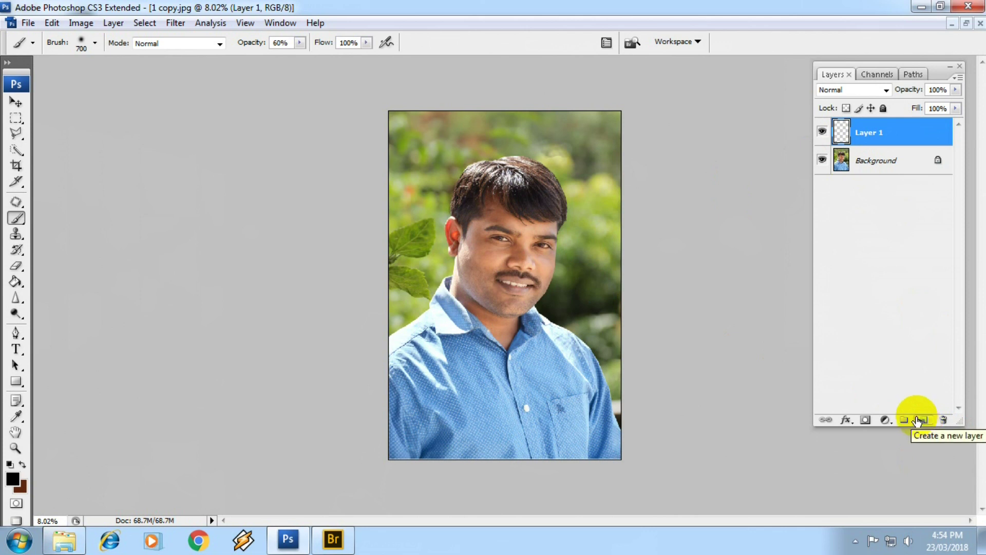
# - Add a radial Orange, Yellow, Orange gradient fill layer centred toward the upper left
pyautogui.click(885, 420)
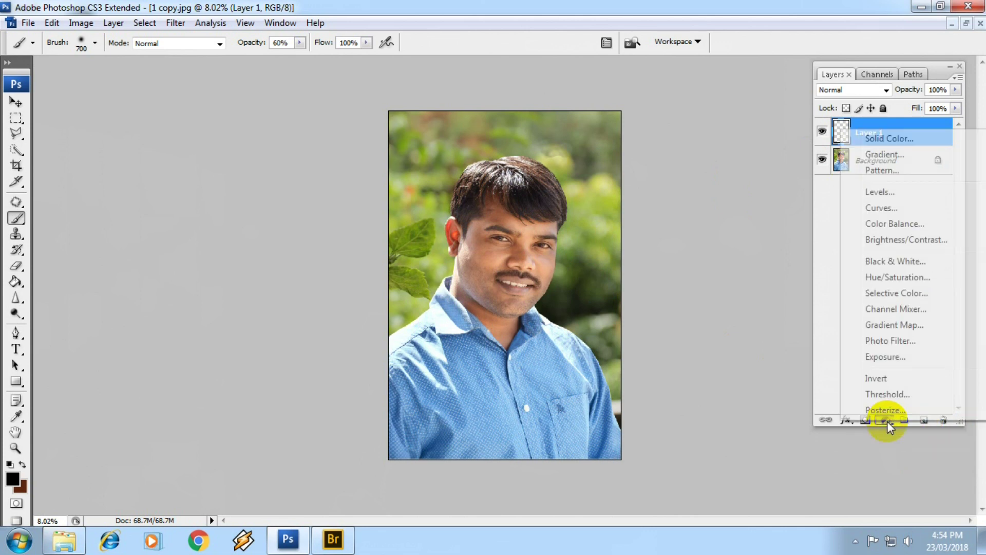
pyautogui.click(896, 155)
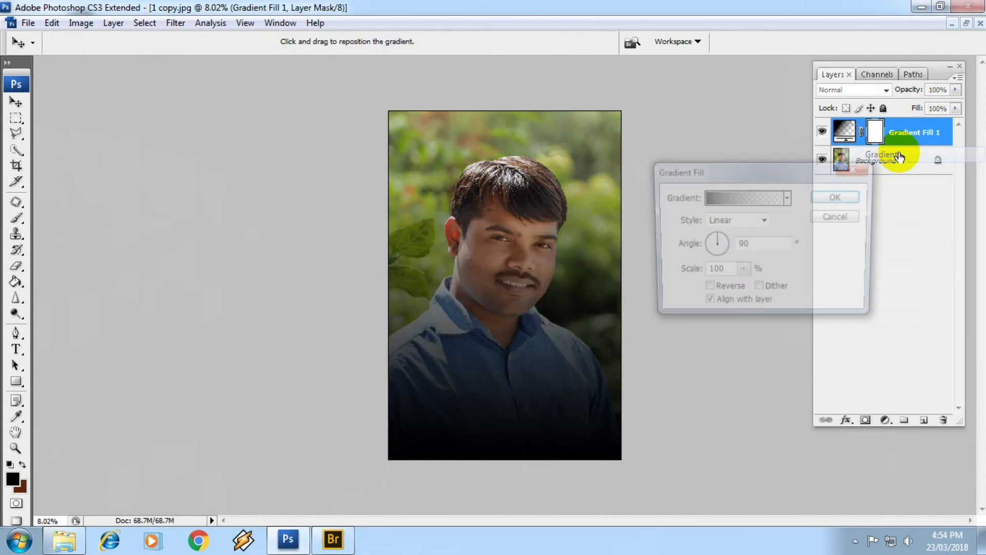
pyautogui.click(747, 199)
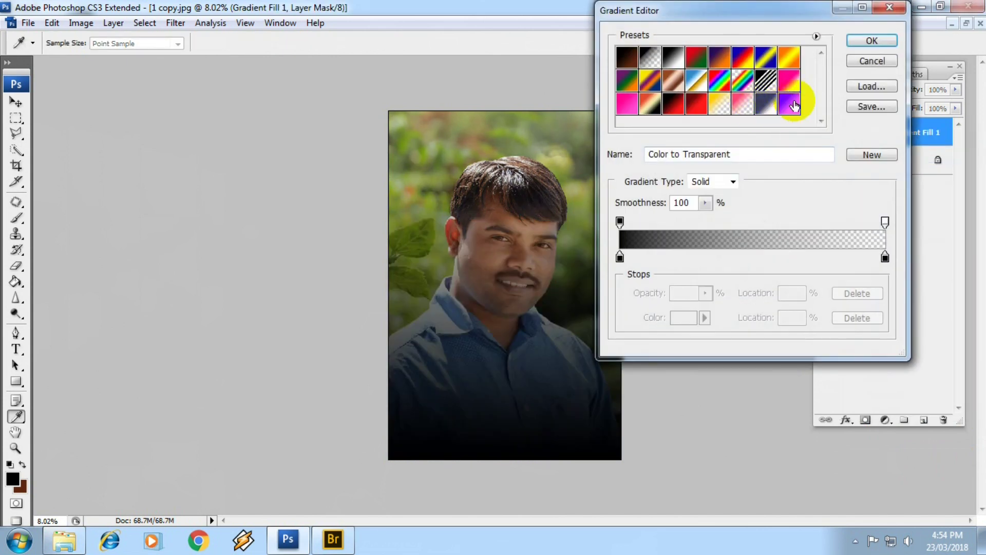
pyautogui.click(790, 64)
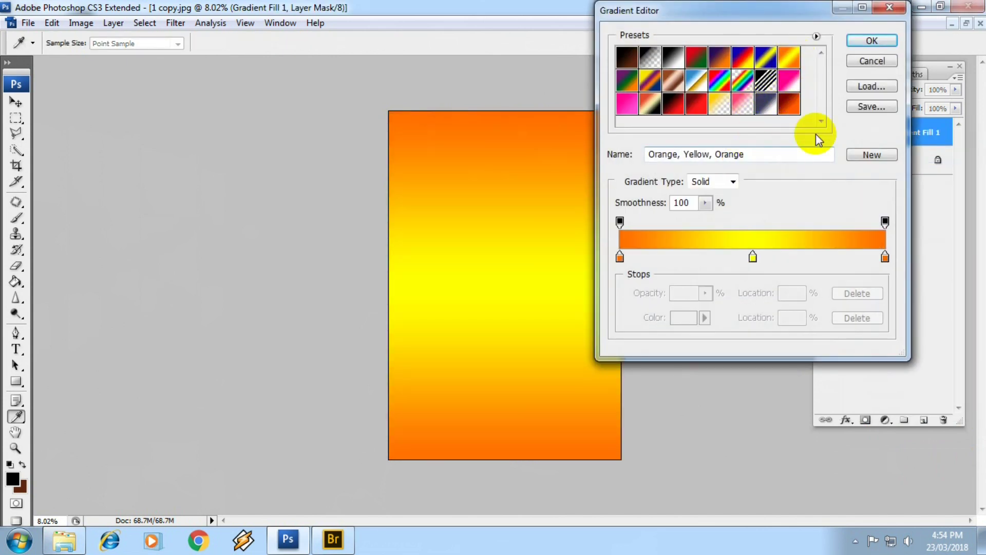
pyautogui.click(872, 41)
pyautogui.click(716, 218)
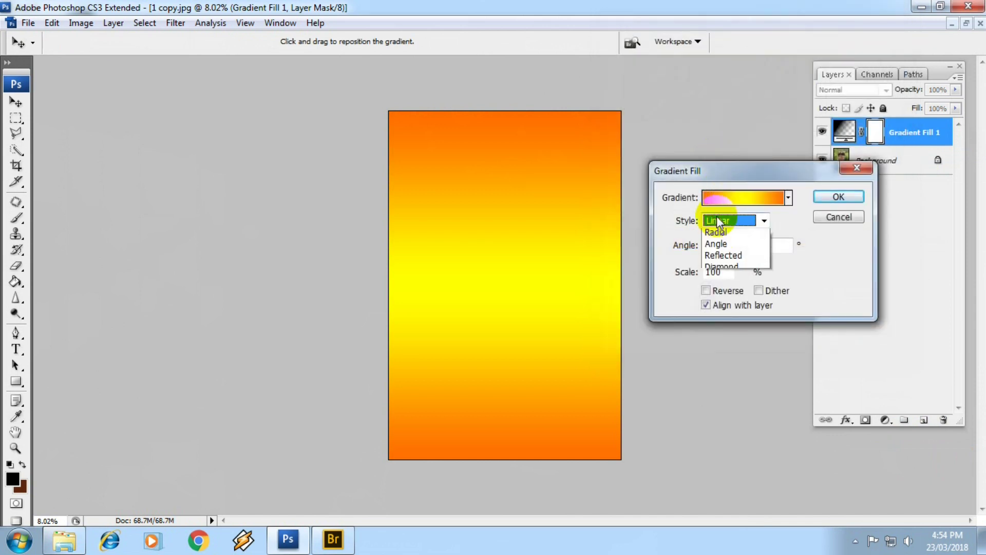
pyautogui.click(719, 247)
pyautogui.moveTo(517, 253); pyautogui.dragTo(420, 163)
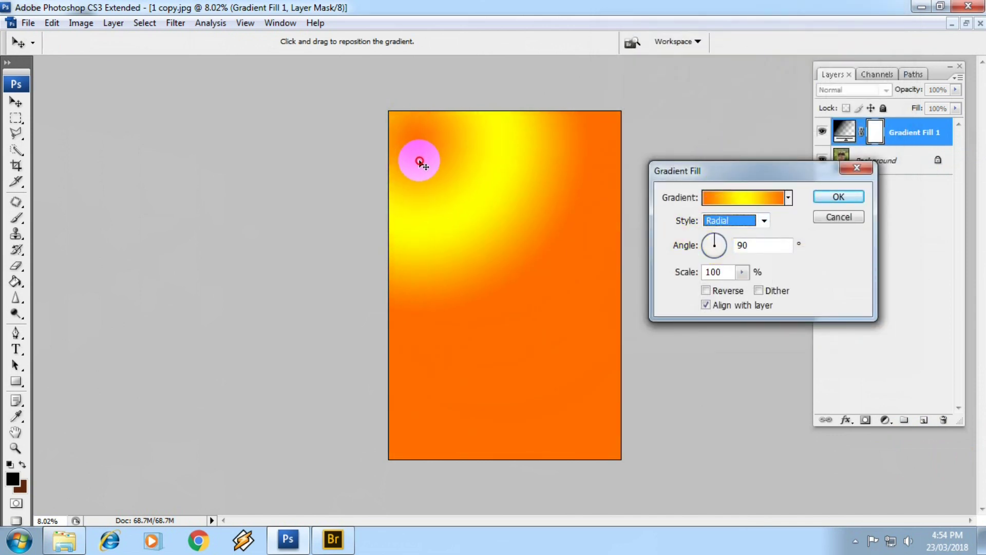
pyautogui.click(839, 198)
# - Blend Gradient Fill 1 in Overlay, then switch it to Soft Light
pyautogui.click(855, 89)
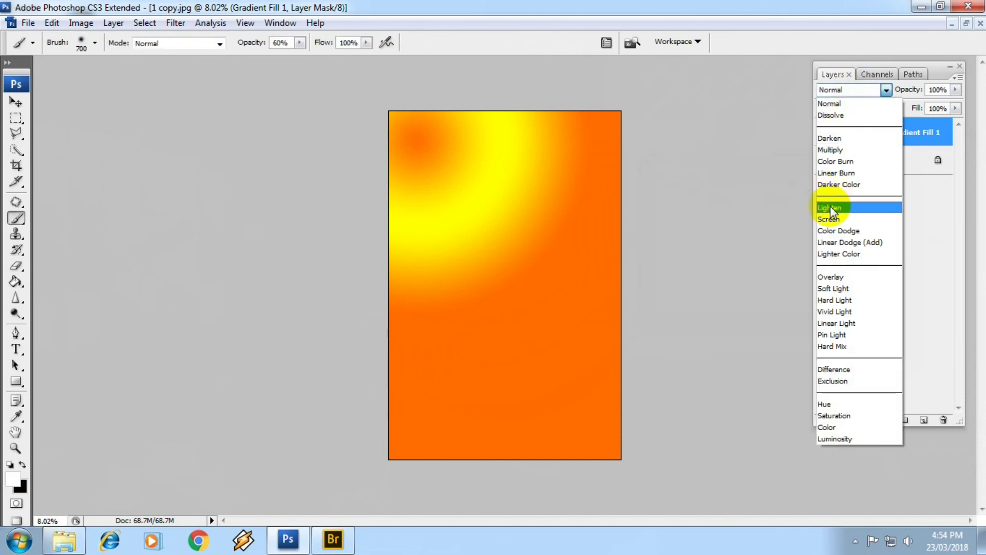
pyautogui.click(834, 276)
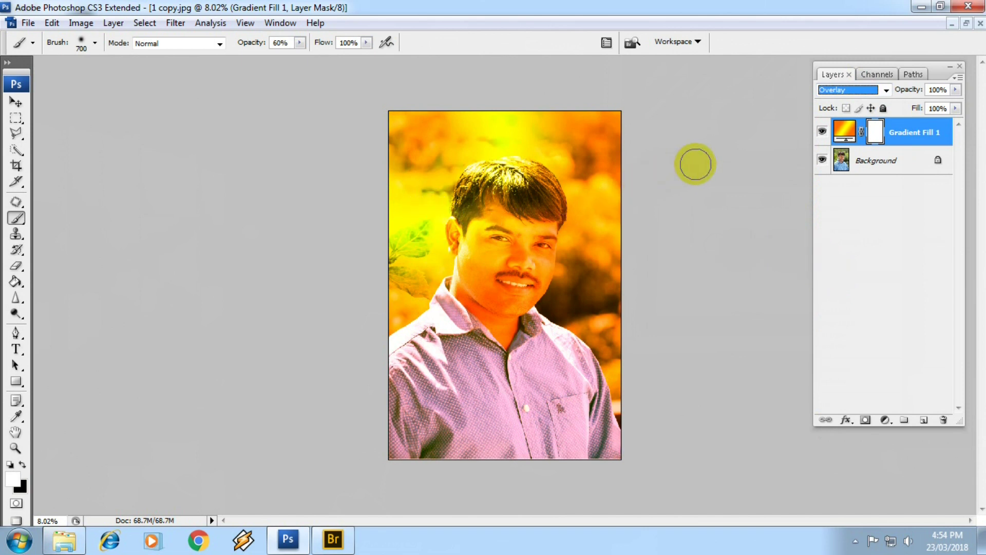
pyautogui.press('Down')
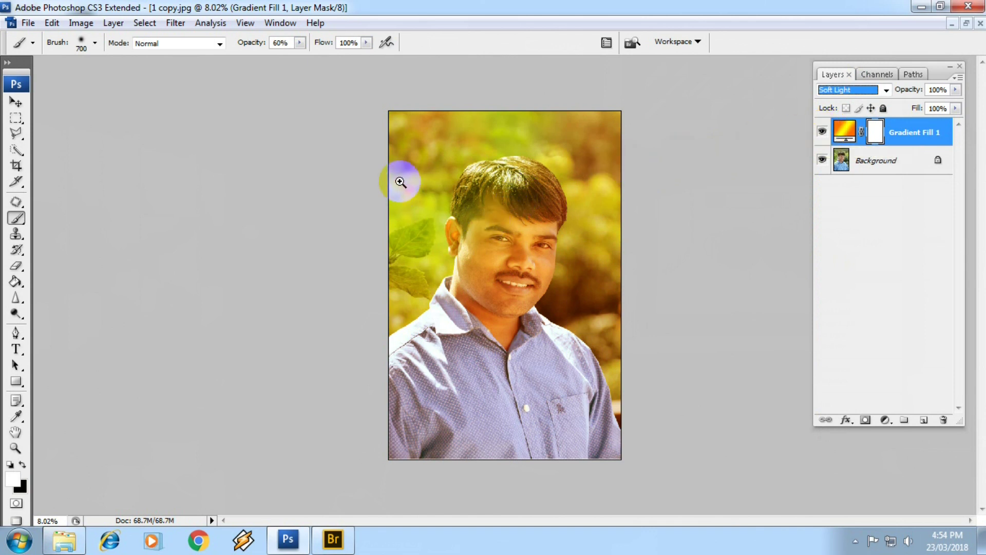
pyautogui.scroll(3, 505, 180)
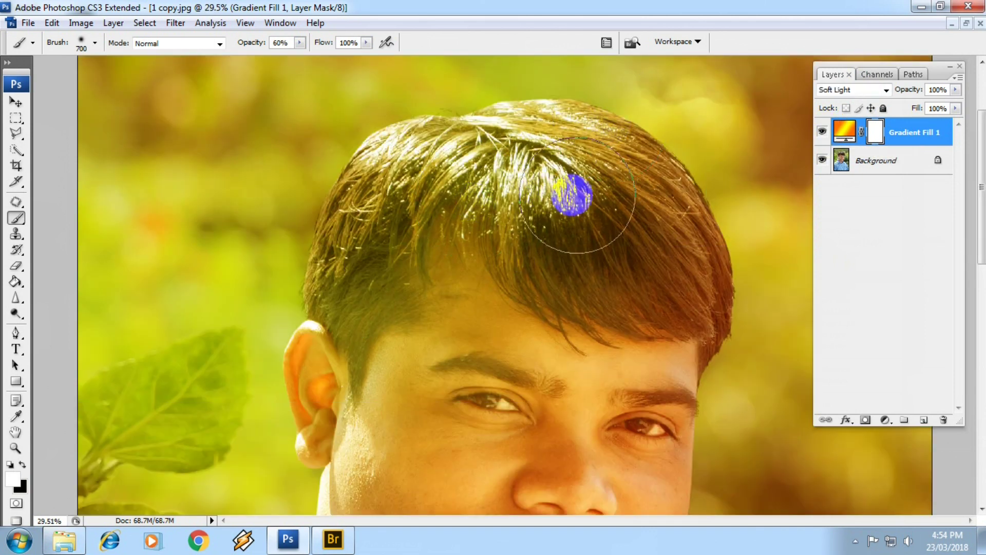
pyautogui.scroll(-2, 606, 201)
pyautogui.scroll(-1, 642, 201)
pyautogui.scroll(-1, 639, 195)
# - Brush a stroke onto Gradient Fill 1's mask and reopen its Gradient Fill settings
pyautogui.scroll(1, 612, 193)
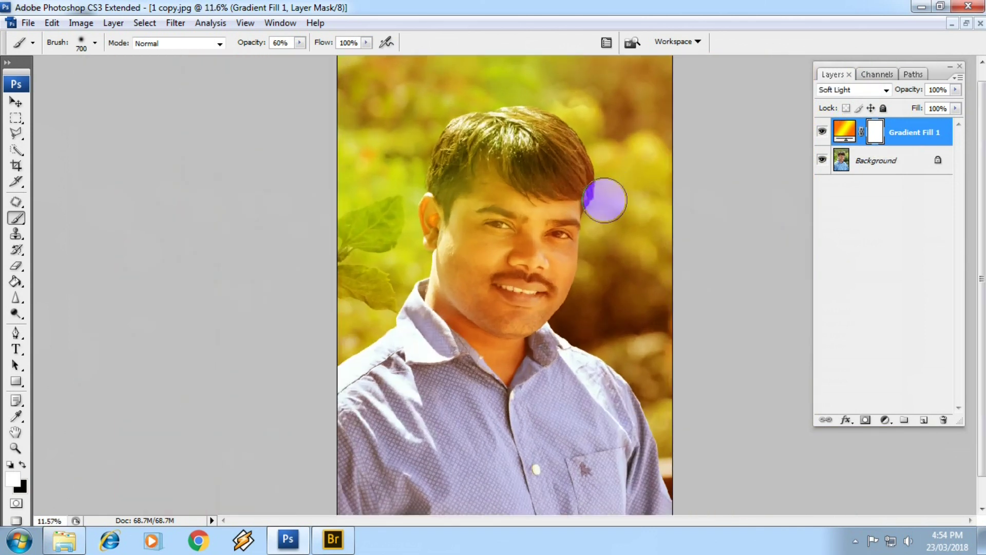
pyautogui.scroll(1, 601, 203)
pyautogui.scroll(-2, 788, 172)
pyautogui.scroll(-1, 480, 198)
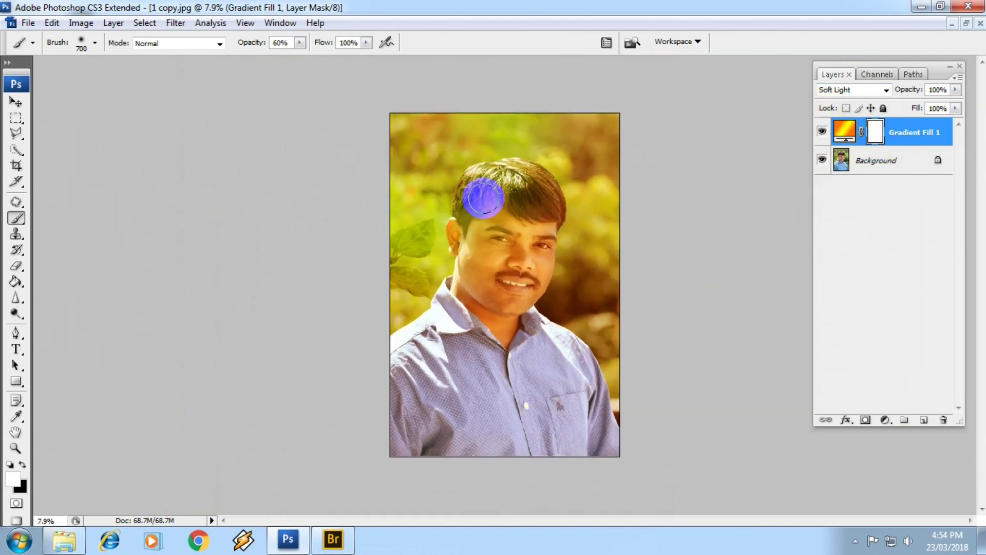
pyautogui.scroll(2, 574, 147)
pyautogui.moveTo(394, 154); pyautogui.dragTo(601, 196)
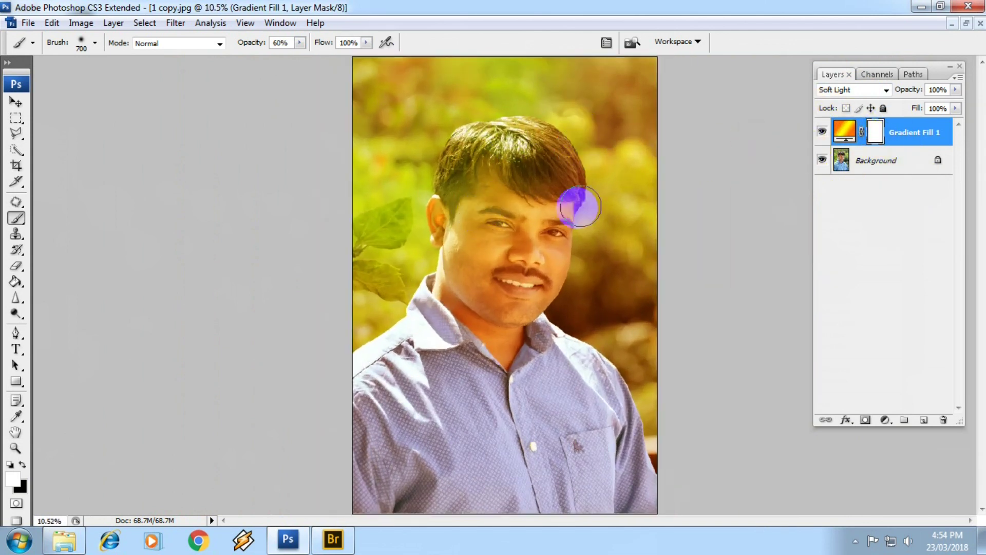
pyautogui.doubleClick(845, 129)
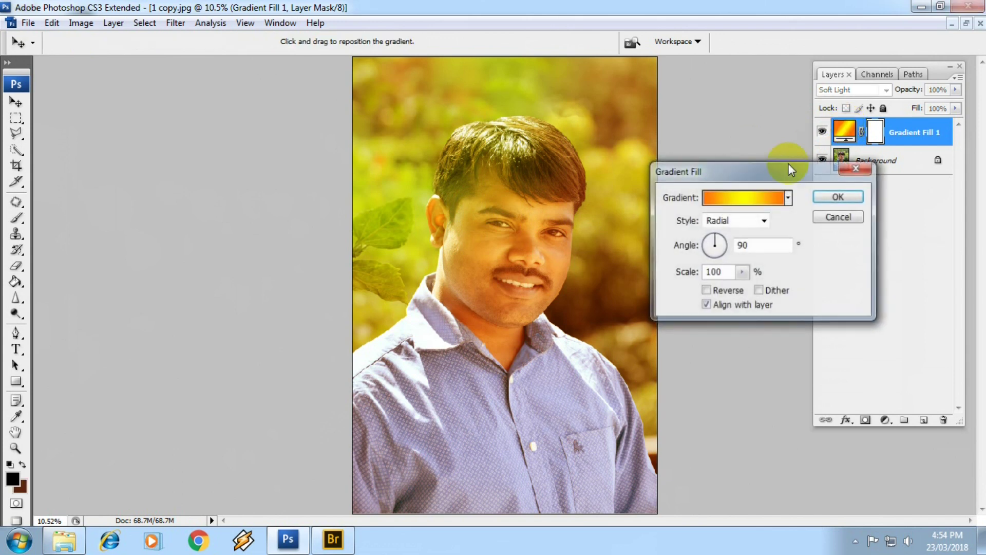
# - Change the gradient's right-hand stop from orange to red (ff0000)
pyautogui.click(735, 199)
pyautogui.click(885, 257)
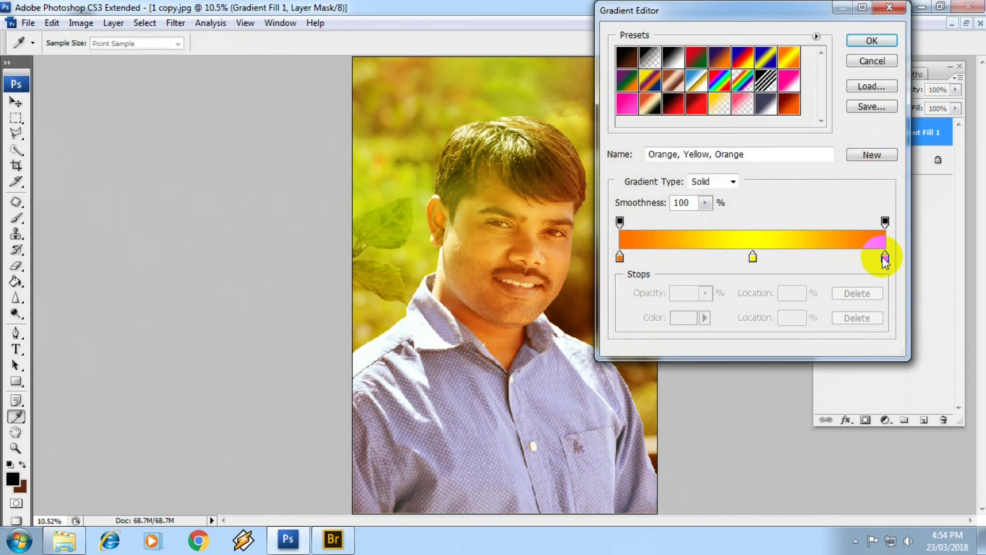
pyautogui.click(684, 317)
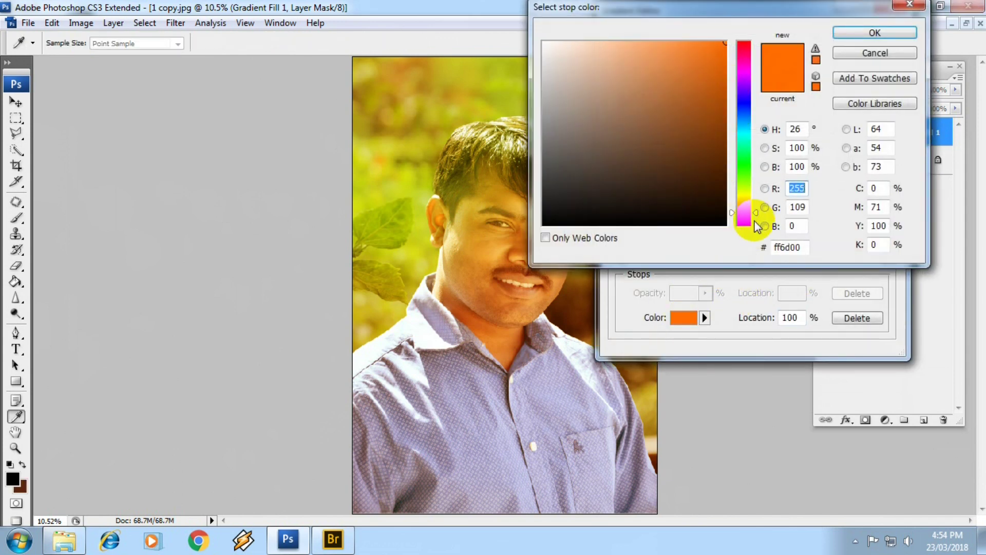
pyautogui.moveTo(754, 220); pyautogui.dragTo(747, 230)
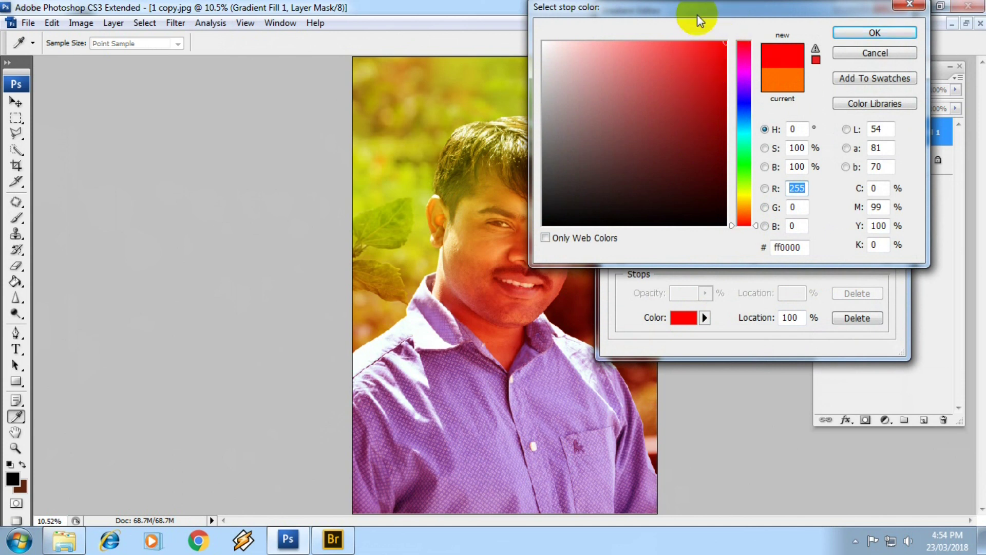
pyautogui.moveTo(700, 7); pyautogui.dragTo(757, 151)
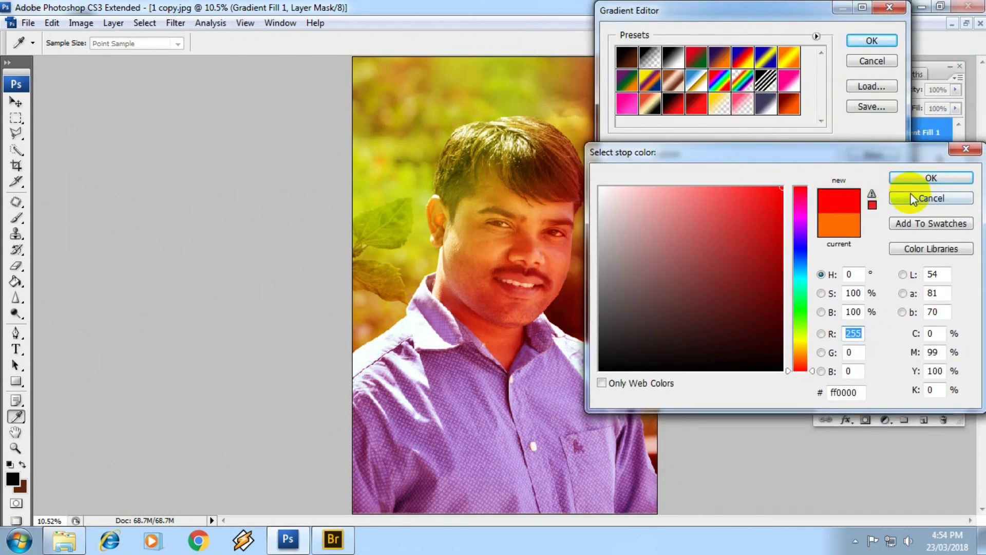
pyautogui.click(927, 178)
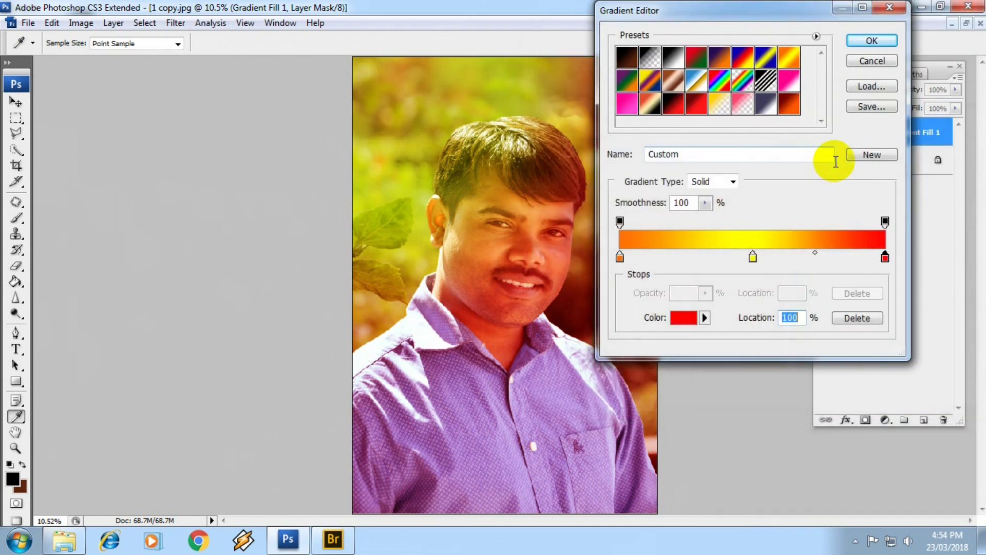
# - Shift the yellow stop to 35%, confirm the gradient, and blend the layer as Overlay
pyautogui.moveTo(753, 257); pyautogui.dragTo(711, 257)
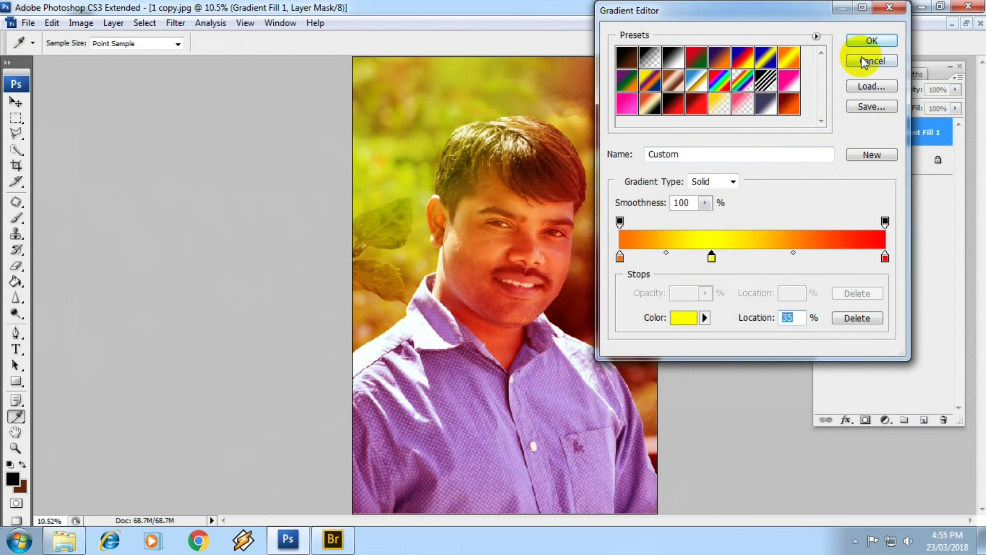
pyautogui.click(872, 42)
pyautogui.click(838, 197)
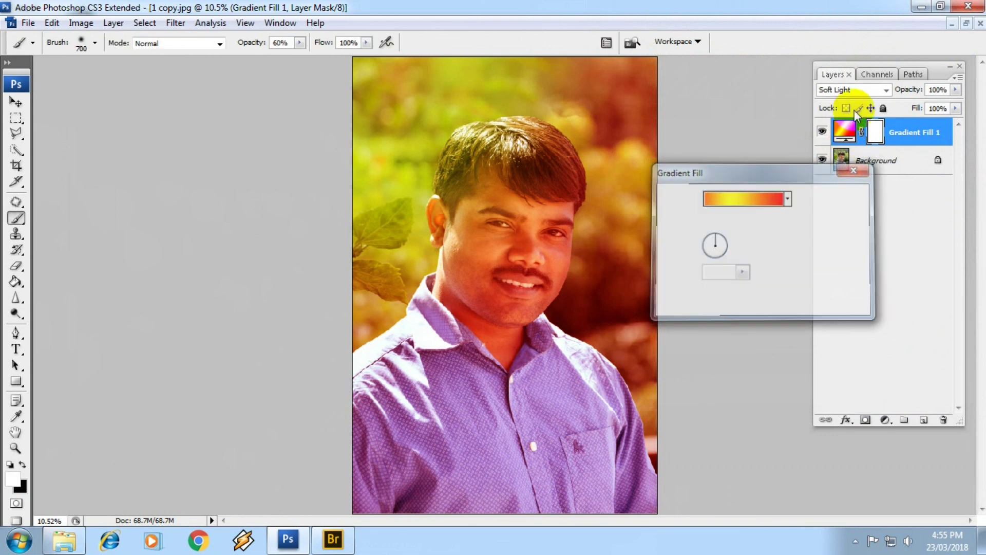
pyautogui.click(848, 90)
pyautogui.press('Up')
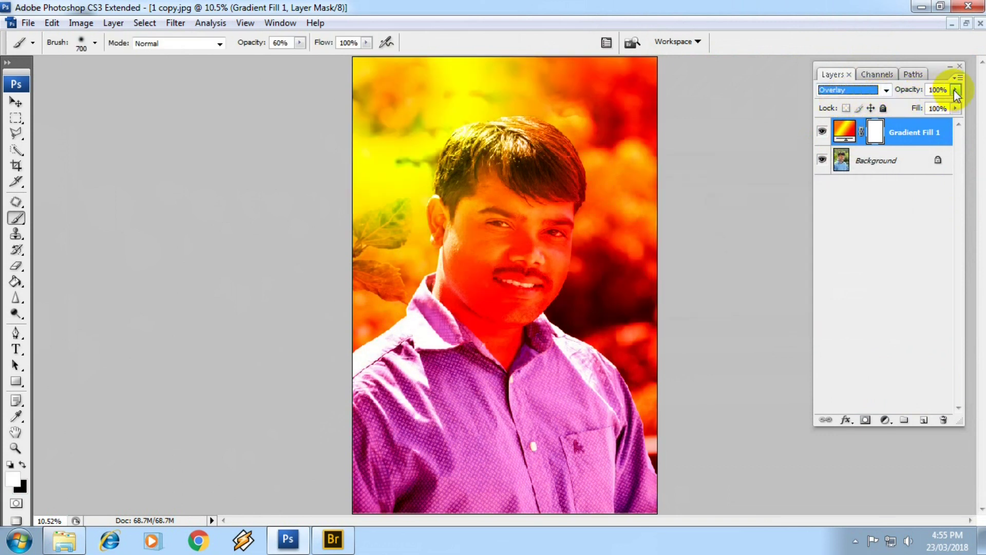
# - Lower Gradient Fill 1's opacity to 41% and target its mask
pyautogui.moveTo(955, 89); pyautogui.dragTo(918, 106)
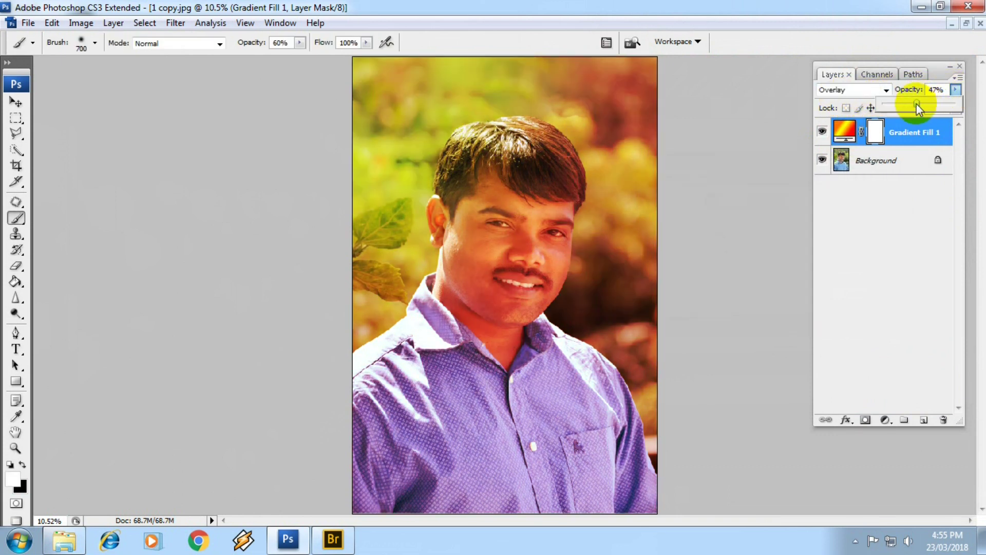
pyautogui.moveTo(911, 104); pyautogui.dragTo(913, 103)
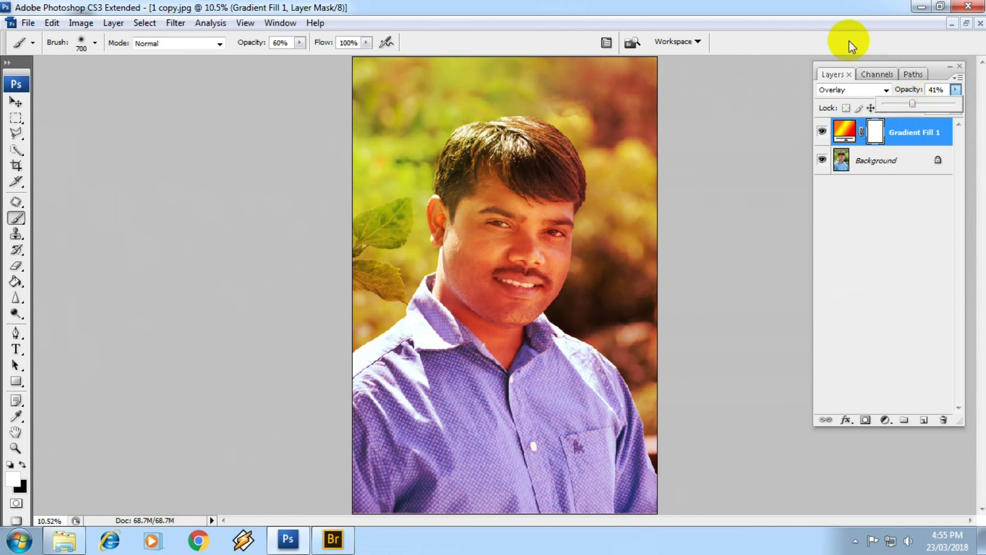
pyautogui.click(876, 133)
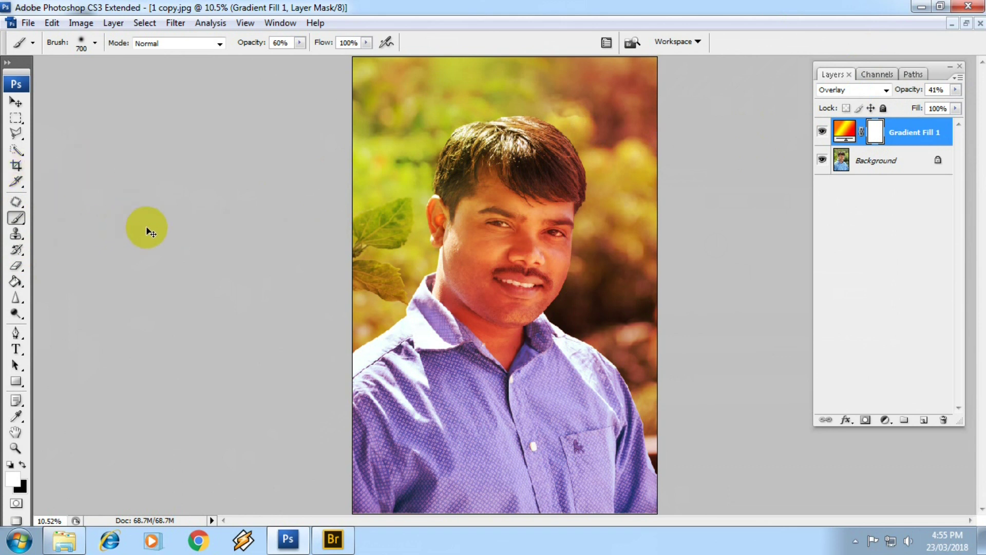
# - Invert the mask and paint white to reveal the warm overlay over the left leaves
pyautogui.hotkey('ctrl', 'i')
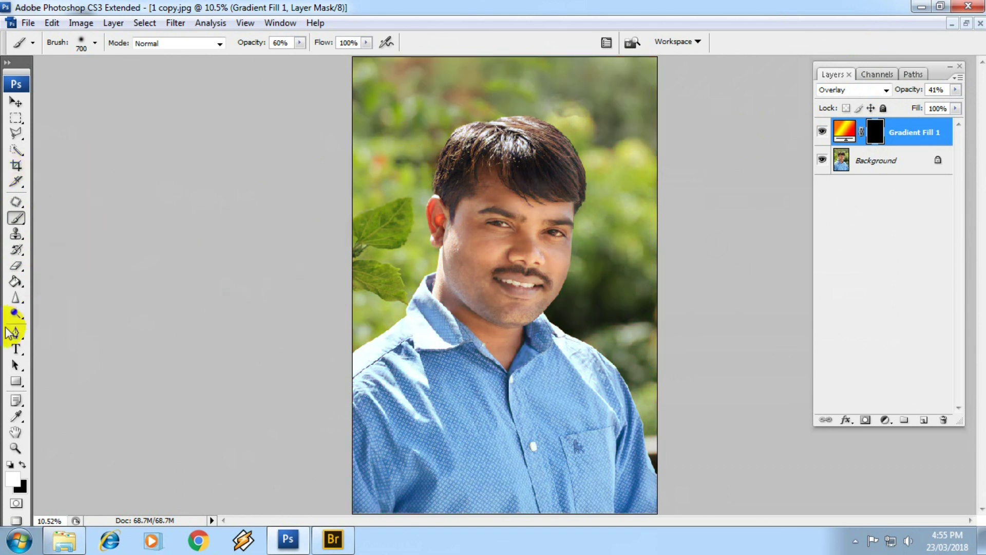
pyautogui.click(448, 141)
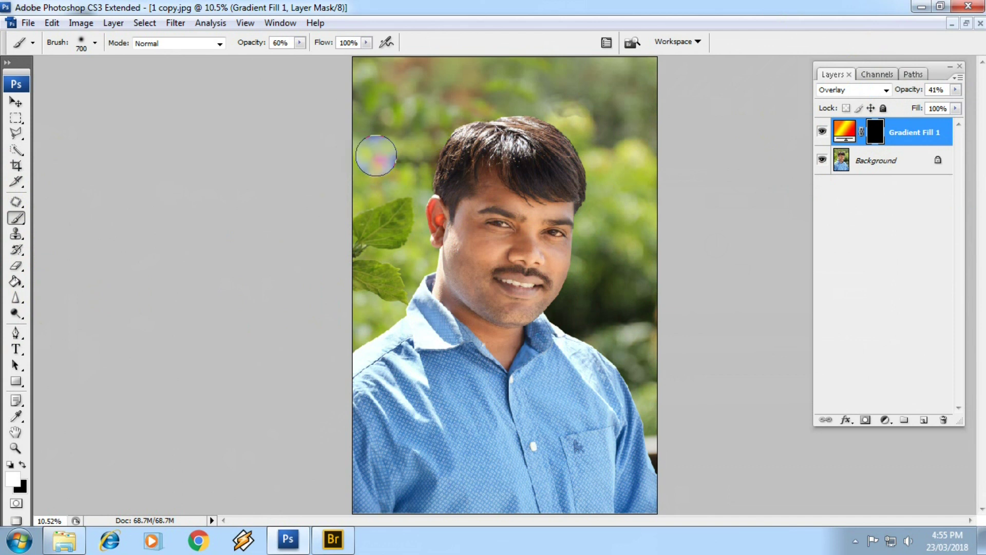
pyautogui.press(']')
pyautogui.scroll(-2, 392, 182)
pyautogui.moveTo(439, 137)
pyautogui.mouseDown()
pyautogui.moveTo(397, 260)
pyautogui.moveTo(392, 247)
pyautogui.moveTo(474, 133)
pyautogui.moveTo(418, 154)
pyautogui.moveTo(547, 115)
pyautogui.moveTo(513, 114)
pyautogui.moveTo(392, 216)
pyautogui.moveTo(418, 159)
pyautogui.moveTo(386, 242)
pyautogui.moveTo(585, 106)
pyautogui.moveTo(615, 148)
pyautogui.moveTo(594, 268)
pyautogui.moveTo(621, 315)
pyautogui.mouseUp()
pyautogui.press('0')
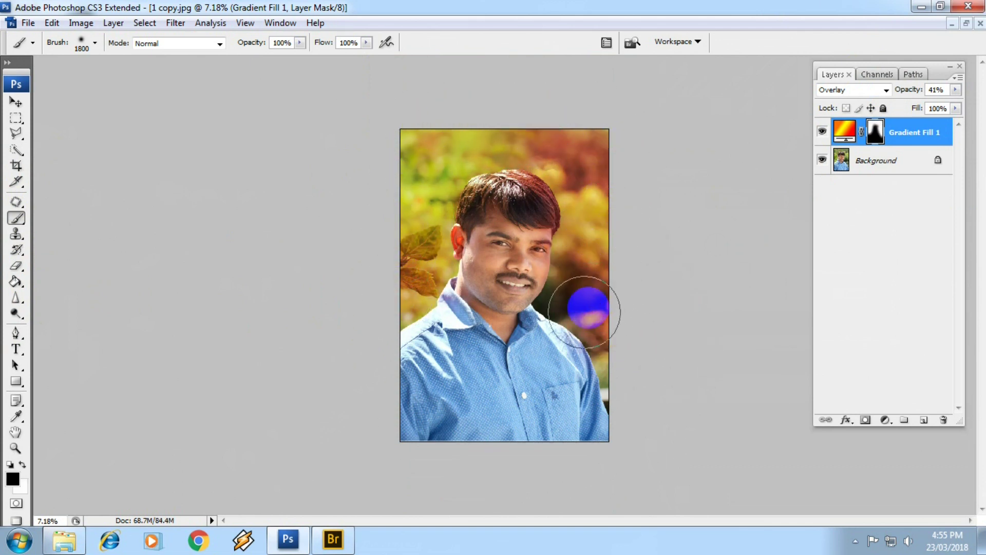
# - Hide the overlay in the upper-right background with black and repaint it down the left side
pyautogui.press('x')
pyautogui.moveTo(594, 267)
pyautogui.mouseDown()
pyautogui.moveTo(606, 181)
pyautogui.moveTo(592, 225)
pyautogui.mouseUp()
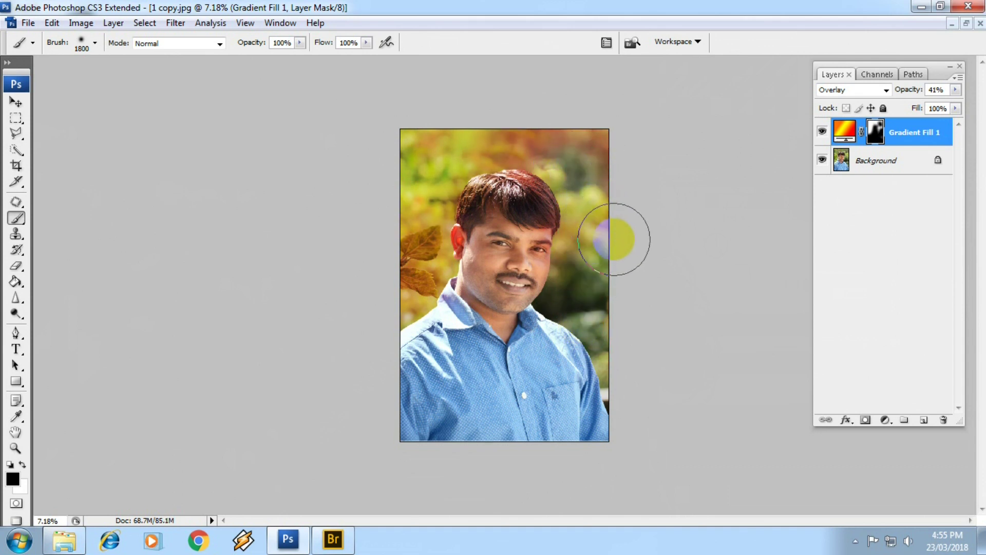
pyautogui.press('x')
pyautogui.moveTo(506, 154)
pyautogui.mouseDown()
pyautogui.moveTo(617, 159)
pyautogui.moveTo(601, 186)
pyautogui.mouseUp()
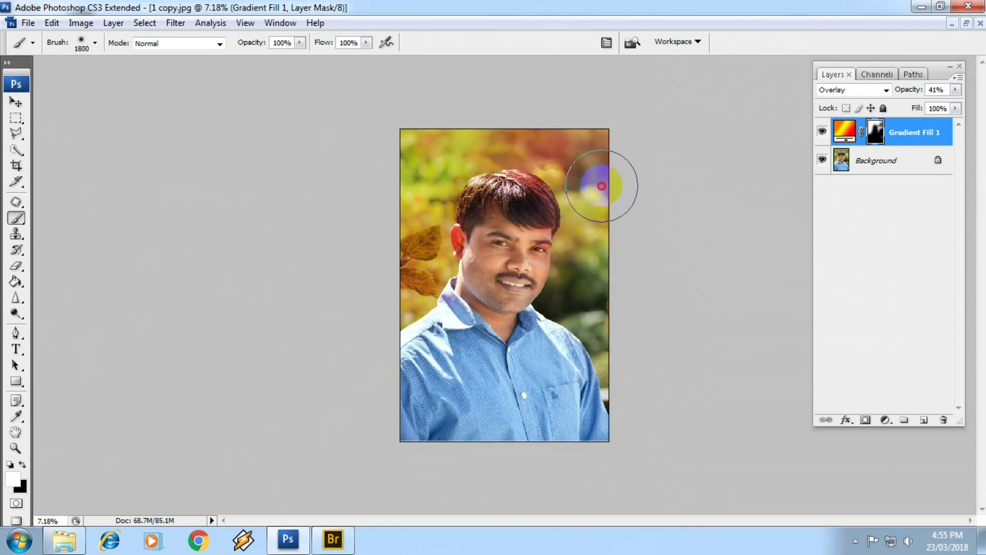
pyautogui.hotkey('ctrl', 'z')
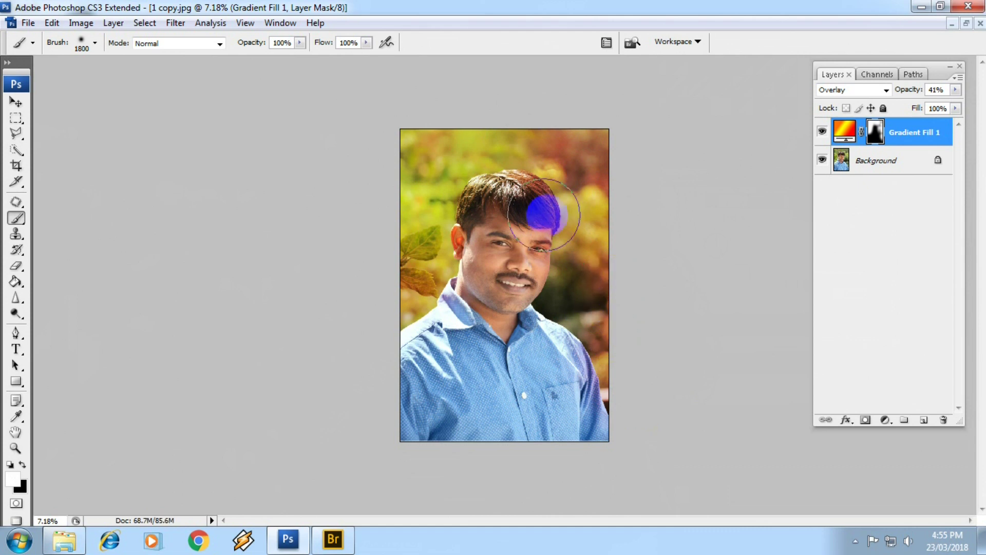
pyautogui.moveTo(488, 147); pyautogui.dragTo(396, 249)
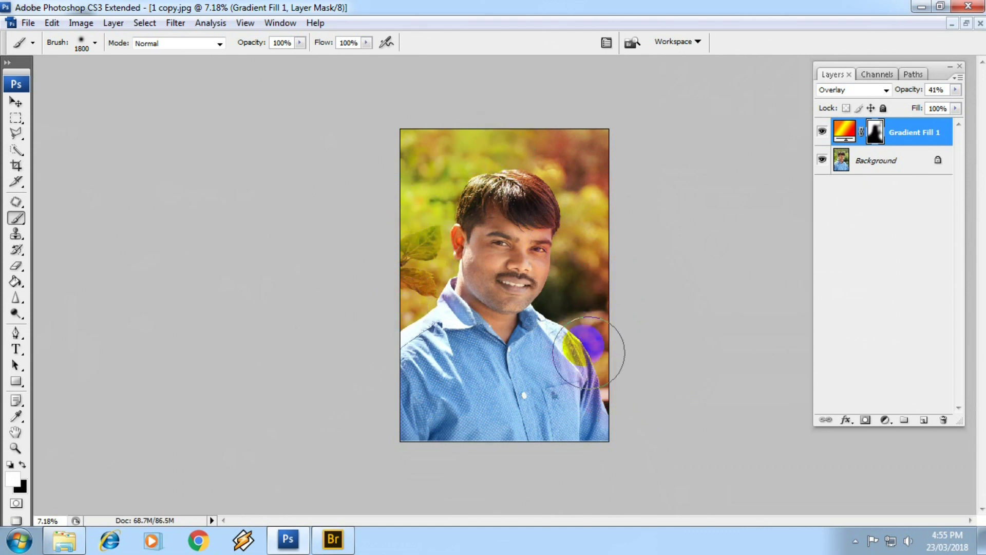
# - Set the brush to 10% opacity with black and target the gradient mask
pyautogui.scroll(3, 508, 238)
pyautogui.scroll(1, 523, 248)
pyautogui.press('1')
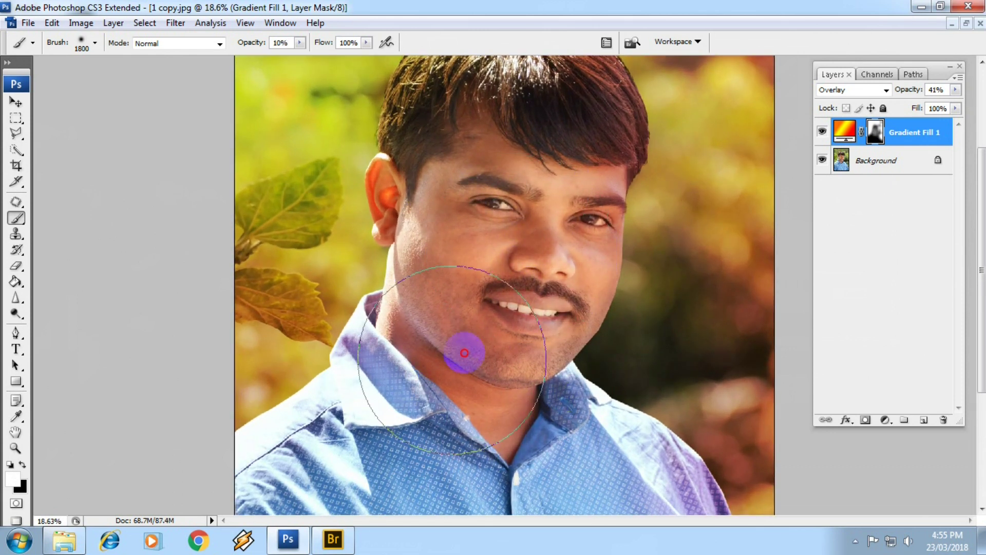
pyautogui.scroll(-5, 535, 390)
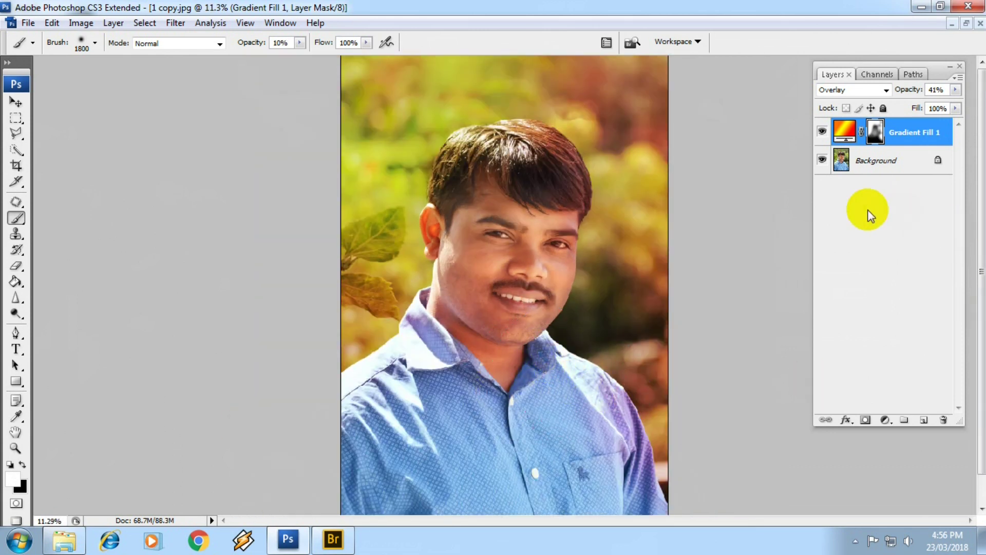
pyautogui.press('x')
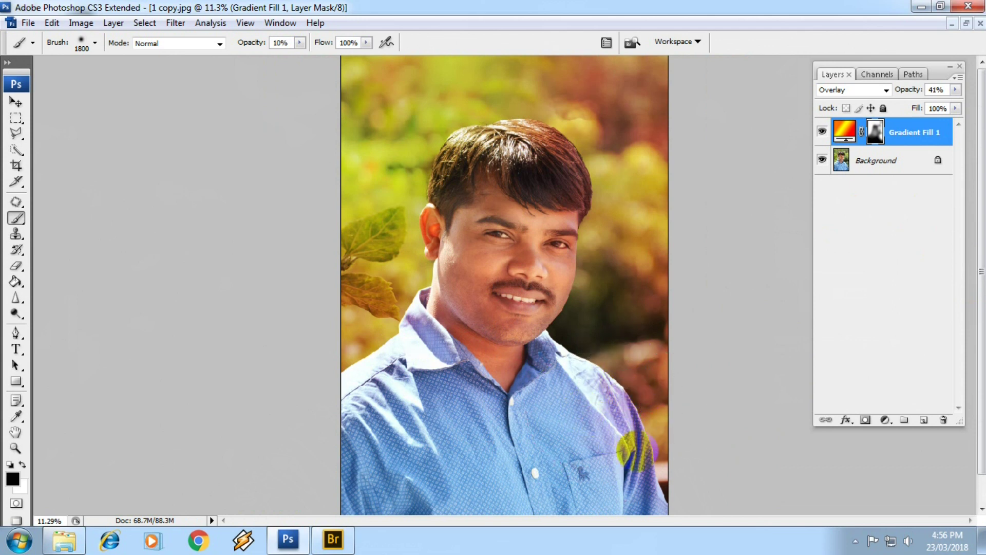
pyautogui.click(872, 142)
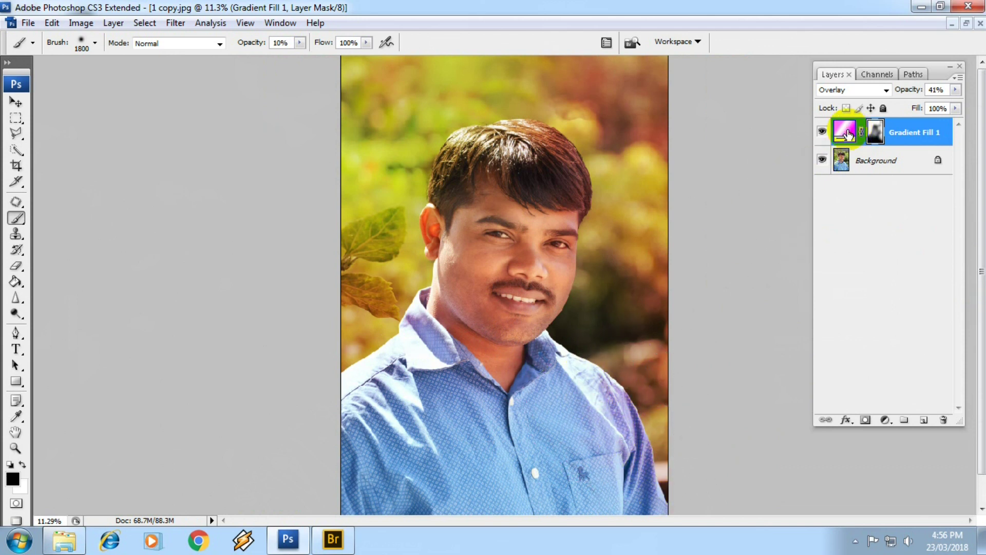
# - Move the yellow gradient stop to about 82% and remove the magenta end stop
pyautogui.doubleClick(849, 135)
pyautogui.click(733, 199)
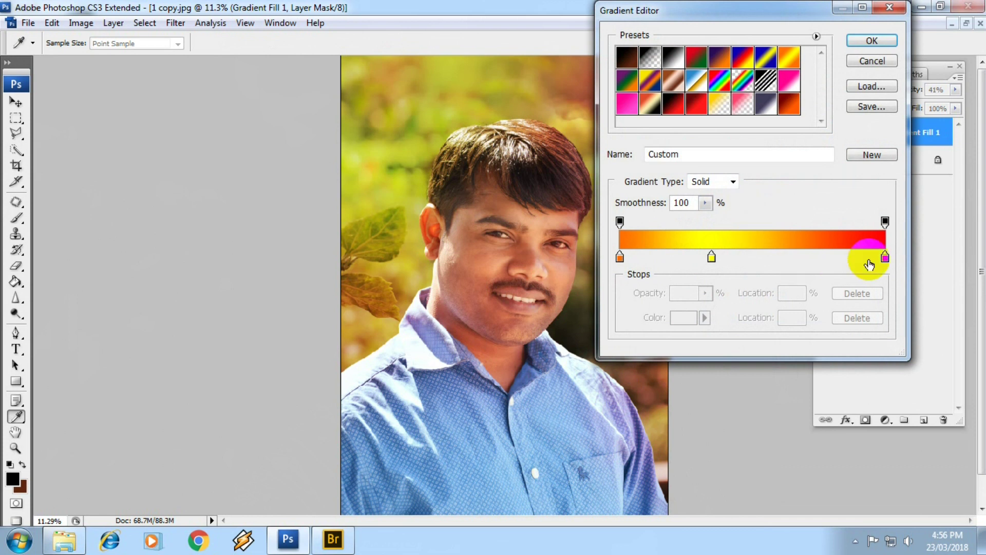
pyautogui.moveTo(712, 258); pyautogui.dragTo(837, 259)
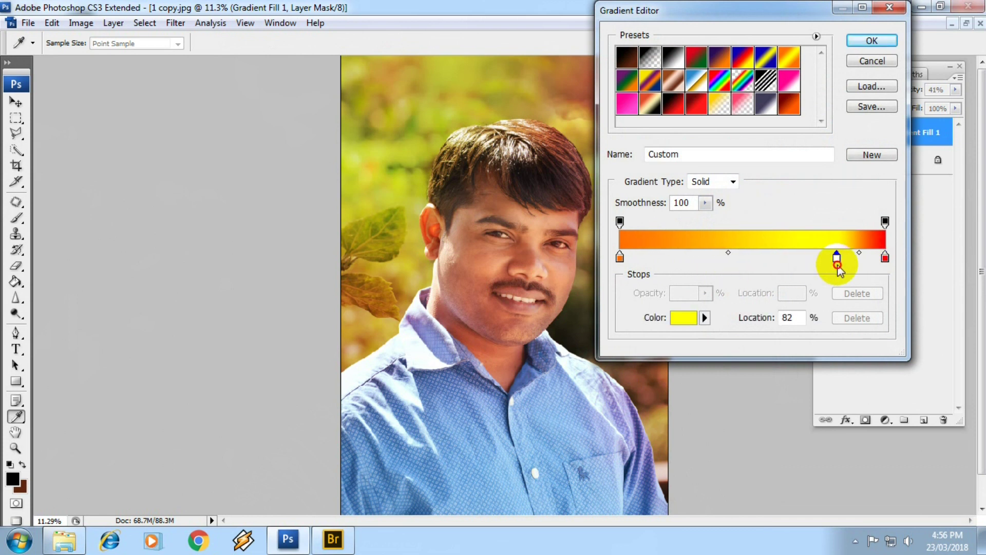
pyautogui.click(837, 264)
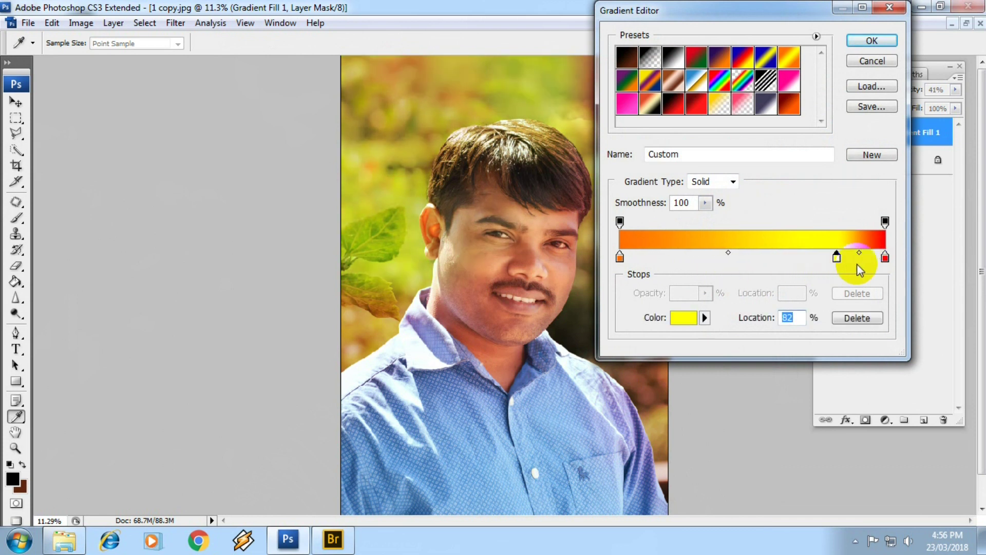
pyautogui.moveTo(886, 259)
pyautogui.mouseDown()
pyautogui.moveTo(847, 281)
pyautogui.moveTo(874, 263)
pyautogui.moveTo(898, 263)
pyautogui.mouseUp()
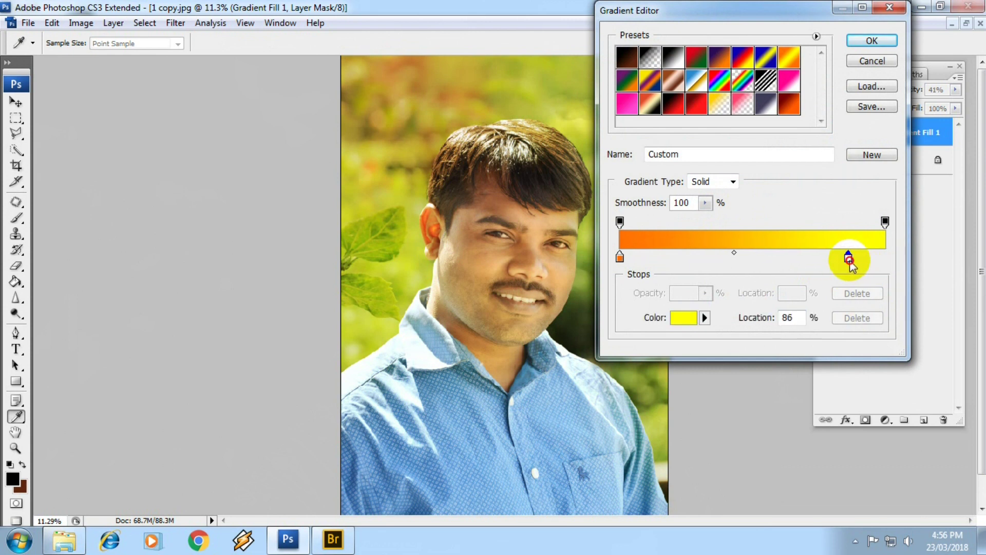
pyautogui.moveTo(849, 264); pyautogui.dragTo(846, 265)
# - Recolour the orange starting stop with a shifted hue and accept the gradient
pyautogui.click(620, 257)
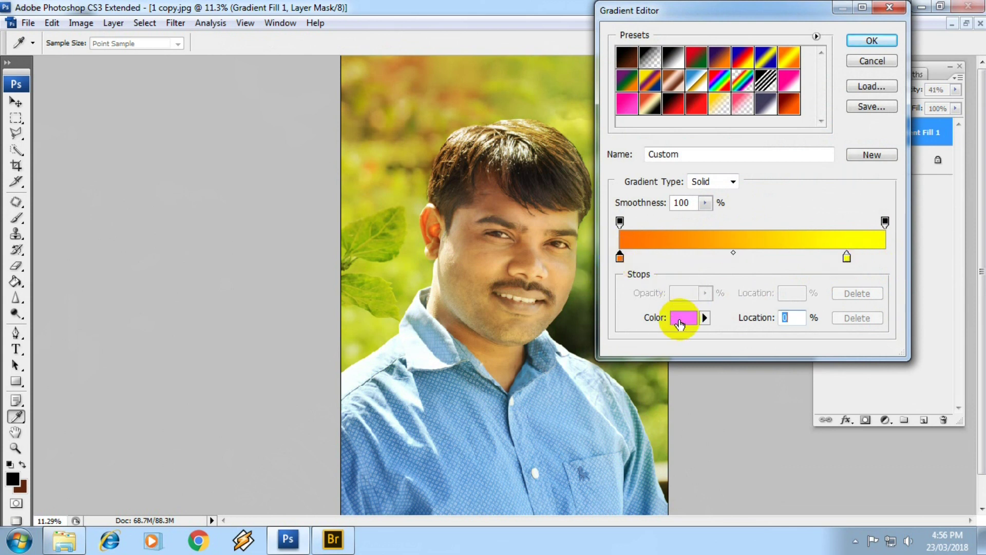
pyautogui.click(684, 318)
pyautogui.moveTo(802, 364); pyautogui.dragTo(799, 355)
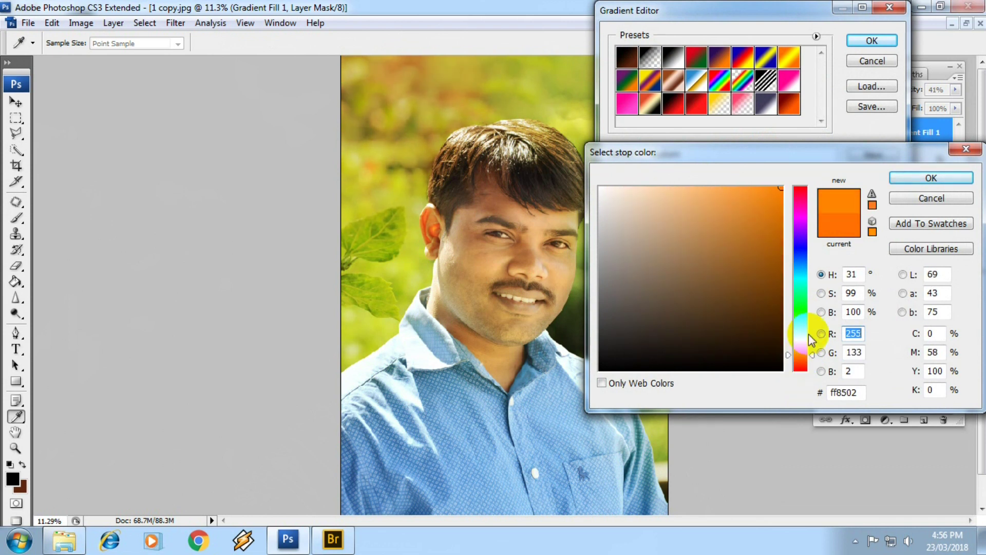
pyautogui.click(931, 178)
pyautogui.click(867, 40)
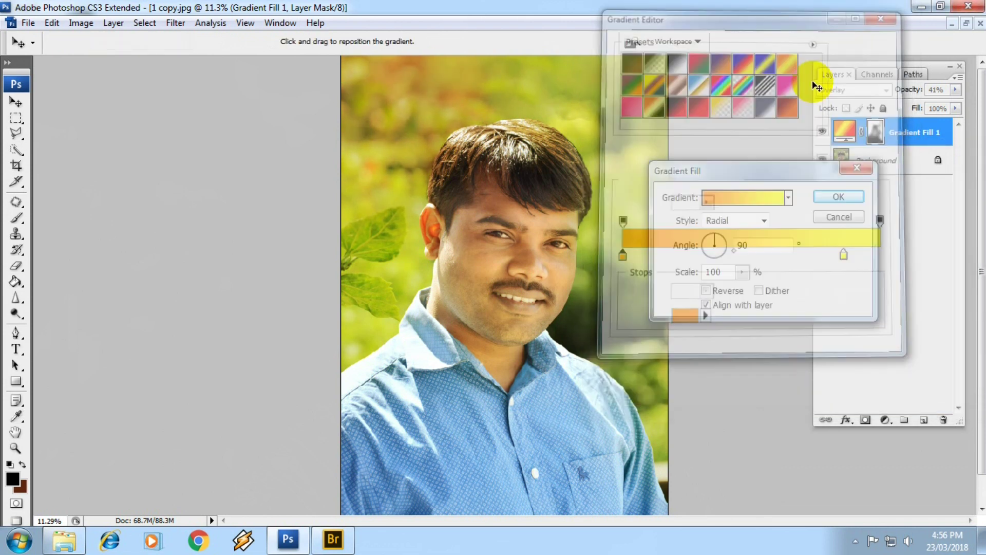
# - Zoom in to check the new orange-to-yellow gradient and apply the Gradient Fill settings
pyautogui.hotkey('ctrl', '+')
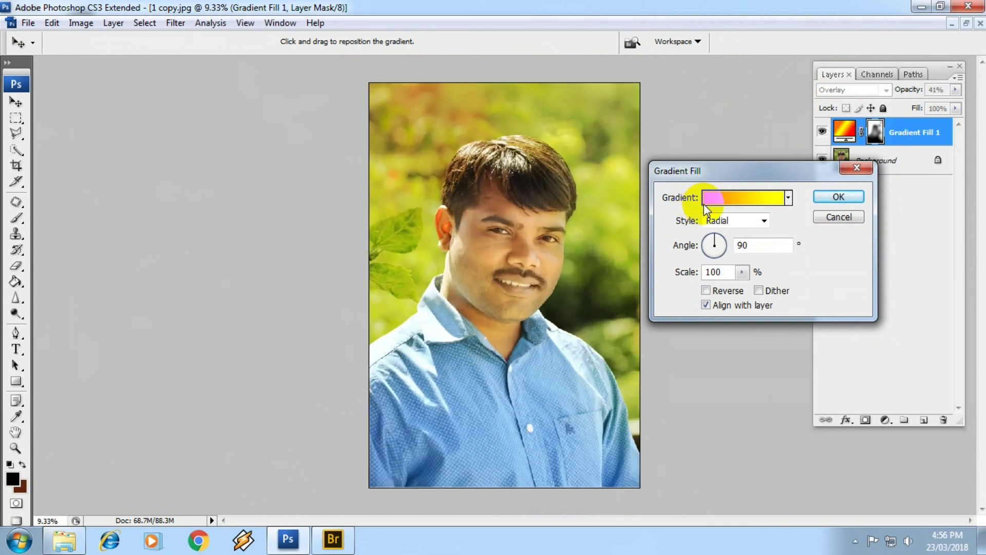
pyautogui.hotkey('ctrl', '+')
pyautogui.hotkey('ctrl', '+')
pyautogui.scroll(2, 514, 247)
pyautogui.scroll(2, 509, 267)
pyautogui.scroll(2, 514, 263)
pyautogui.scroll(1, 527, 260)
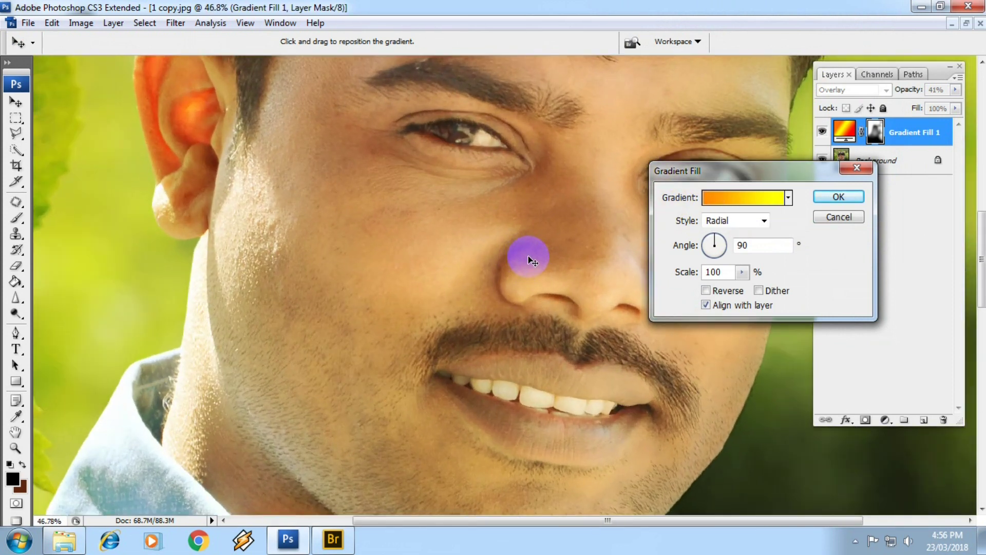
pyautogui.click(839, 198)
# - Lower Gradient Fill 1's opacity to 28%
pyautogui.press('b')
pyautogui.scroll(-1, 590, 231)
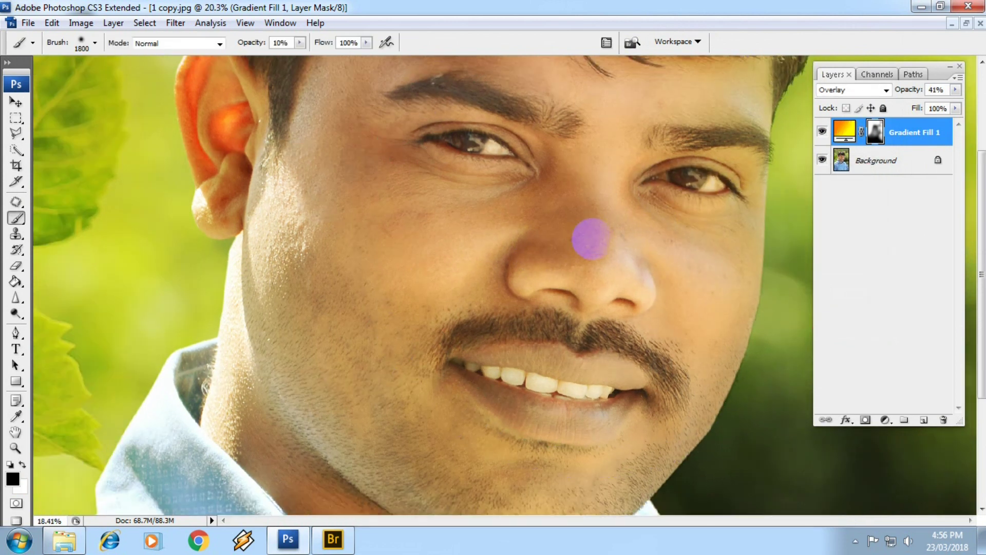
pyautogui.scroll(-5, 595, 239)
pyautogui.scroll(-1, 595, 239)
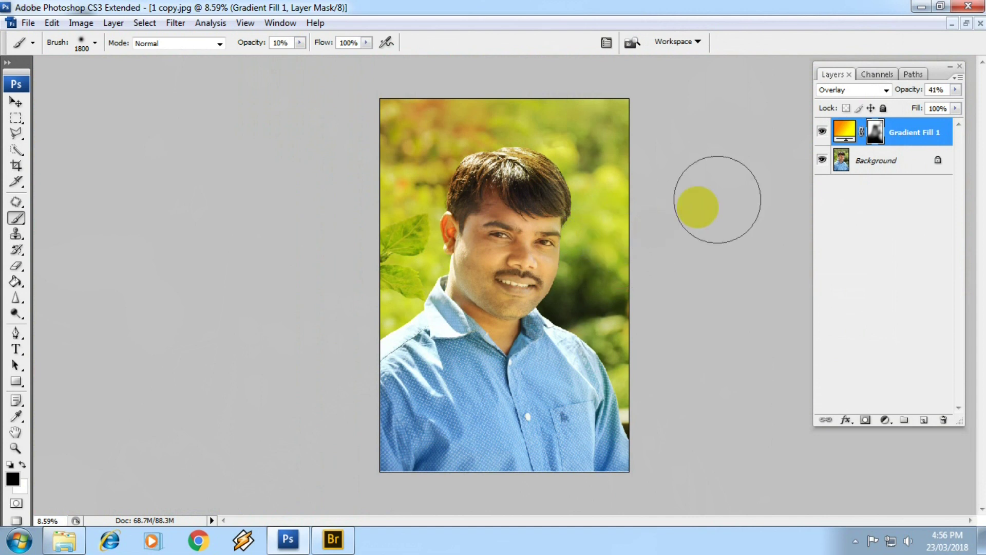
pyautogui.scroll(1, 661, 224)
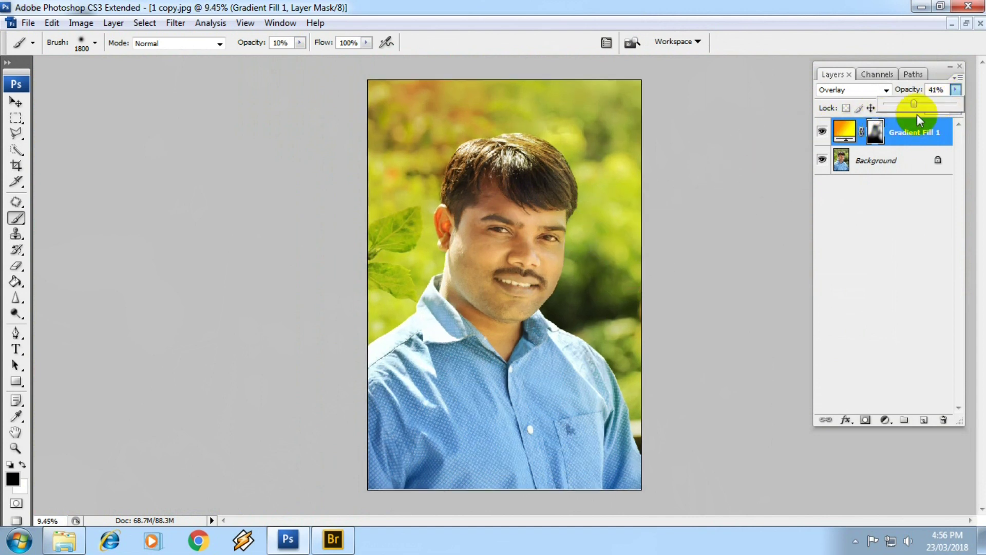
pyautogui.moveTo(906, 106); pyautogui.dragTo(901, 106)
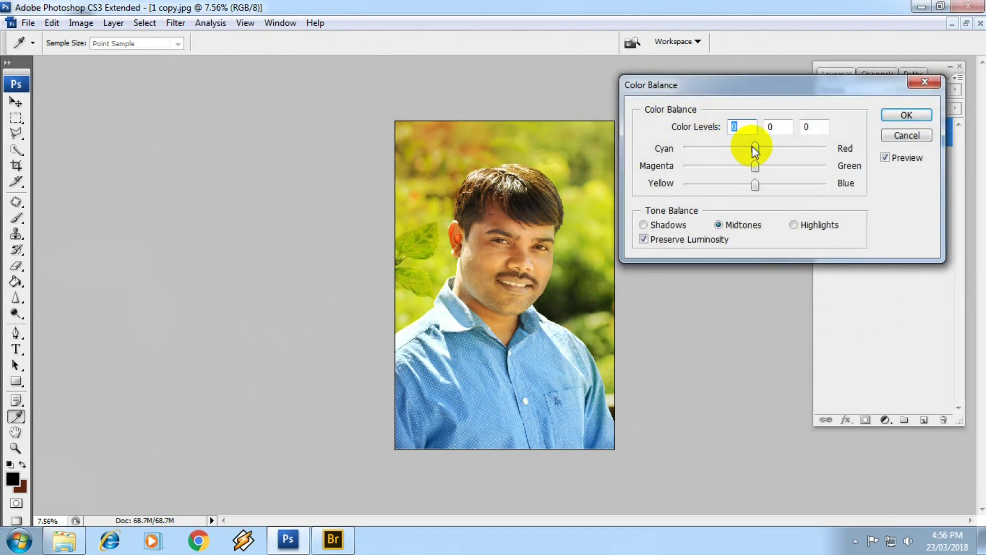
# - Shift the midtones toward red (+9) and blue (+6) in Color Balance
pyautogui.moveTo(756, 166); pyautogui.dragTo(762, 167)
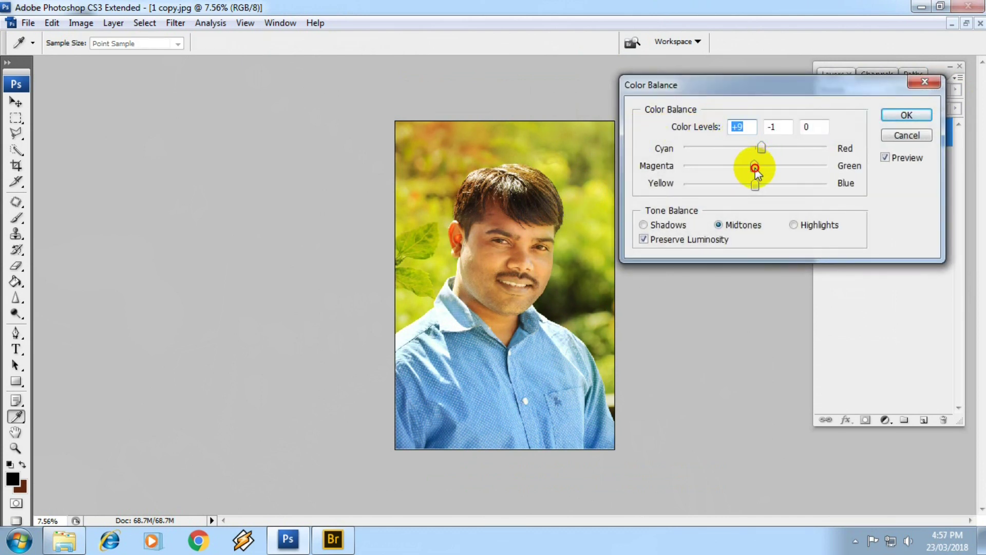
pyautogui.moveTo(755, 186); pyautogui.dragTo(750, 187)
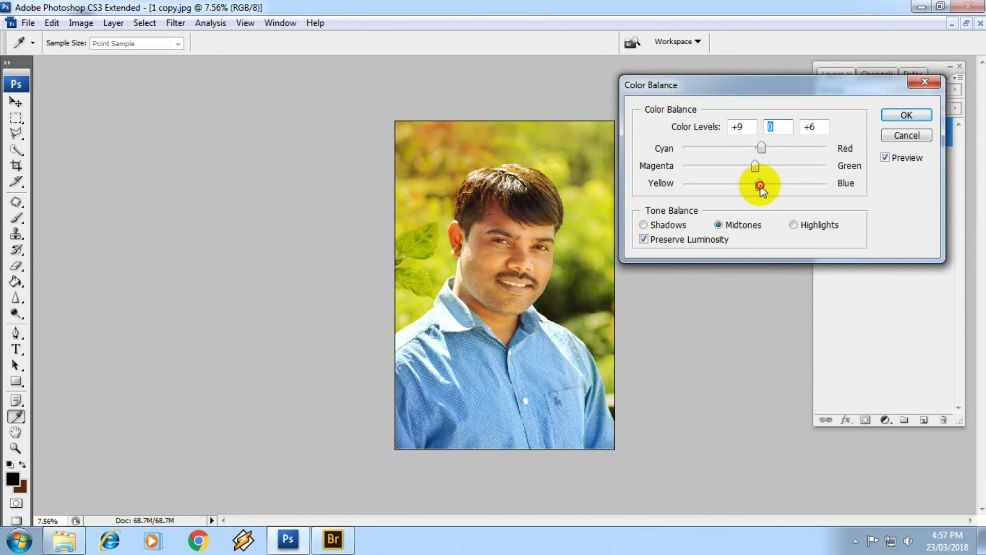
pyautogui.press('Return')
# - Deepen the blacks with Levels, setting the input black point to 15
pyautogui.press('b')
pyautogui.hotkey('ctrl', '+')
pyautogui.hotkey('ctrl', '+')
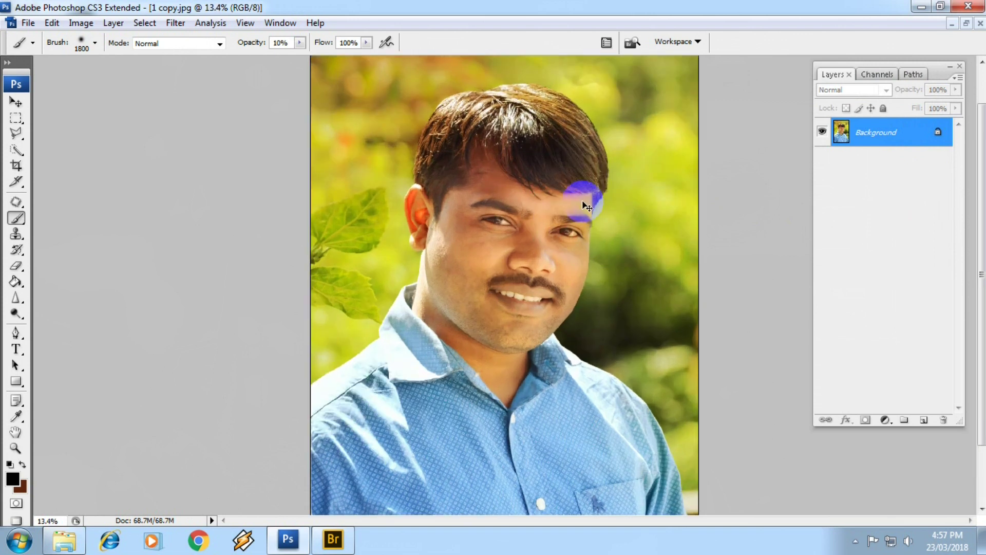
pyautogui.hotkey('ctrl', 'l')
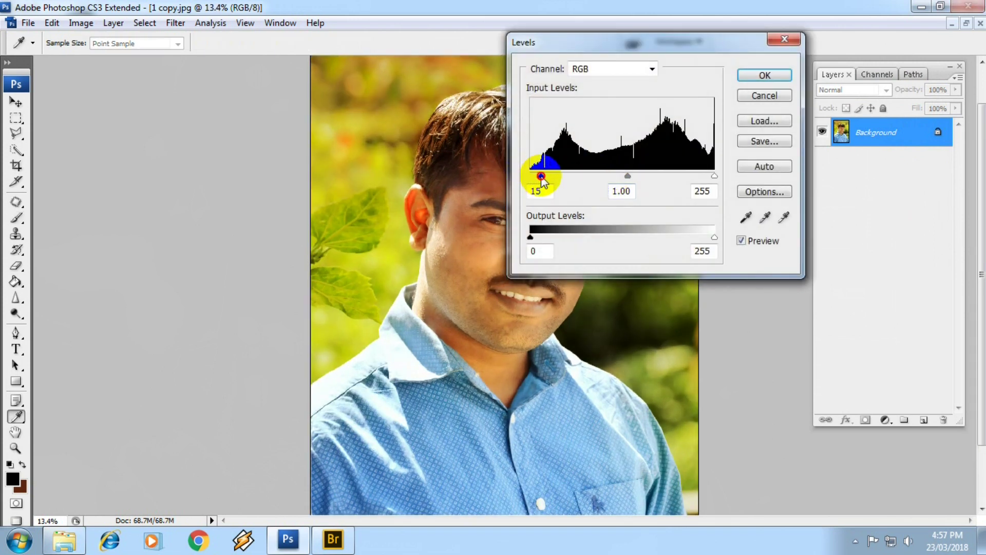
pyautogui.press('Return')
# - Open the Brightness/Contrast settings from Image > Adjustments
pyautogui.hotkey('ctrl', '+')
pyautogui.hotkey('alt', 'i')
pyautogui.press('a')
pyautogui.press('c')
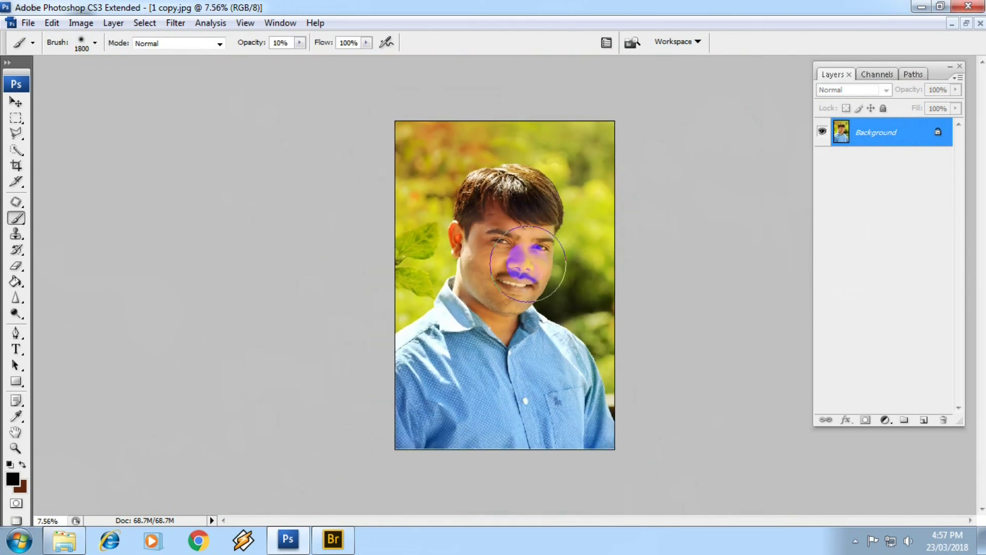
pyautogui.scroll(2, 518, 231)
pyautogui.scroll(2, 496, 214)
pyautogui.scroll(2, 491, 212)
pyautogui.scroll(2, 492, 213)
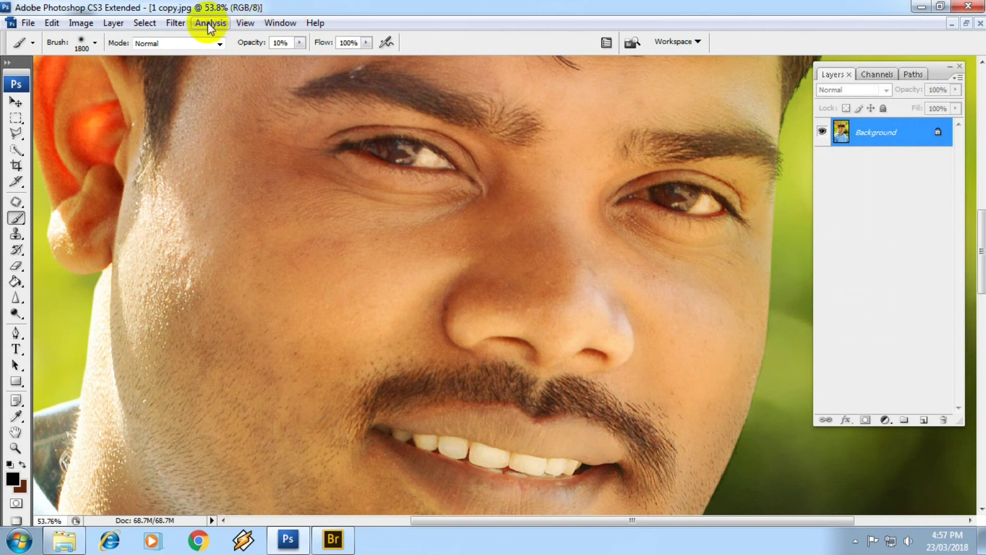
# - Smooth the man's skin with Imagenomic Portraiture, checking the face in the preview
pyautogui.click(176, 23)
pyautogui.moveTo(200, 353)
pyautogui.click(359, 355)
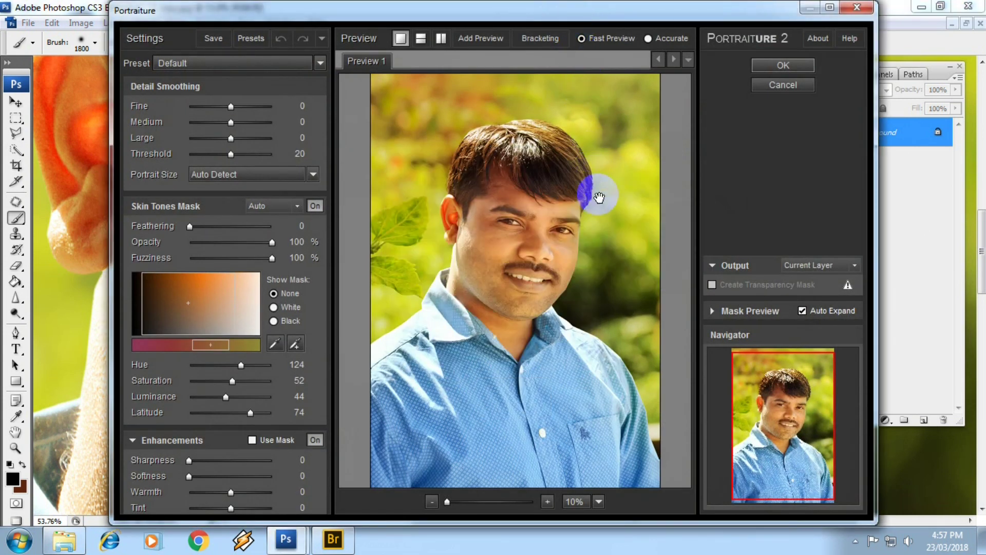
pyautogui.click(533, 258)
pyautogui.moveTo(501, 250); pyautogui.dragTo(643, 239)
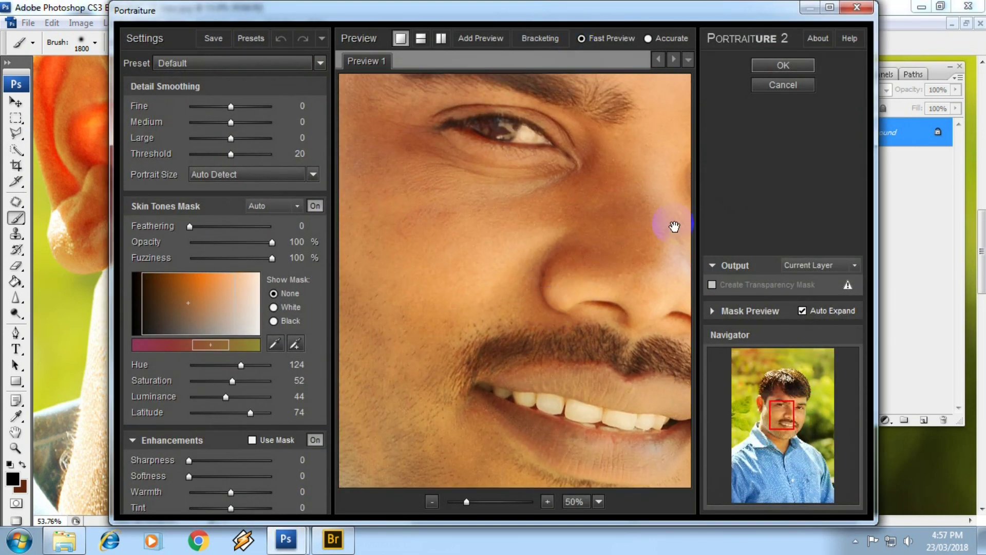
pyautogui.click(778, 66)
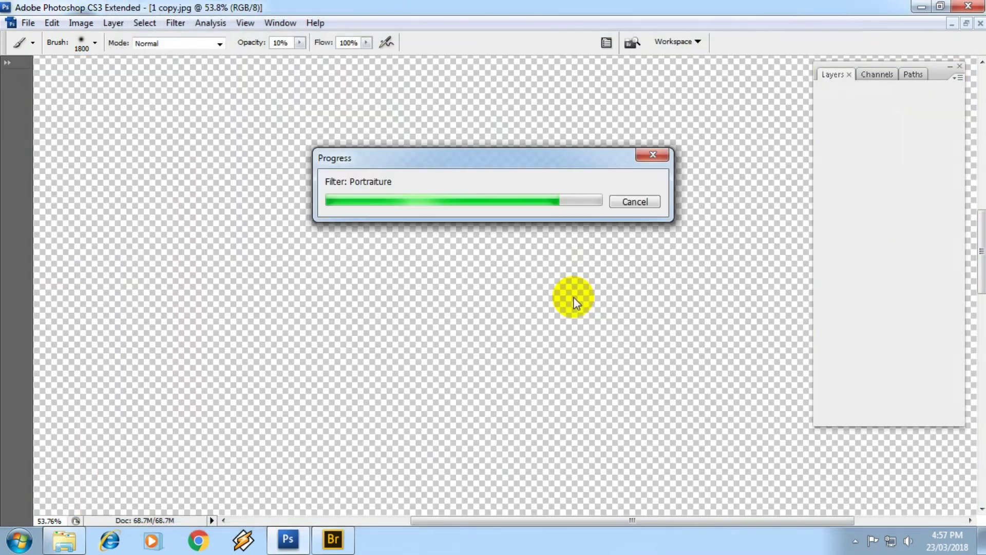
# - Fade the Portraiture result with Edit > Fade and confirm the amount
pyautogui.scroll(-1, 573, 296)
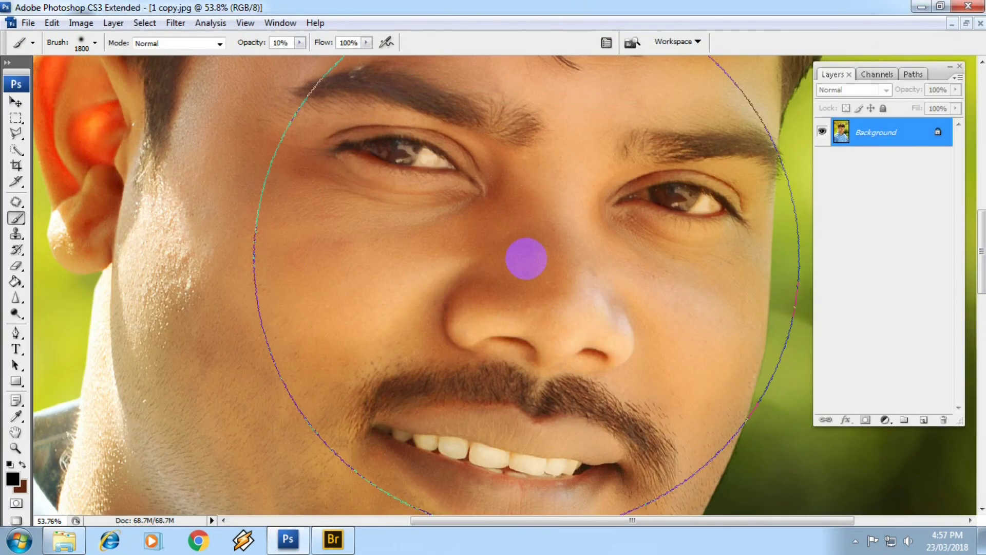
pyautogui.scroll(-2, 358, 180)
pyautogui.scroll(-1, 451, 209)
pyautogui.scroll(-2, 467, 221)
pyautogui.scroll(-1, 480, 220)
pyautogui.scroll(1, 537, 239)
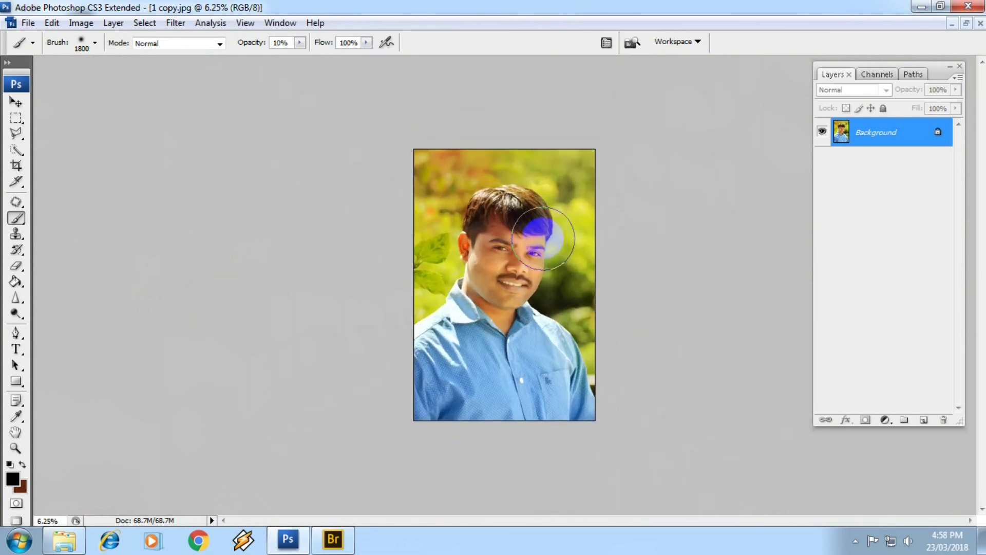
pyautogui.scroll(1, 538, 239)
pyautogui.hotkey('ctrl', 'shift', 'f')
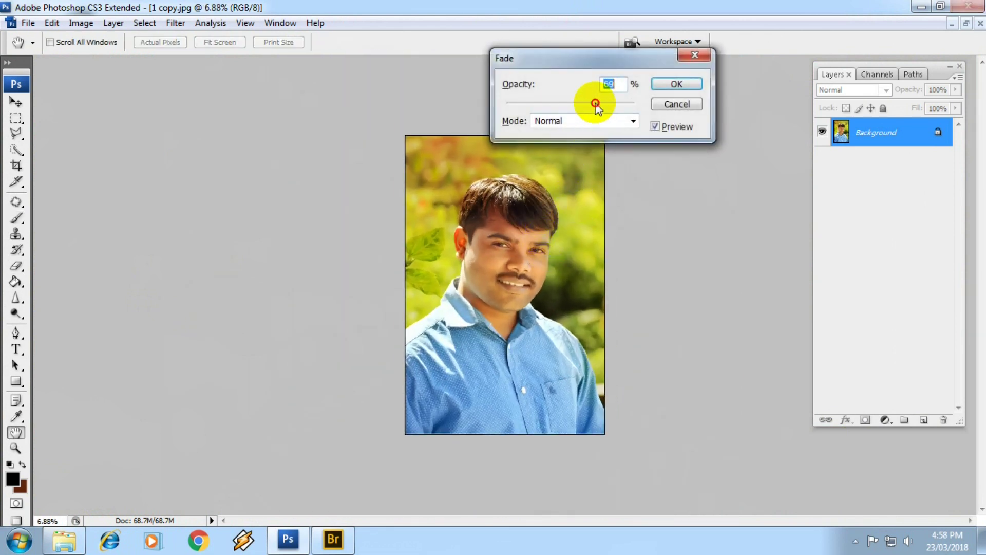
pyautogui.click(673, 89)
# - Paint a light stroke near the hair and add a new empty Layer 1
pyautogui.scroll(2, 484, 198)
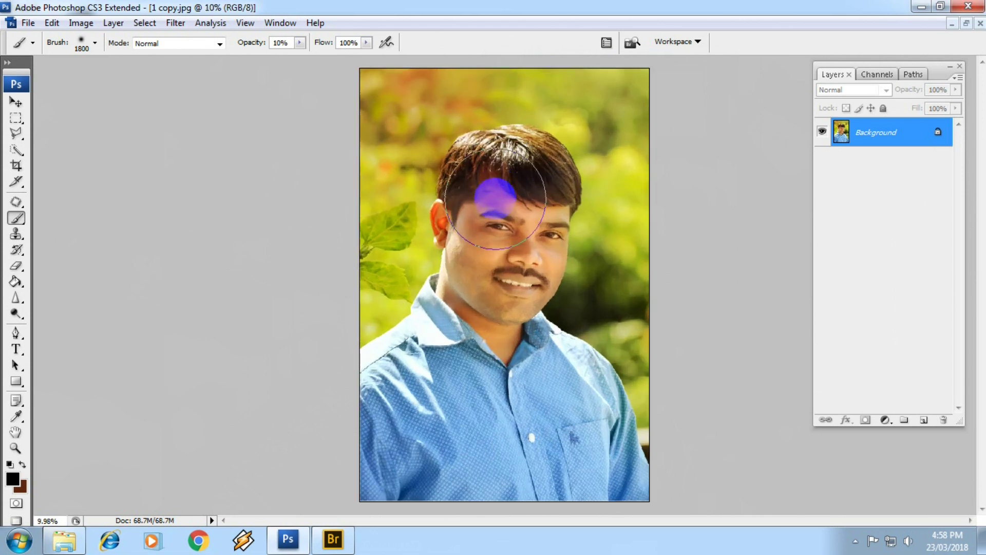
pyautogui.scroll(1, 491, 191)
pyautogui.scroll(1, 375, 203)
pyautogui.scroll(1, 370, 203)
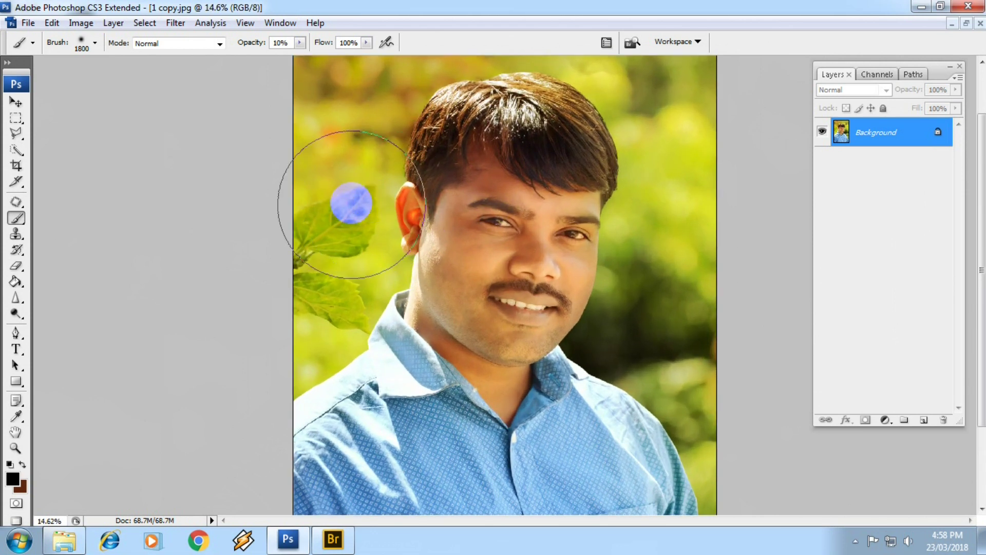
pyautogui.scroll(-2, 380, 208)
pyautogui.scroll(1, 430, 193)
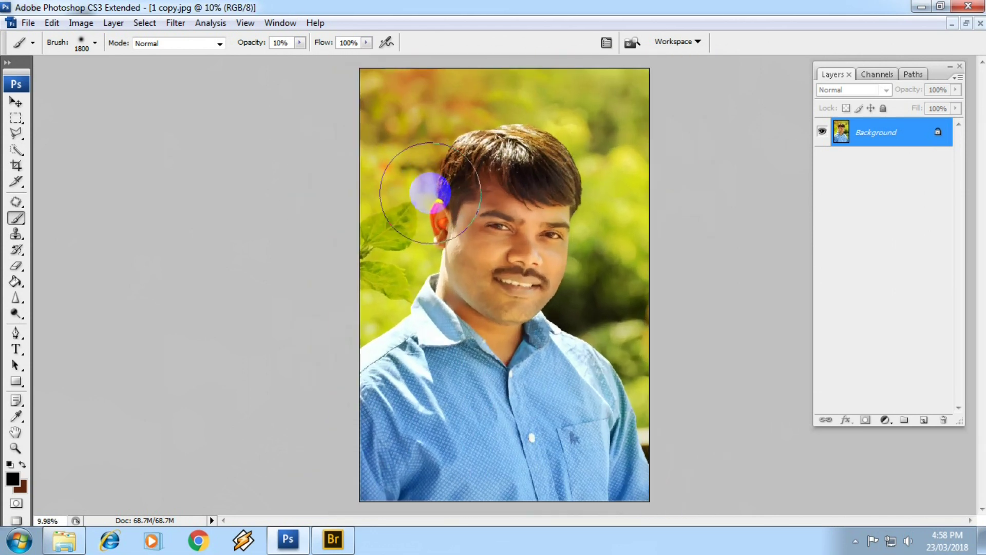
pyautogui.moveTo(431, 192); pyautogui.dragTo(488, 174)
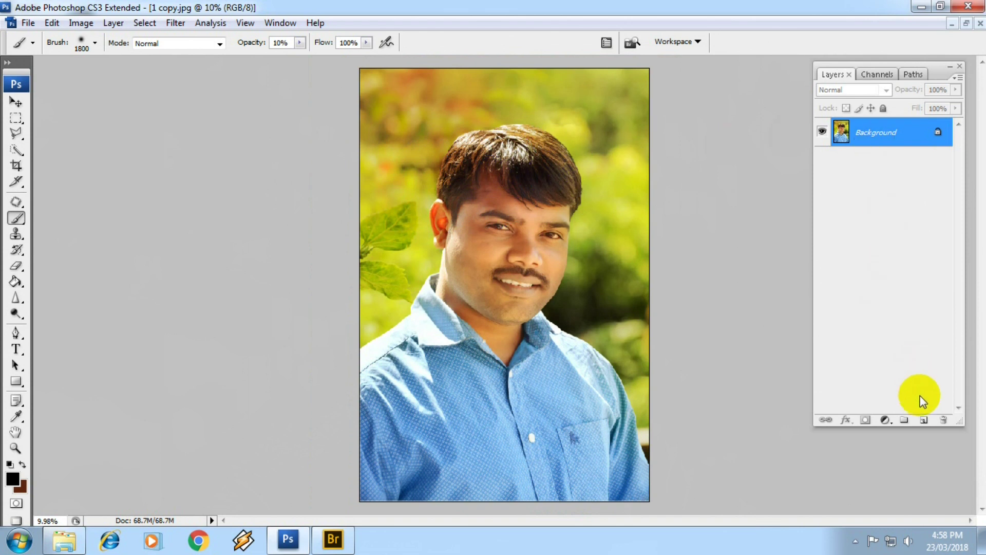
pyautogui.click(924, 423)
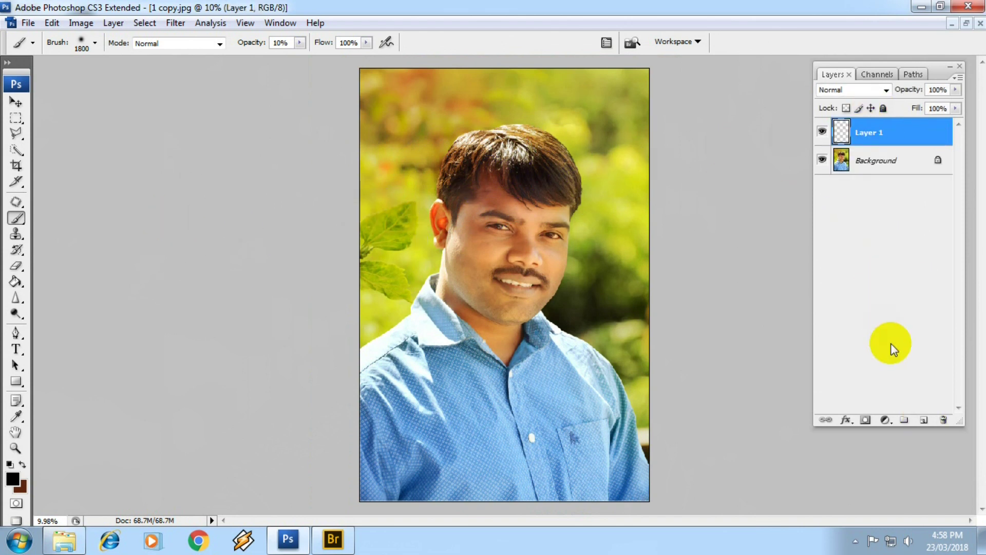
# - Add a Gradient fill layer based on the Foreground to Transparent preset
pyautogui.click(893, 421)
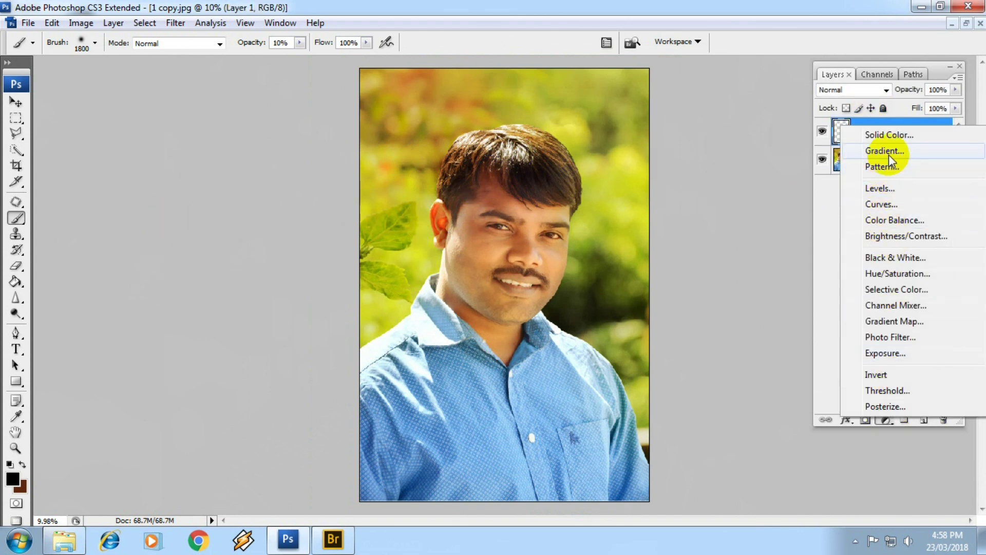
pyautogui.click(886, 151)
pyautogui.click(735, 196)
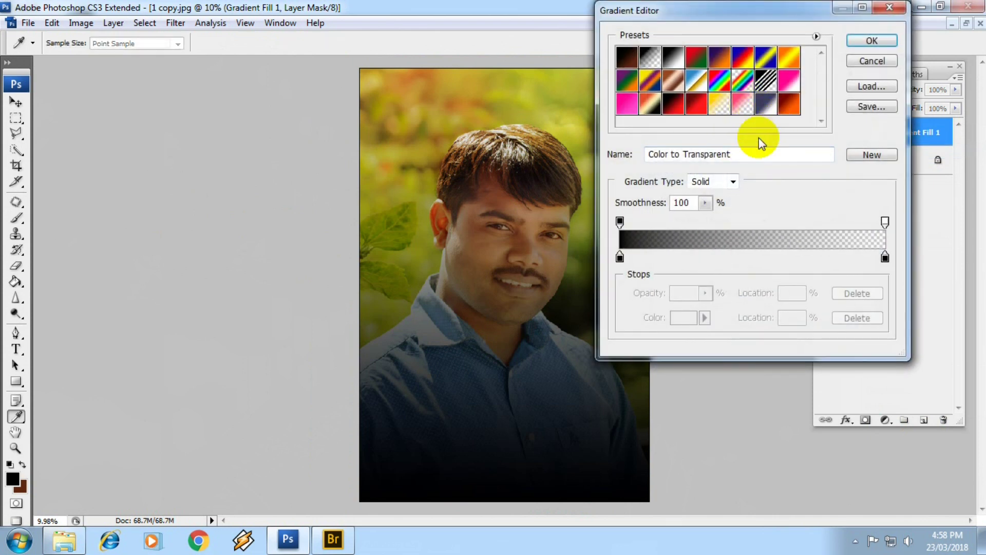
pyautogui.click(650, 56)
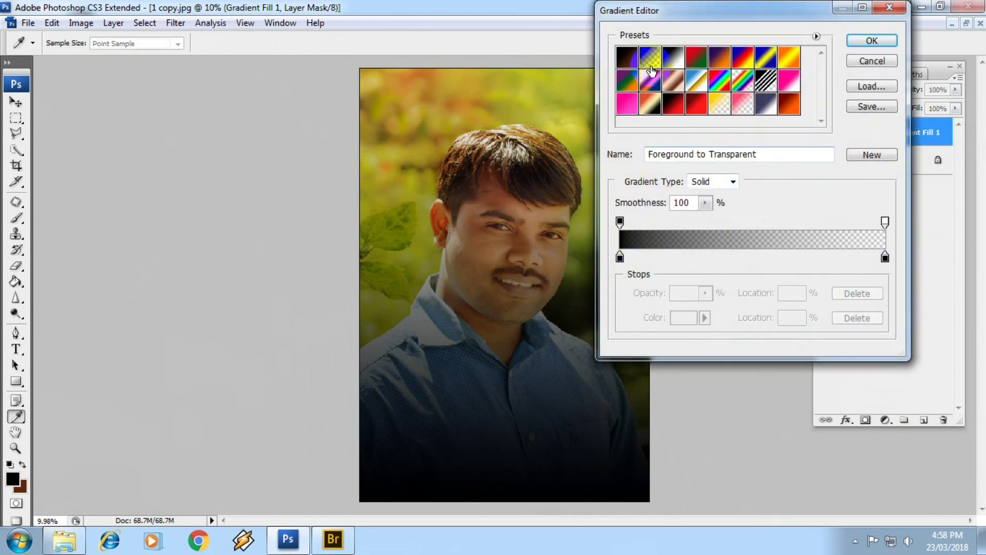
# - Set both gradient colour stops to white and accept the white-to-transparent gradient
pyautogui.click(620, 257)
pyautogui.click(684, 318)
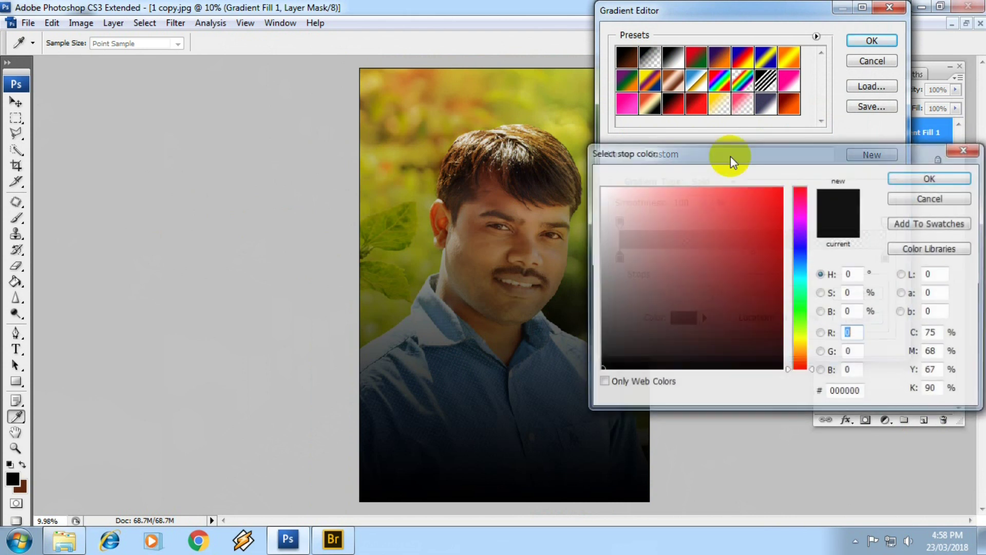
pyautogui.click(600, 188)
pyautogui.press('Return')
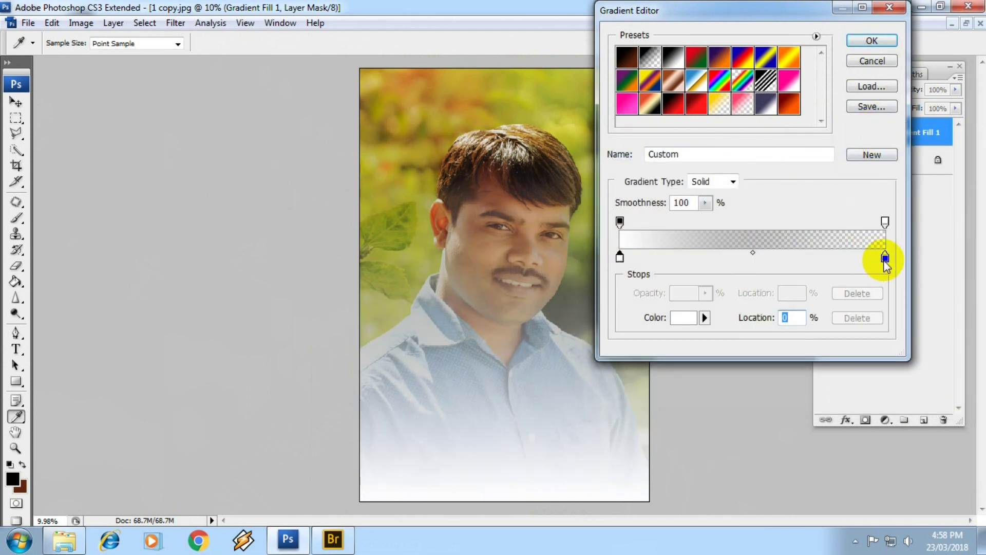
pyautogui.click(884, 256)
pyautogui.click(683, 317)
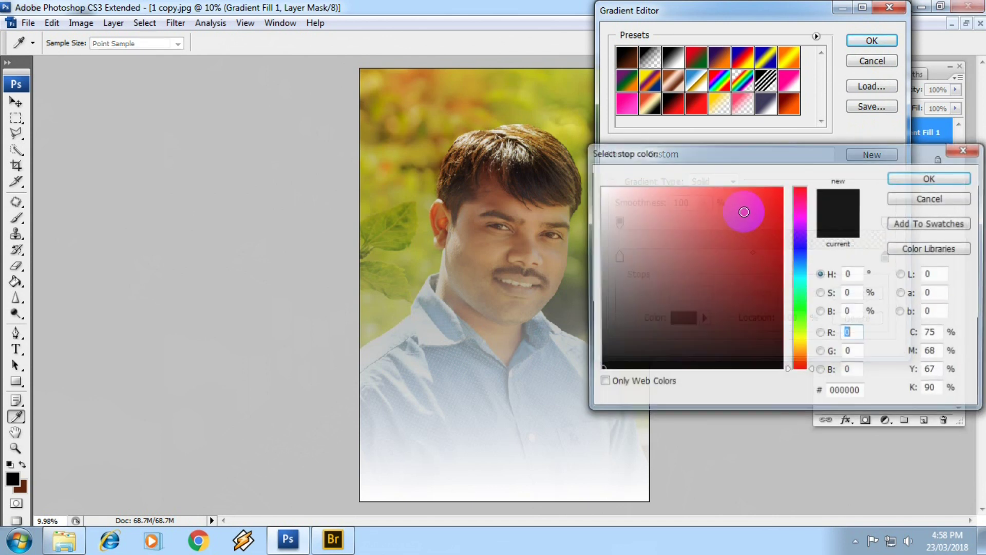
pyautogui.click(600, 188)
pyautogui.press('Return')
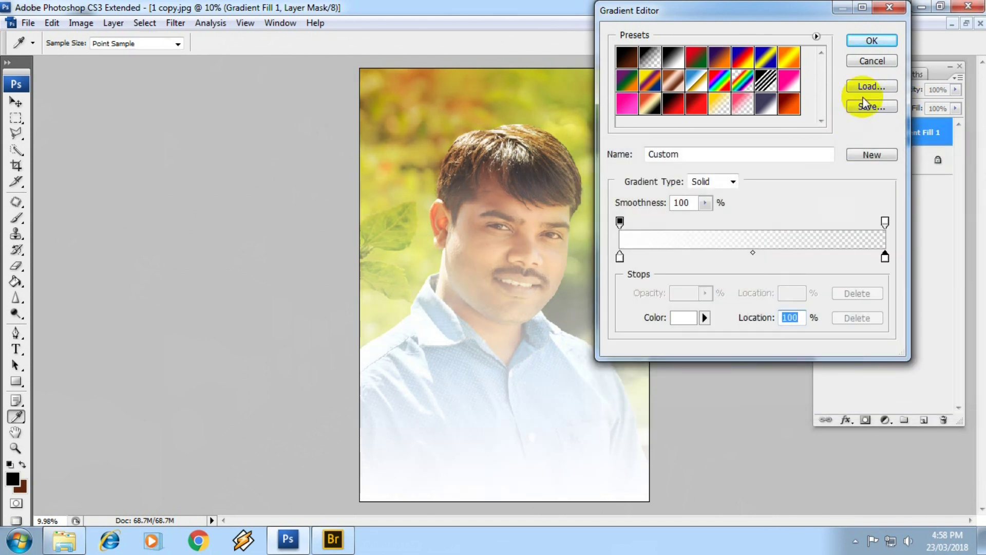
pyautogui.click(872, 41)
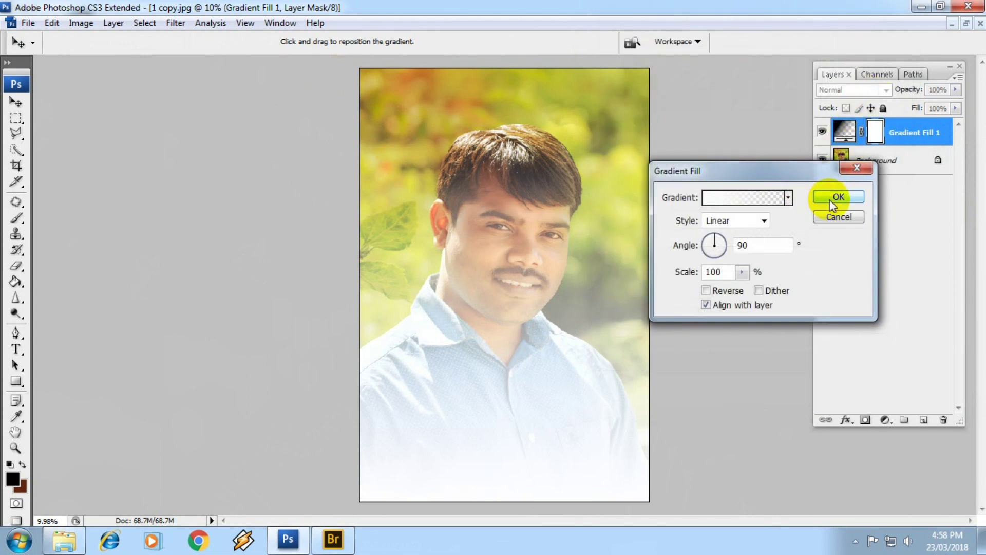
# - Make the gradient radial and move a smaller glow to the photo's left side
pyautogui.click(735, 220)
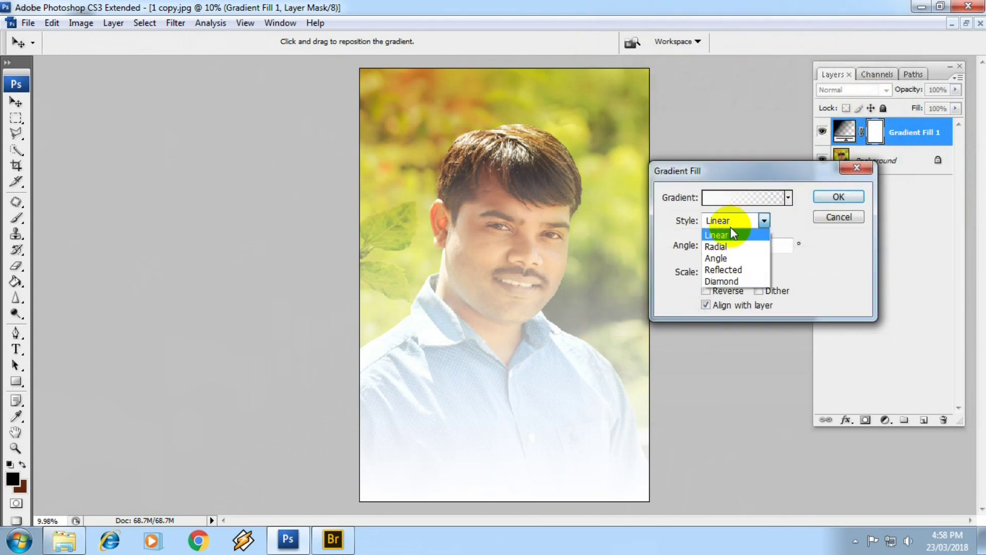
pyautogui.click(722, 249)
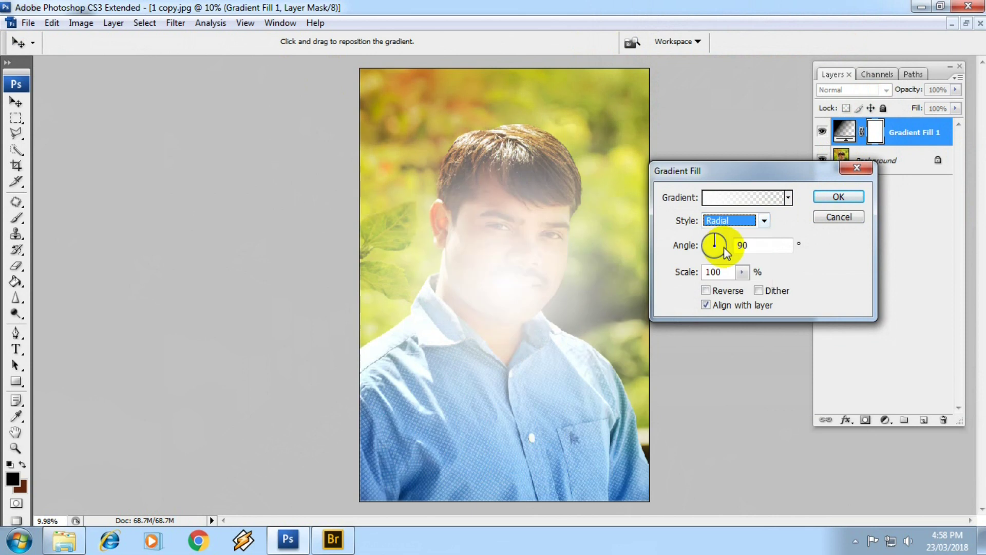
pyautogui.moveTo(507, 286)
pyautogui.mouseDown()
pyautogui.moveTo(315, 277)
pyautogui.moveTo(324, 266)
pyautogui.moveTo(278, 257)
pyautogui.moveTo(352, 258)
pyautogui.mouseUp()
pyautogui.click(734, 273)
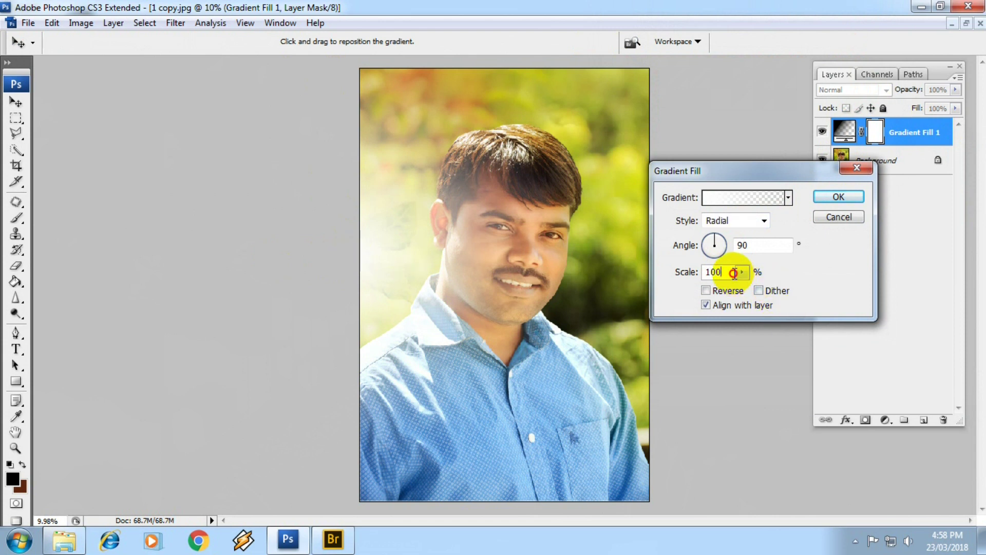
pyautogui.moveTo(740, 274); pyautogui.dragTo(712, 291)
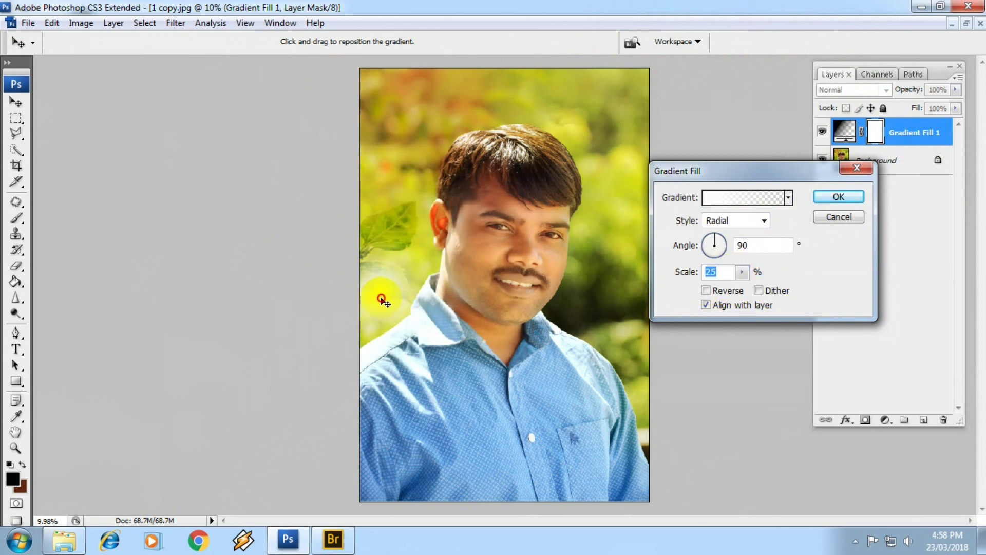
pyautogui.moveTo(397, 274)
pyautogui.mouseDown()
pyautogui.moveTo(381, 317)
pyautogui.moveTo(414, 143)
pyautogui.moveTo(455, 134)
pyautogui.moveTo(426, 75)
pyautogui.moveTo(369, 303)
pyautogui.moveTo(368, 190)
pyautogui.mouseUp()
# - Rescale the radial glow and settle it lower on the left side, then accept
pyautogui.click(741, 271)
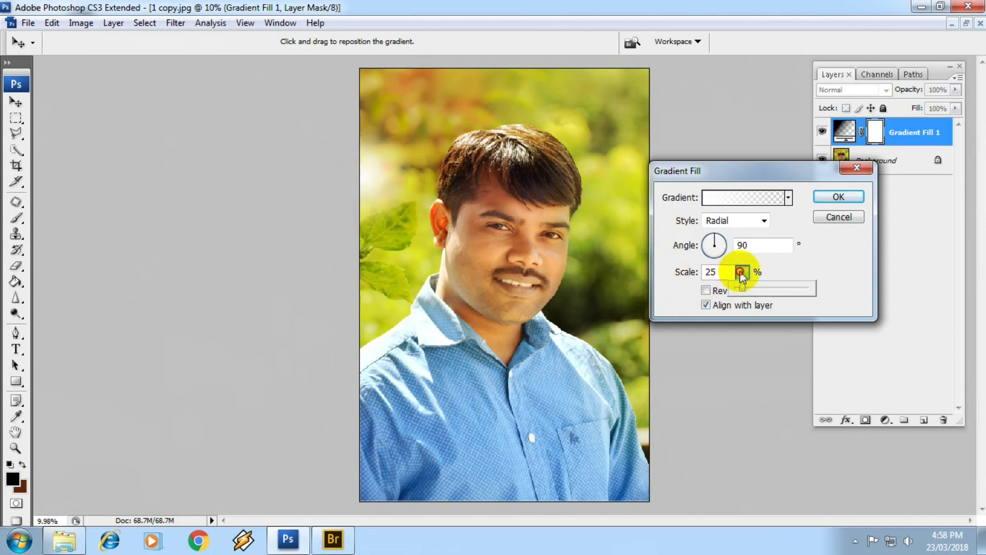
pyautogui.moveTo(739, 287); pyautogui.dragTo(758, 290)
pyautogui.moveTo(347, 180)
pyautogui.mouseDown()
pyautogui.moveTo(387, 259)
pyautogui.moveTo(382, 297)
pyautogui.mouseUp()
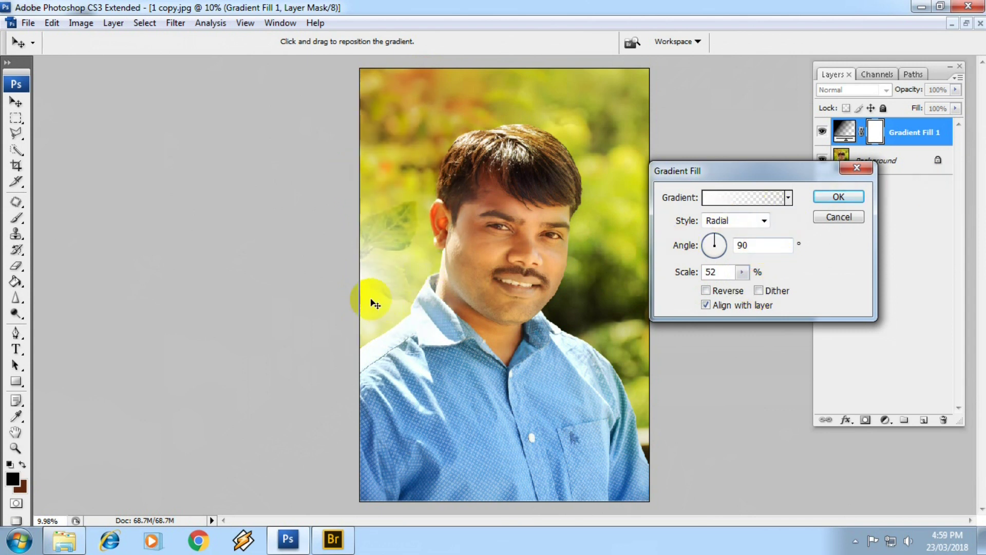
pyautogui.moveTo(375, 304)
pyautogui.mouseDown()
pyautogui.moveTo(379, 187)
pyautogui.moveTo(382, 318)
pyautogui.moveTo(377, 254)
pyautogui.mouseUp()
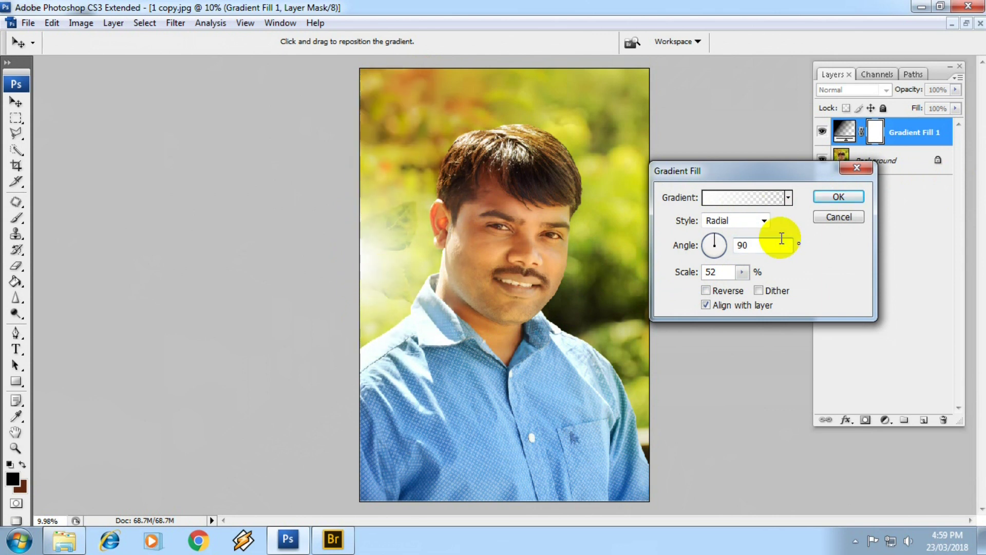
pyautogui.click(832, 200)
pyautogui.press('b')
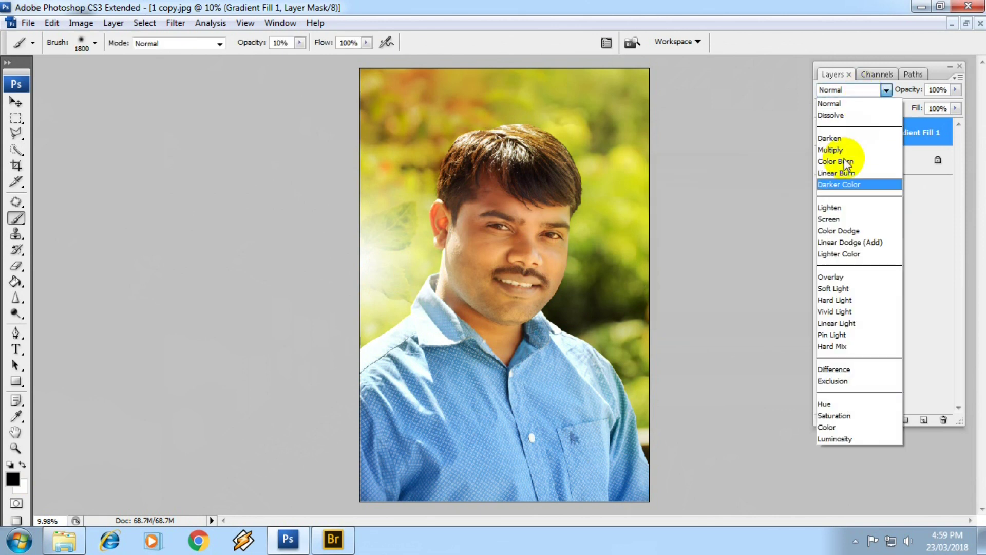
# - Blend the glow layer in Overlay mode, move it, and duplicate it
pyautogui.click(831, 279)
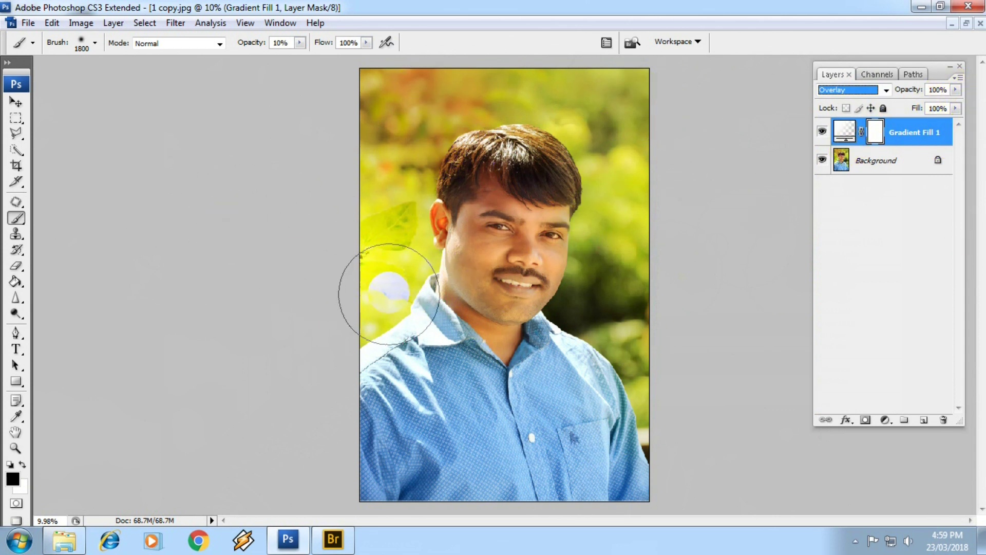
pyautogui.click(16, 102)
pyautogui.moveTo(353, 297); pyautogui.dragTo(670, 294)
pyautogui.hotkey('ctrl', 'j')
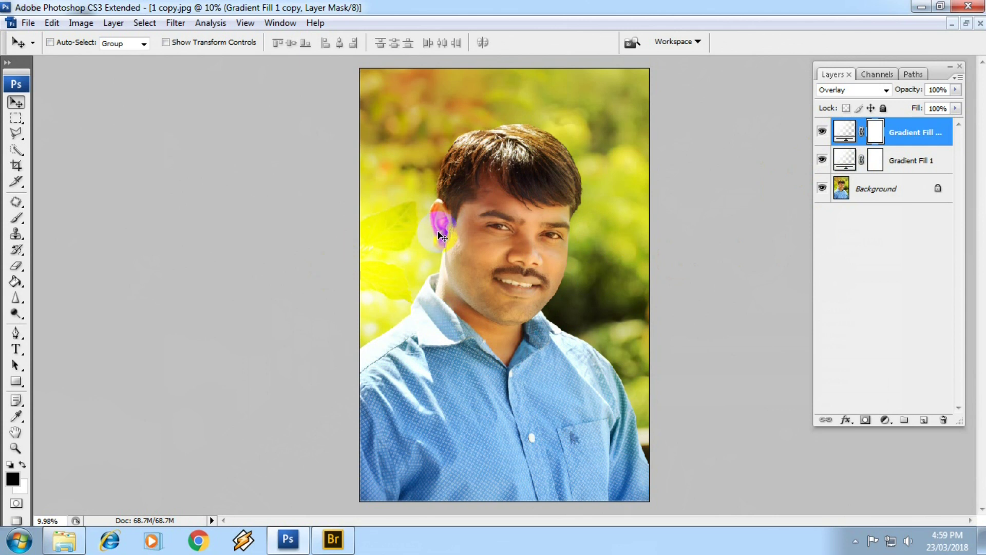
pyautogui.moveTo(439, 239); pyautogui.dragTo(386, 260)
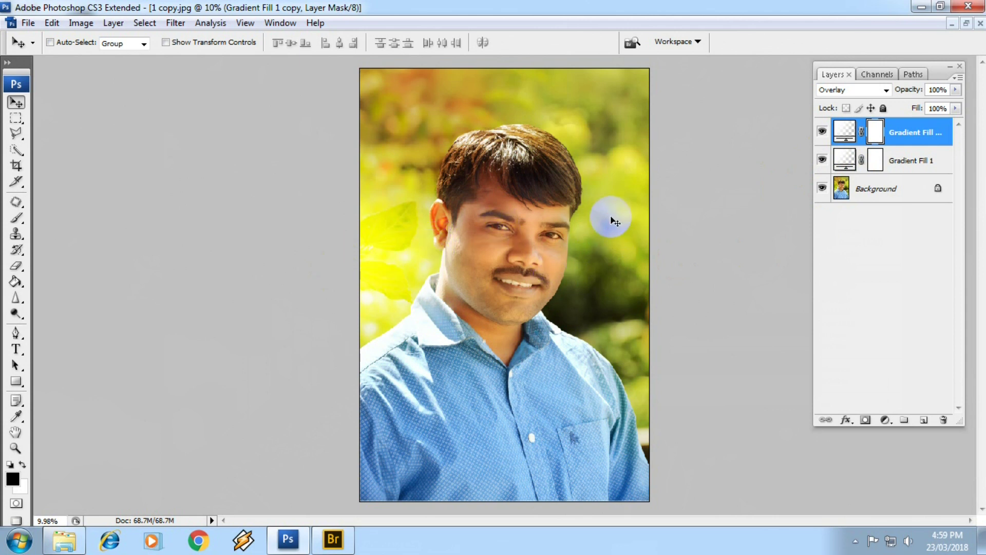
# - Hide the photo to view the glows alone, trying then cancelling a gradient move
pyautogui.click(822, 188)
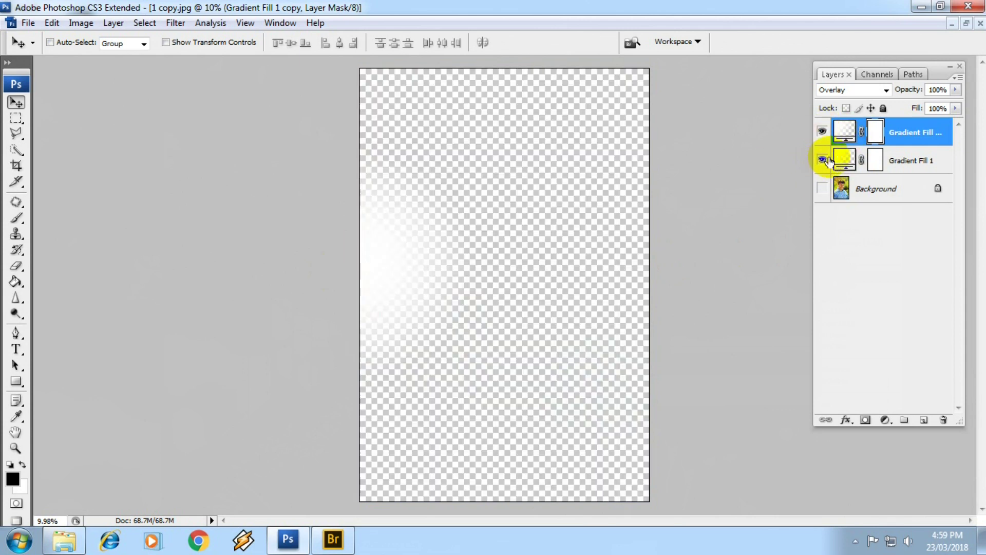
pyautogui.click(824, 134)
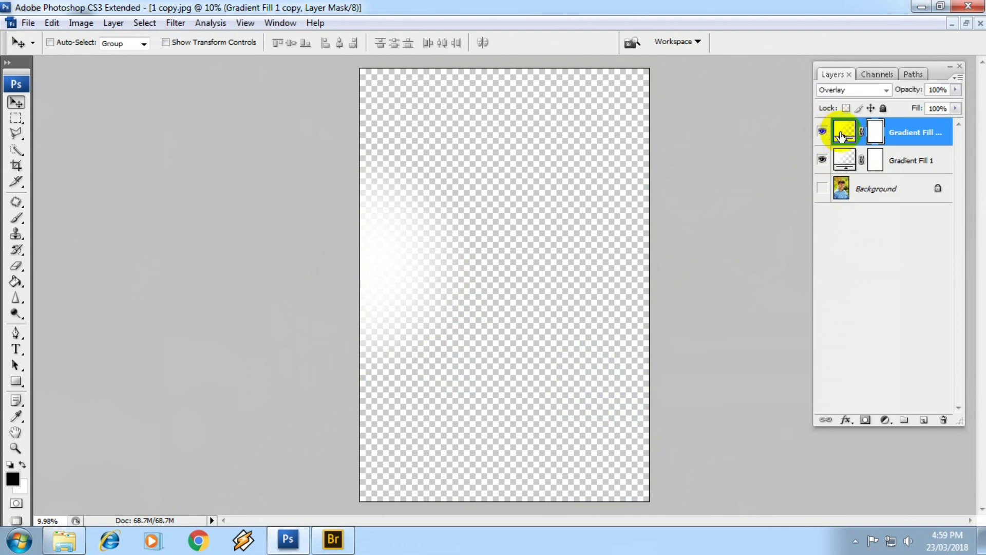
pyautogui.doubleClick(855, 132)
pyautogui.moveTo(535, 222)
pyautogui.mouseDown()
pyautogui.moveTo(392, 257)
pyautogui.moveTo(564, 279)
pyautogui.moveTo(633, 256)
pyautogui.moveTo(637, 286)
pyautogui.mouseUp()
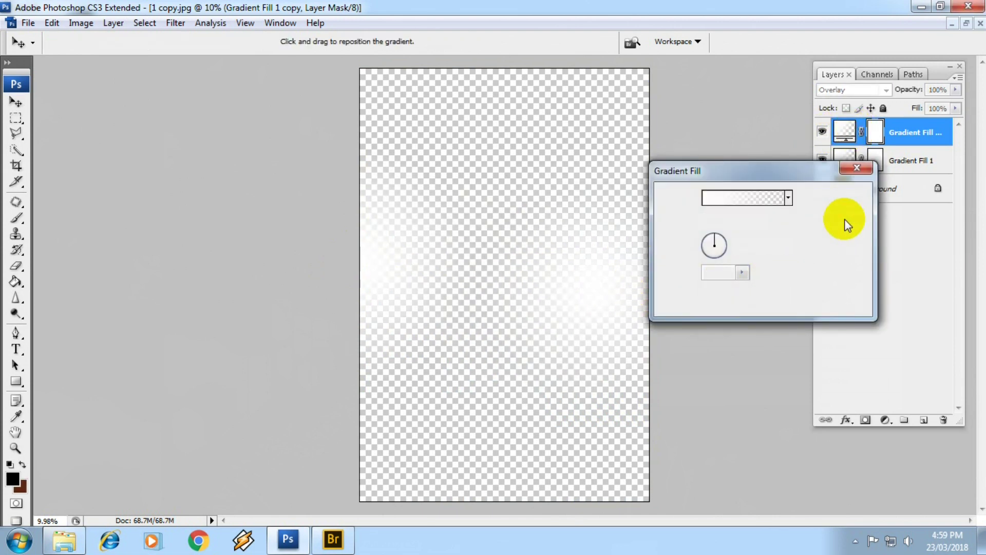
pyautogui.click(844, 217)
# - Show the photo again and reposition the copied glow beside the man's hair
pyautogui.click(837, 189)
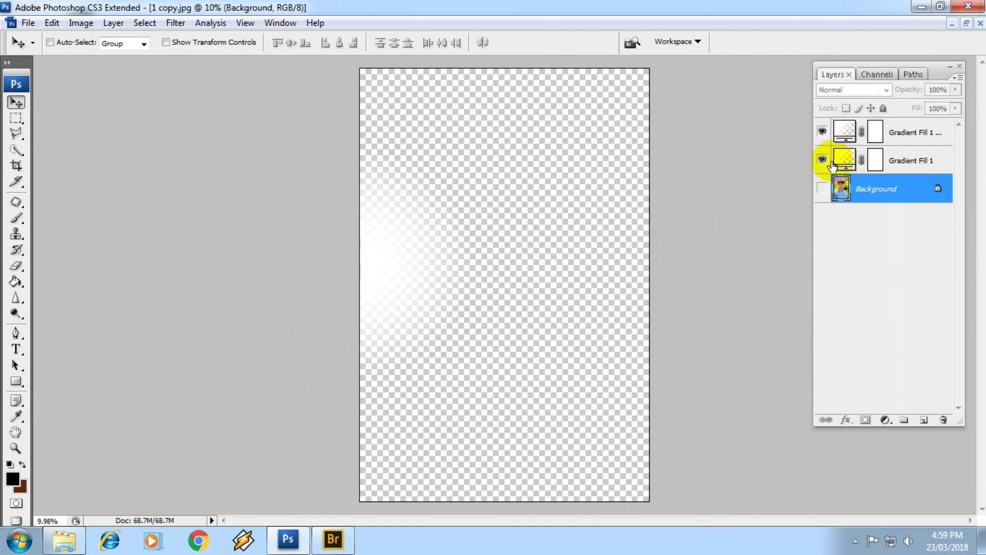
pyautogui.click(822, 188)
pyautogui.click(844, 132)
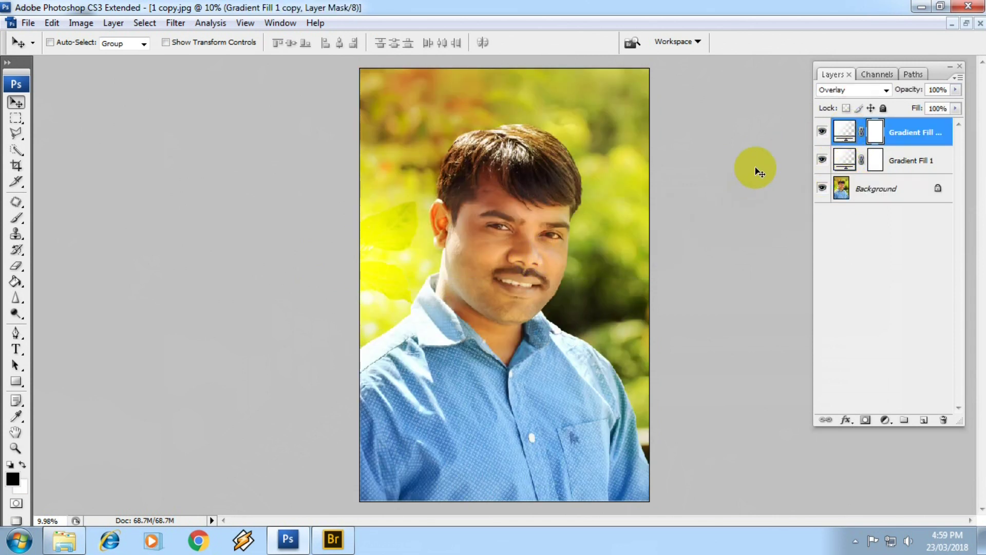
pyautogui.doubleClick(844, 130)
pyautogui.moveTo(532, 256)
pyautogui.mouseDown()
pyautogui.moveTo(483, 266)
pyautogui.moveTo(649, 337)
pyautogui.moveTo(595, 328)
pyautogui.mouseUp()
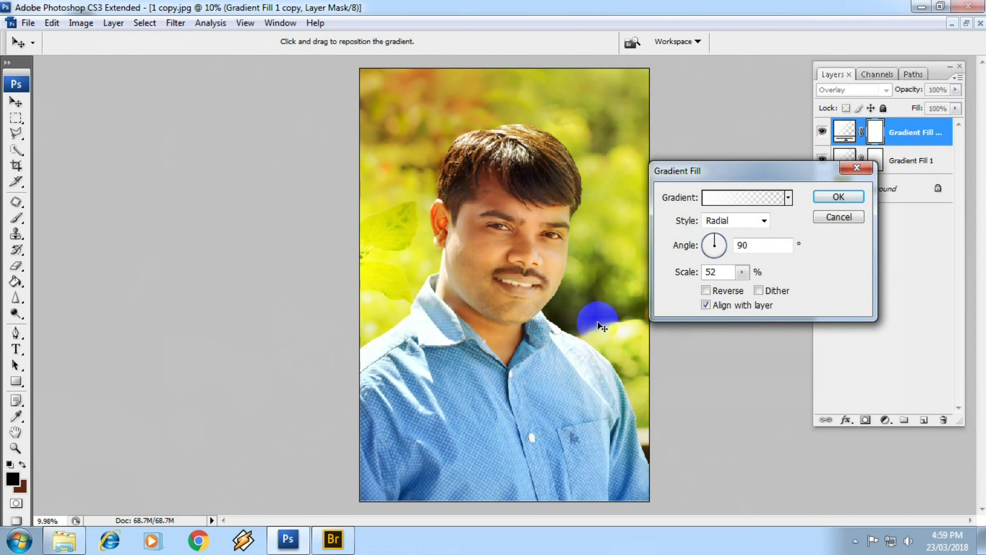
pyautogui.moveTo(606, 322)
pyautogui.mouseDown()
pyautogui.moveTo(628, 253)
pyautogui.moveTo(595, 194)
pyautogui.moveTo(606, 189)
pyautogui.moveTo(605, 232)
pyautogui.moveTo(522, 171)
pyautogui.moveTo(605, 229)
pyautogui.moveTo(599, 277)
pyautogui.moveTo(606, 268)
pyautogui.moveTo(452, 131)
pyautogui.moveTo(464, 110)
pyautogui.moveTo(416, 93)
pyautogui.moveTo(584, 282)
pyautogui.moveTo(594, 269)
pyautogui.moveTo(591, 324)
pyautogui.moveTo(577, 339)
pyautogui.mouseUp()
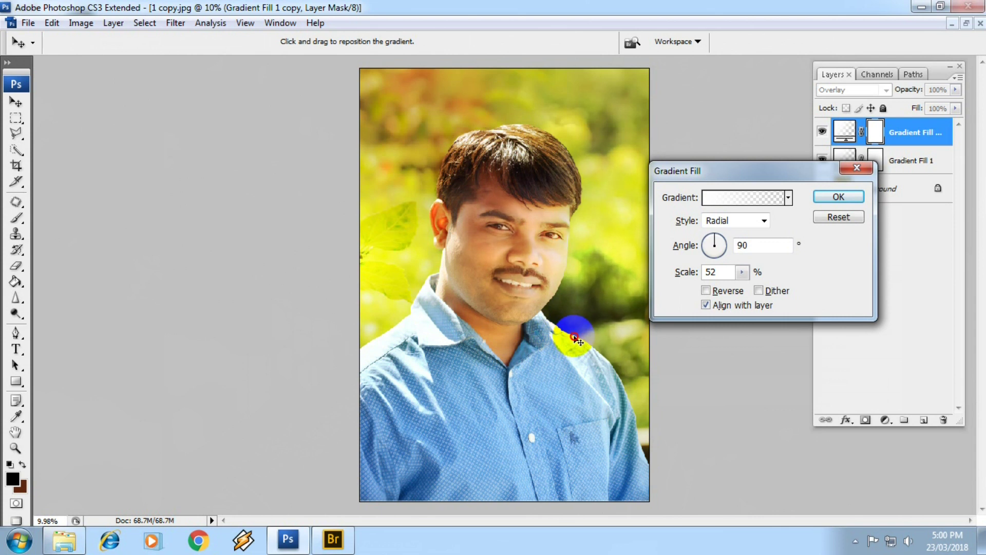
pyautogui.click(822, 197)
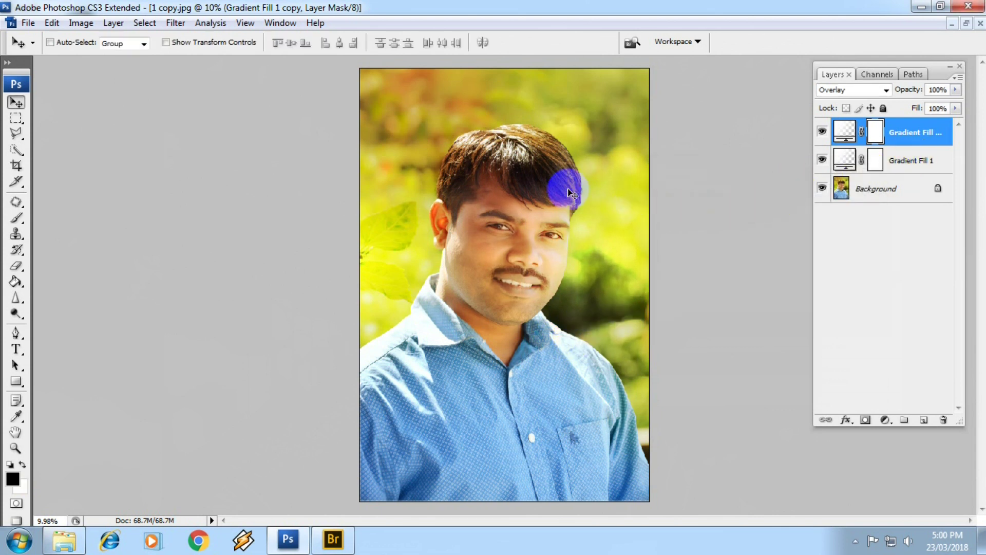
# - Duplicate the glow again and move the new copy's gradient to the top-left
pyautogui.hotkey('ctrl', 'j')
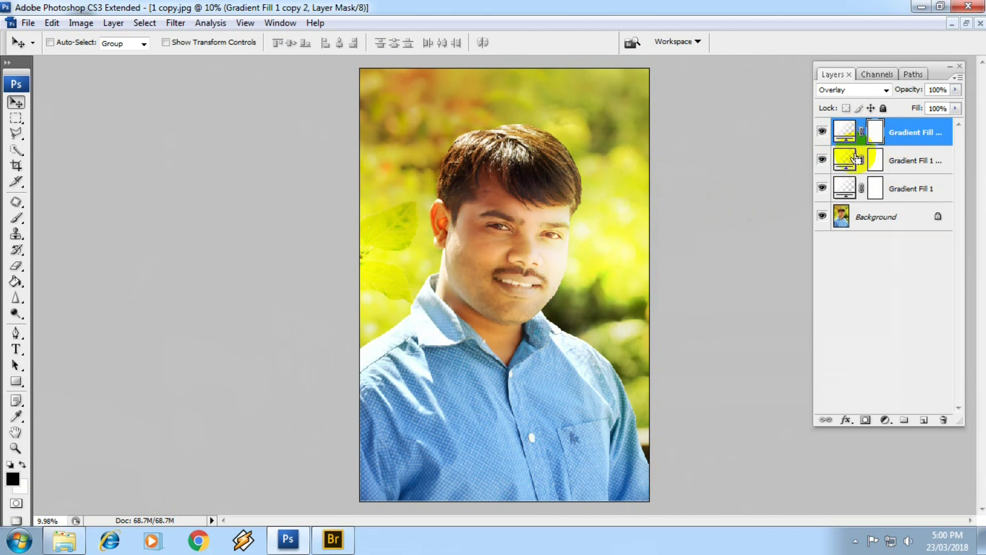
pyautogui.doubleClick(845, 131)
pyautogui.moveTo(597, 259)
pyautogui.mouseDown()
pyautogui.moveTo(453, 87)
pyautogui.moveTo(429, 73)
pyautogui.moveTo(433, 92)
pyautogui.mouseUp()
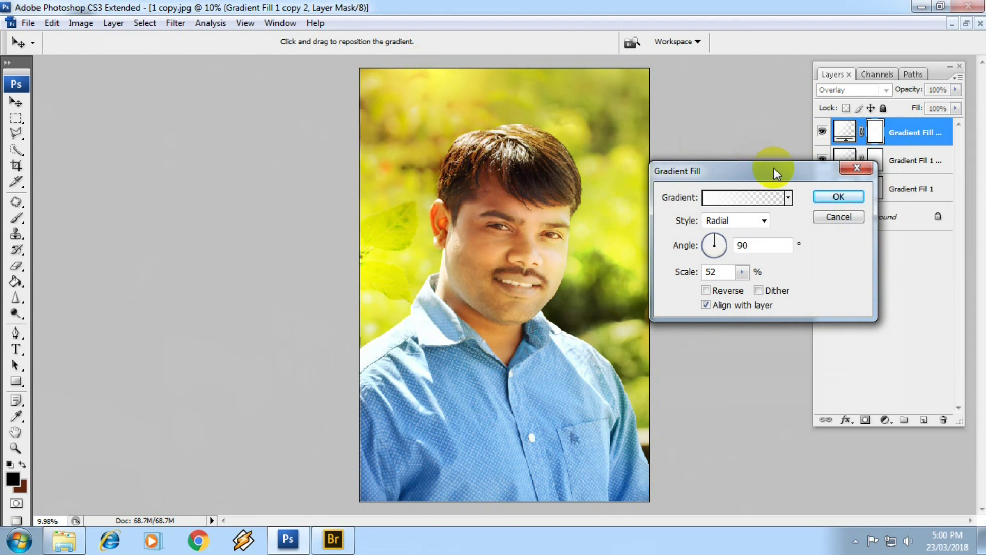
pyautogui.click(833, 197)
# - Group the two newer glow layers and fade the group to about 25% opacity
pyautogui.keyDown('shift'); pyautogui.click(925, 160); pyautogui.keyUp('shift')
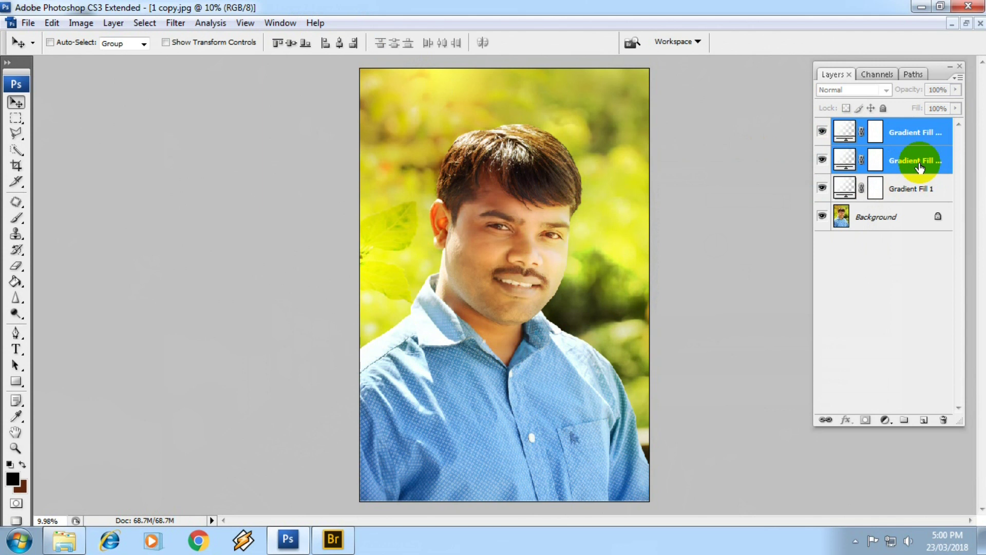
pyautogui.hotkey('ctrl', 'g')
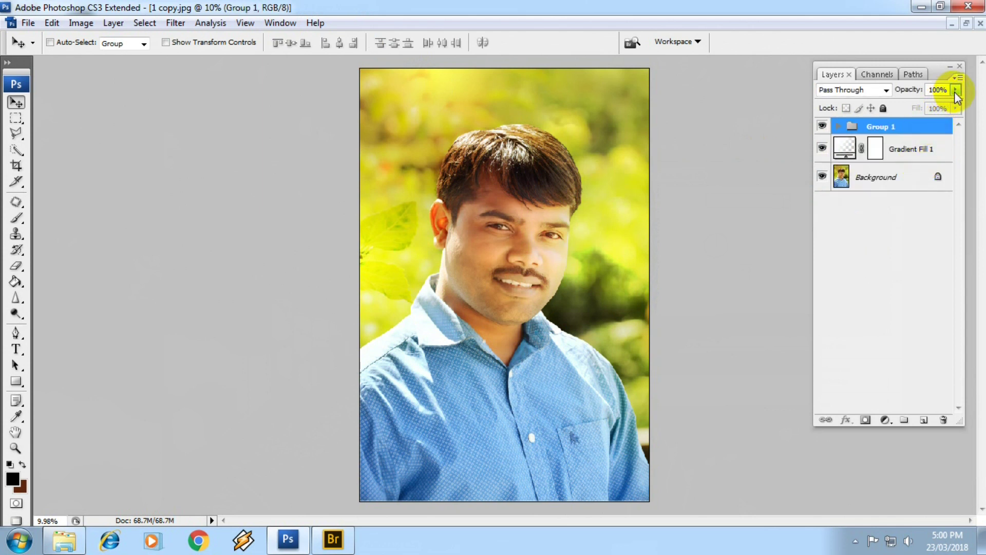
pyautogui.click(956, 90)
pyautogui.moveTo(944, 106); pyautogui.dragTo(896, 106)
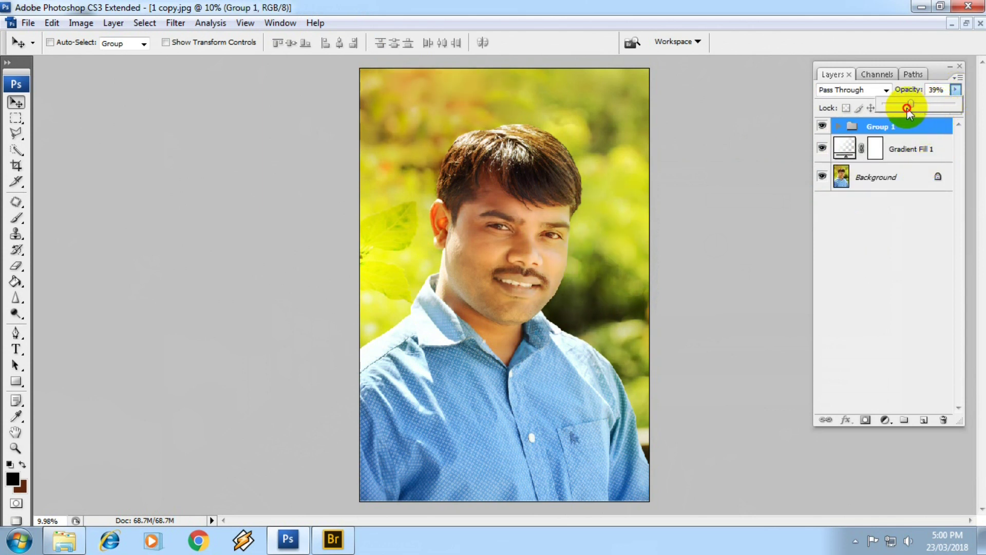
pyautogui.moveTo(903, 108); pyautogui.dragTo(907, 108)
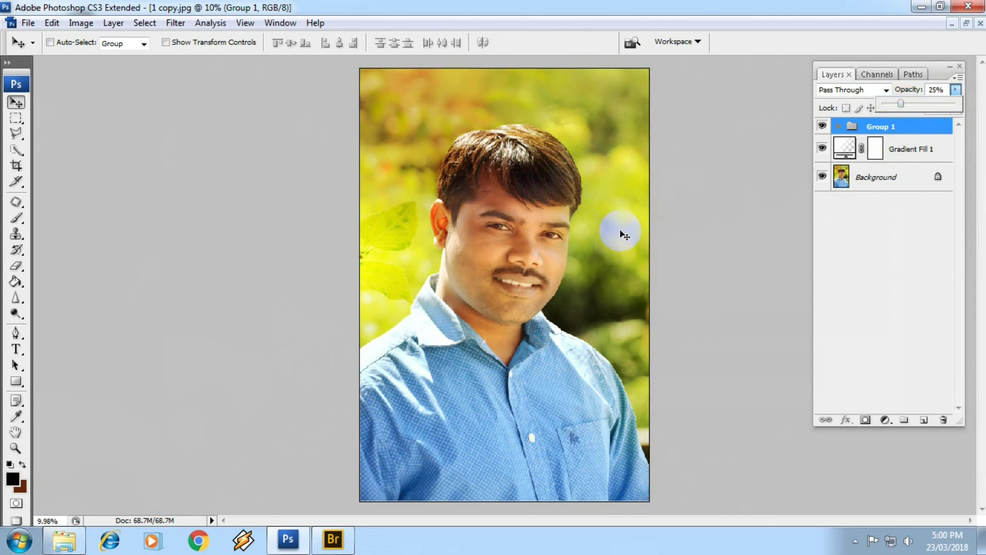
pyautogui.click(915, 164)
pyautogui.click(955, 90)
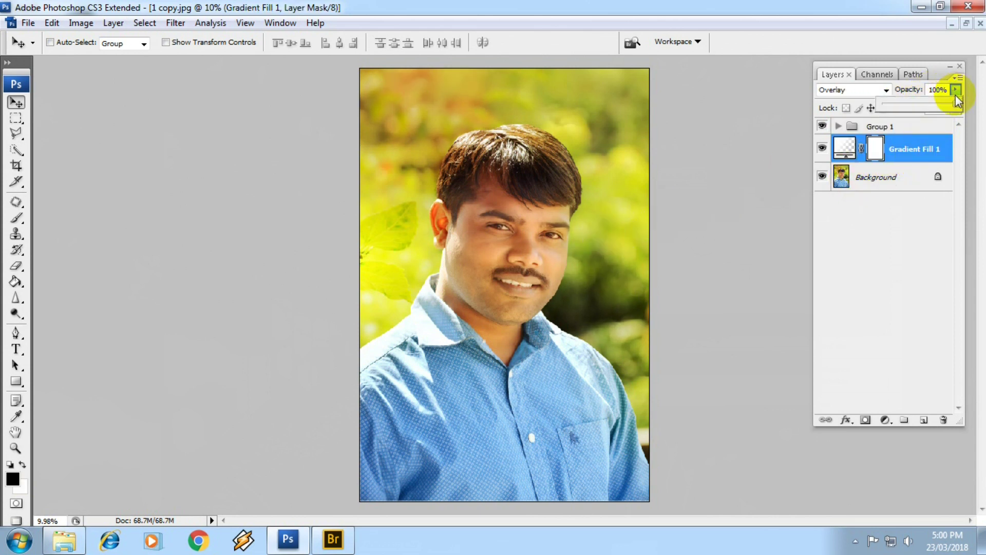
# - Set Gradient Fill 1 to 63% opacity
pyautogui.moveTo(918, 104); pyautogui.dragTo(930, 106)
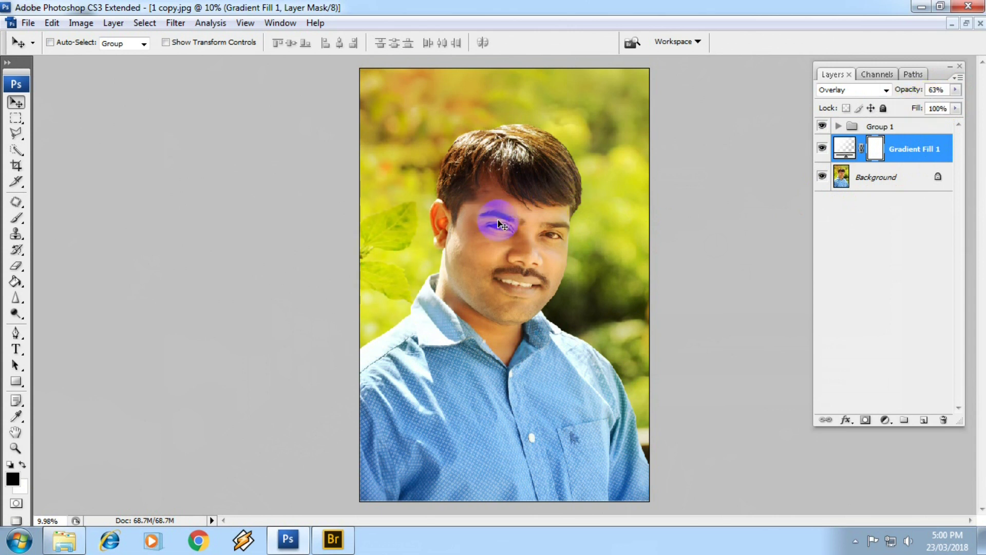
pyautogui.scroll(-3, 501, 302)
pyautogui.scroll(1, 501, 302)
pyautogui.scroll(1, 504, 254)
pyautogui.scroll(2, 483, 272)
pyautogui.scroll(2, 474, 209)
pyautogui.scroll(1, 510, 222)
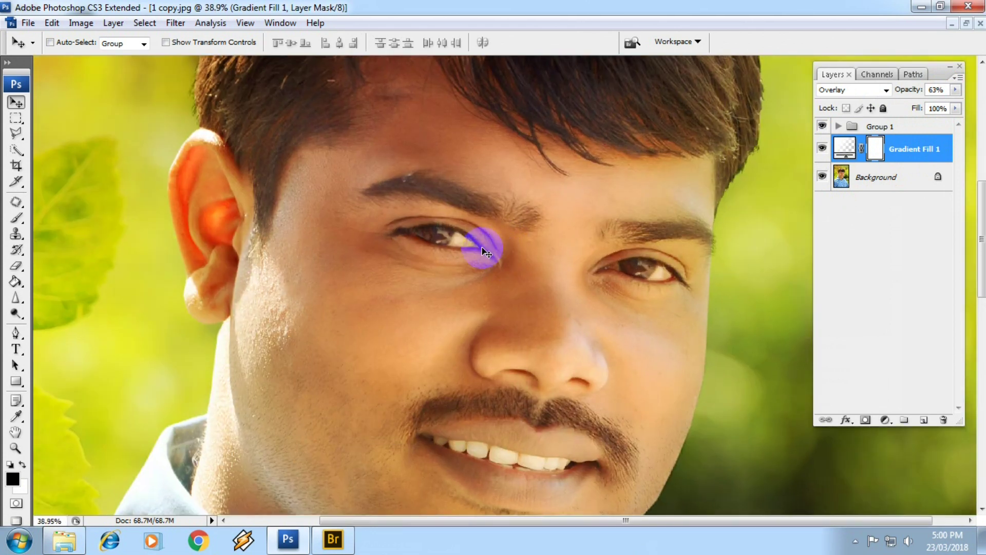
pyautogui.scroll(-2, 480, 243)
pyautogui.scroll(-2, 489, 255)
pyautogui.scroll(1, 495, 257)
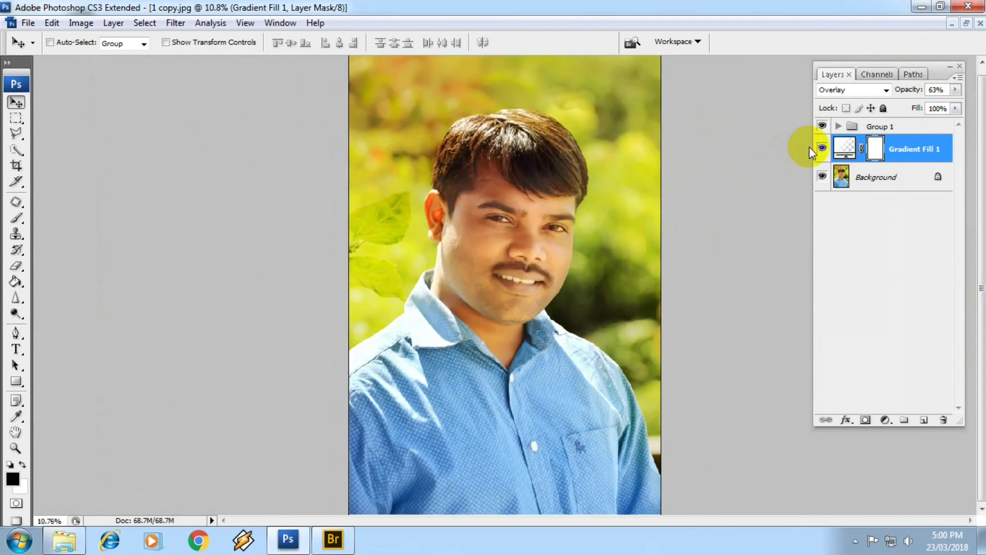
# - Flatten all layers into a single Background layer from the Layers flyout menu
pyautogui.click(958, 77)
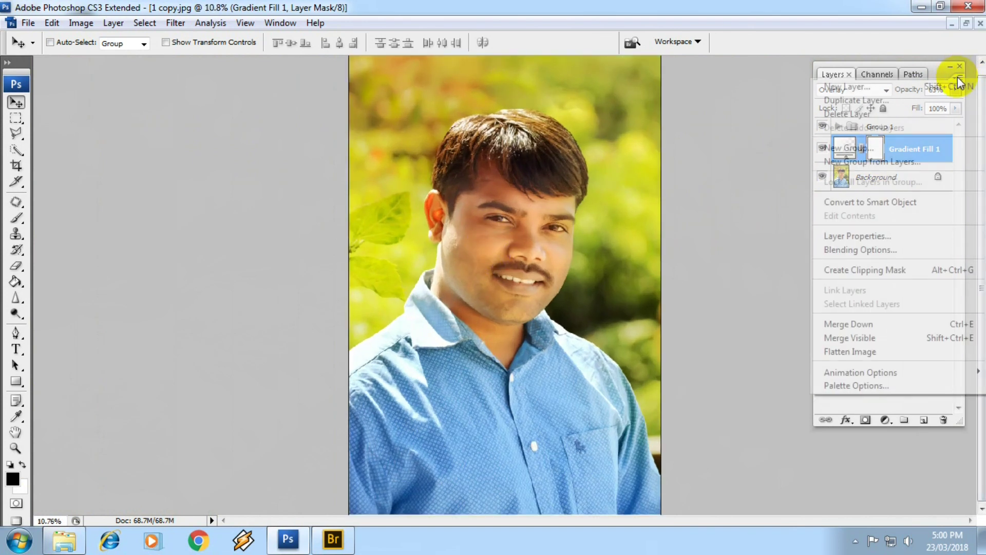
pyautogui.click(850, 351)
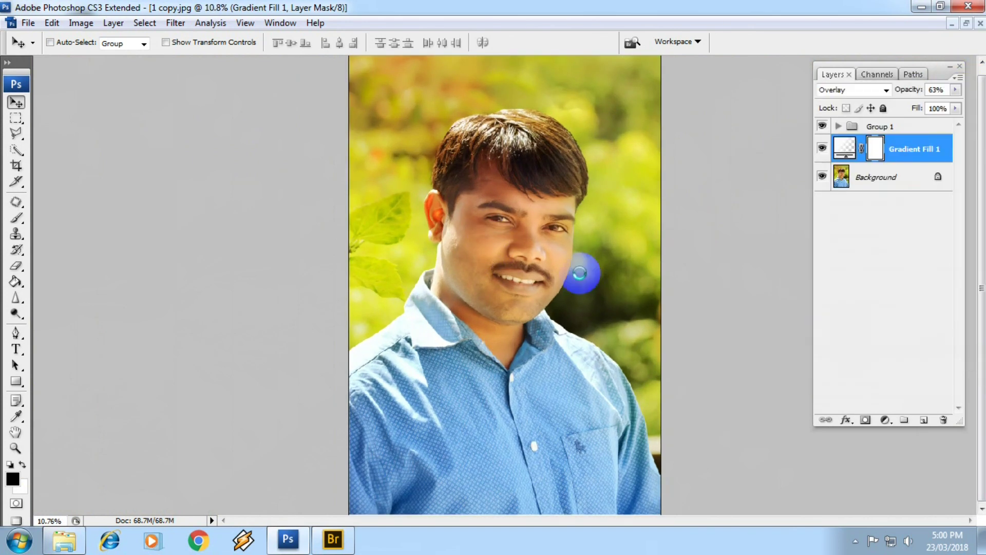
pyautogui.scroll(-2, 514, 265)
pyautogui.scroll(2, 509, 264)
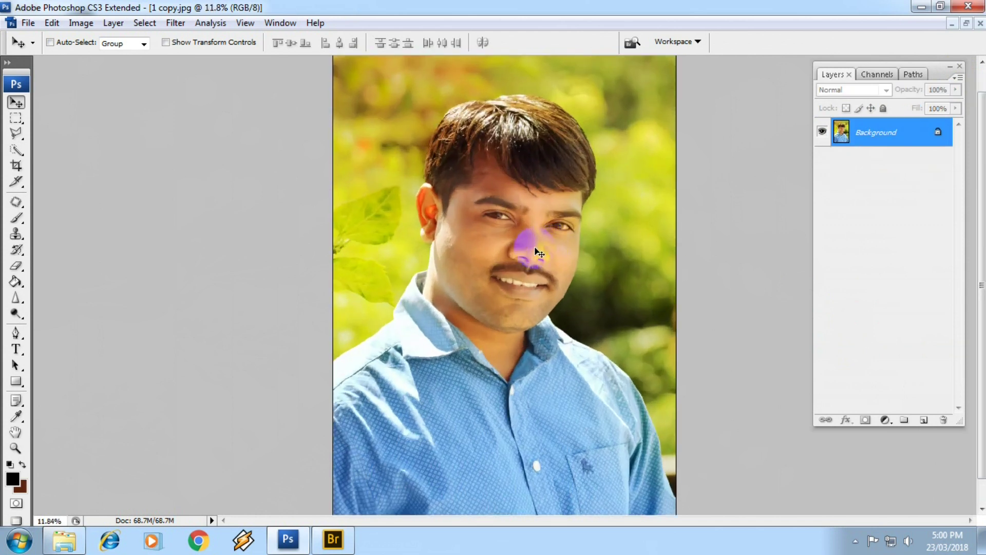
# - Select the Patch tool, zoom on the cheek, and minimise Photoshop to show Adobe Bridge
pyautogui.scroll(3, 500, 264)
pyautogui.scroll(2, 500, 264)
pyautogui.scroll(2, 521, 222)
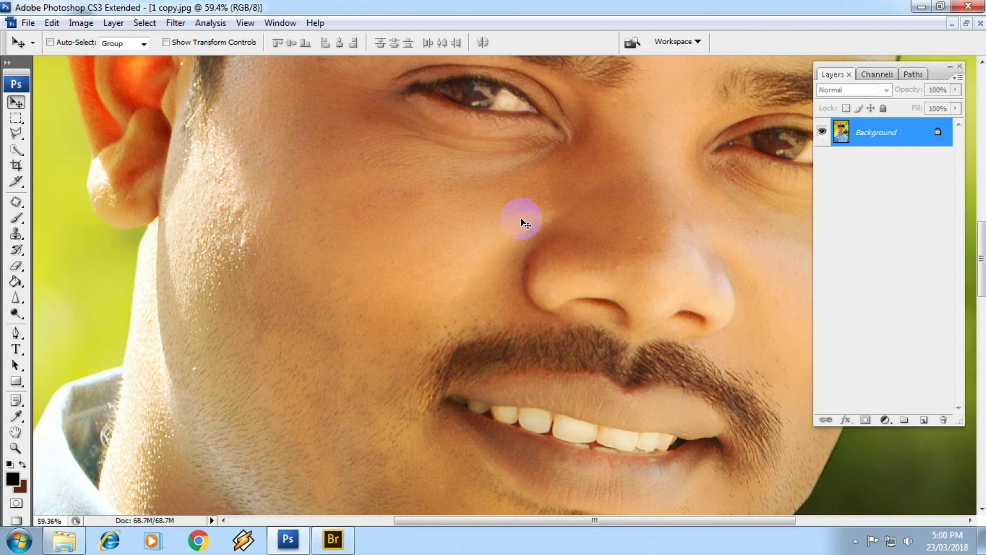
pyautogui.scroll(1, 194, 359)
pyautogui.press('j')
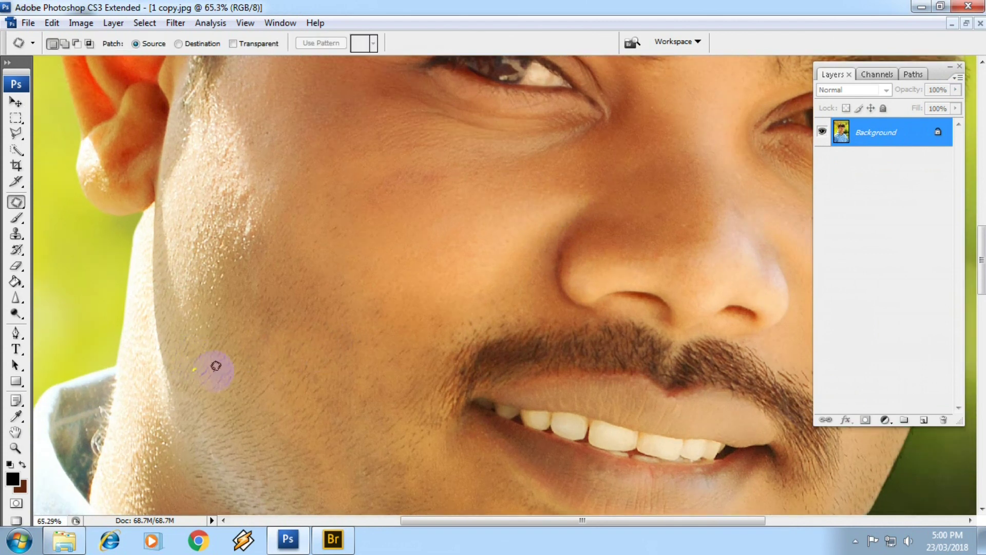
pyautogui.scroll(-1, 307, 343)
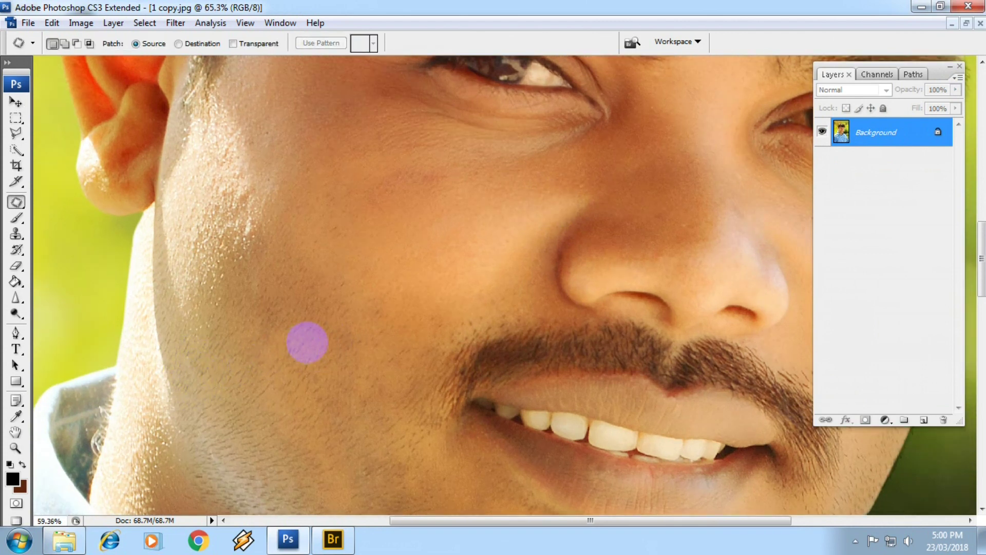
pyautogui.scroll(-3, 339, 329)
pyautogui.scroll(-2, 452, 403)
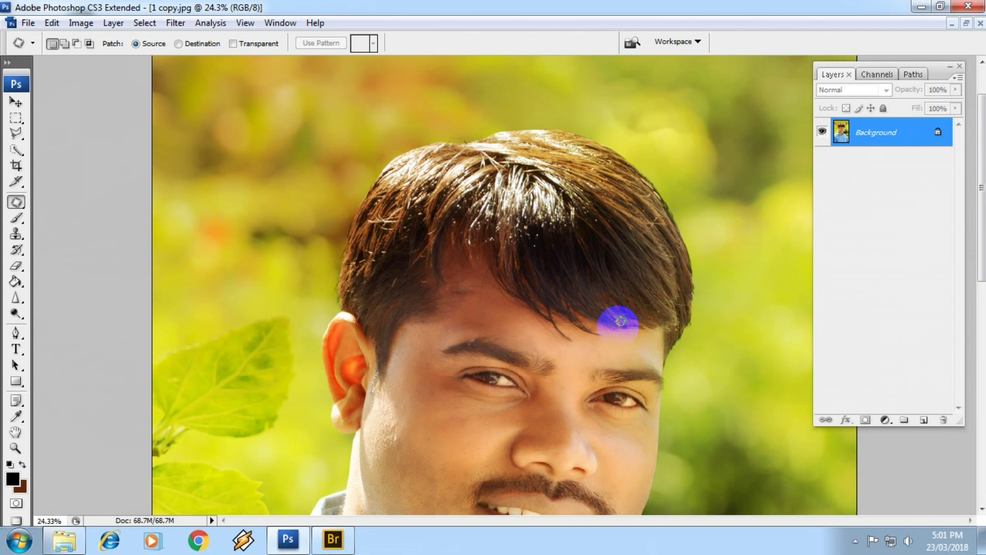
pyautogui.click(922, 7)
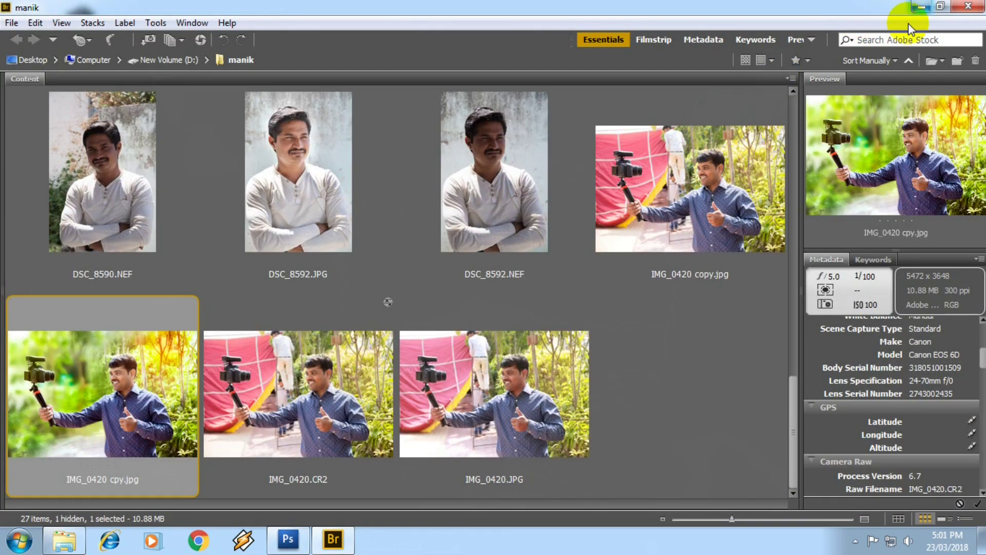